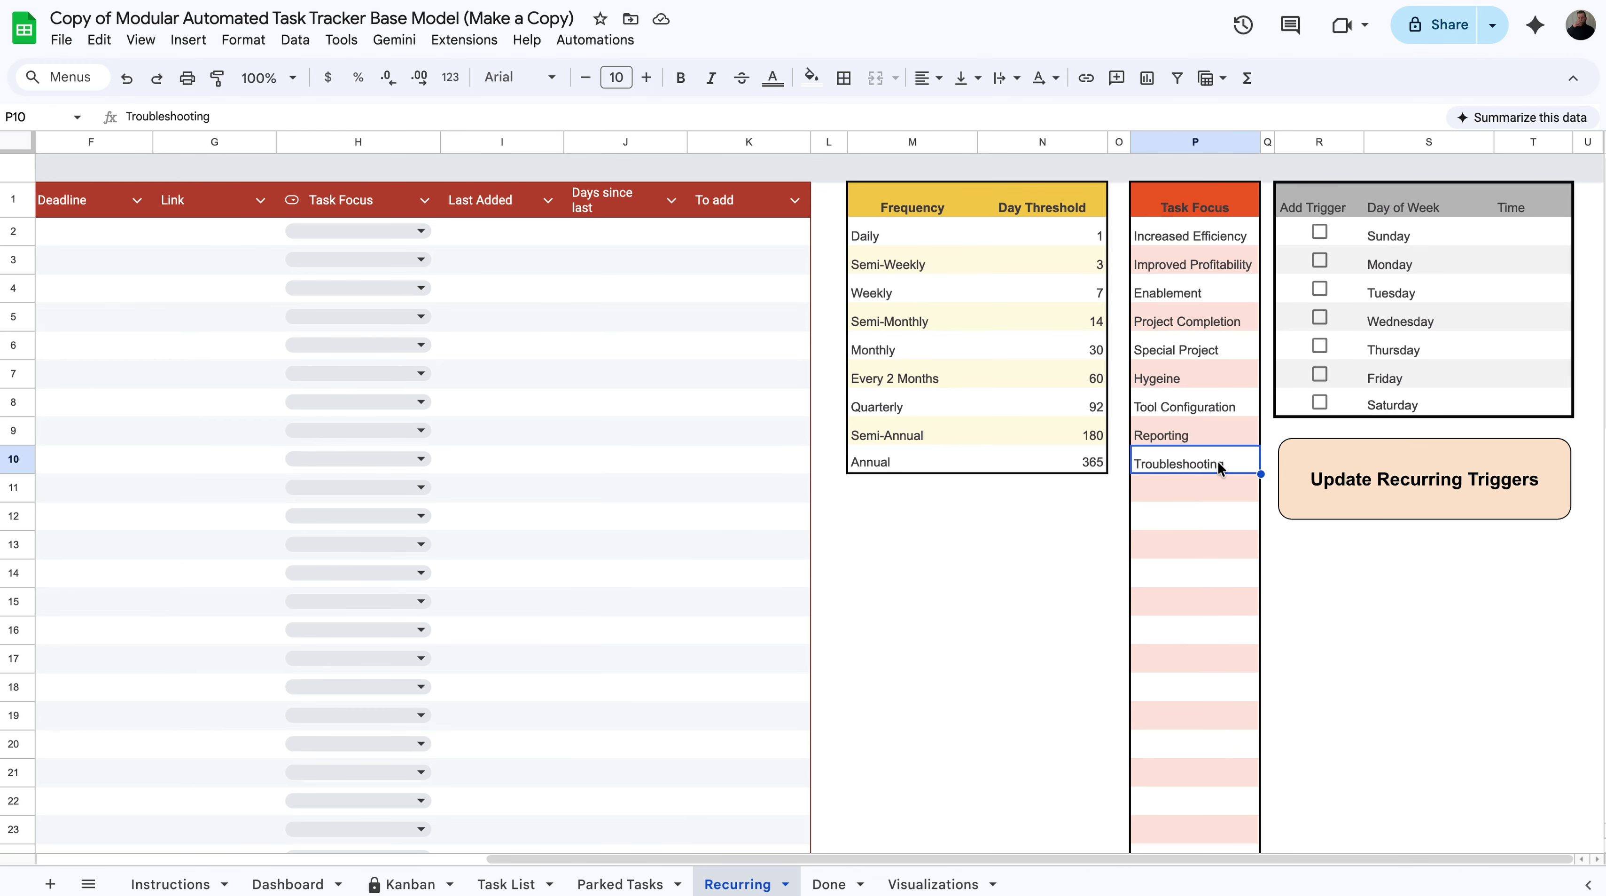
# Step: Replace the first Task Focus option, Increased Efficiency, in P2 with "jhfjfhdkf"
pyautogui.click(1219, 245)
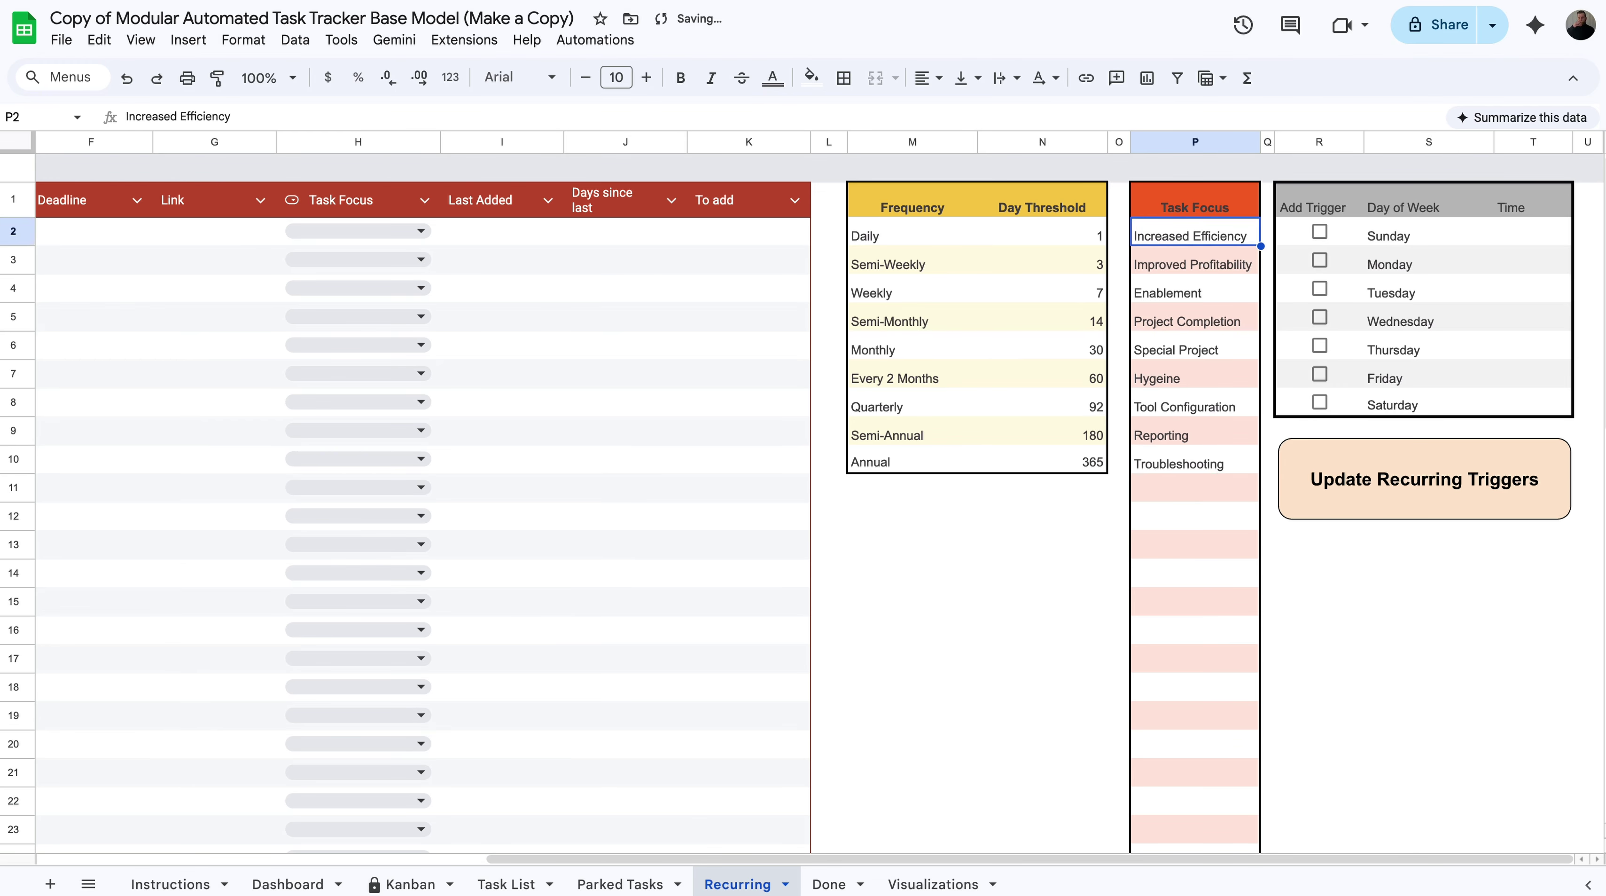
pyautogui.write('jhfjhdkf')
pyautogui.press('Return')
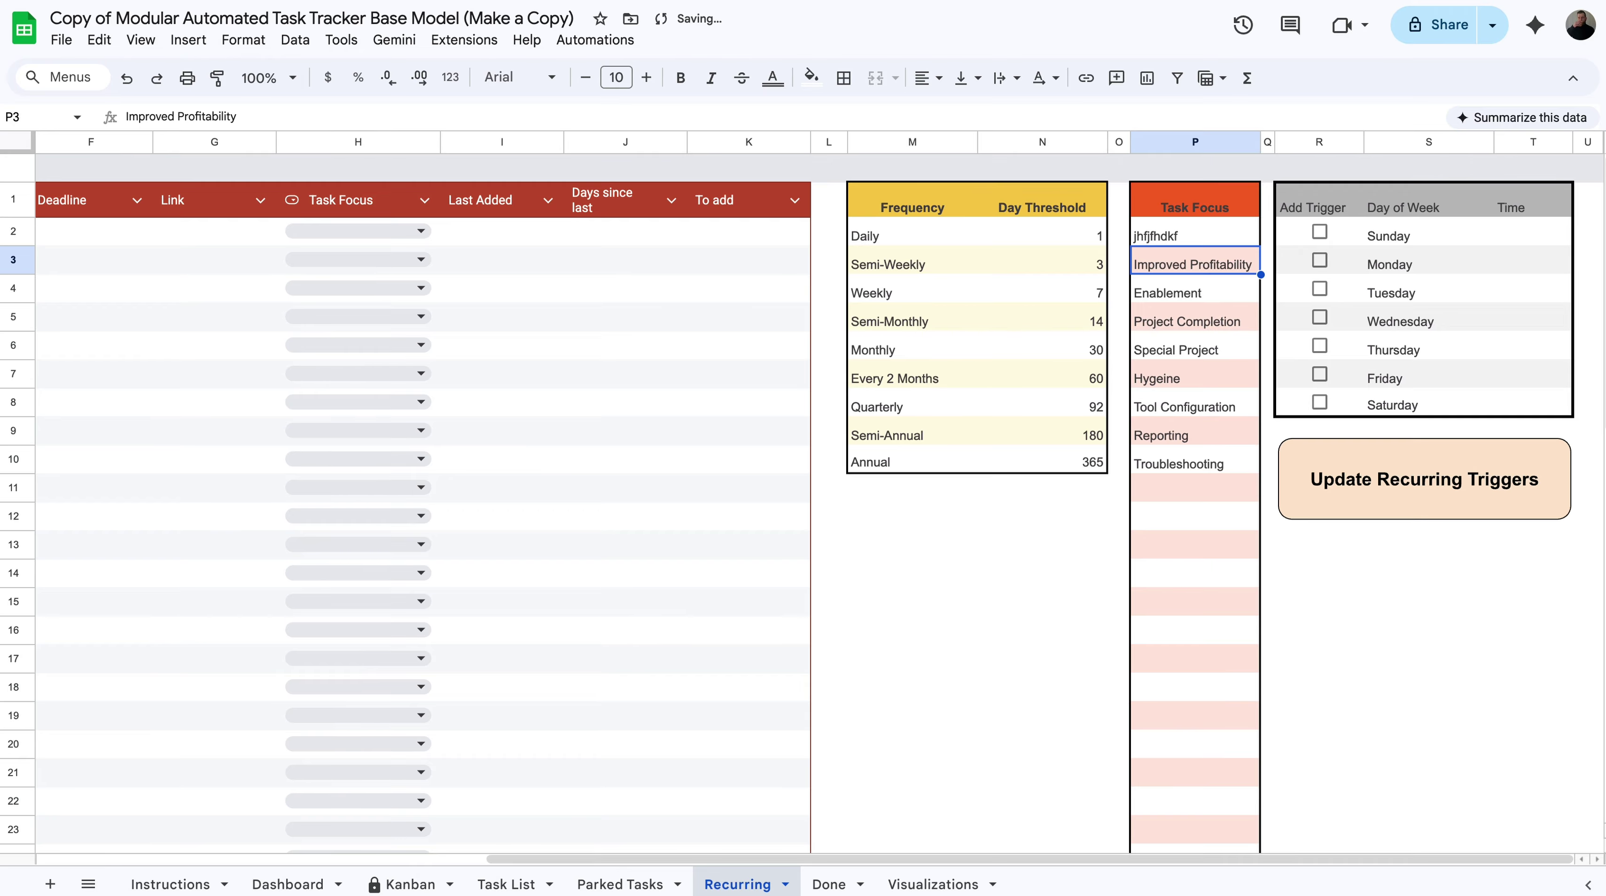
# Step: Check the Task Focus dropdown options in the first row of the Recurring sheet and the Task List sheet, then return to Recurring
pyautogui.click(387, 230)
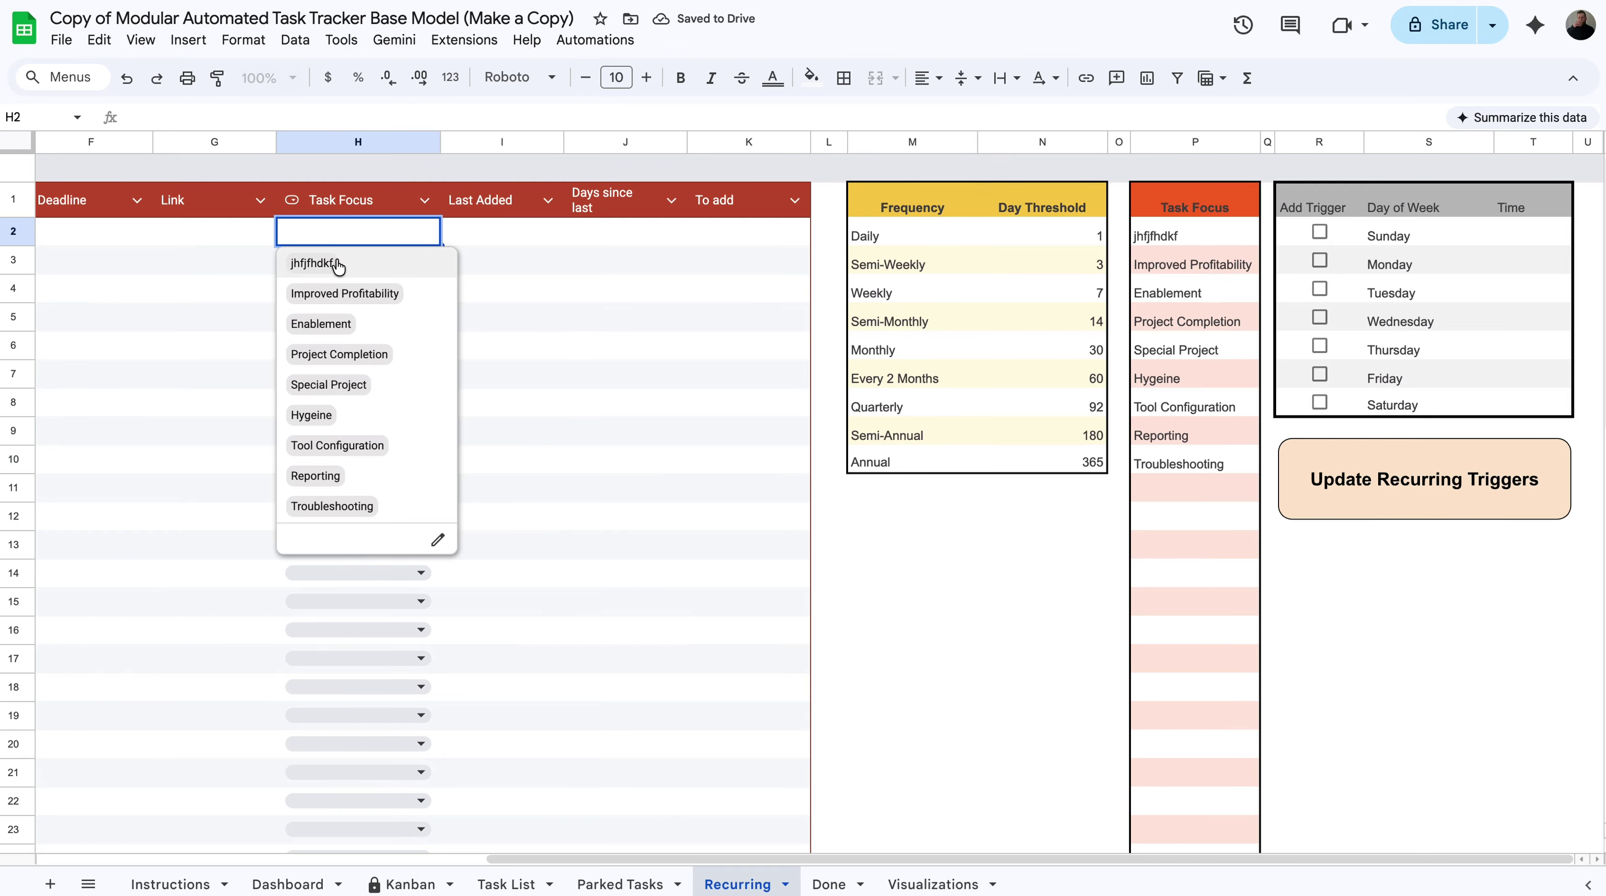
pyautogui.click(492, 246)
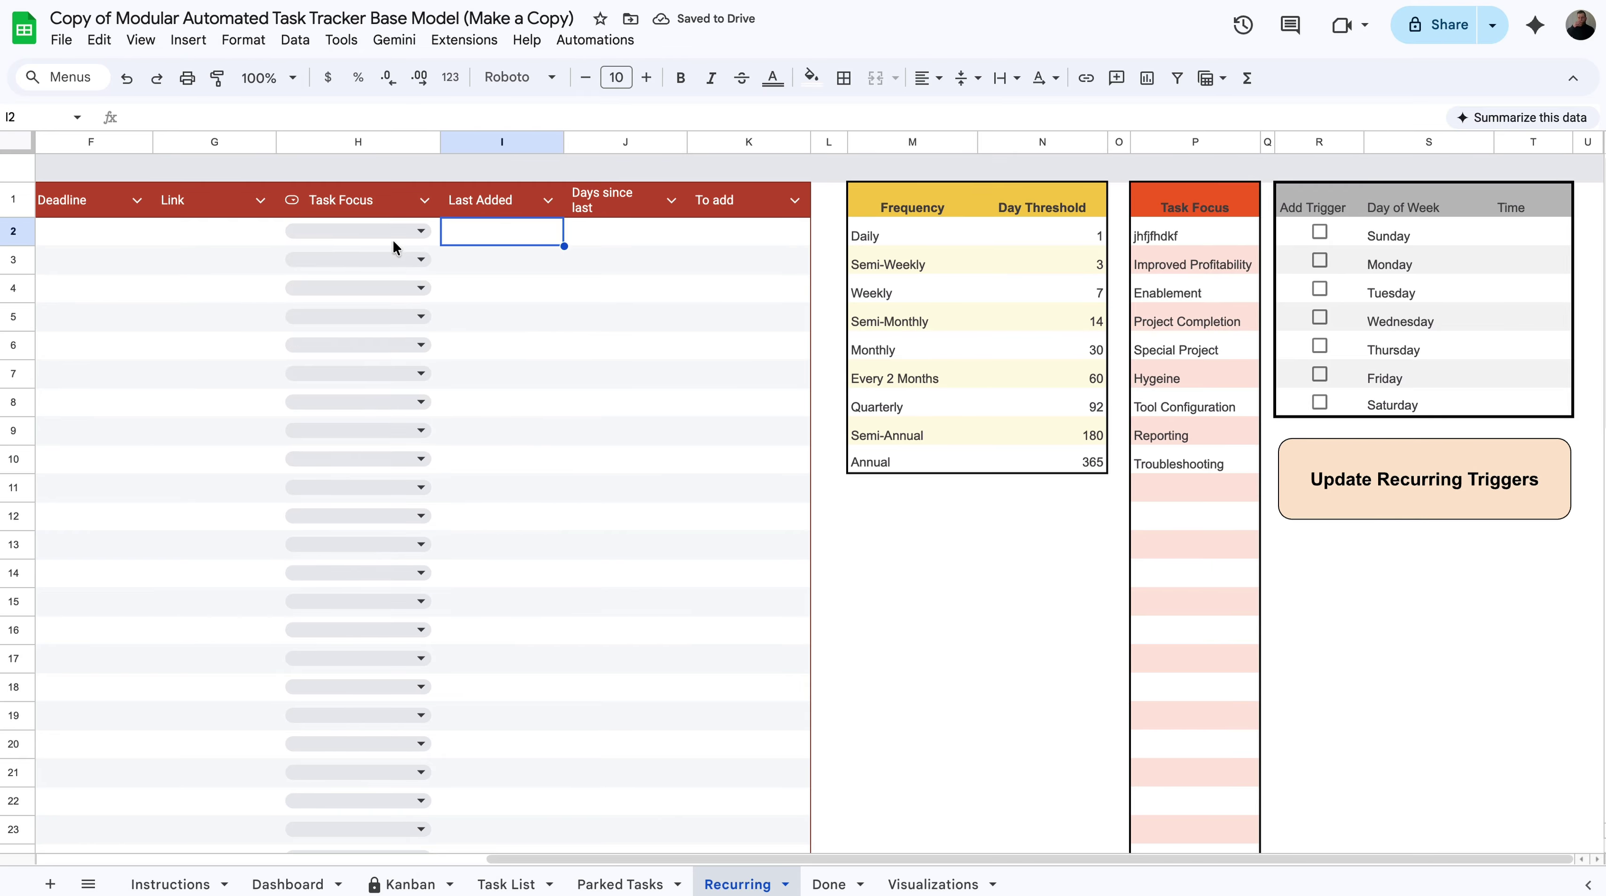
pyautogui.click(488, 885)
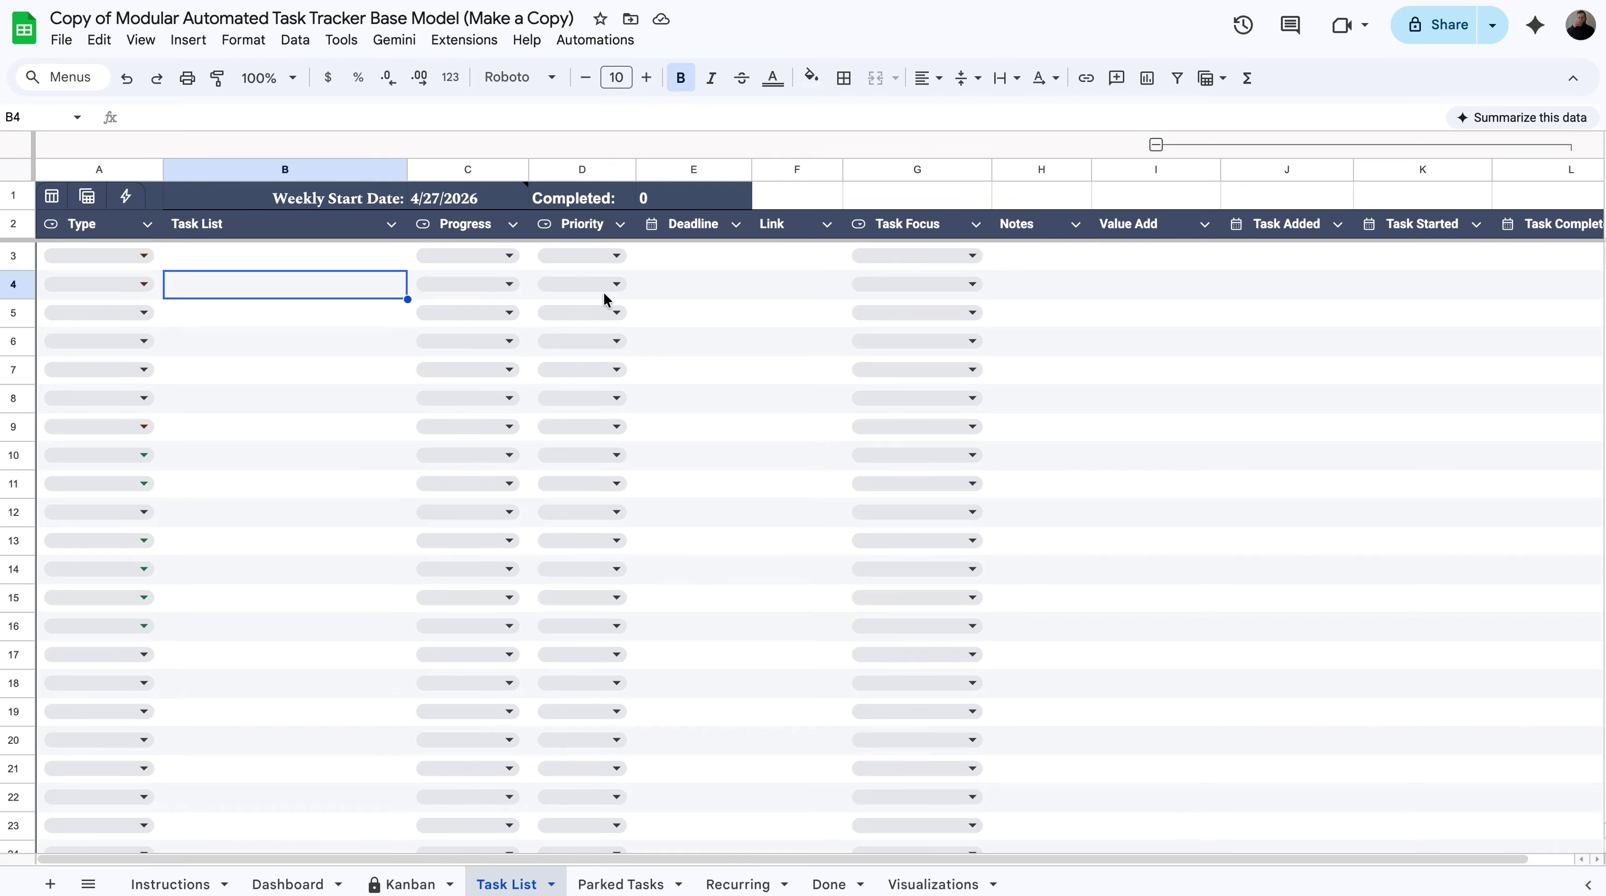
pyautogui.click(947, 255)
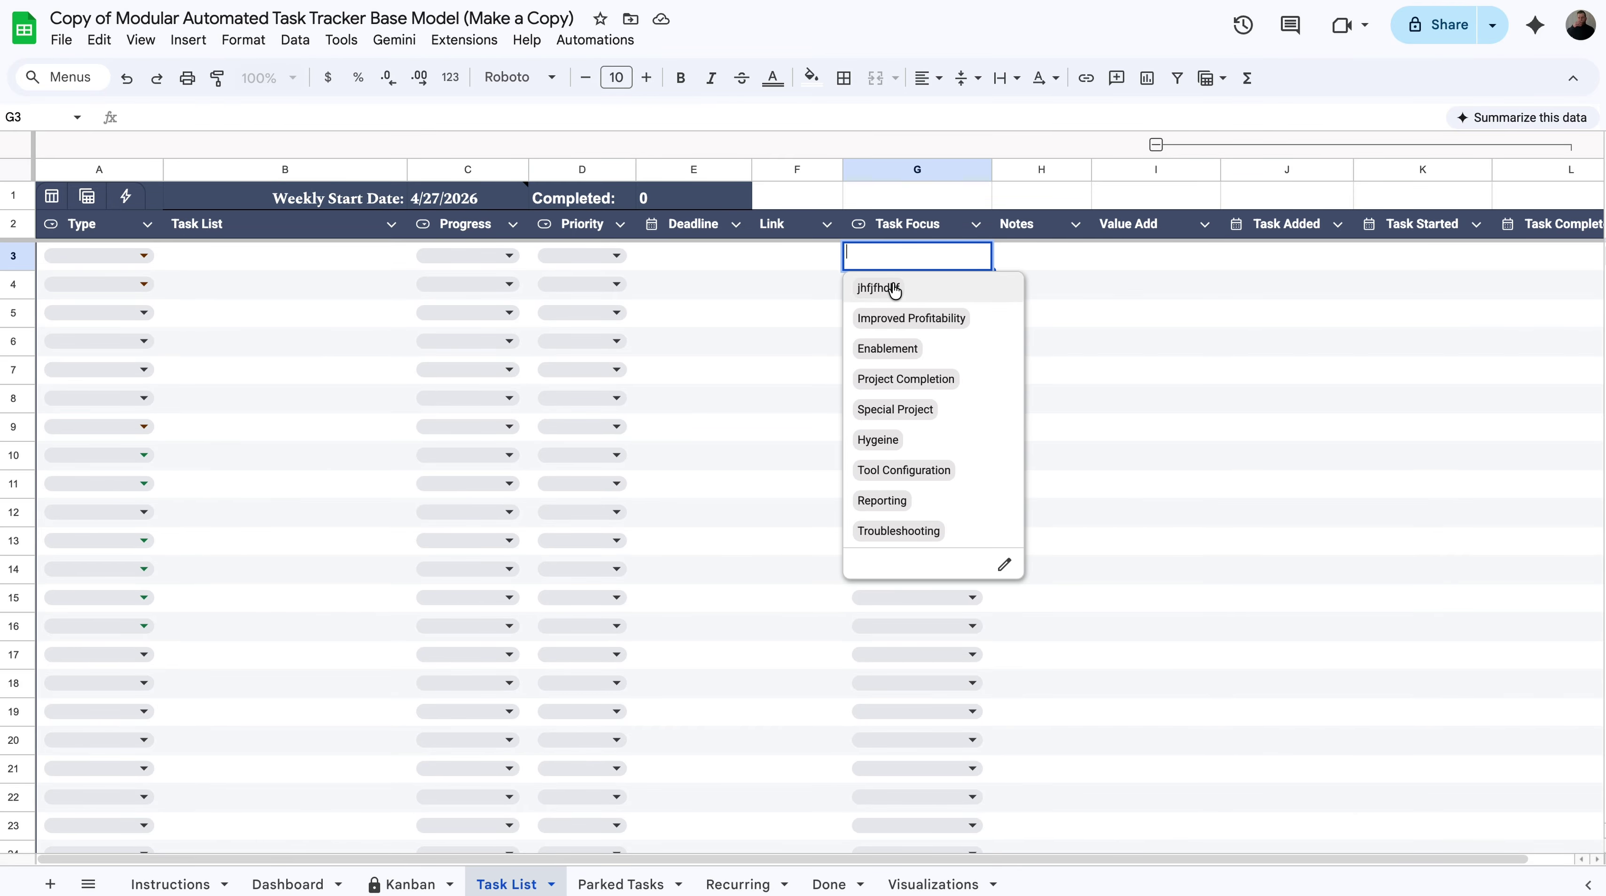
pyautogui.click(730, 453)
pyautogui.click(752, 879)
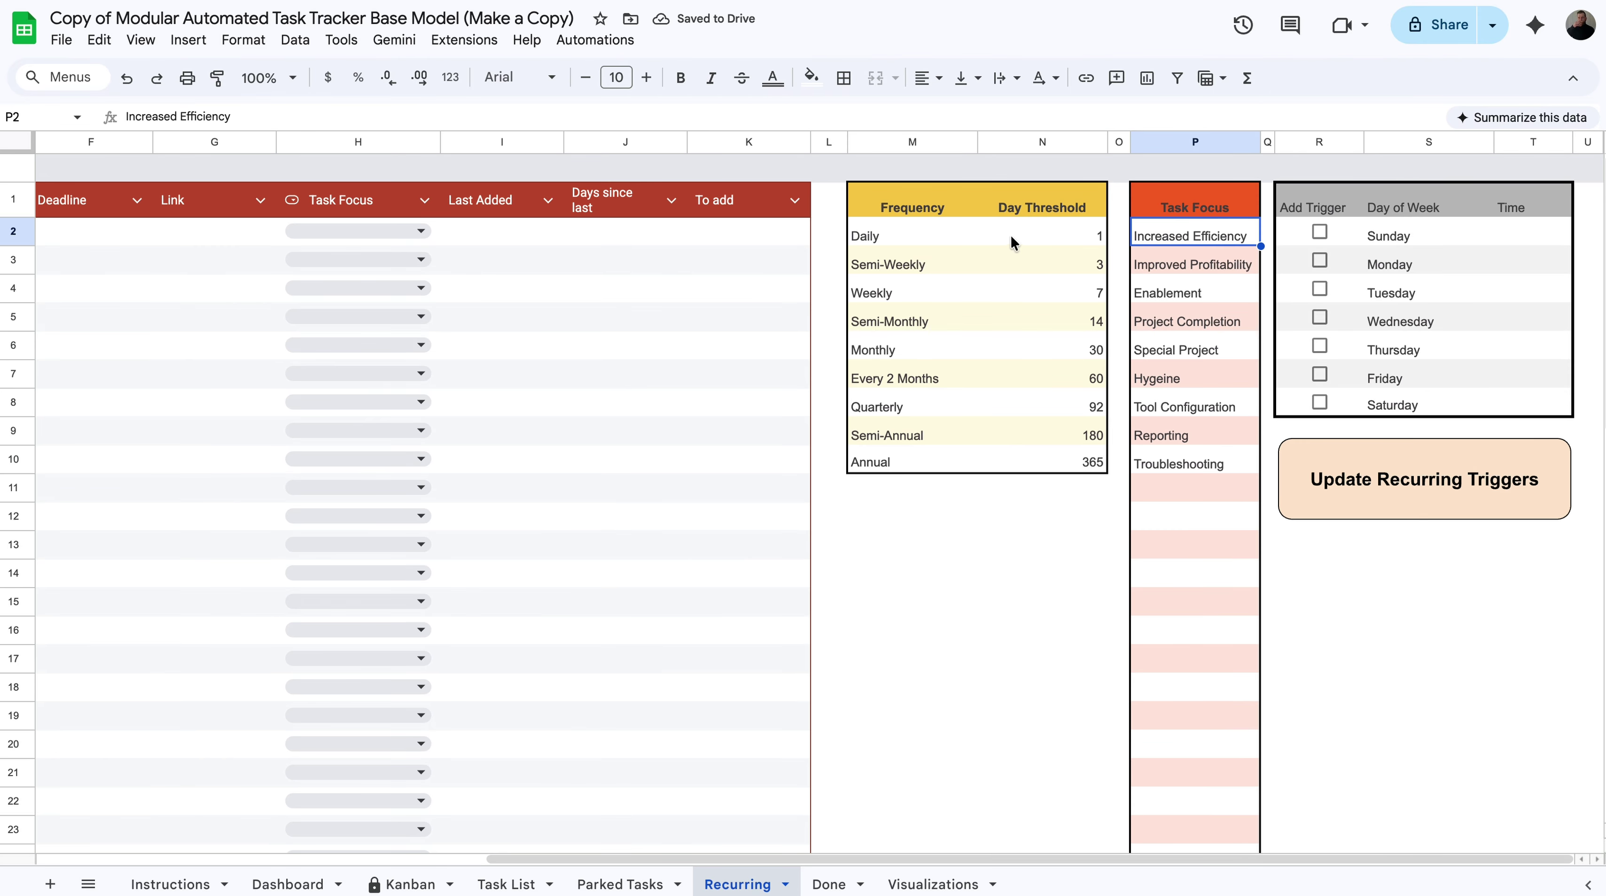
# Step: Examine the Day Threshold values for the daily, semi-weekly and weekly frequencies alongside the Recurring table's Frequency and Task List columns
pyautogui.click(1053, 243)
pyautogui.click(1057, 280)
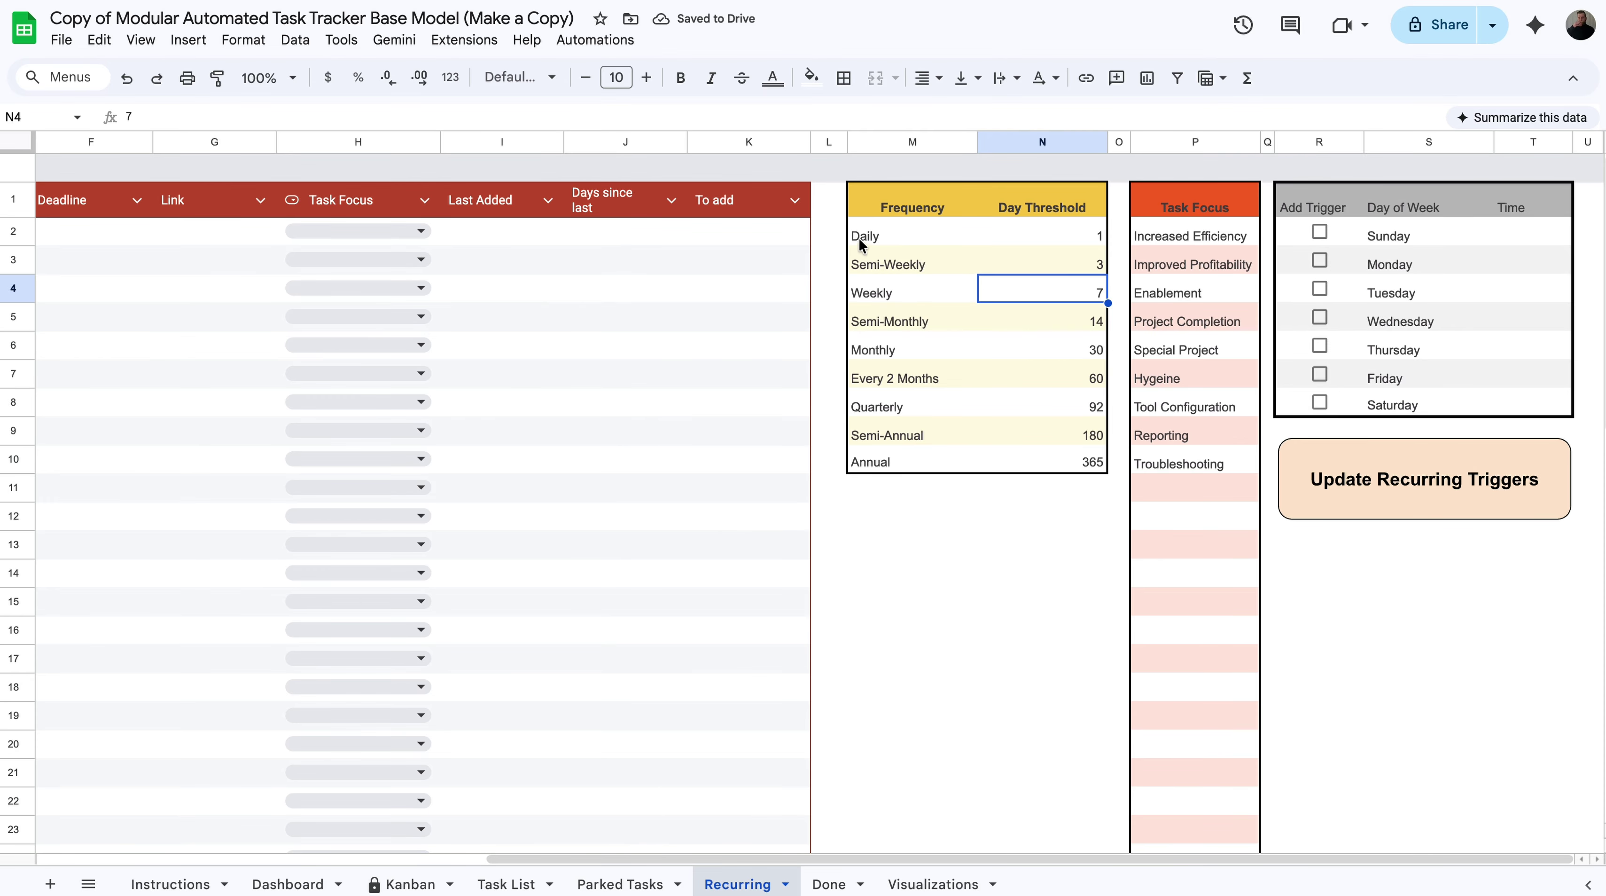
pyautogui.click(1075, 255)
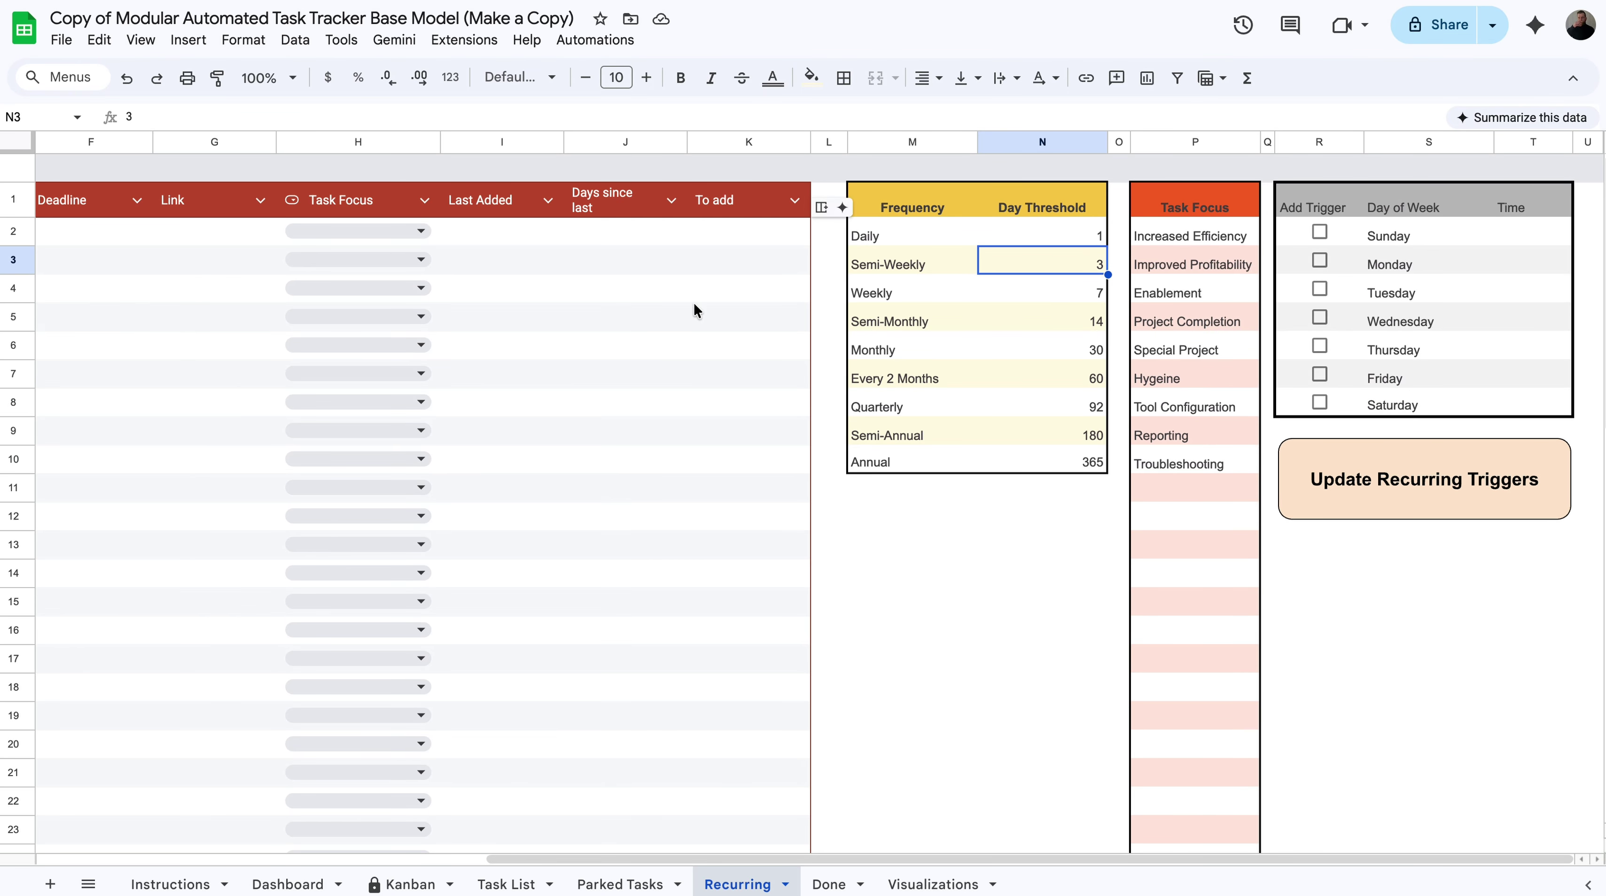
pyautogui.hscroll(-10, 637, 306)
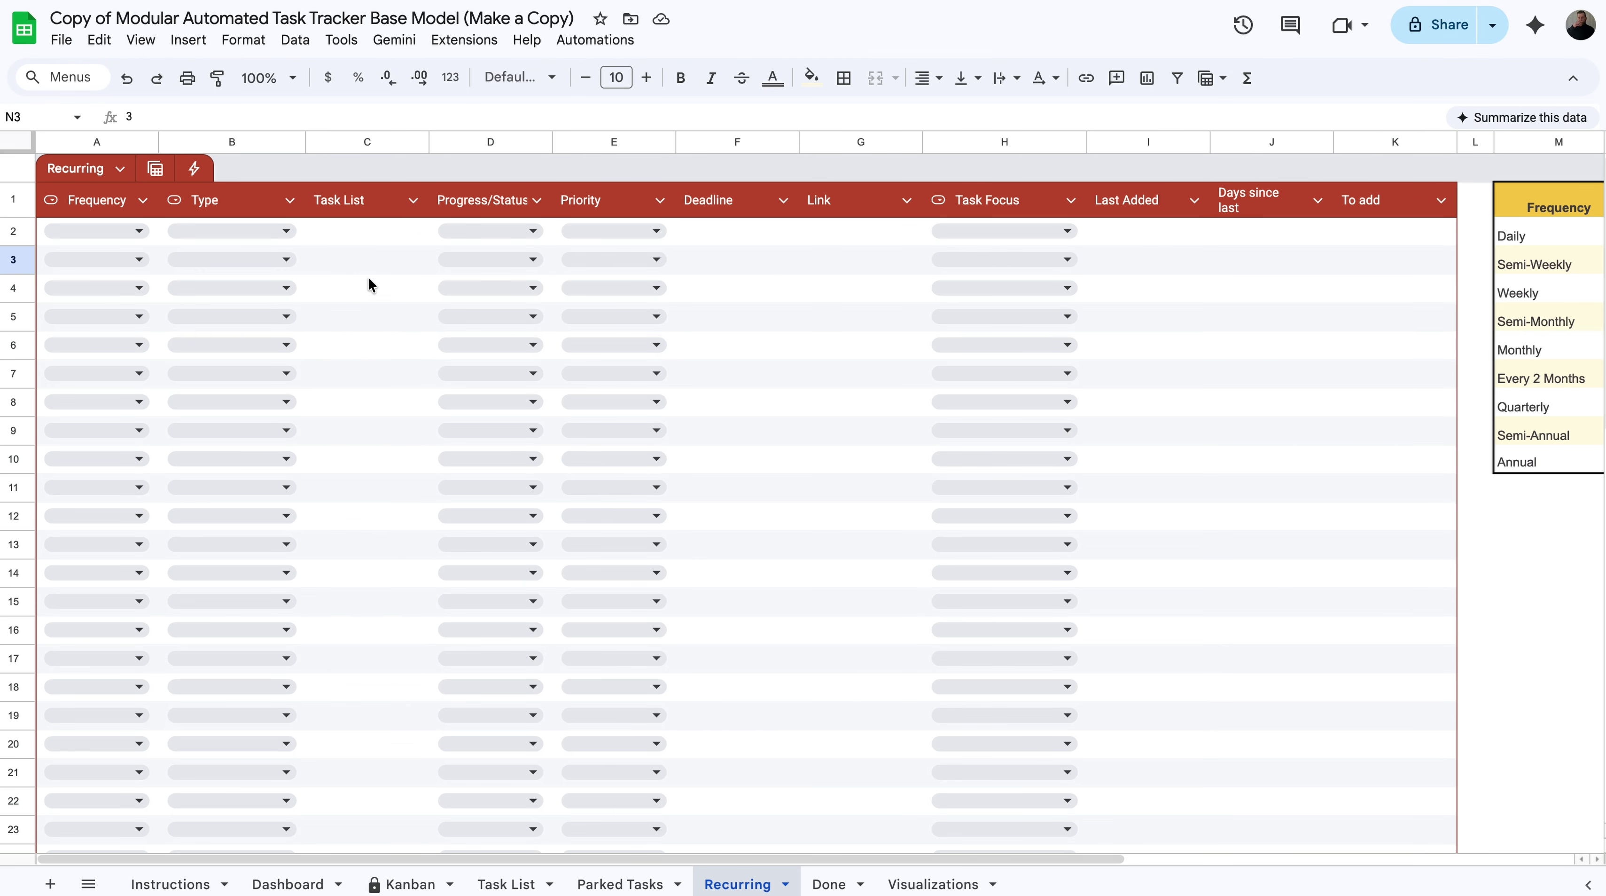
pyautogui.hscroll(1, 368, 289)
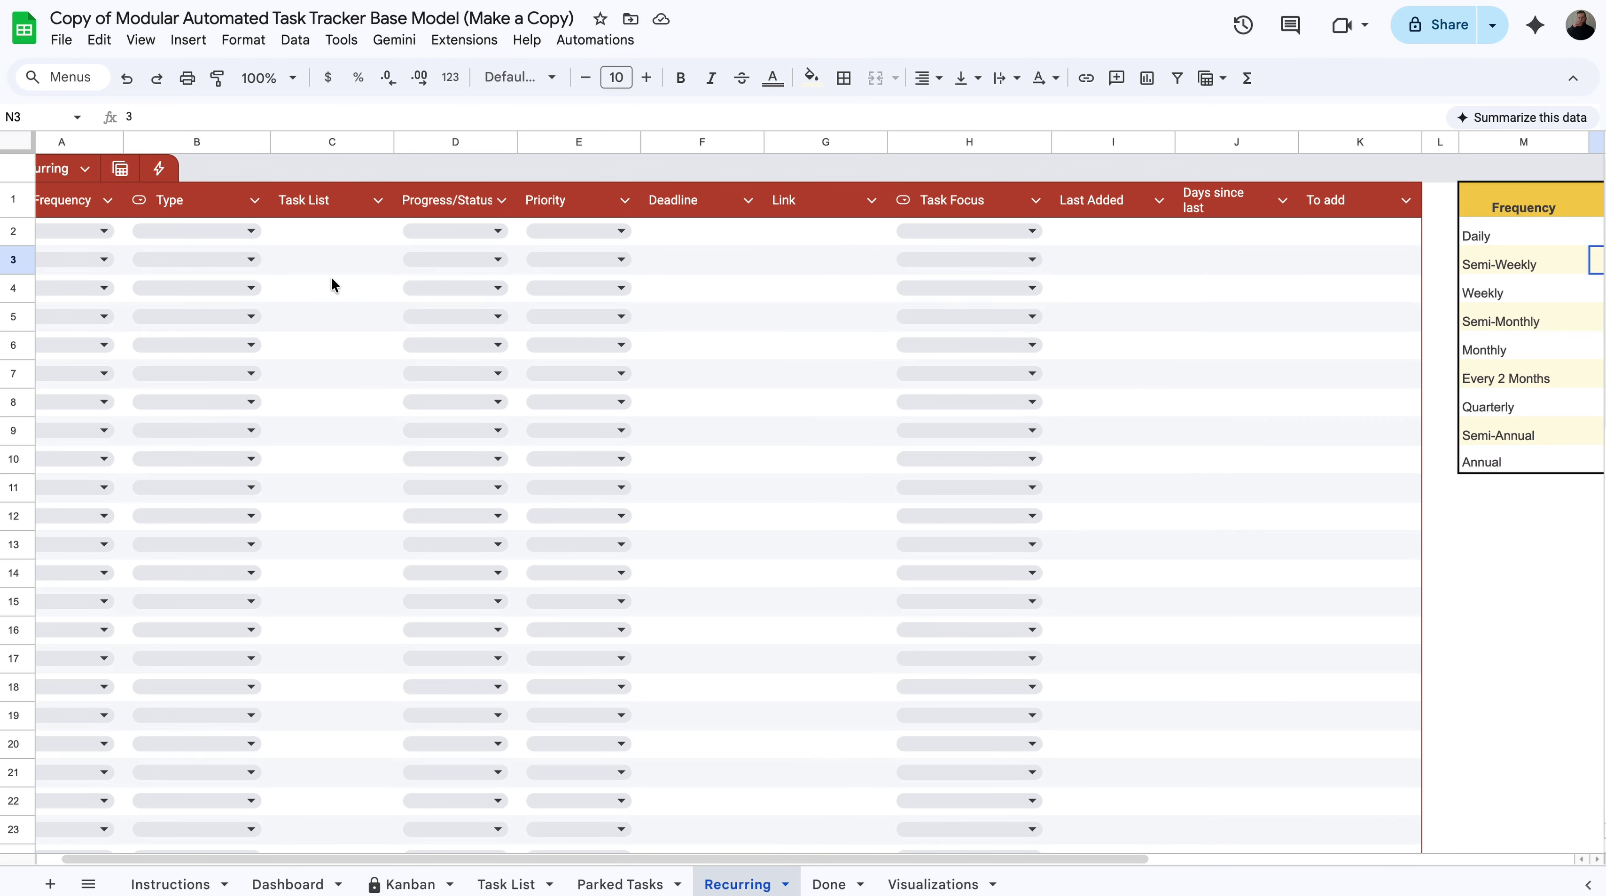
pyautogui.click(91, 234)
pyautogui.click(405, 238)
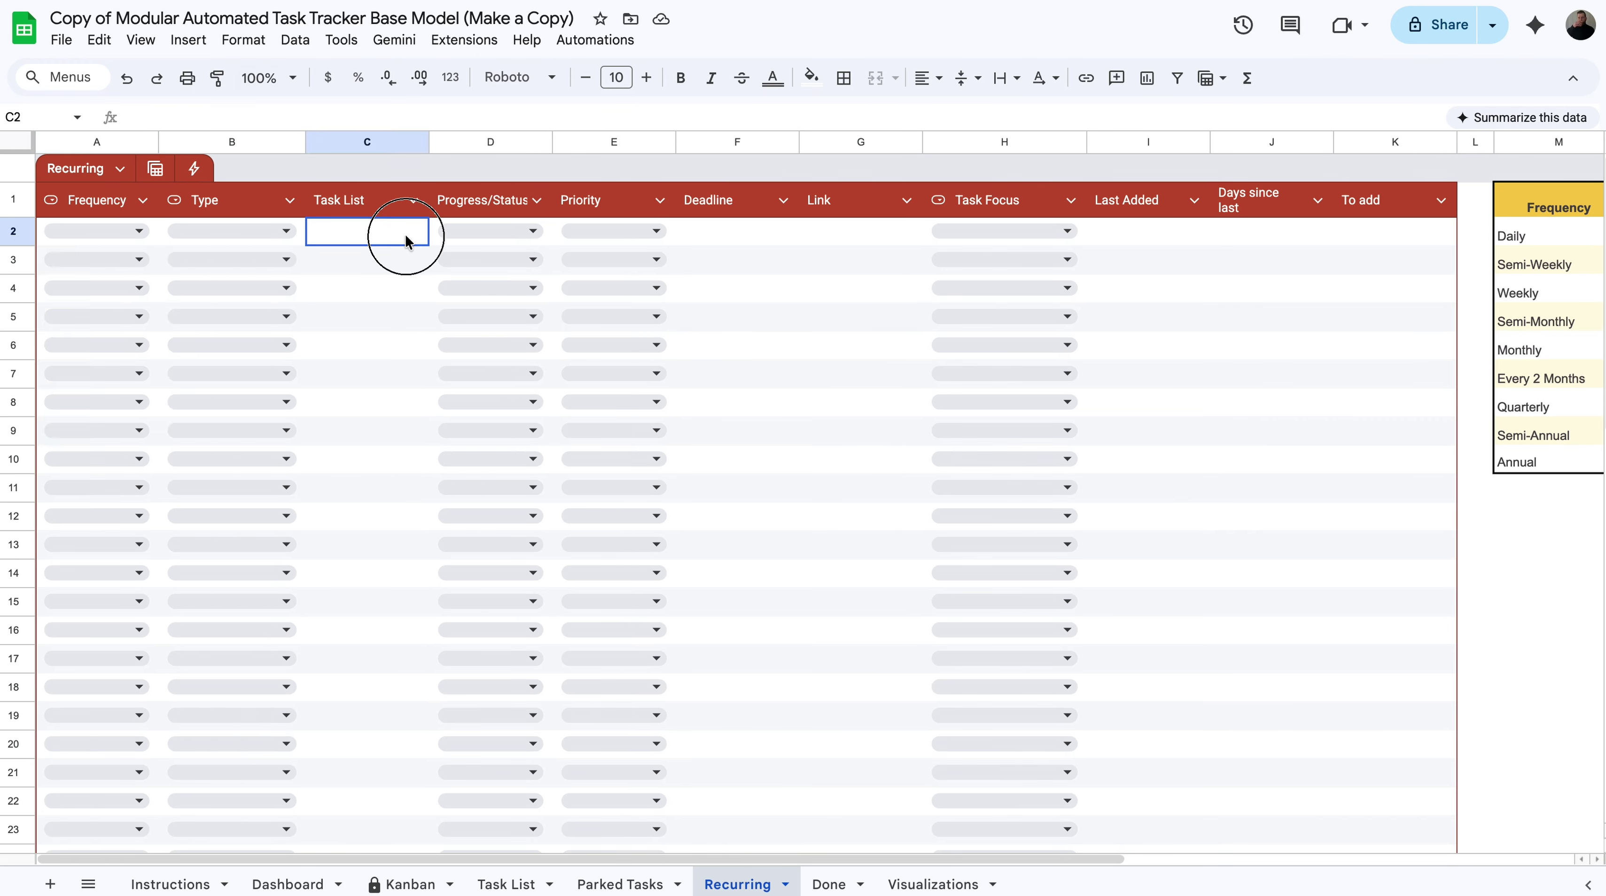
pyautogui.hscroll(8, 406, 238)
pyautogui.hscroll(4, 405, 234)
pyautogui.click(1122, 235)
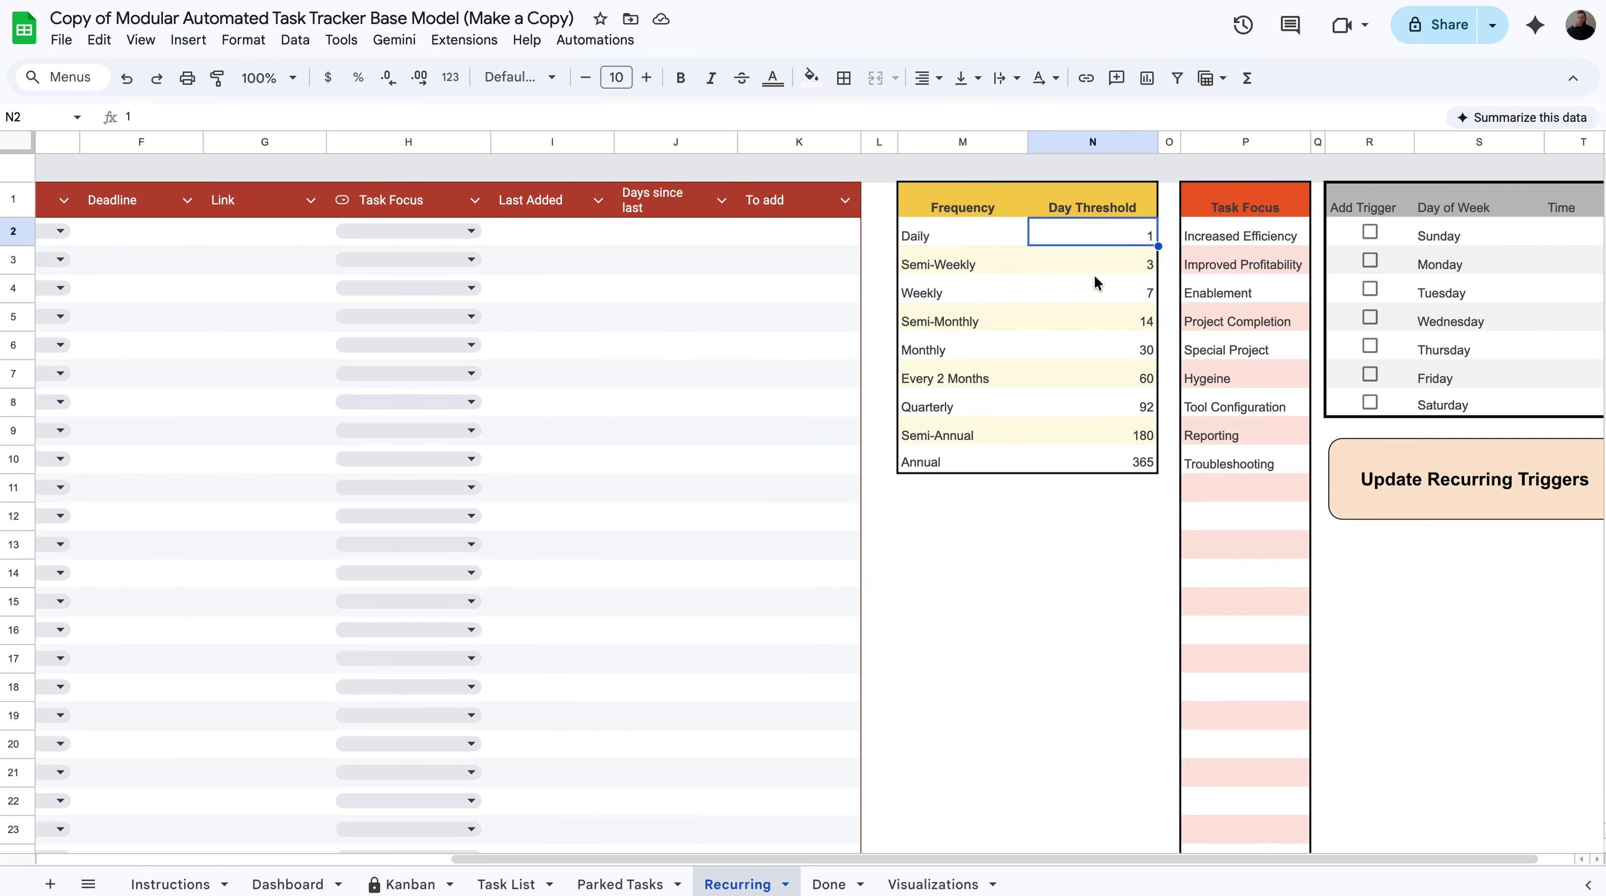
# Step: Examine the Last Added cell and the formulas behind Days since last and To add in row 2 of the Recurring table
pyautogui.click(547, 236)
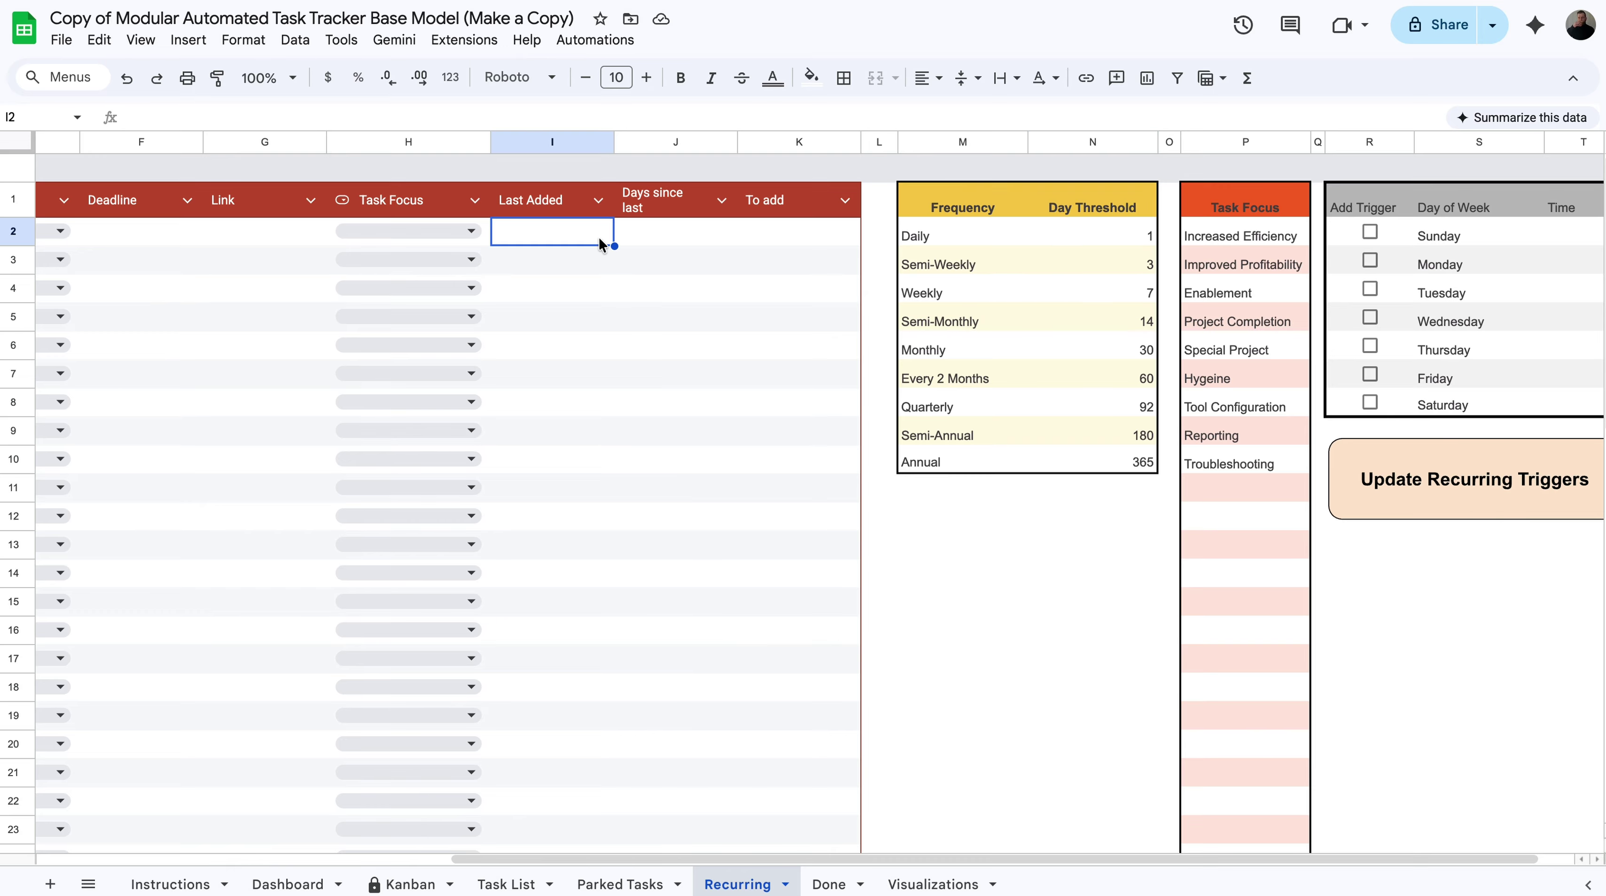
pyautogui.click(665, 235)
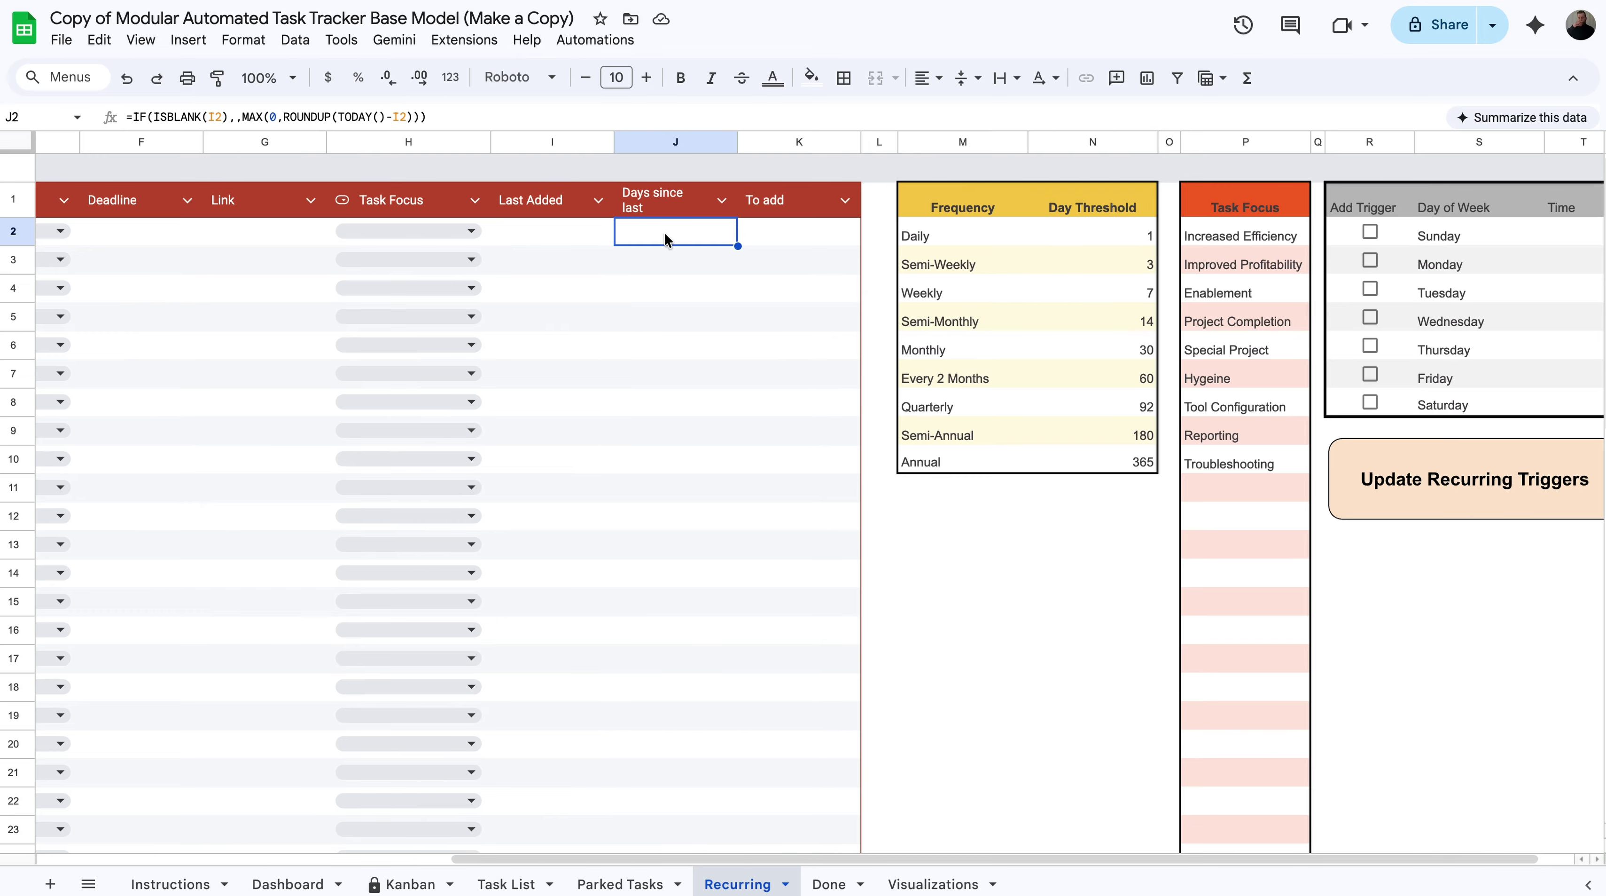
pyautogui.click(542, 238)
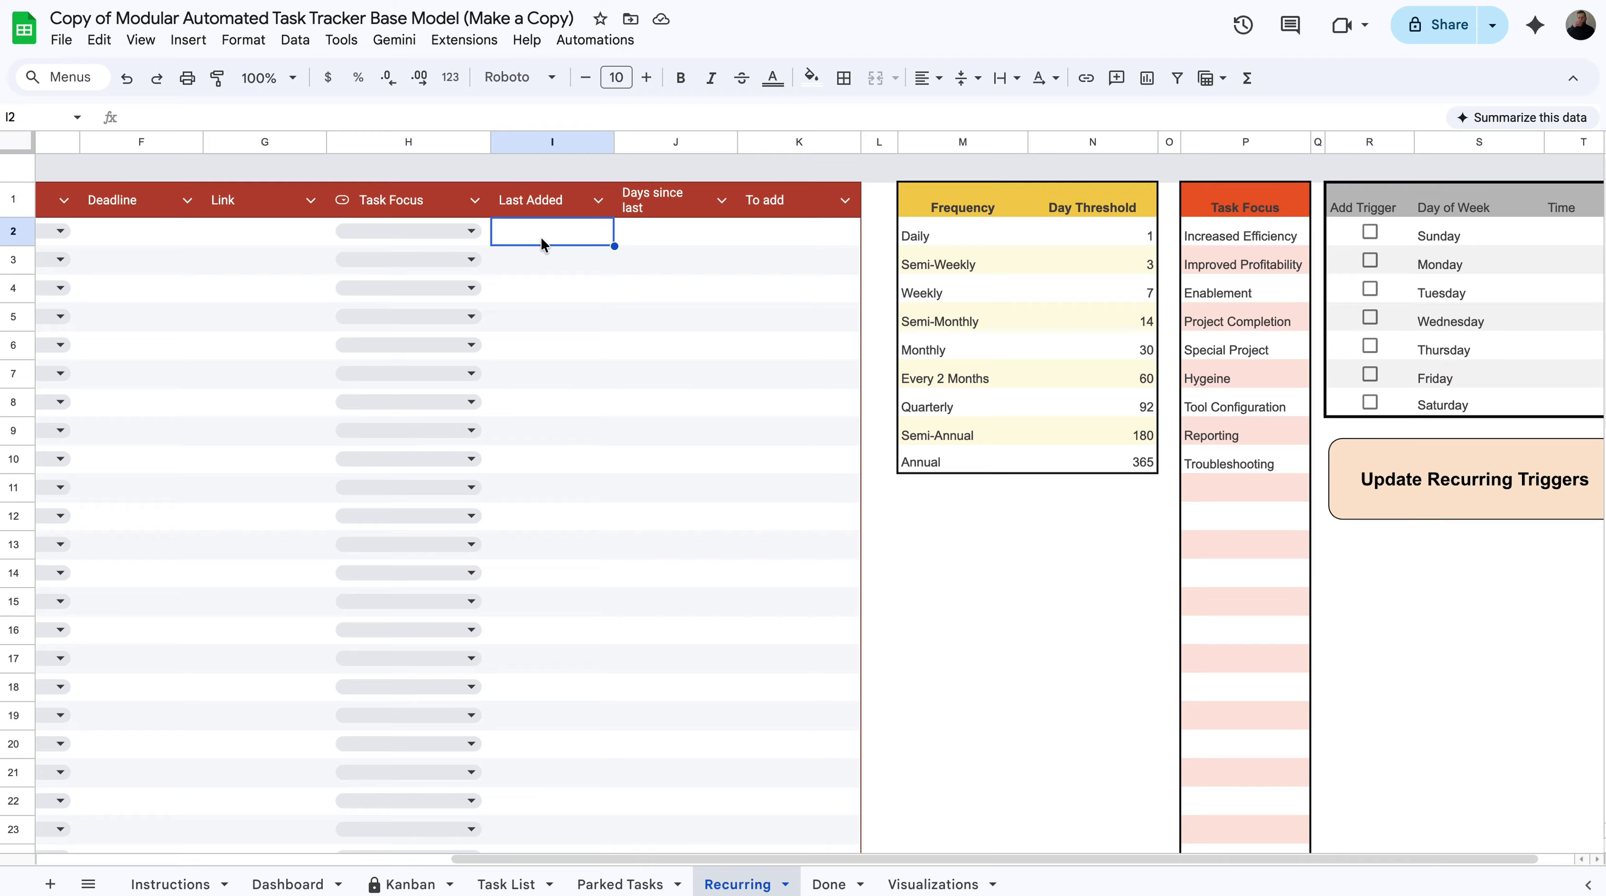
pyautogui.click(636, 242)
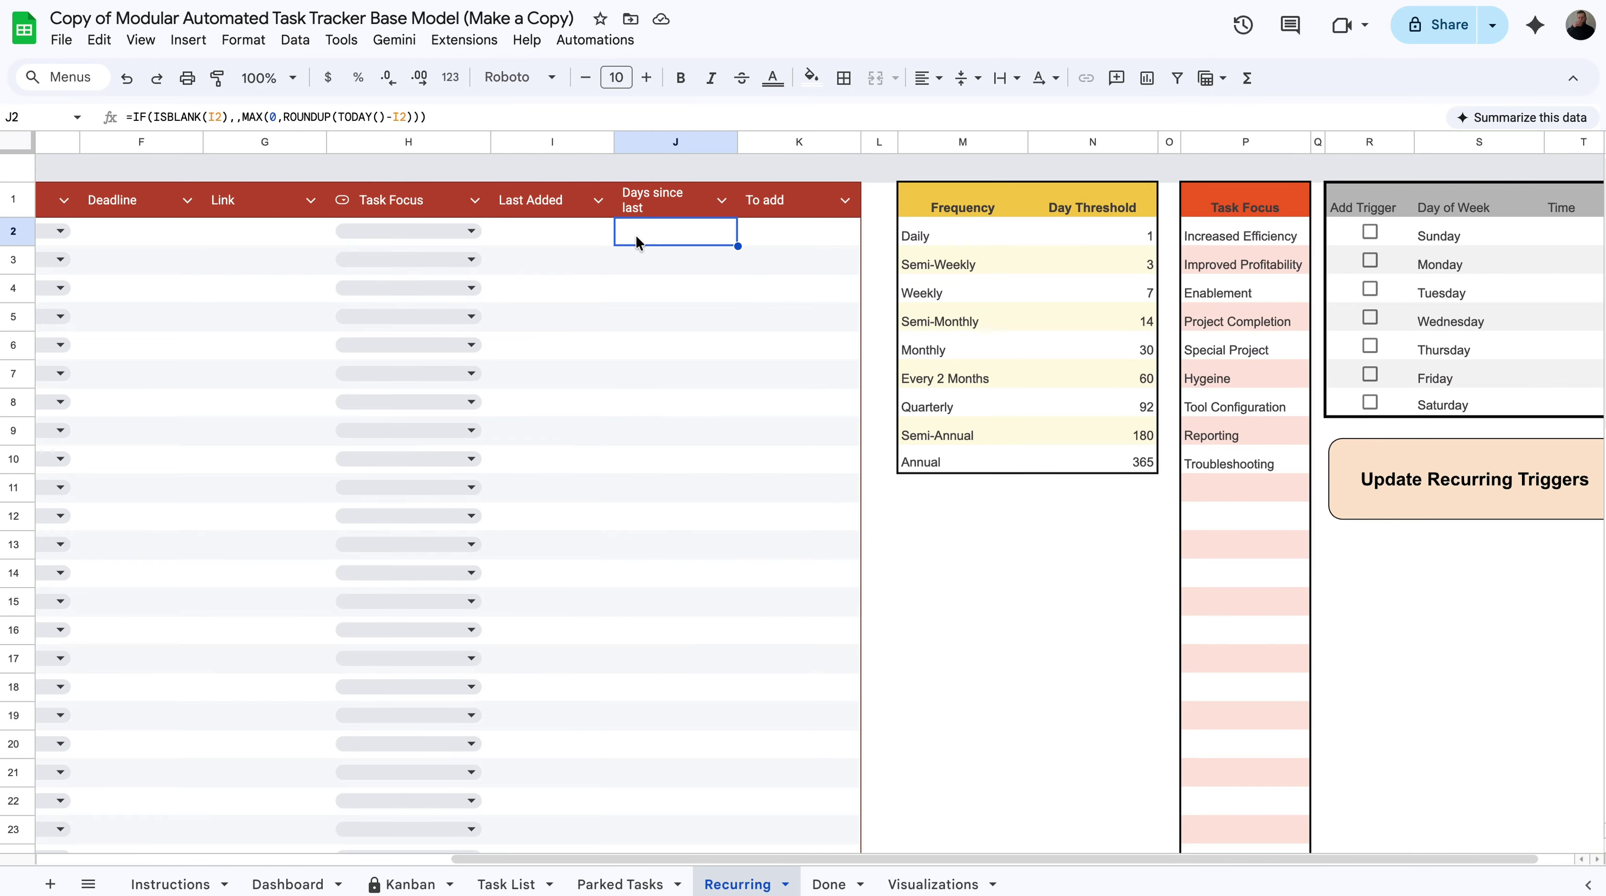
pyautogui.click(554, 226)
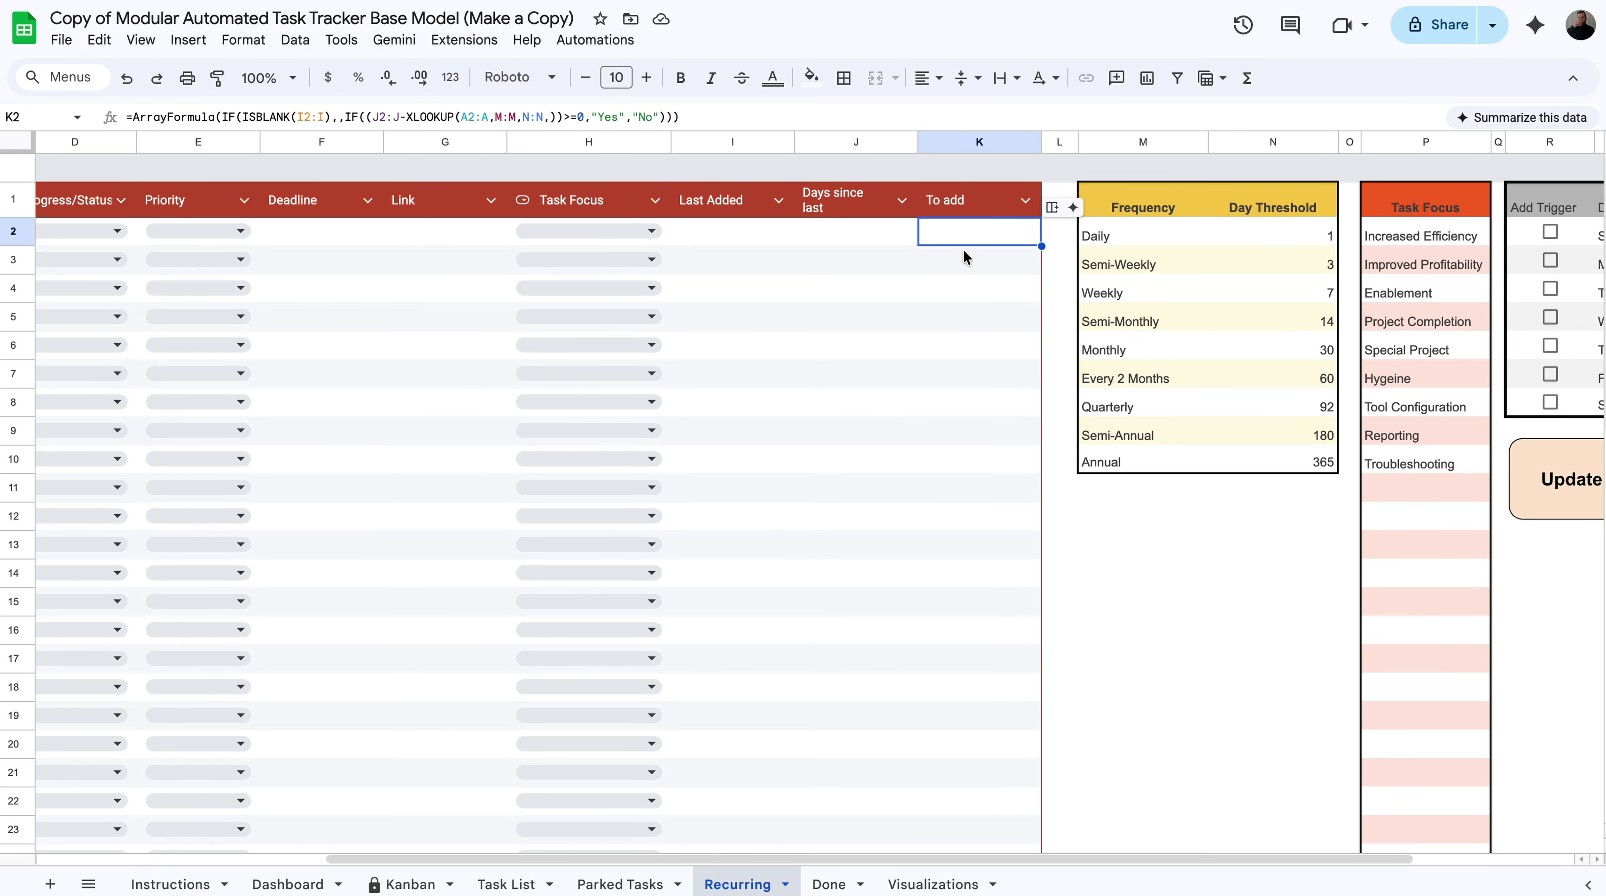
pyautogui.click(736, 233)
# Step: Set the Frequency to Daily and the Type to Recurring in row 2 of the Recurring table
pyautogui.hscroll(-5, 735, 227)
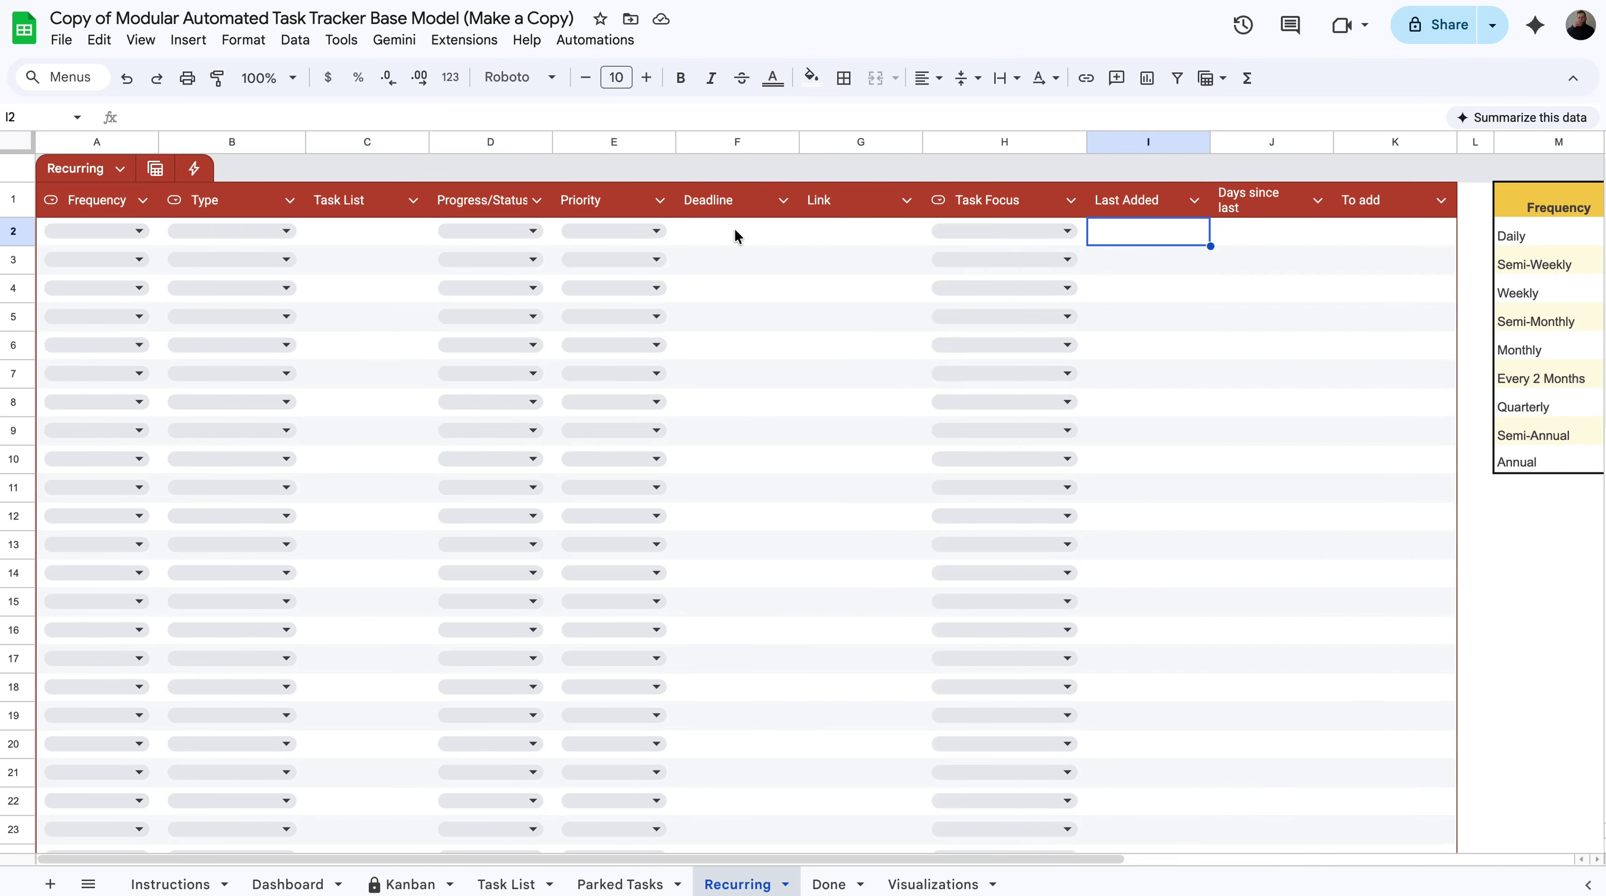
pyautogui.click(114, 239)
pyautogui.click(75, 263)
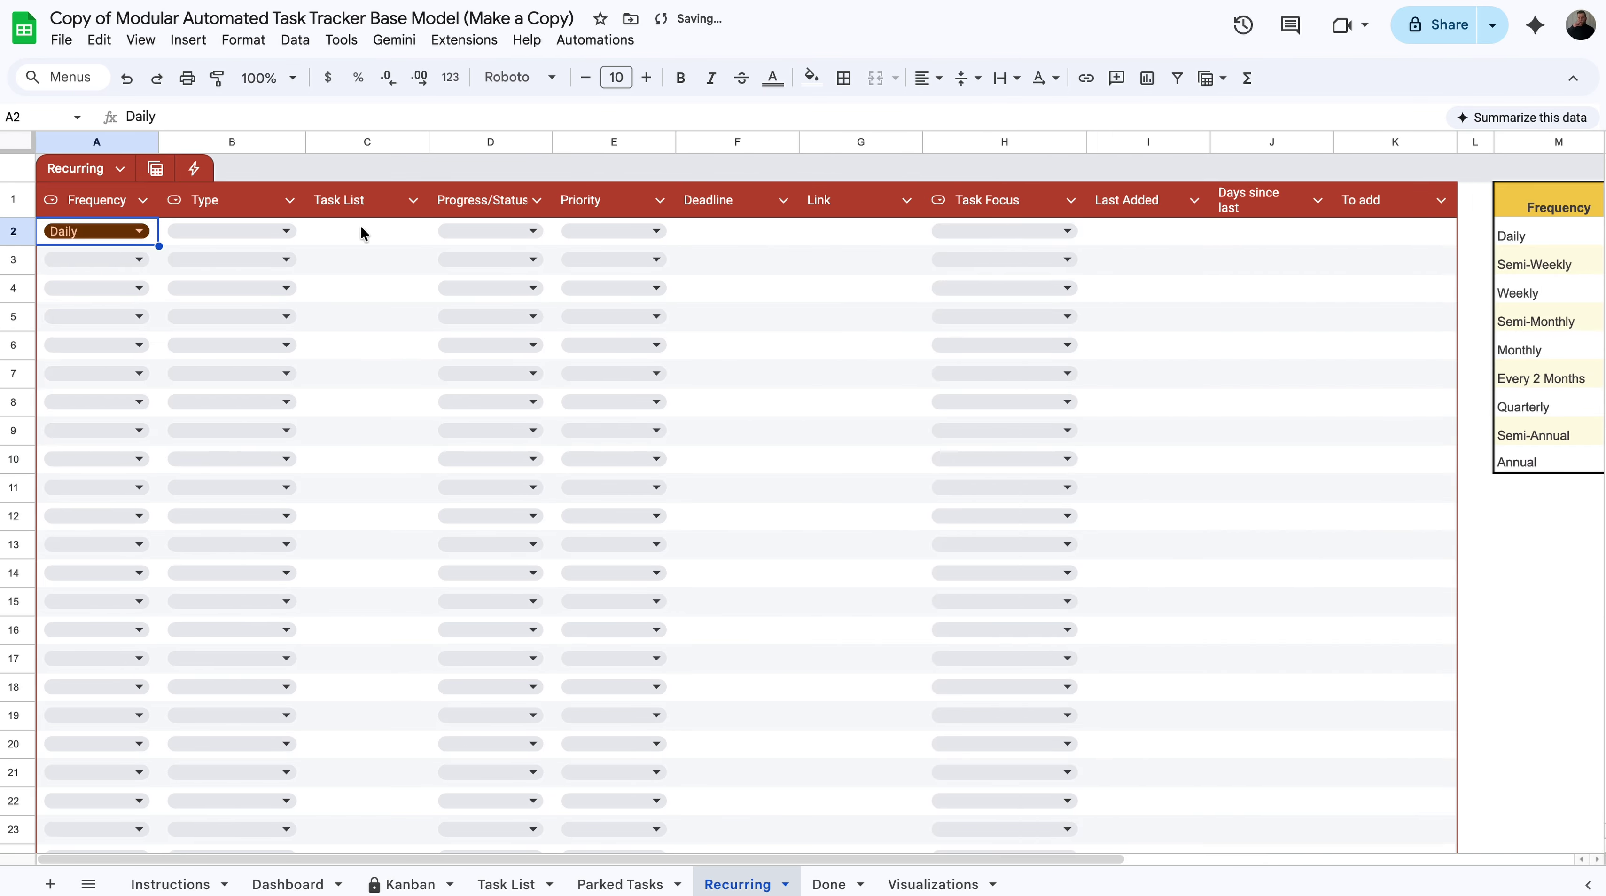
pyautogui.click(395, 228)
pyautogui.click(277, 229)
pyautogui.click(198, 293)
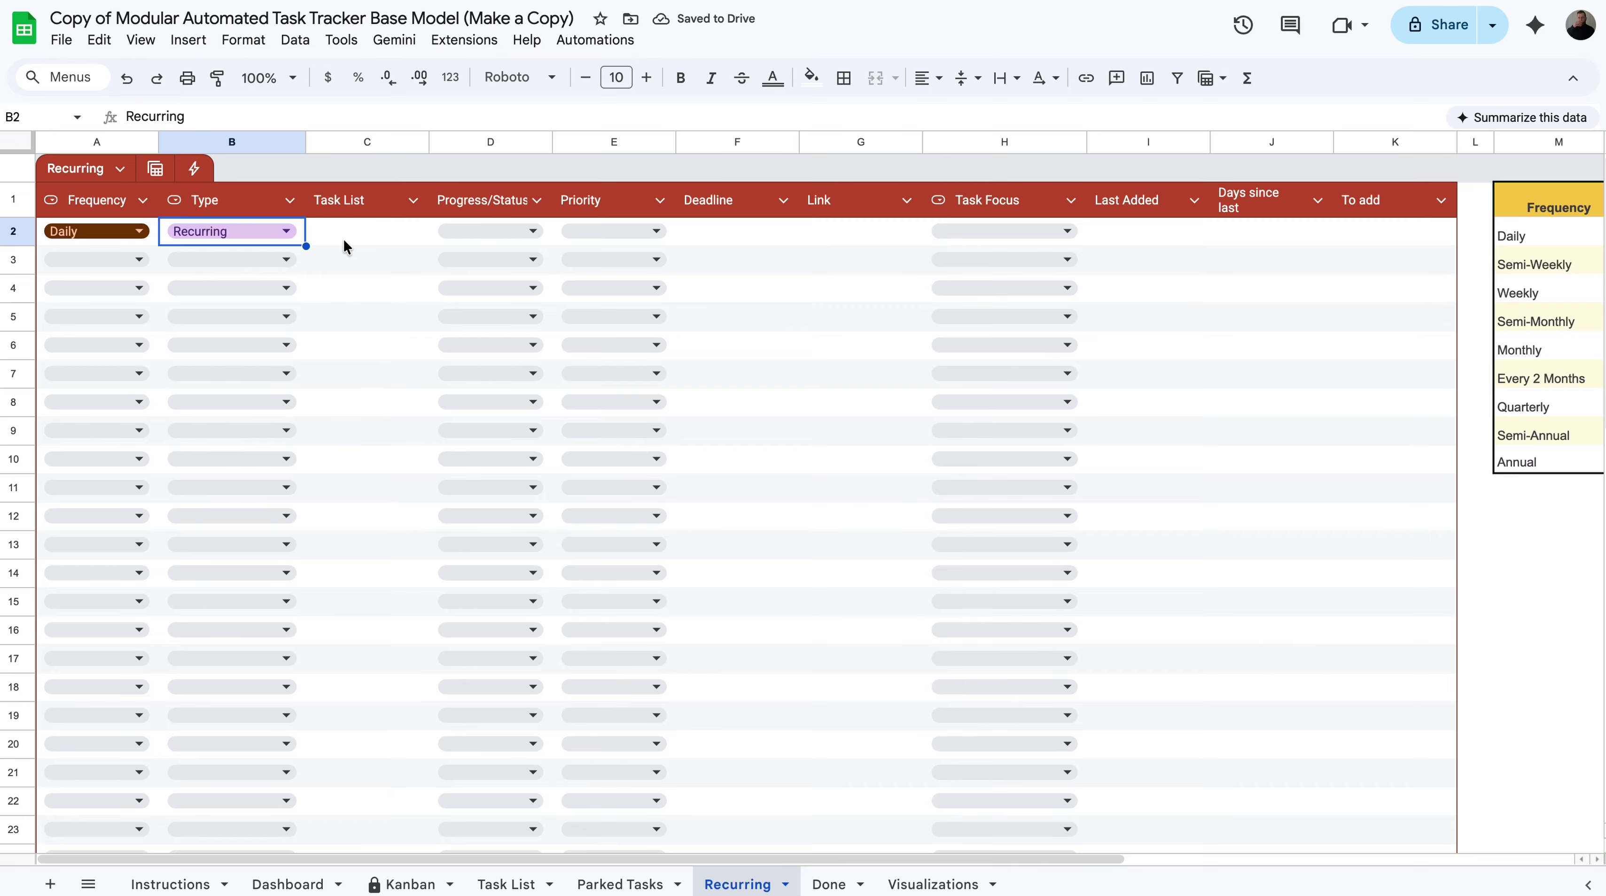
# Step: Enter "Clean Inbox" as the task in row 2 of the Task List column
pyautogui.click(372, 236)
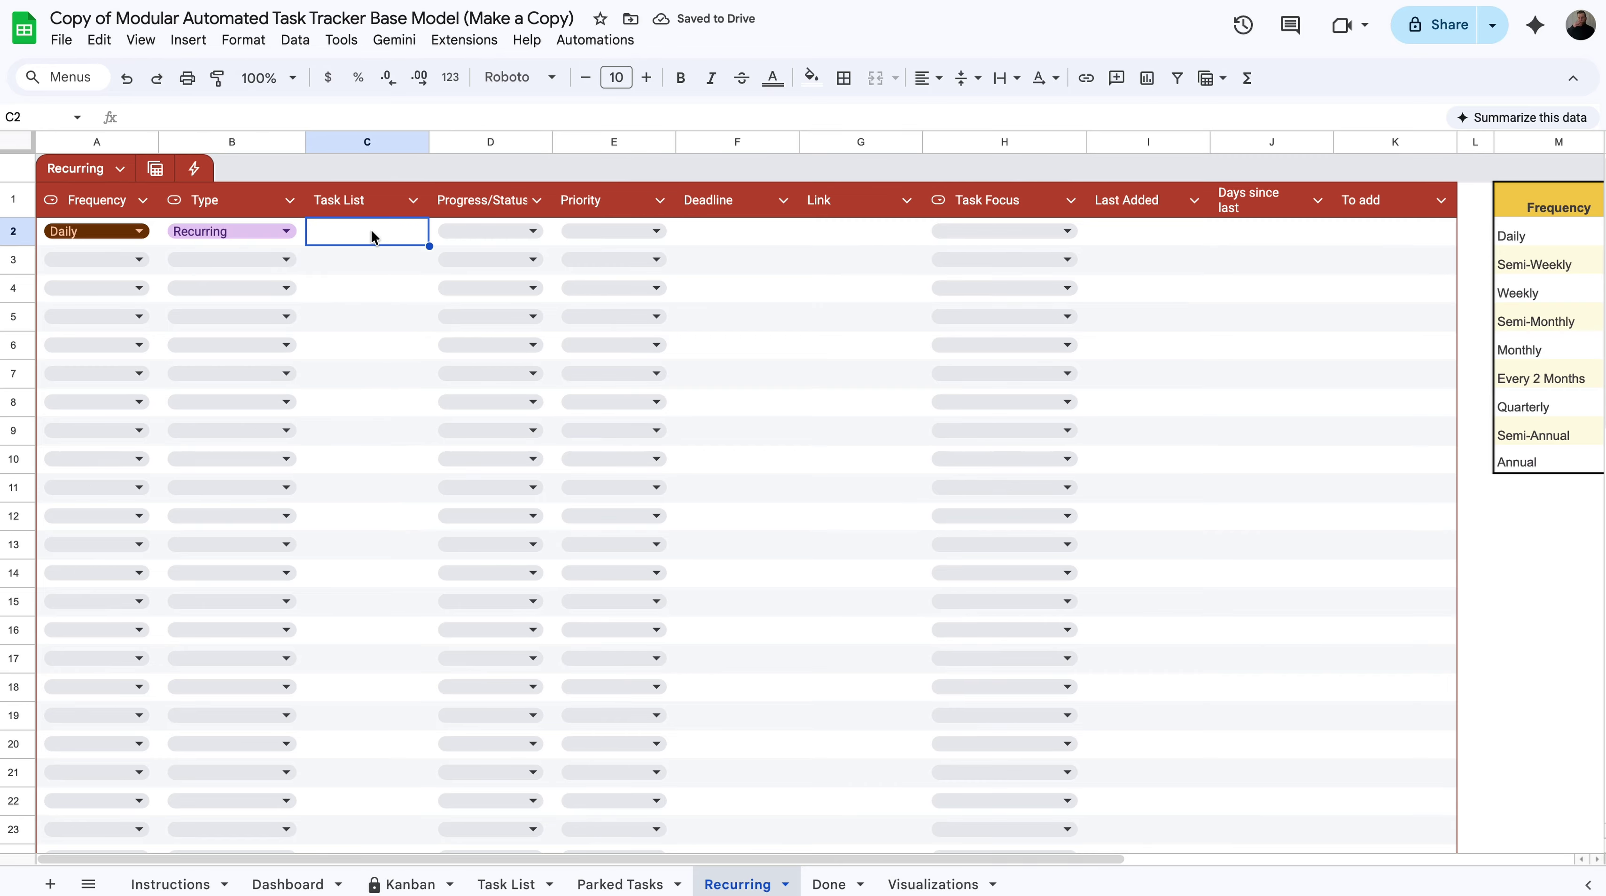
pyautogui.write('Clea')
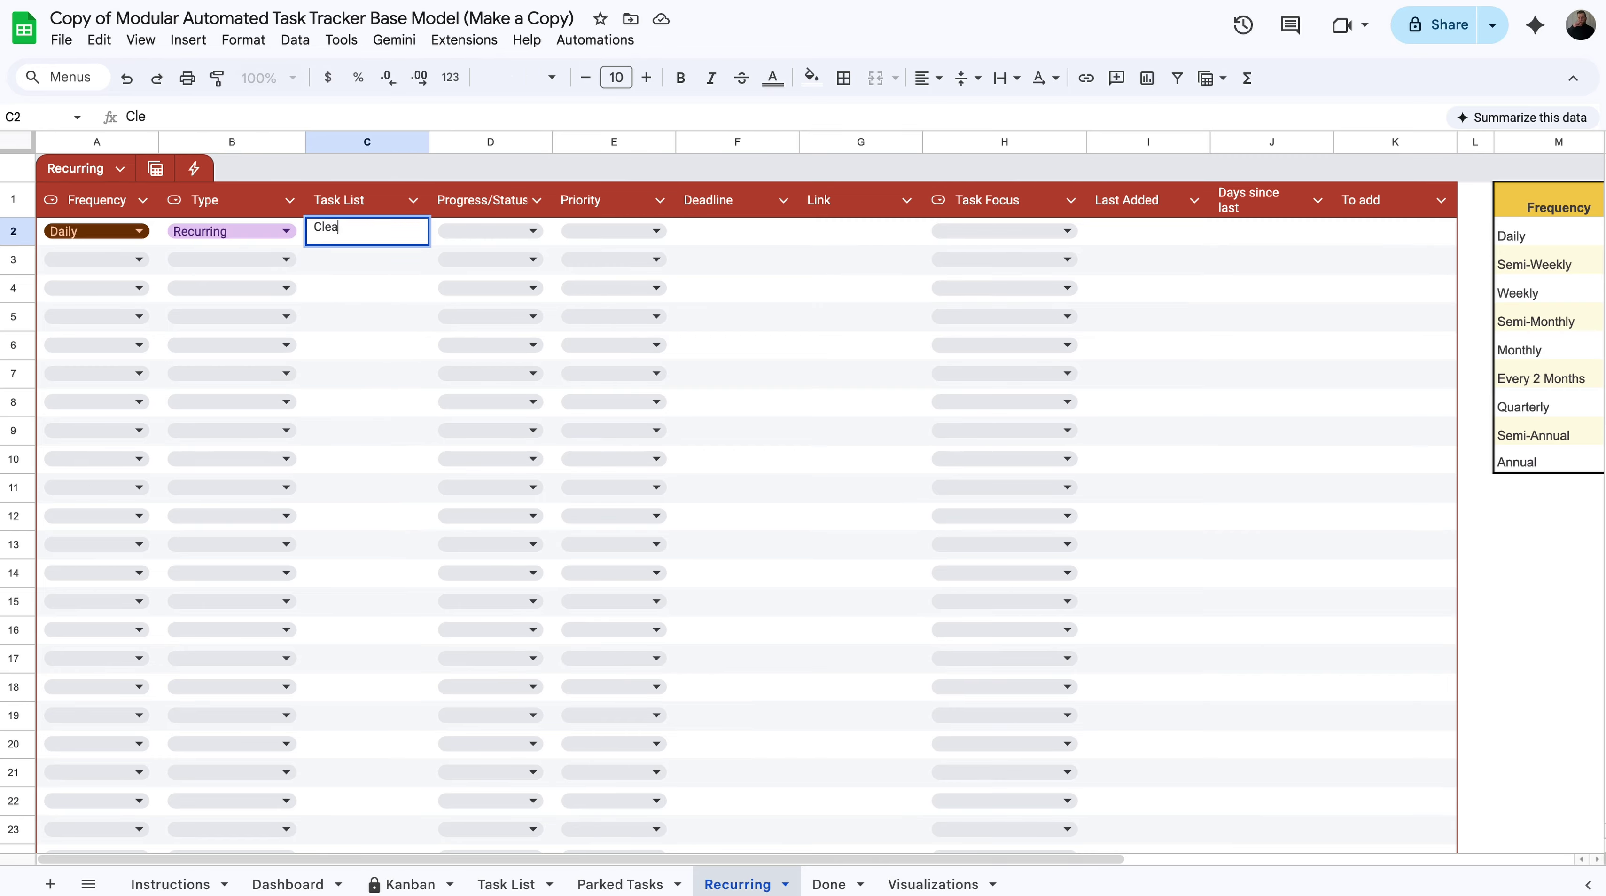
pyautogui.write('n Inbox')
# Step: Set the Clean Inbox task's Progress/Status to Not Started and its Priority to 1 - Recurring
pyautogui.click(534, 231)
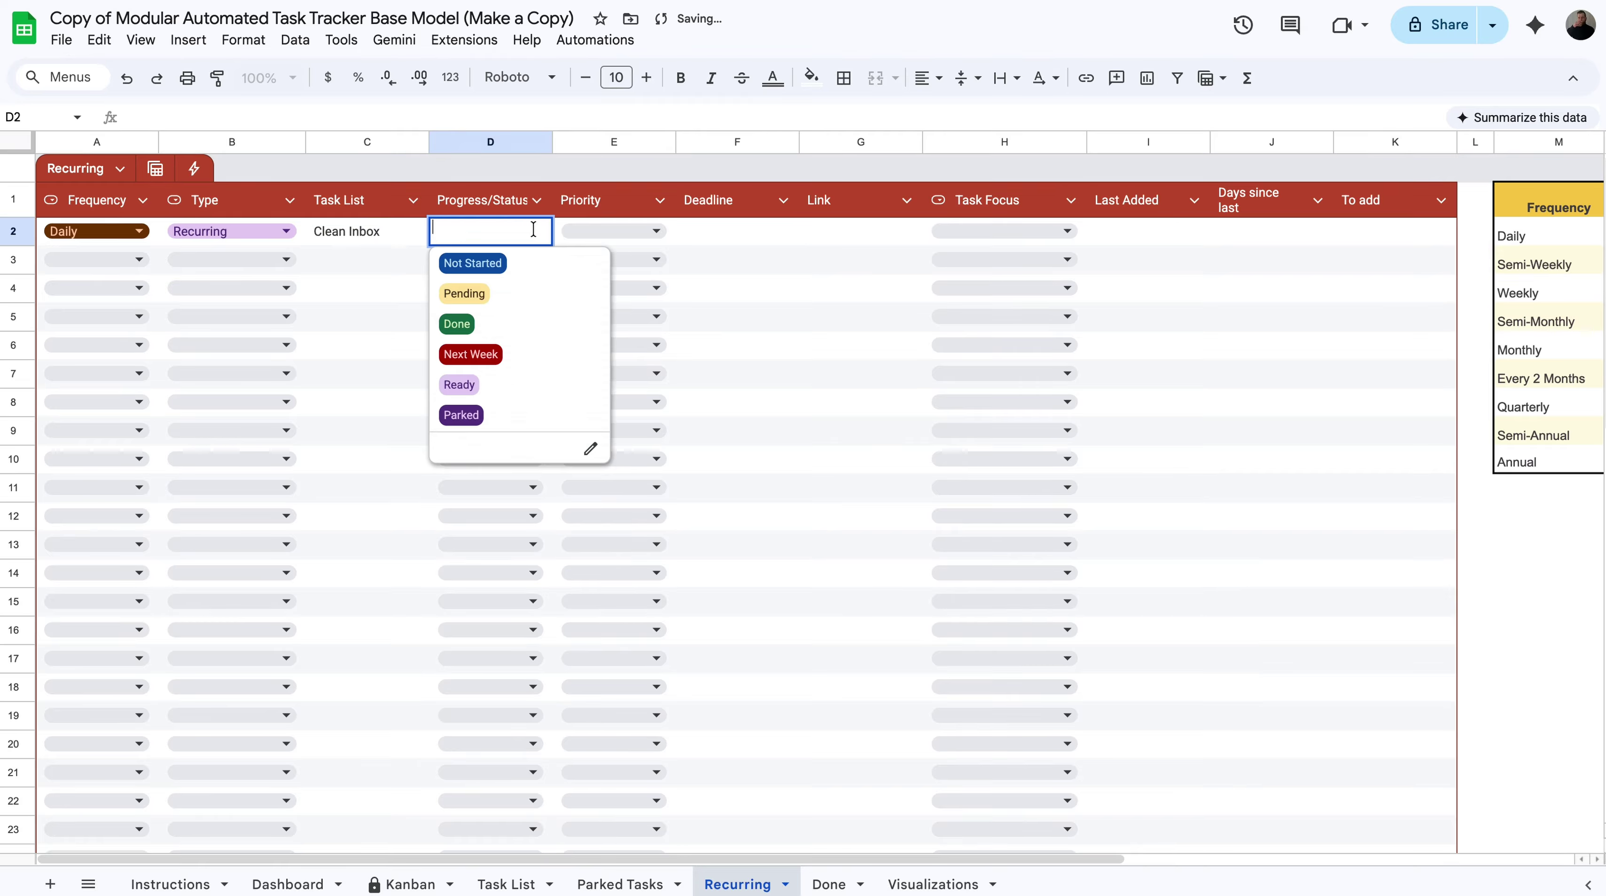
pyautogui.click(492, 276)
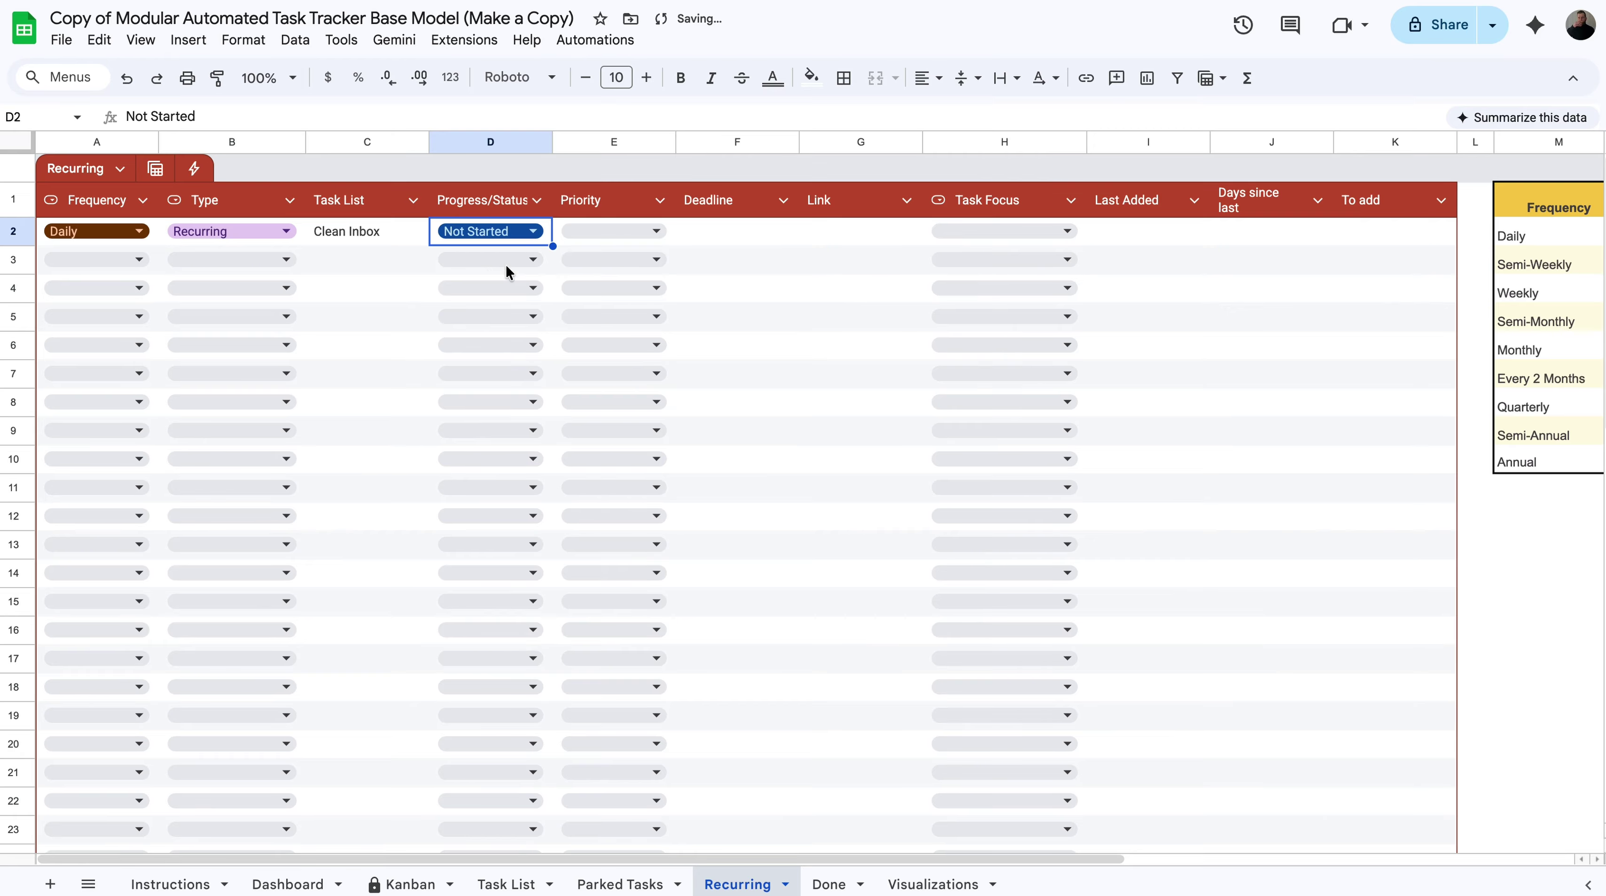
pyautogui.click(655, 230)
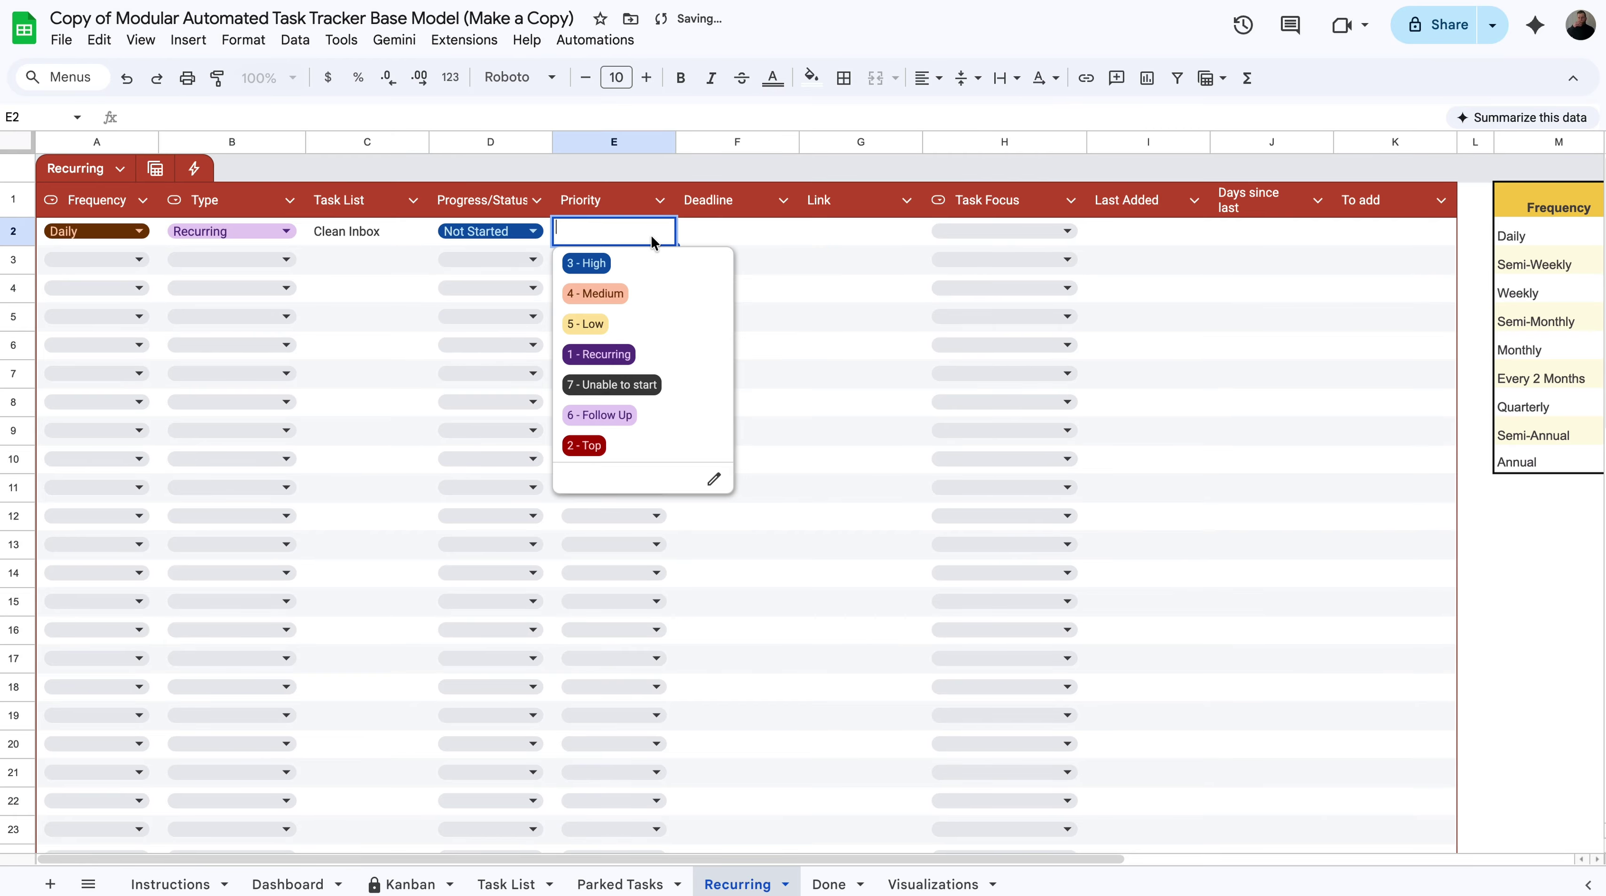
pyautogui.click(637, 355)
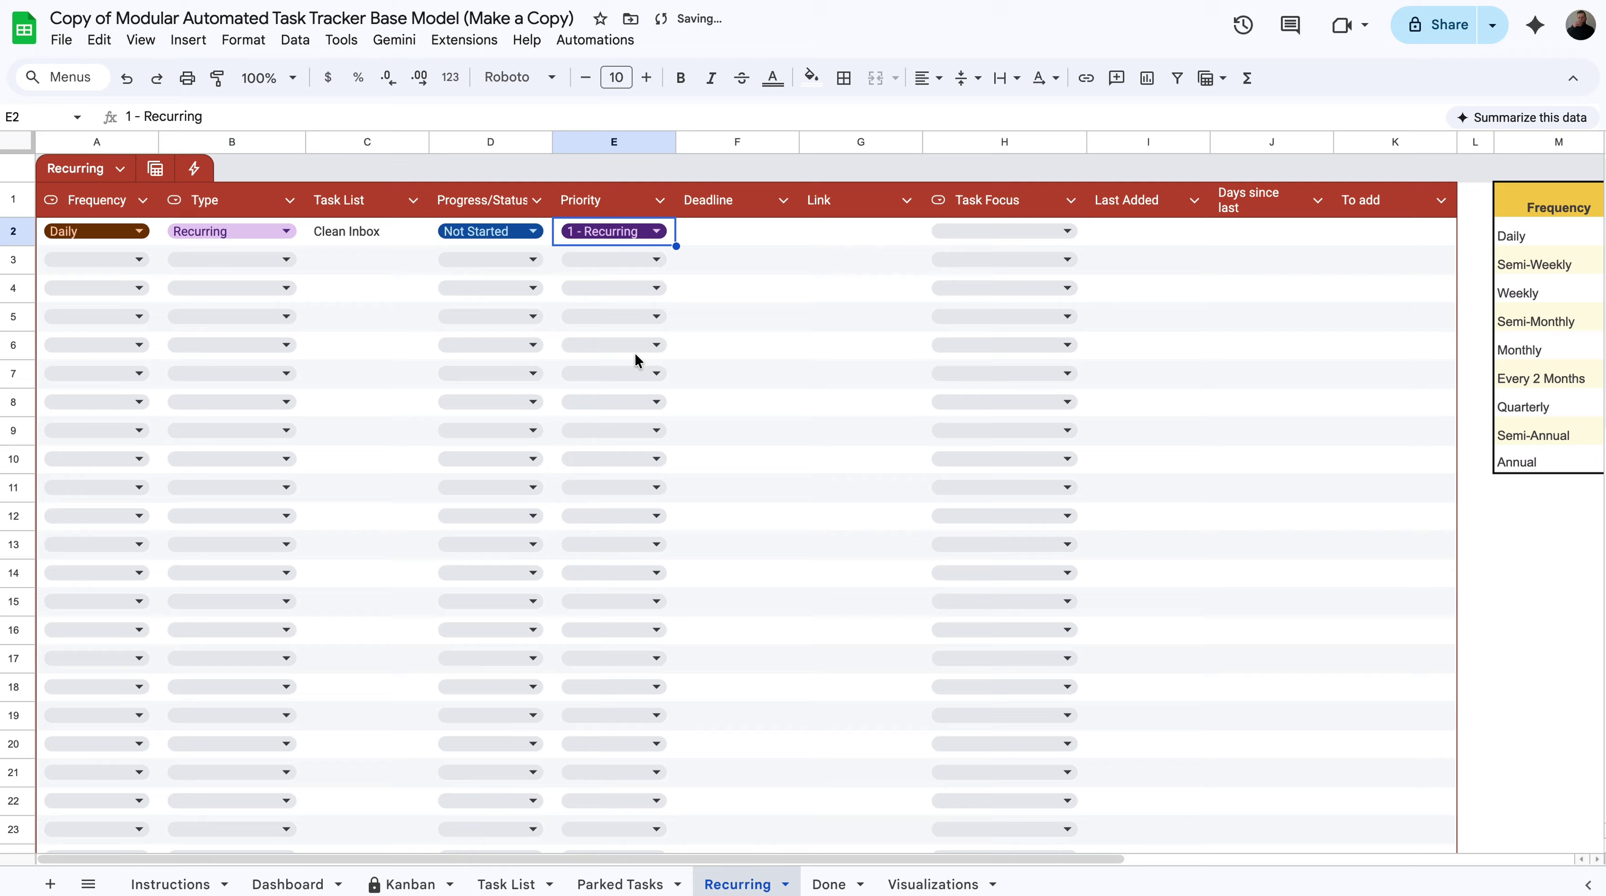
# Step: Enter the formula =TODAY() as the Deadline of the Clean Inbox task in F2
pyautogui.click(723, 247)
pyautogui.write('=')
pyautogui.press('BackSpace')
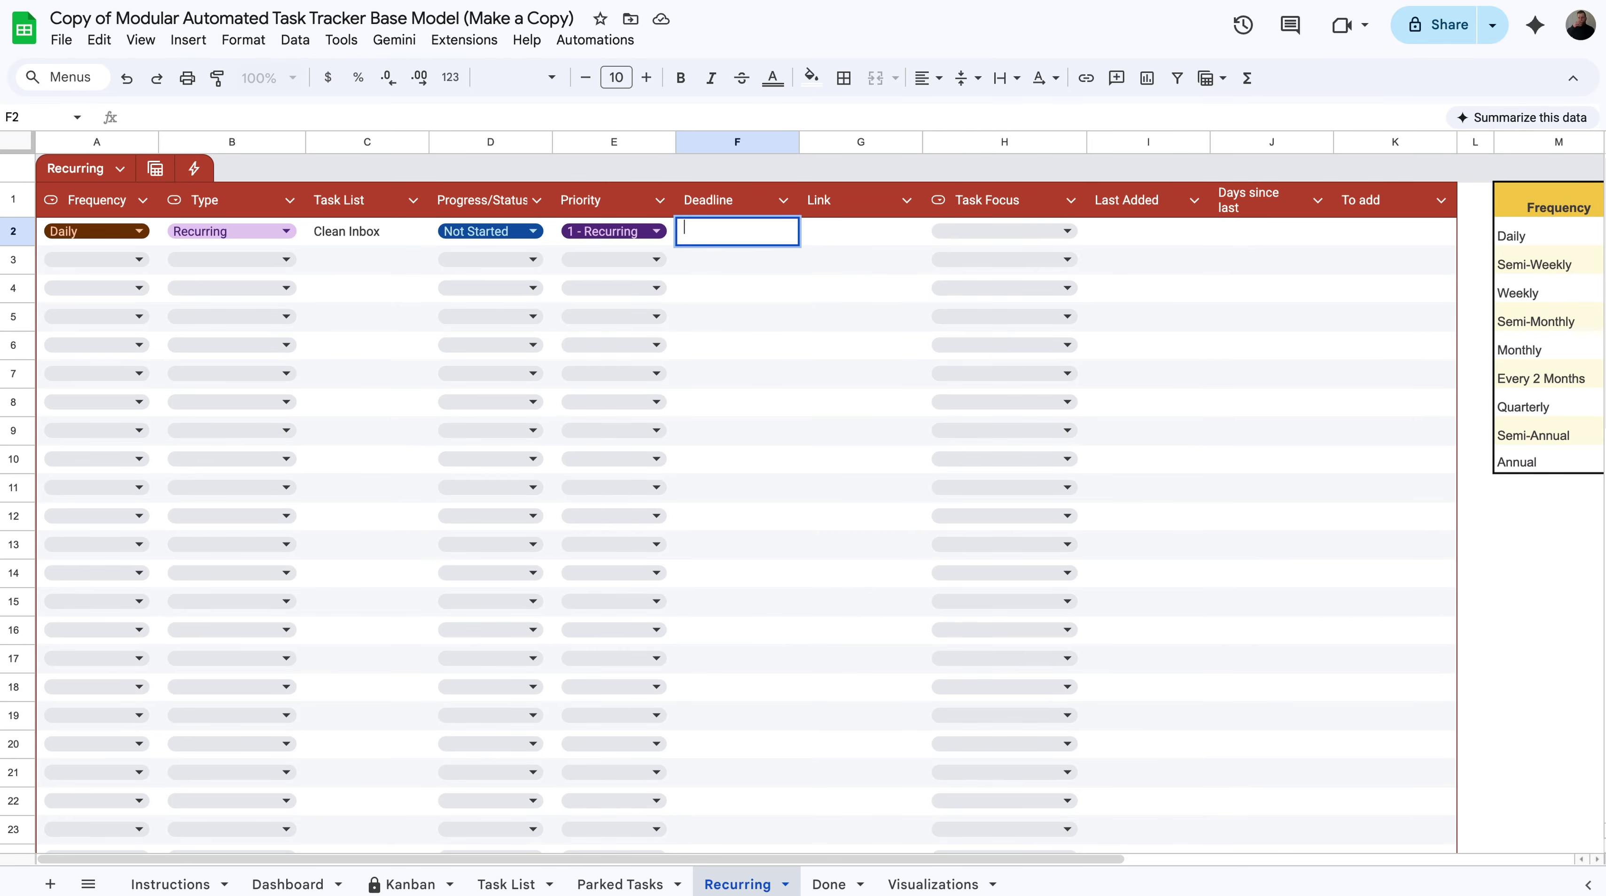
pyautogui.write('=')
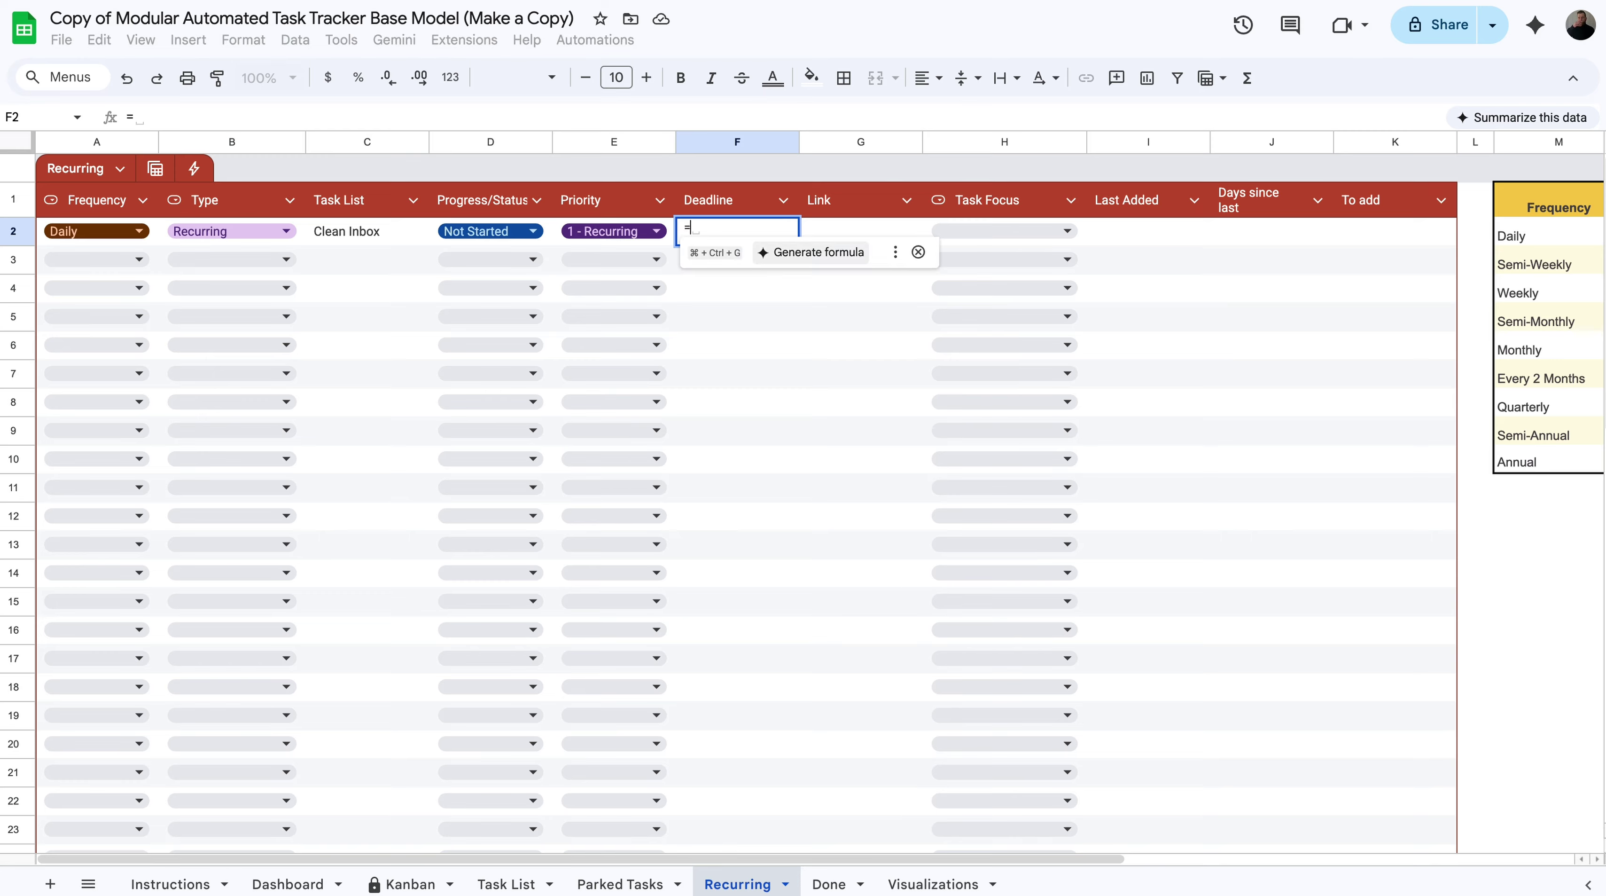
pyautogui.write('TODAY()')
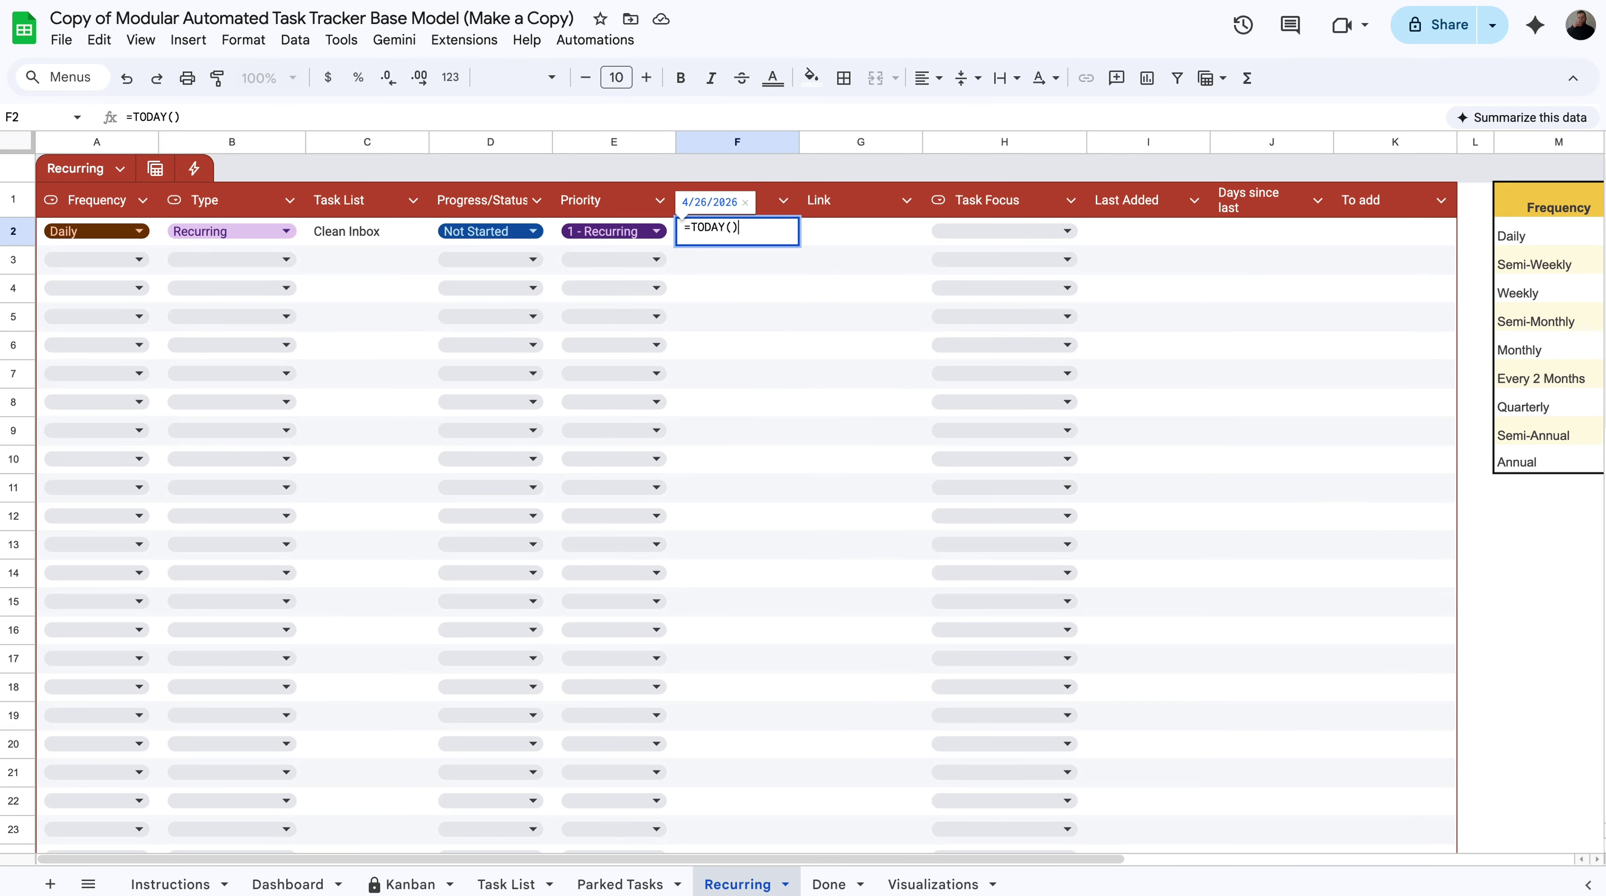
pyautogui.click(822, 227)
pyautogui.click(777, 234)
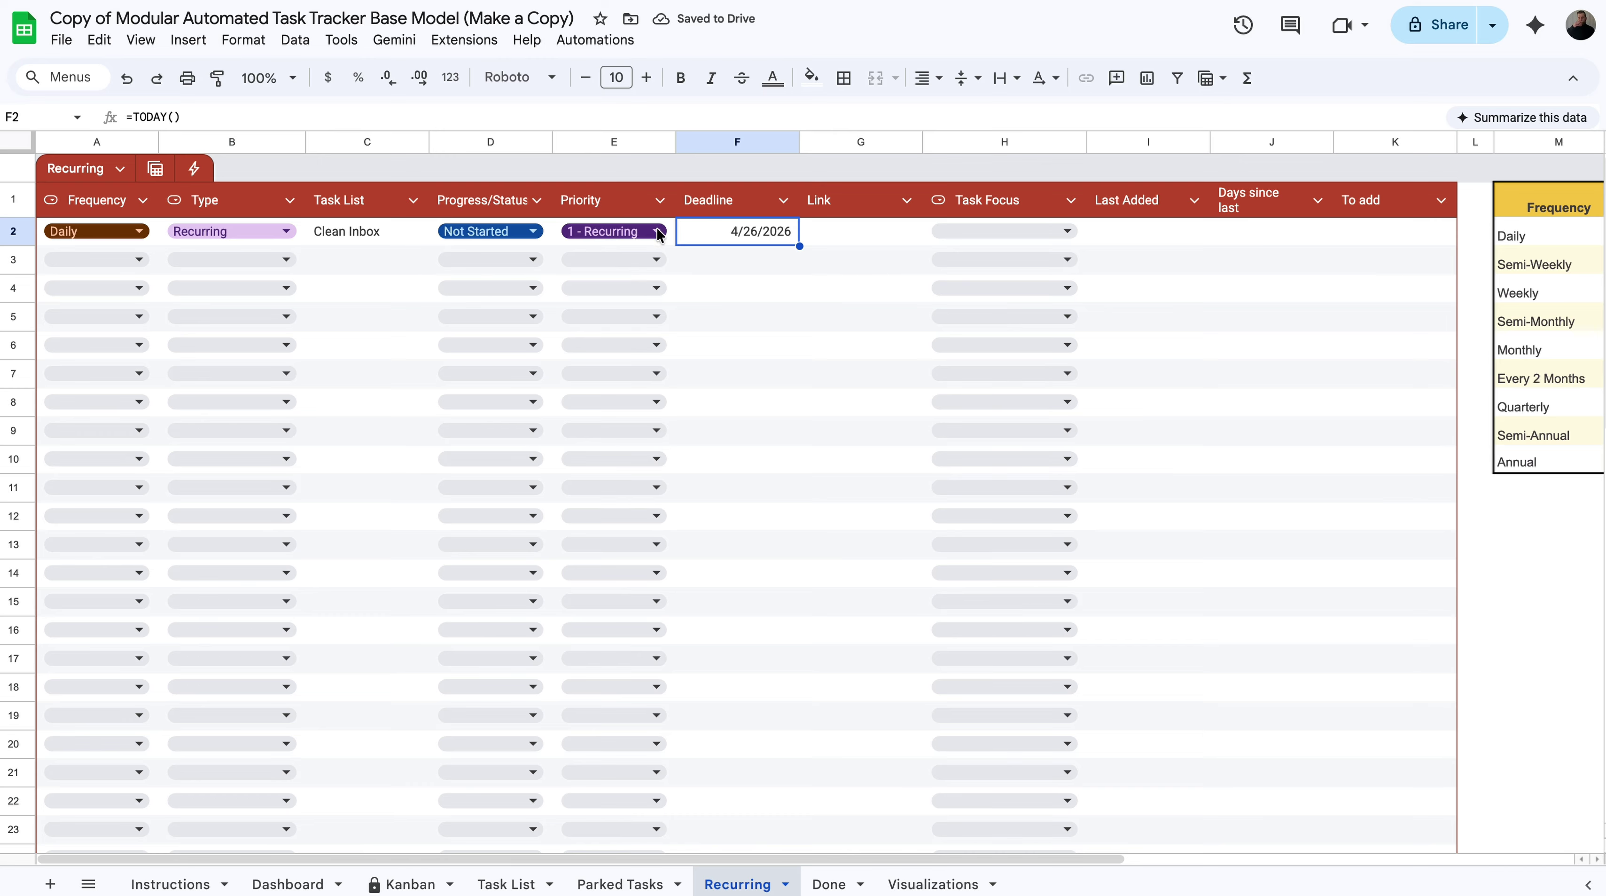
# Step: Extend the Clean Inbox task's Deadline formula to =TODAY()+3 and reject the suggested autofill for the rest of the column
pyautogui.click(395, 110)
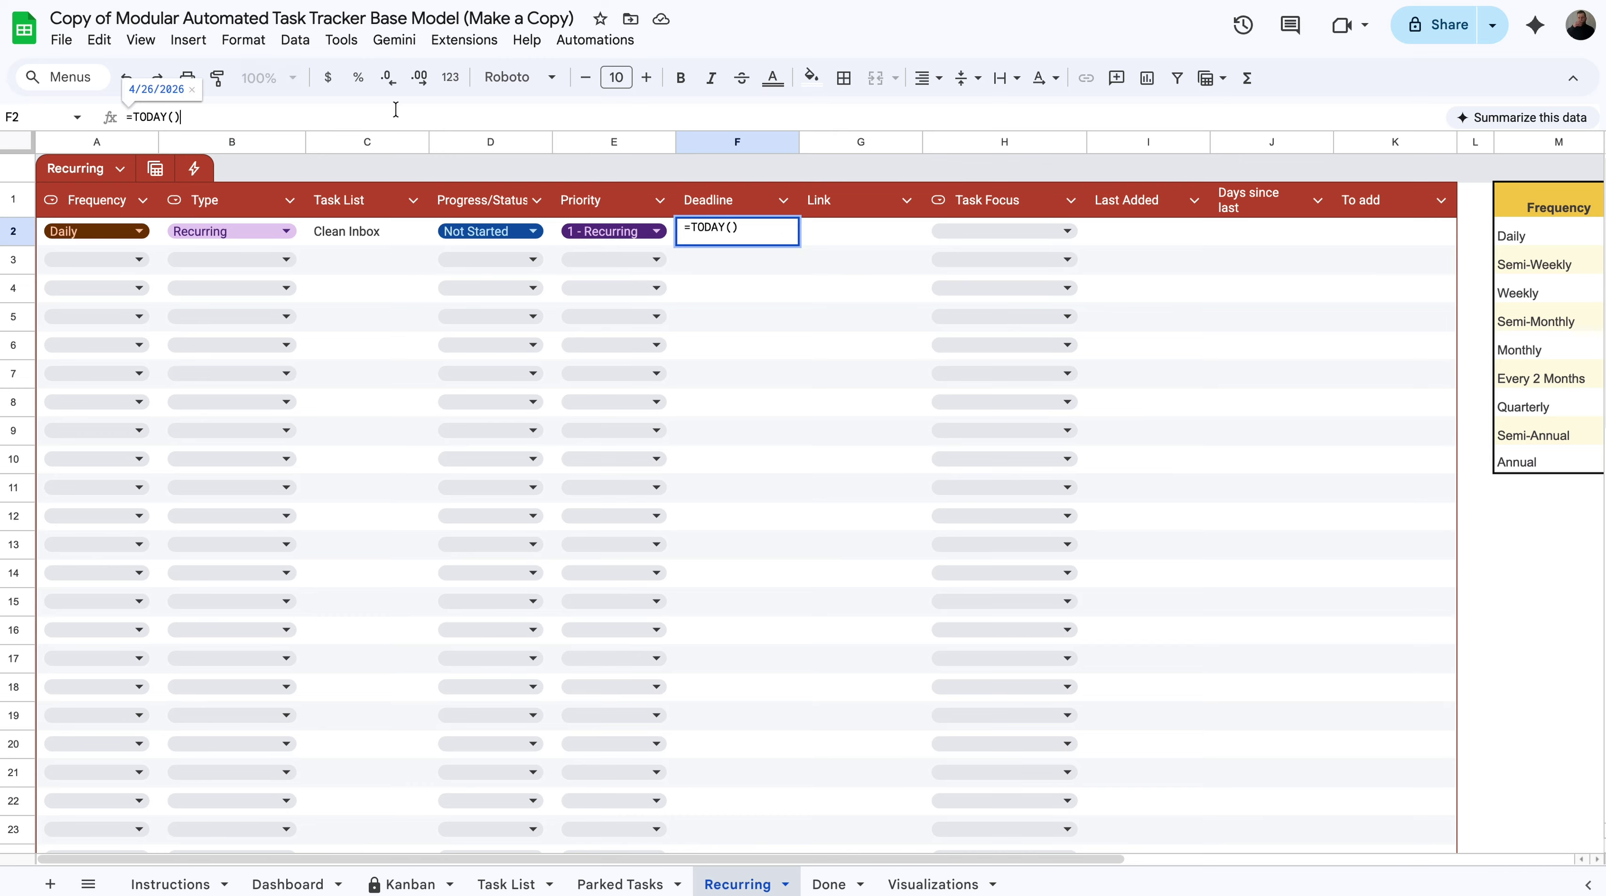
pyautogui.write('+3')
pyautogui.press('Return')
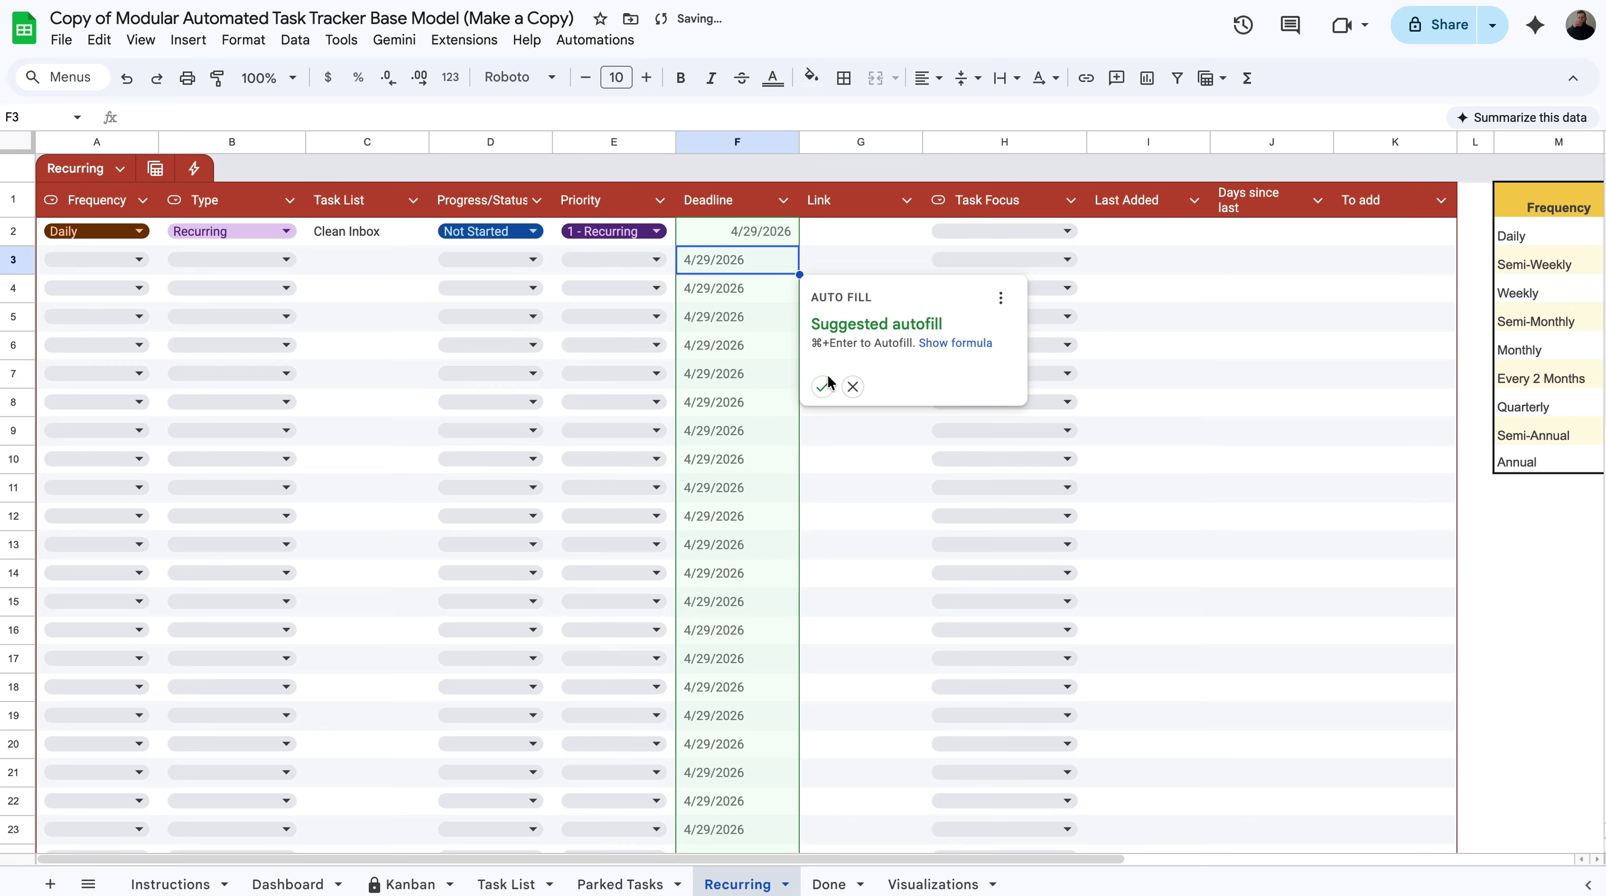
pyautogui.click(854, 388)
pyautogui.click(760, 242)
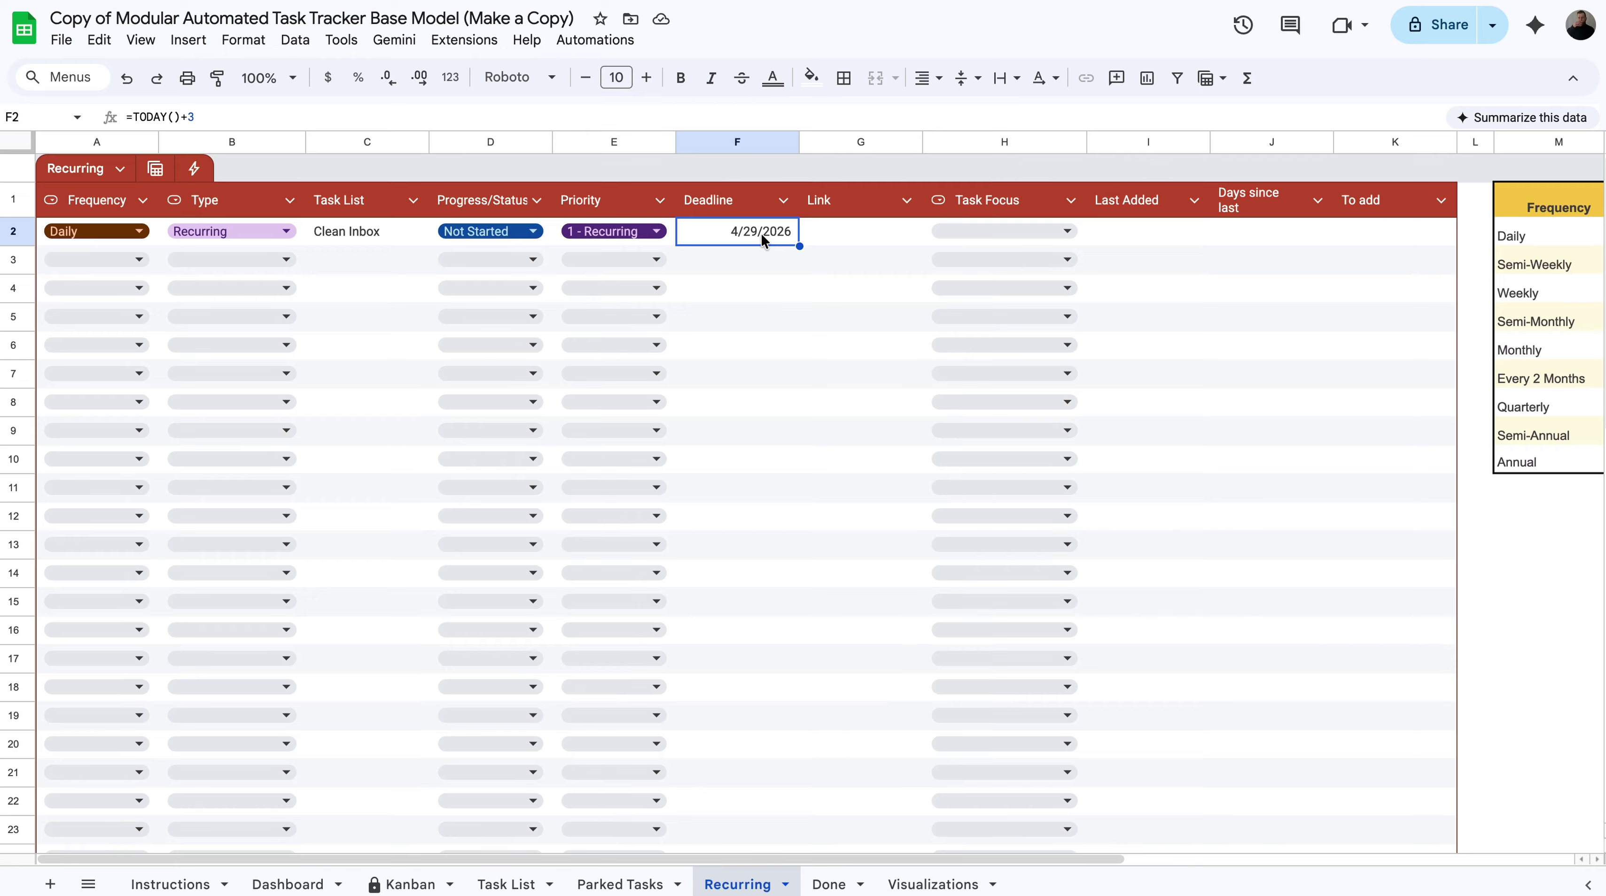
pyautogui.click(835, 227)
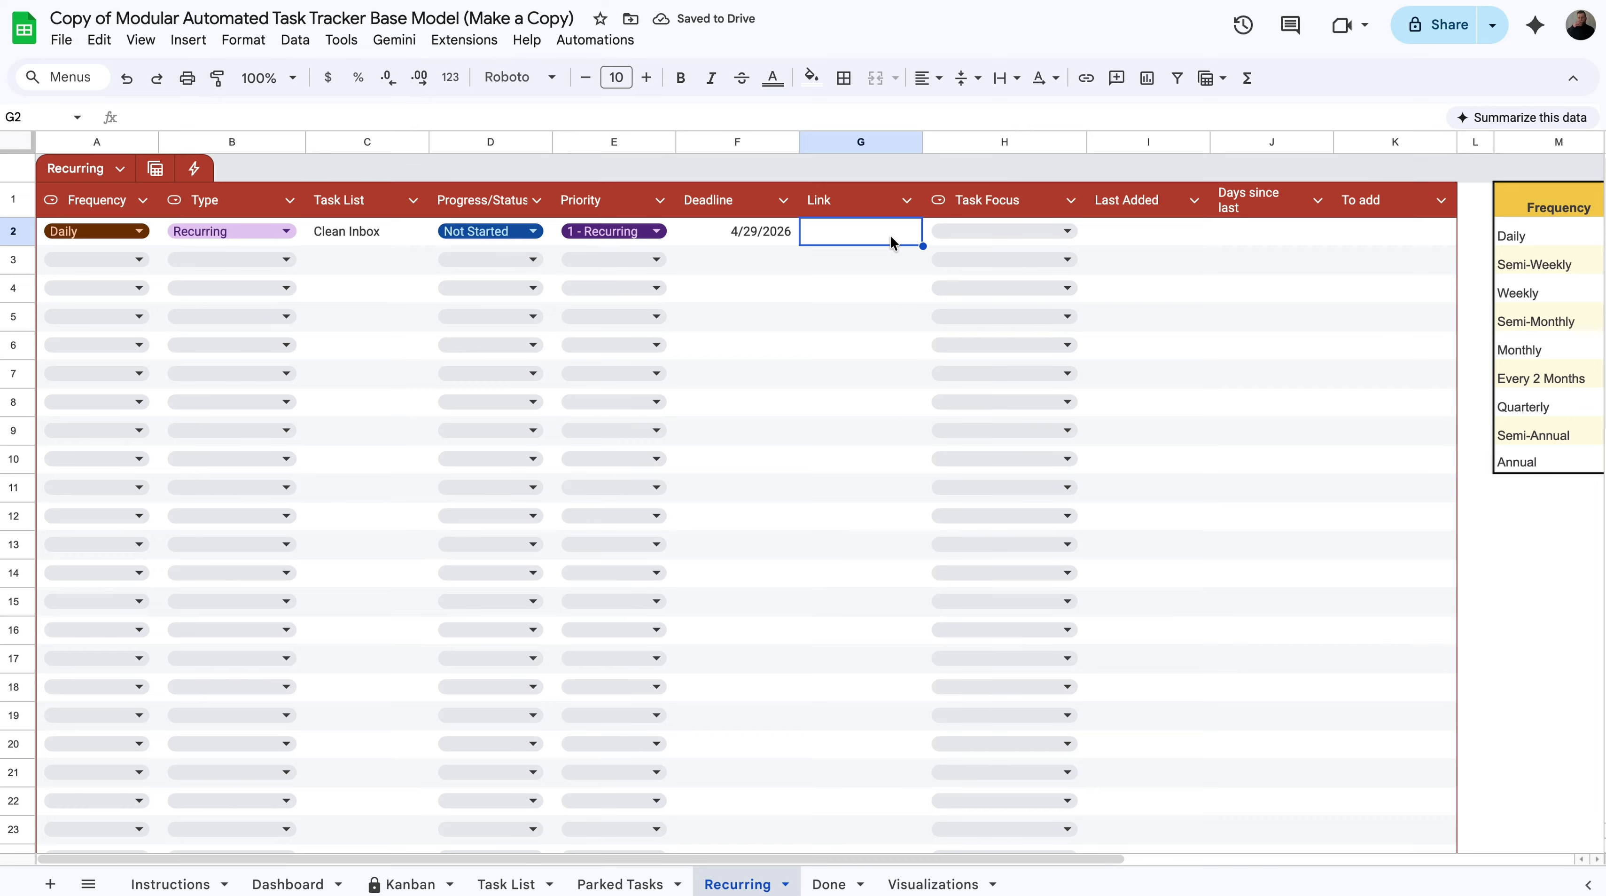
# Step: Set the Clean Inbox task's Task Focus to Improved Profitability and its Last Added date to 4/26/2026
pyautogui.click(1003, 232)
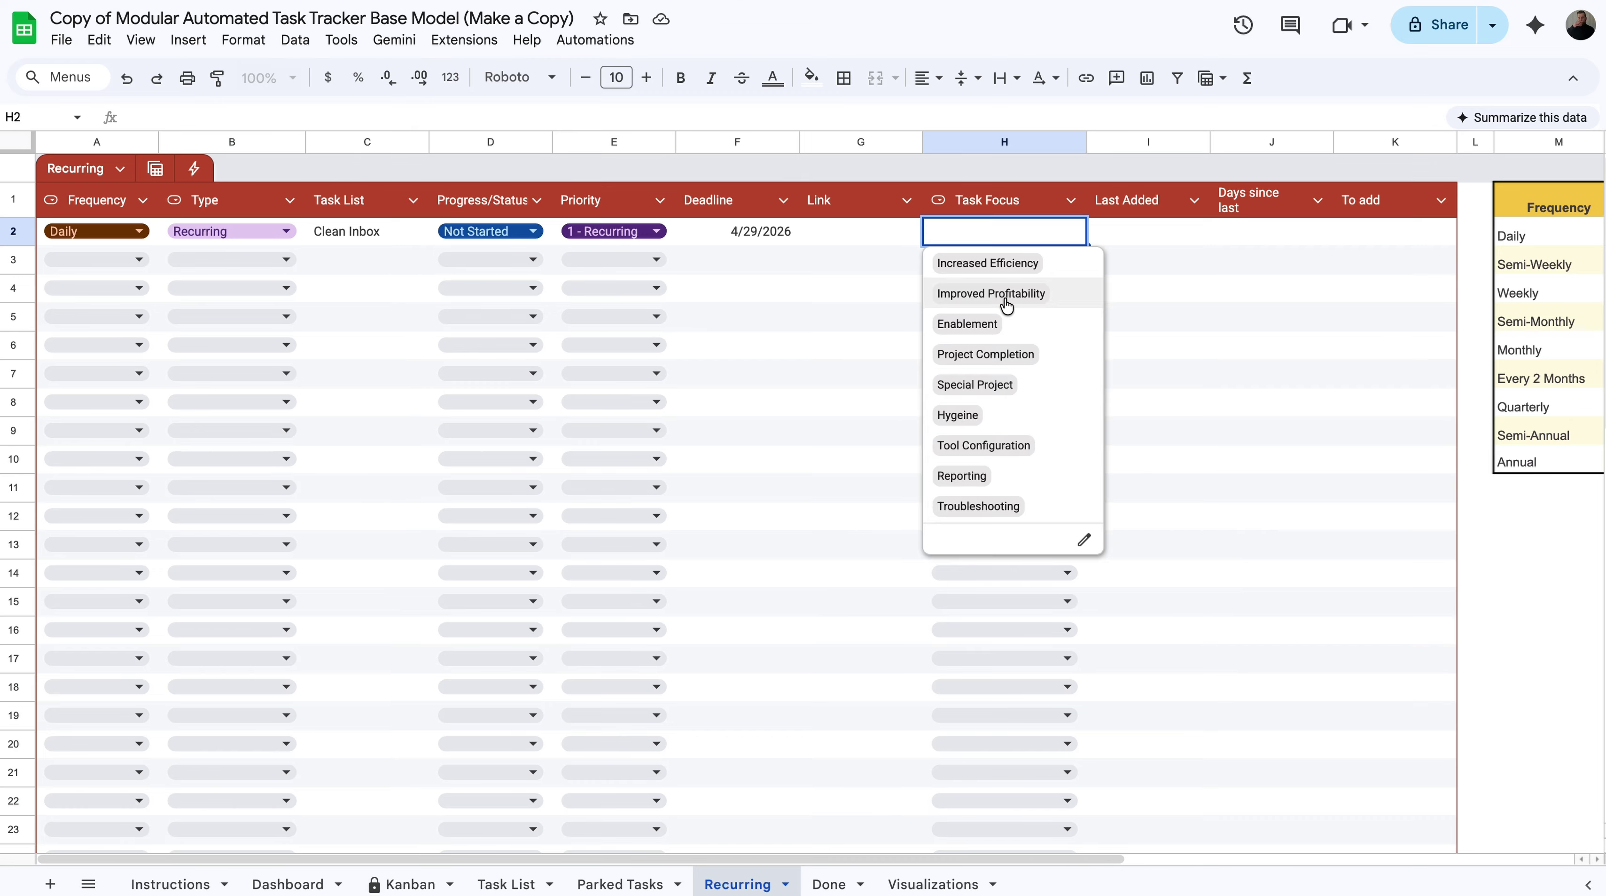
pyautogui.click(1003, 293)
pyautogui.click(1167, 233)
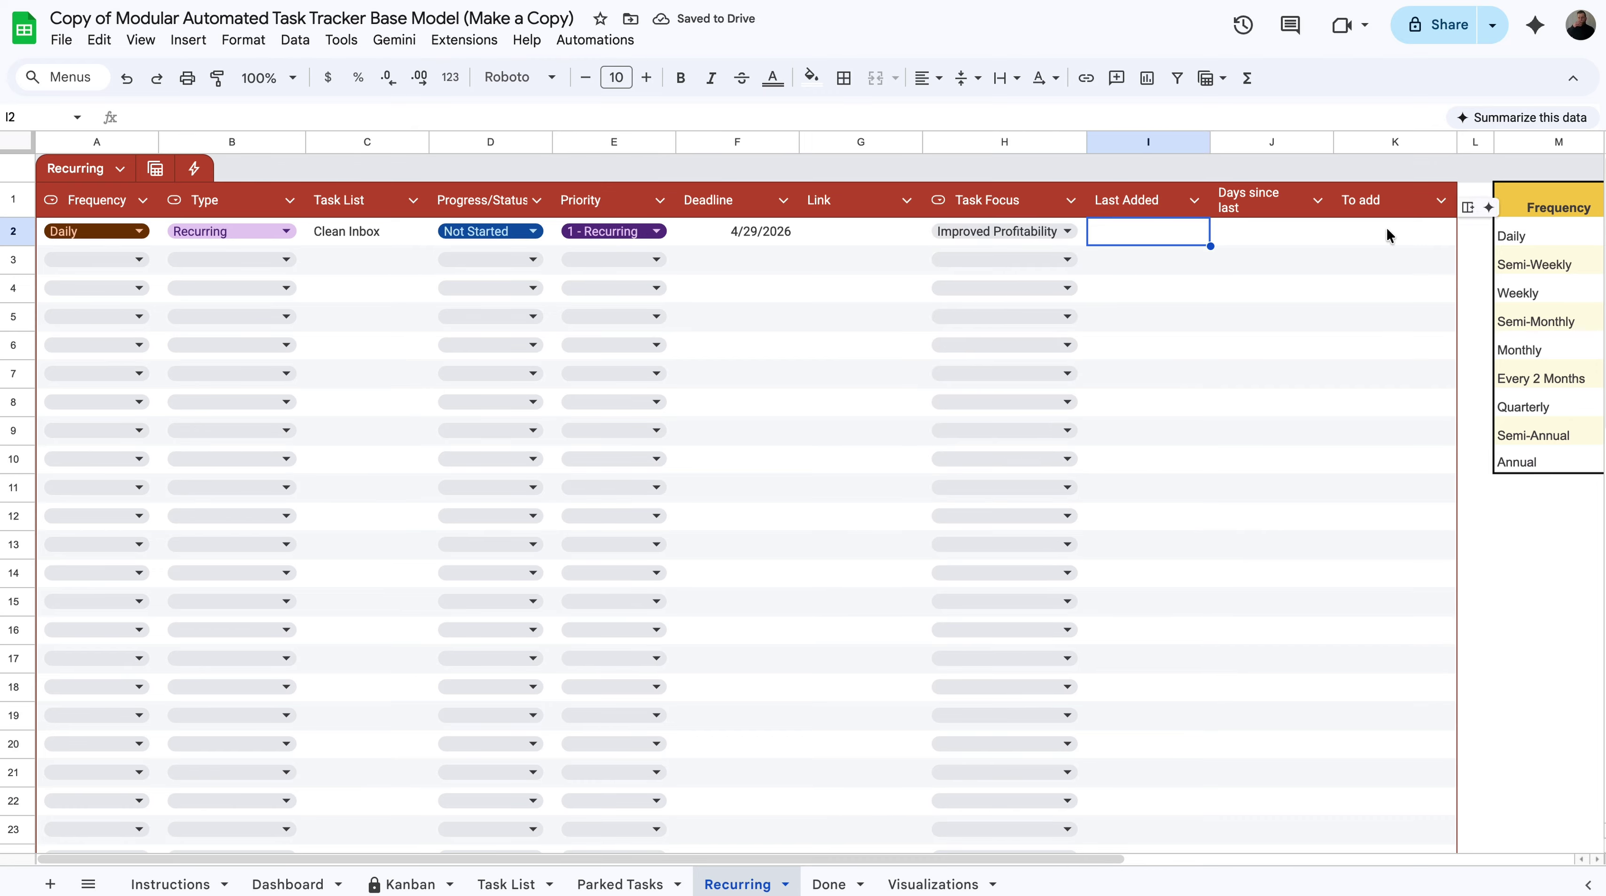
pyautogui.click(1387, 227)
pyautogui.click(1172, 242)
pyautogui.doubleClick(1171, 238)
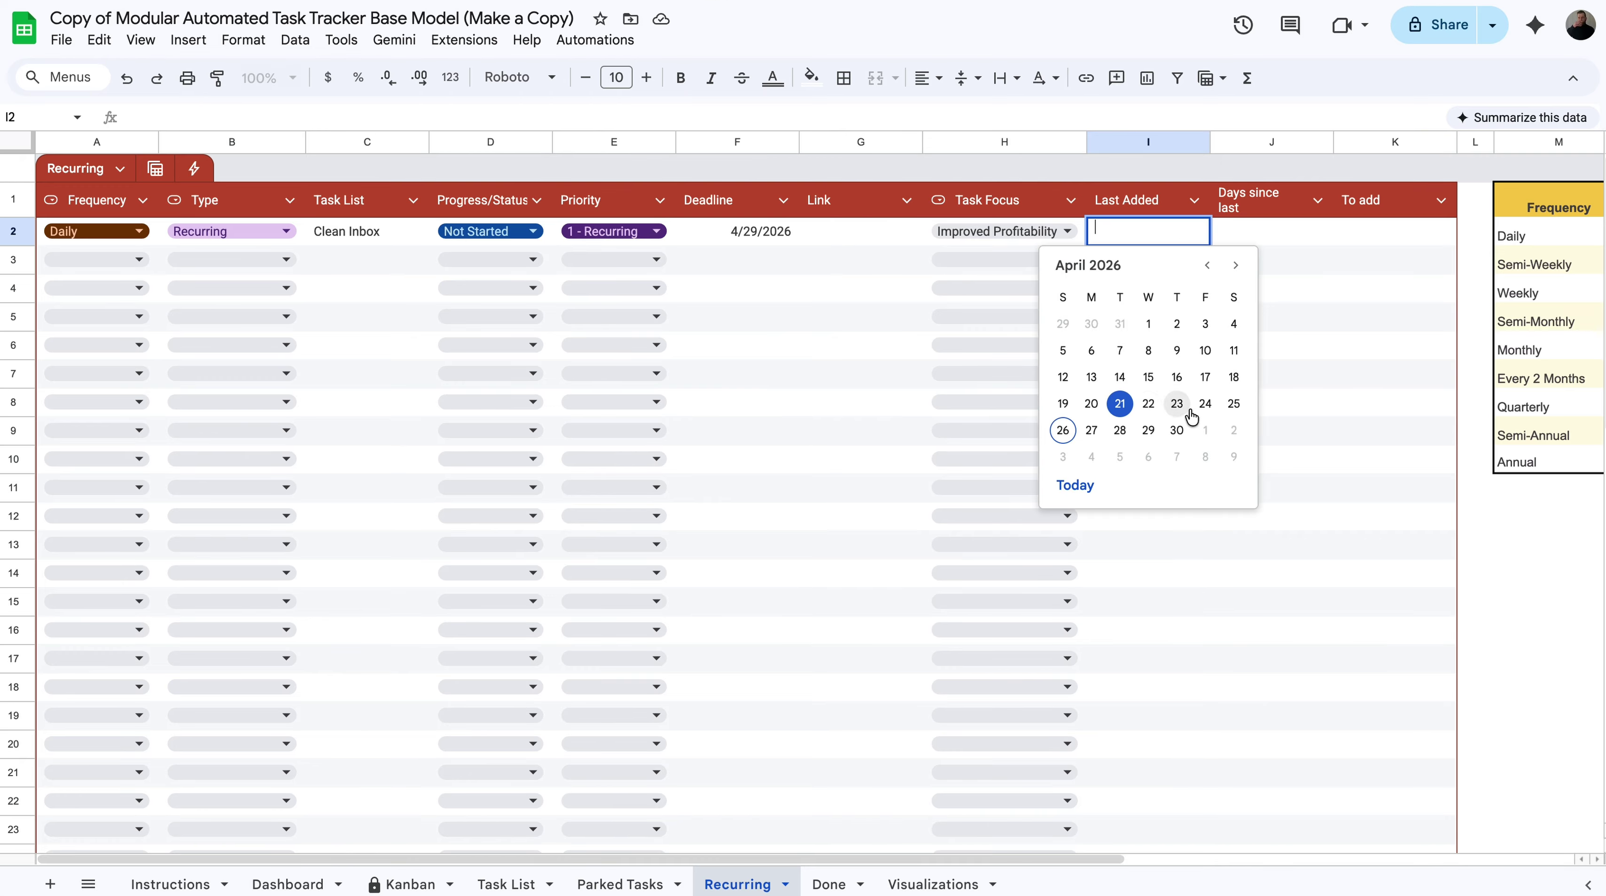
pyautogui.click(1063, 430)
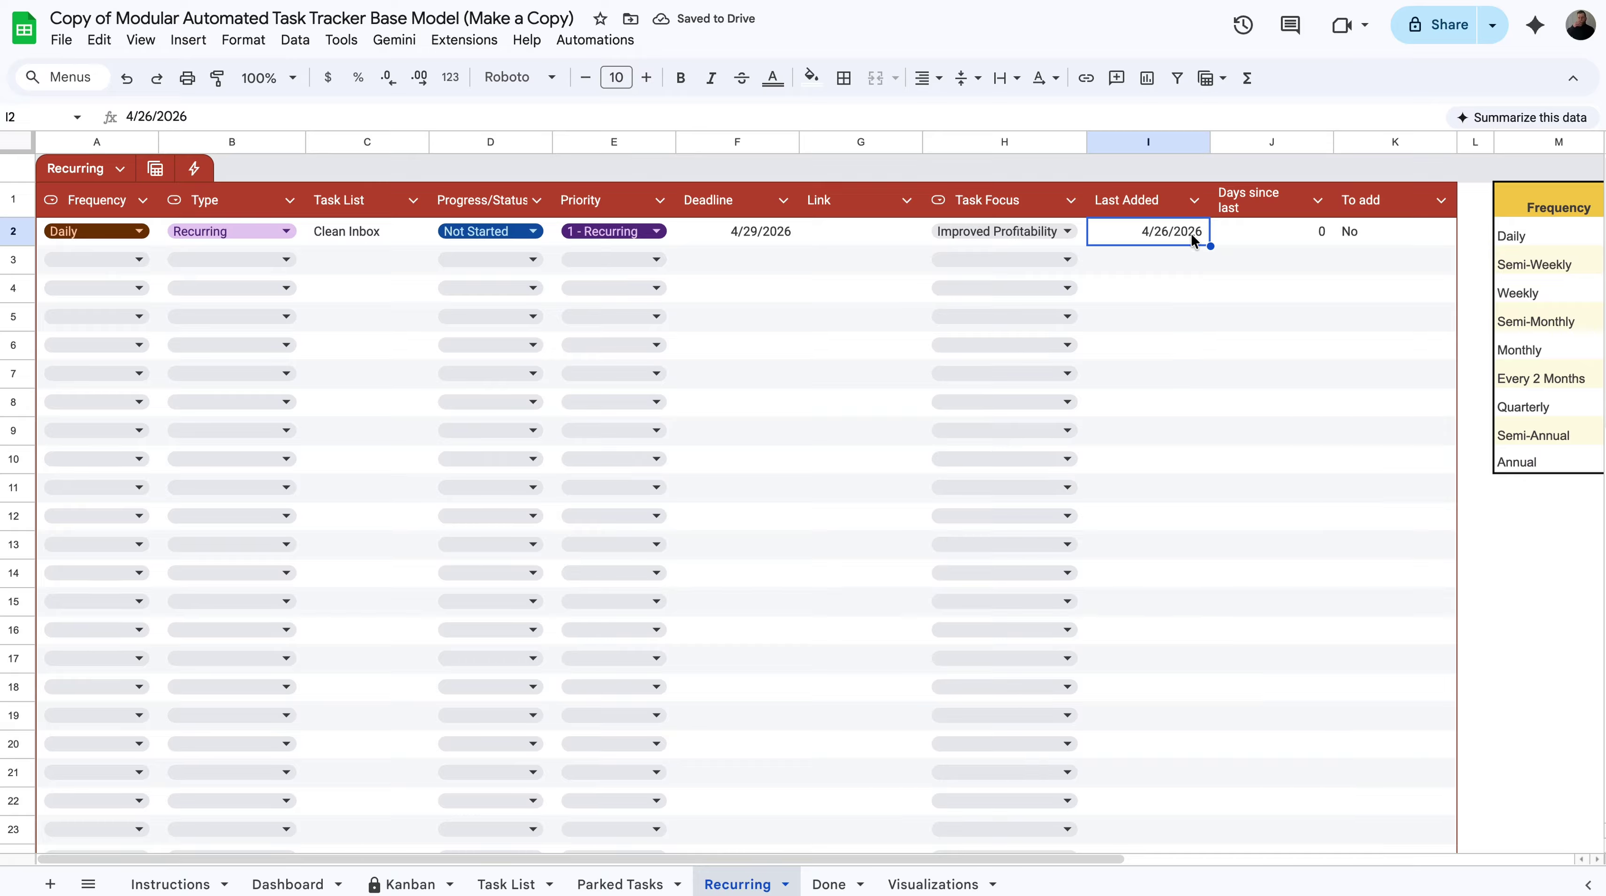
# Step: Examine the Days since last and To add formulas in row 2 and the Day Threshold for the Daily frequency
pyautogui.click(1298, 232)
pyautogui.click(1406, 238)
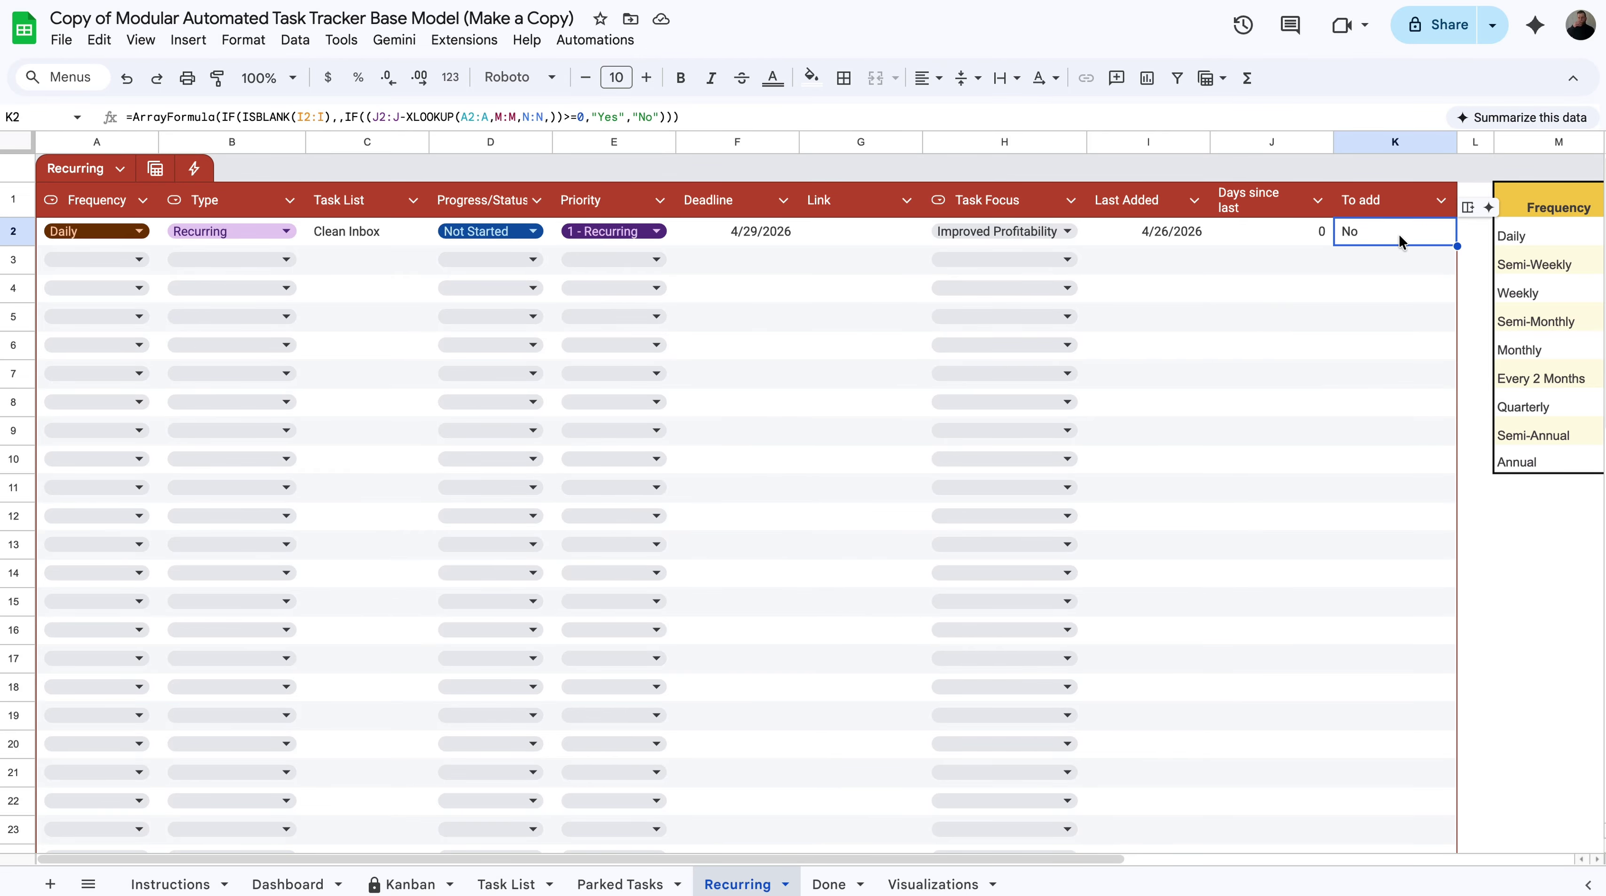
pyautogui.click(1279, 236)
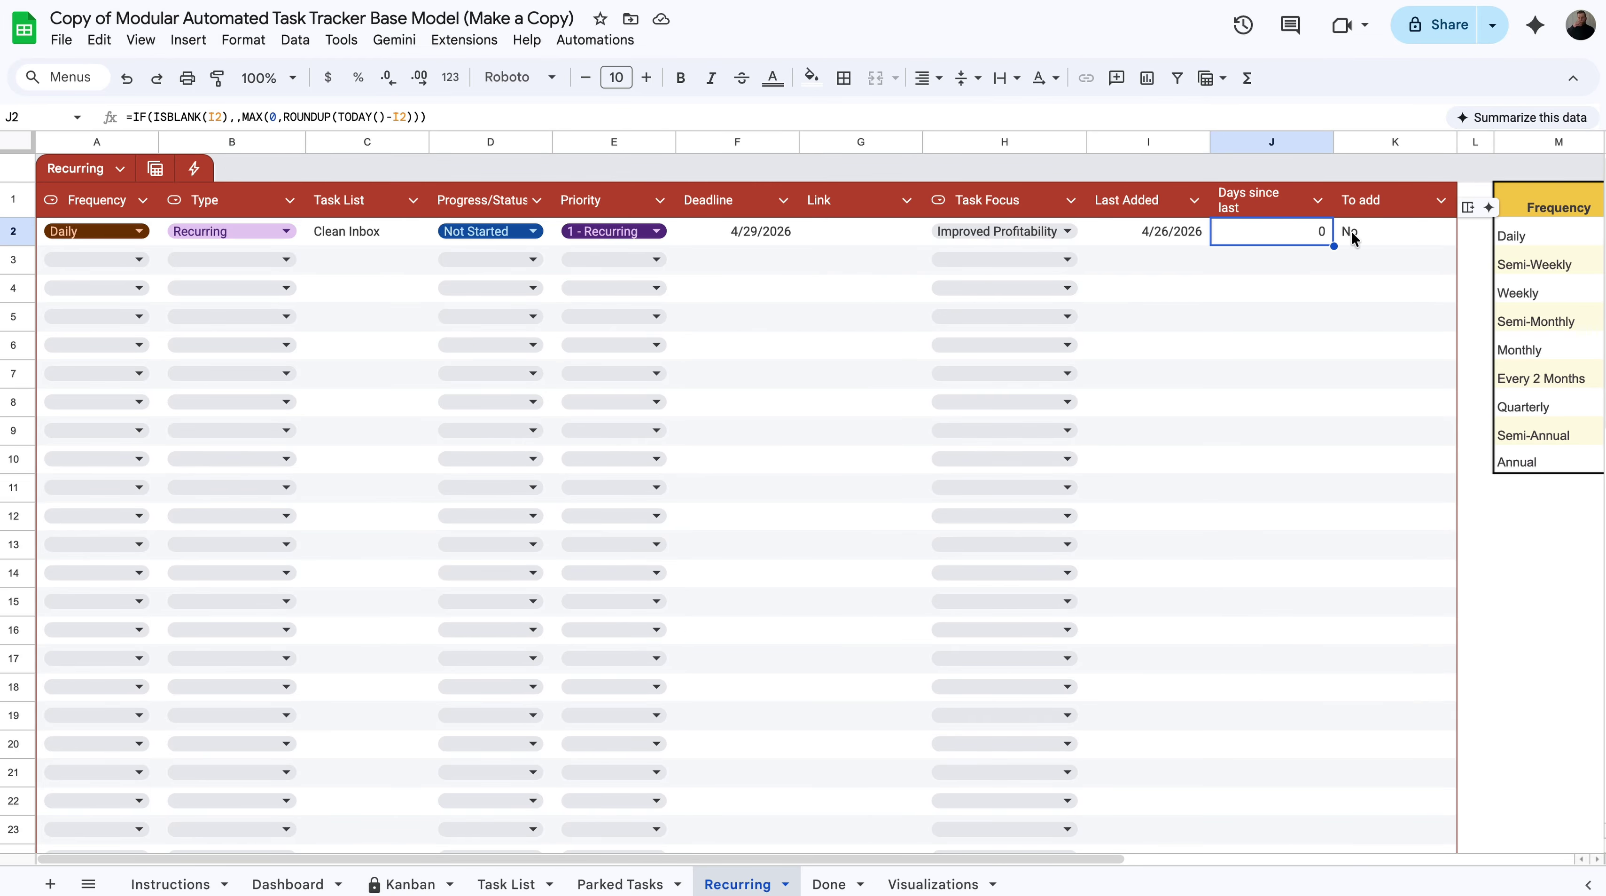
pyautogui.hscroll(2, 1352, 236)
pyautogui.hscroll(2, 1353, 235)
pyautogui.click(1395, 232)
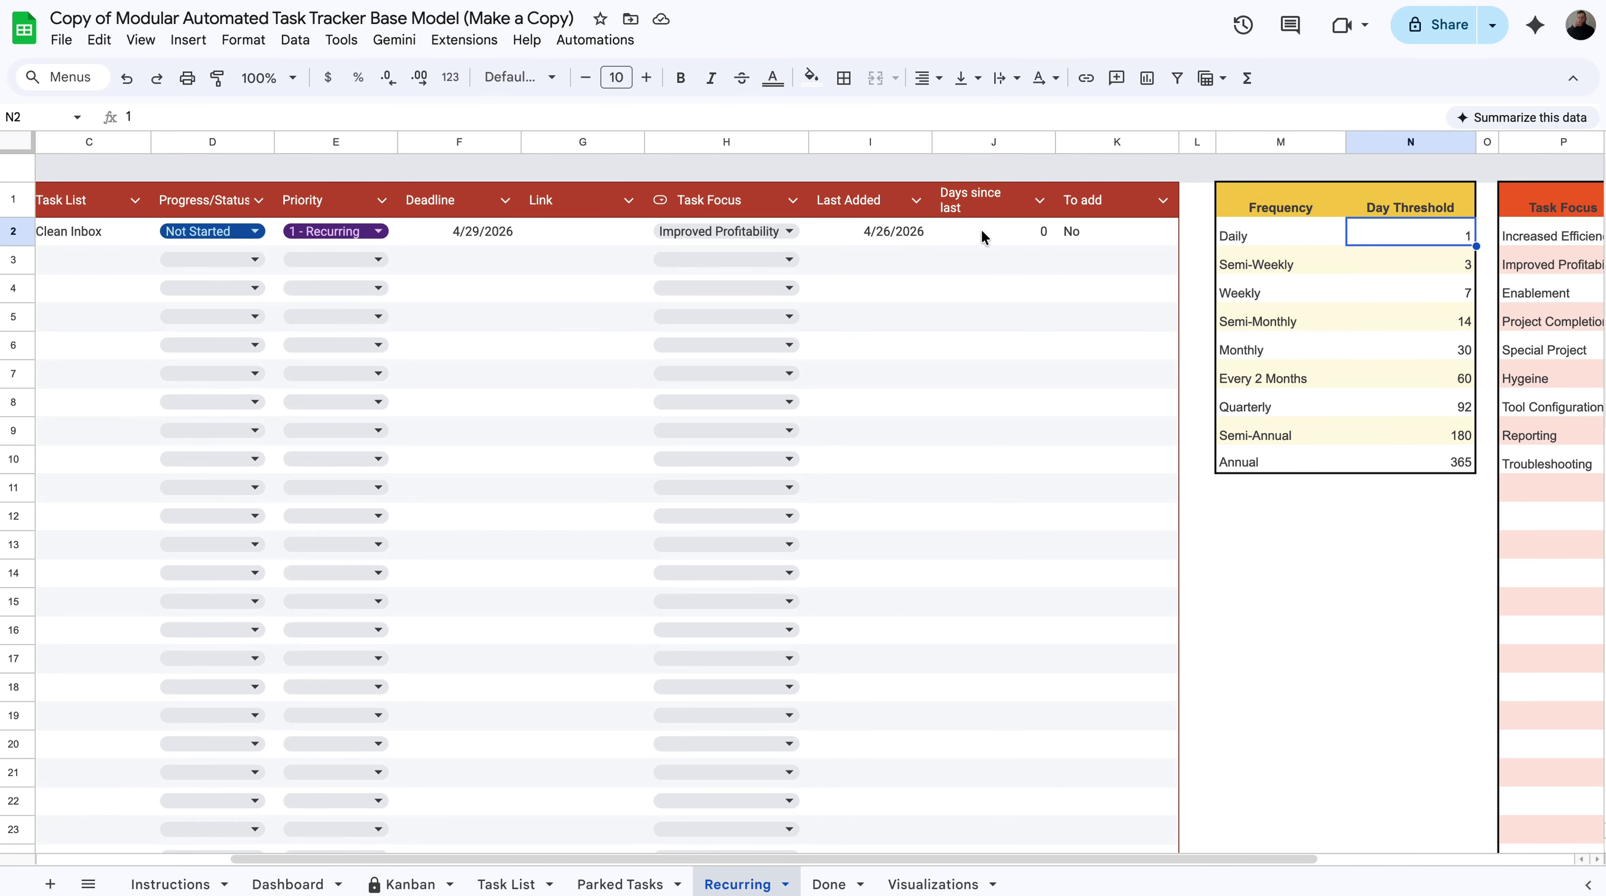
# Step: Change the Clean Inbox task's Last Added date to 4/25/2026
pyautogui.click(873, 237)
pyautogui.click(872, 233)
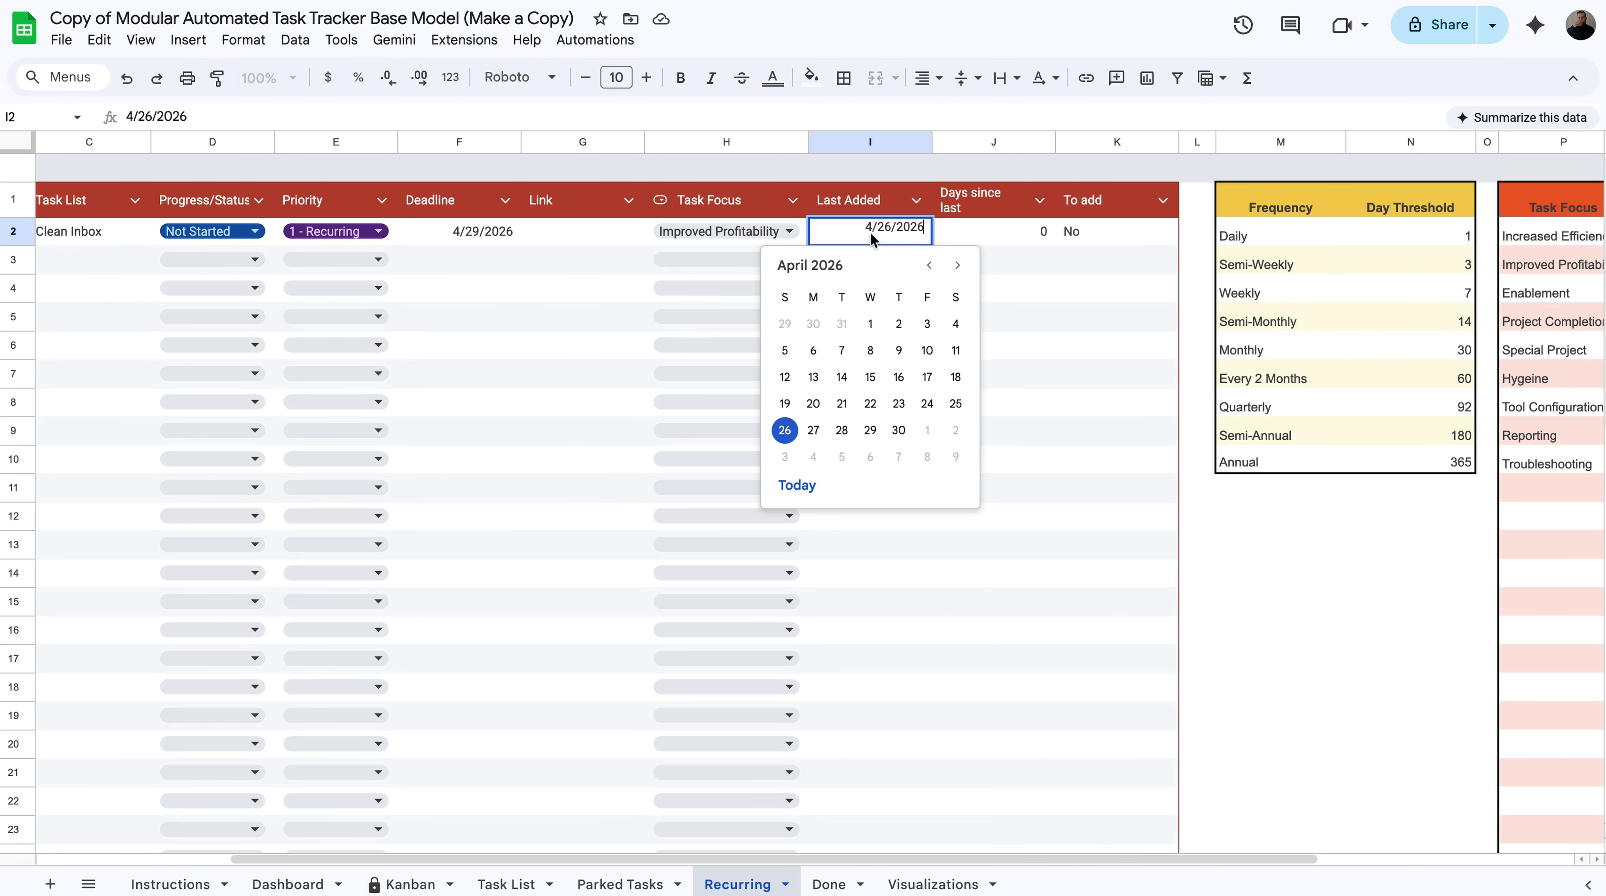
pyautogui.click(954, 408)
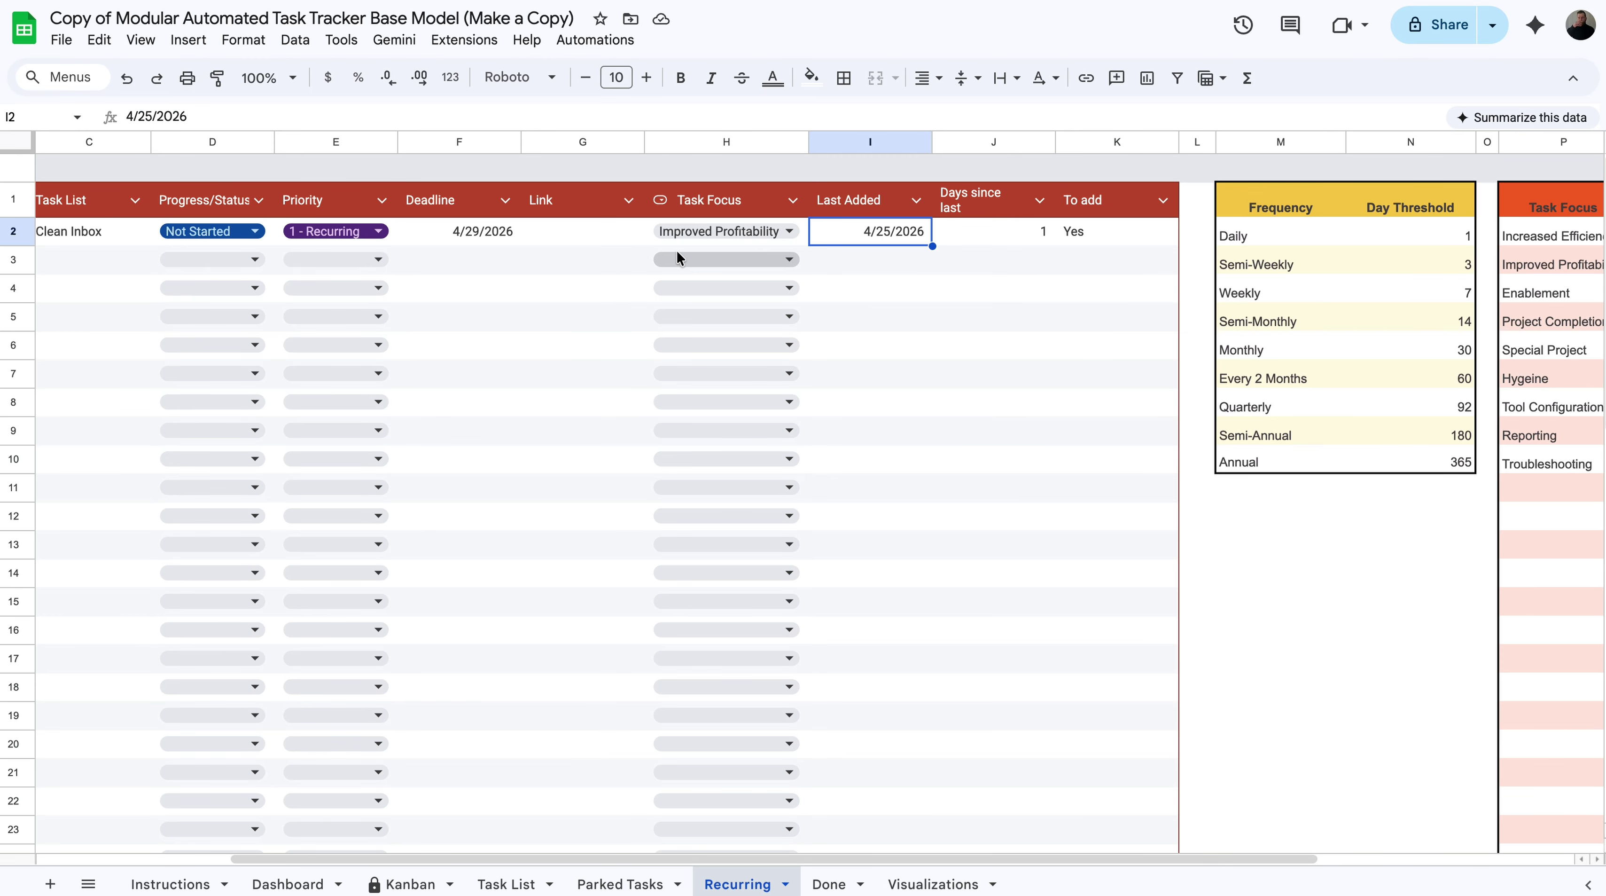
# Step: Set the Clean Inbox task's Frequency to Semi-Weekly and check its To add value against the Semi-Weekly Day Threshold
pyautogui.hscroll(-3, 677, 249)
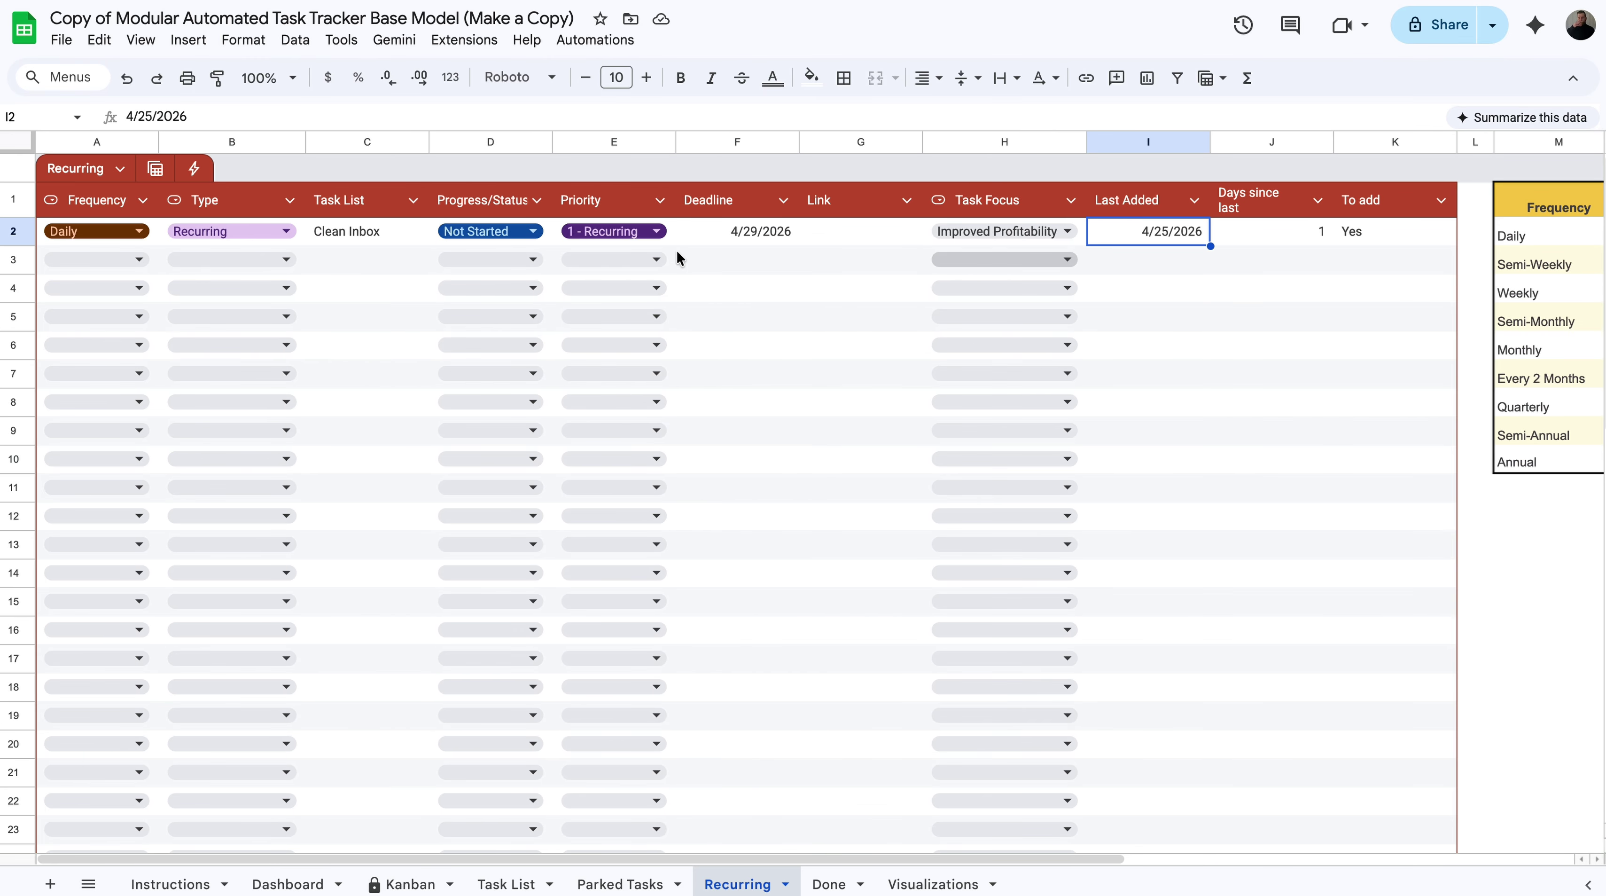
pyautogui.click(116, 239)
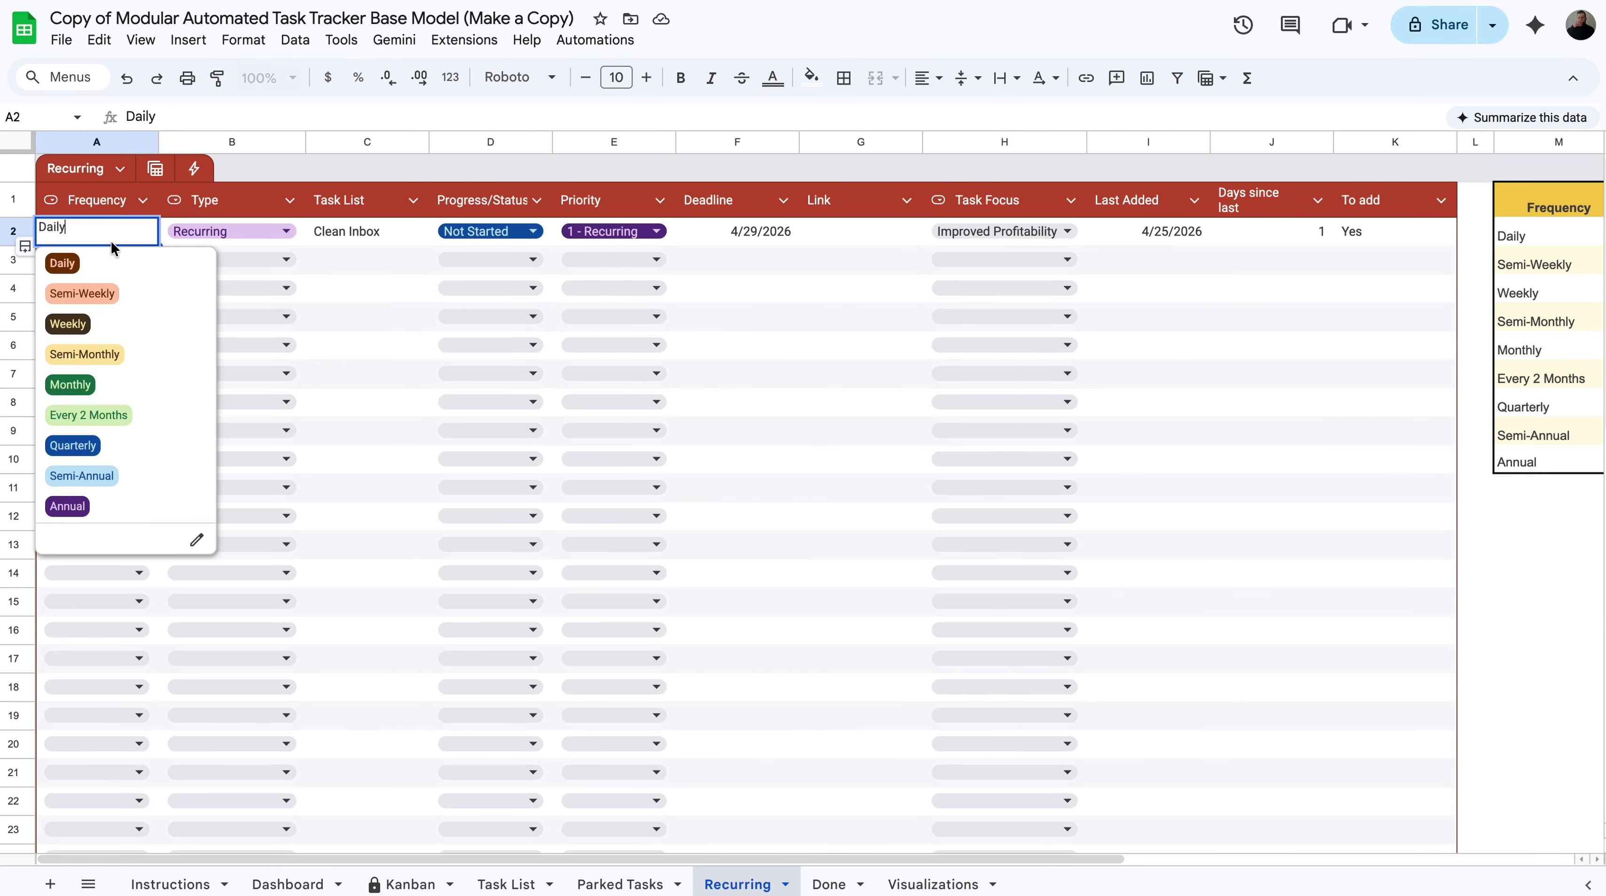
pyautogui.click(111, 295)
pyautogui.click(1379, 232)
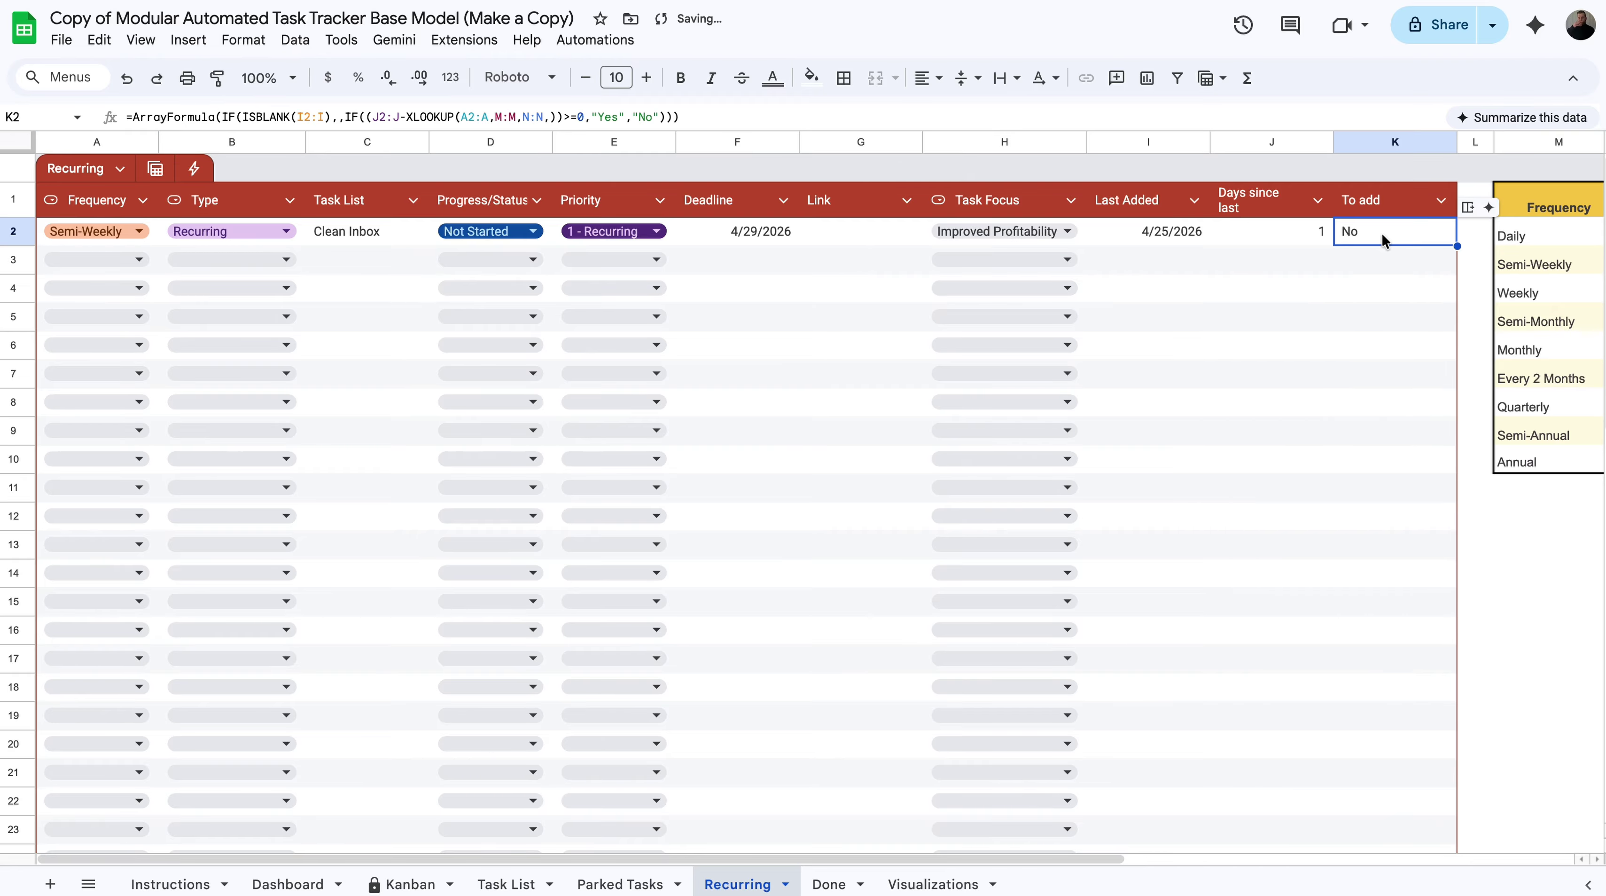
pyautogui.hscroll(3, 1382, 232)
pyautogui.hscroll(2, 1383, 234)
pyautogui.click(1353, 262)
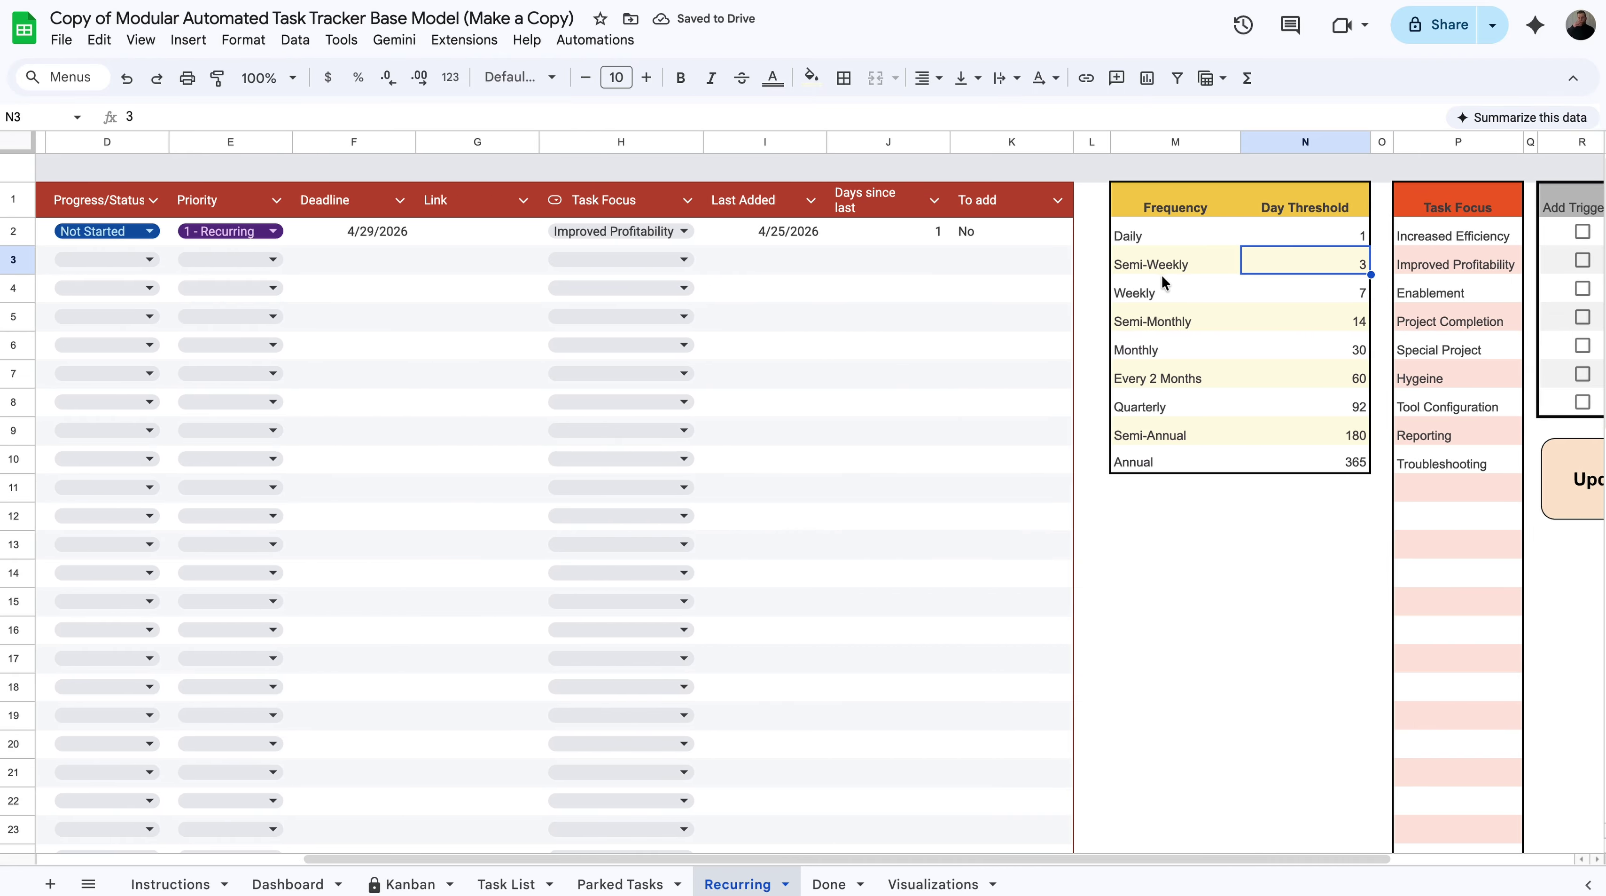
# Step: Test different Last Added dates for the Clean Inbox task, starting with 4/23/2026 and ending on 4/24/2026, and check the To add result
pyautogui.doubleClick(771, 227)
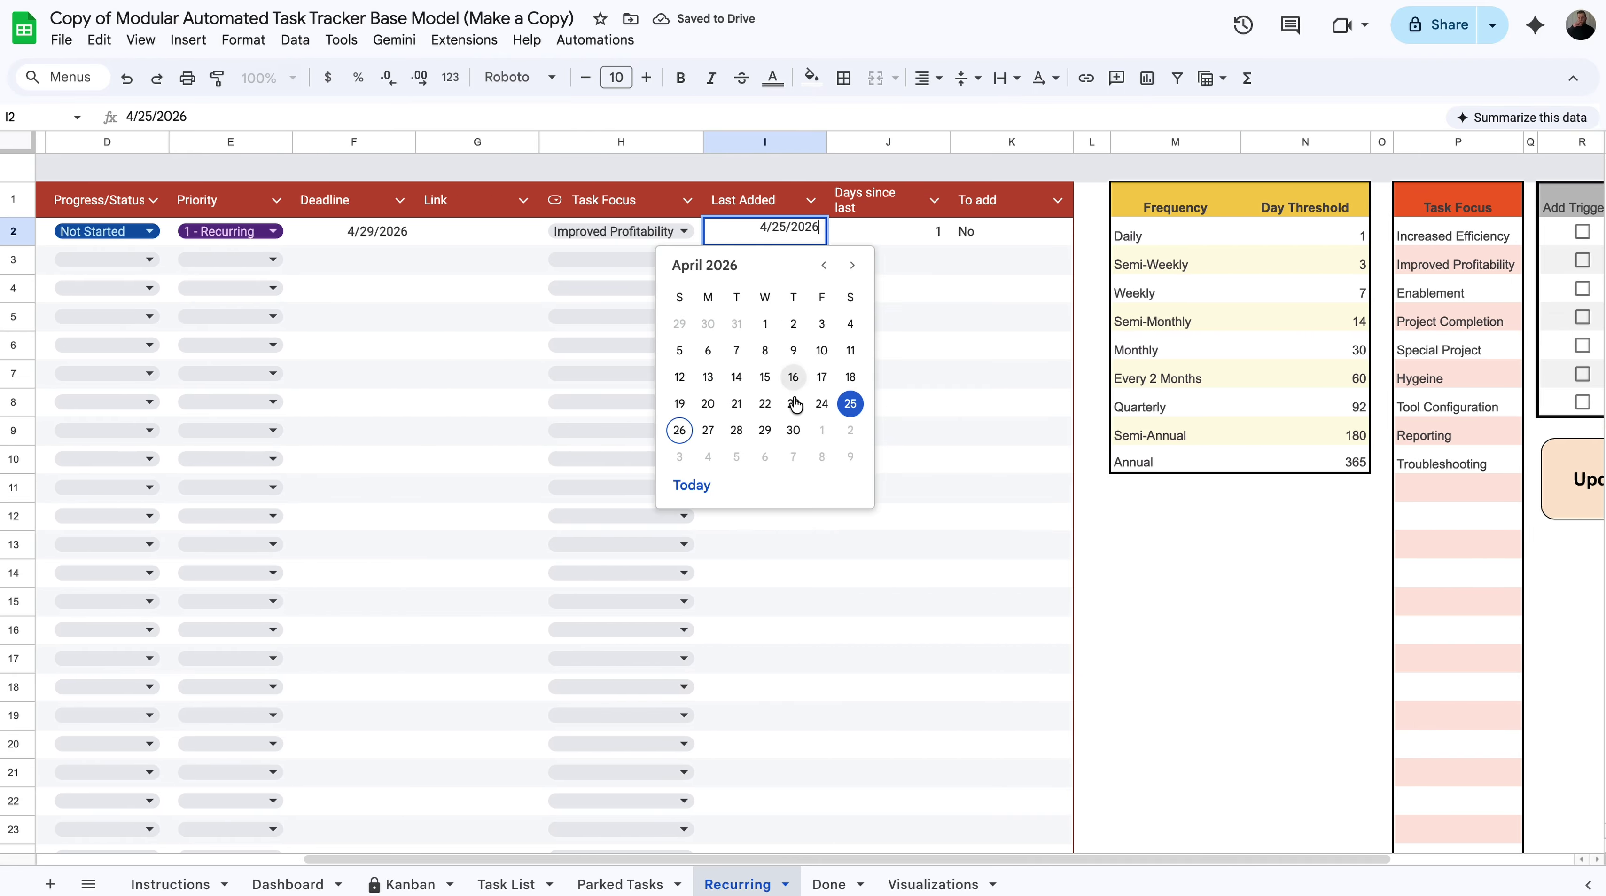
pyautogui.click(793, 403)
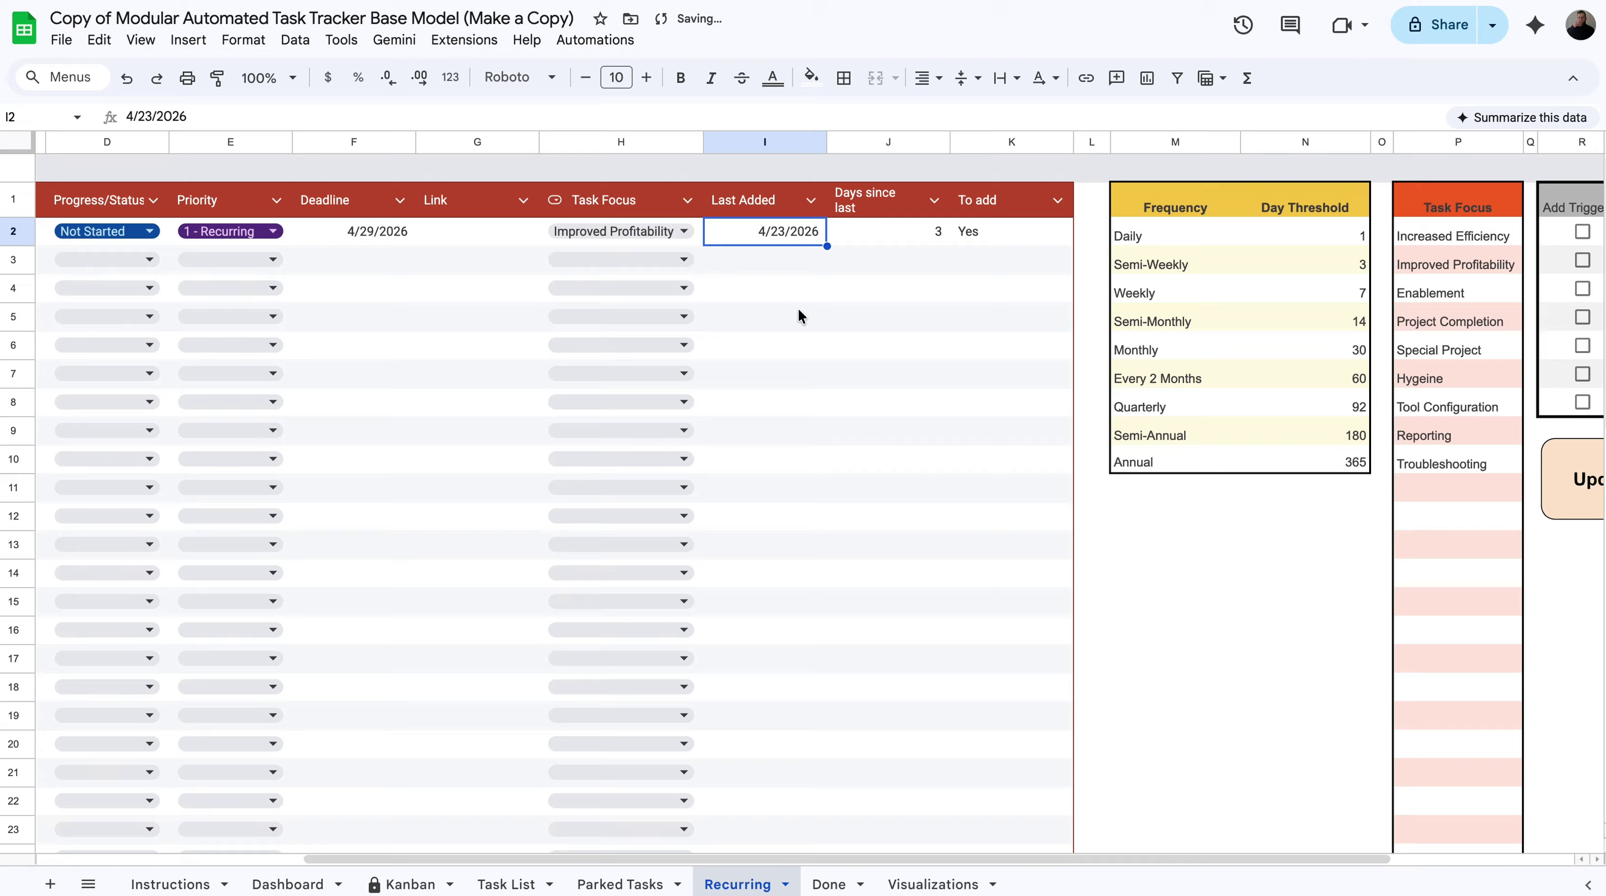
pyautogui.doubleClick(783, 228)
pyautogui.click(772, 403)
pyautogui.doubleClick(798, 236)
pyautogui.click(794, 404)
pyautogui.doubleClick(783, 233)
pyautogui.click(814, 403)
pyautogui.click(991, 227)
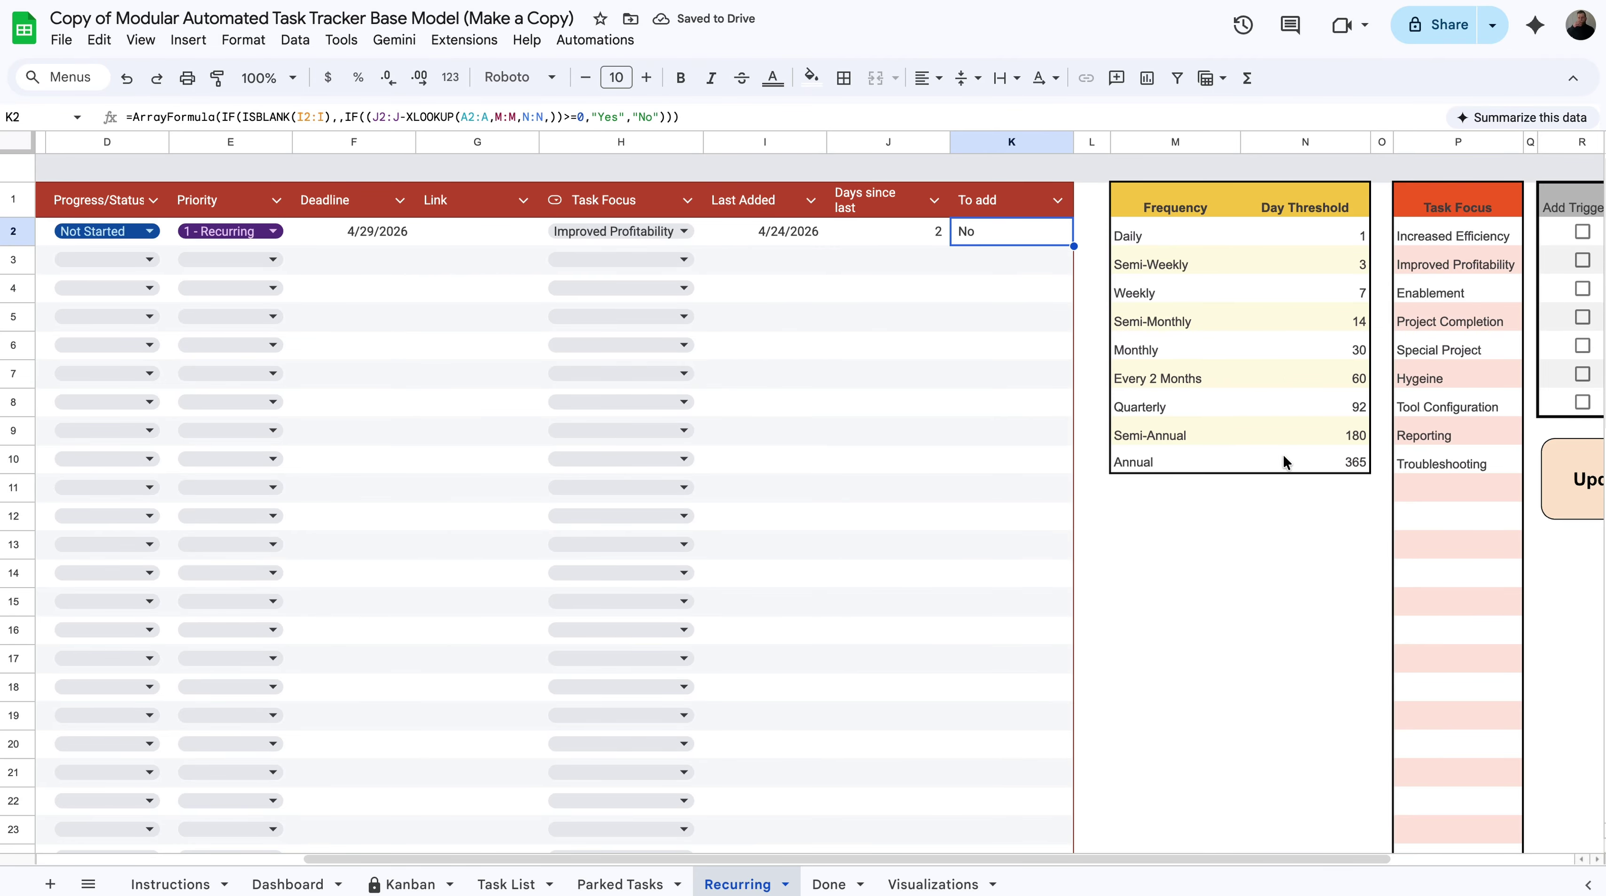
# Step: Review the Day Threshold values and the frequency names in the Frequency table beside the task list
pyautogui.click(1337, 268)
pyautogui.click(1333, 326)
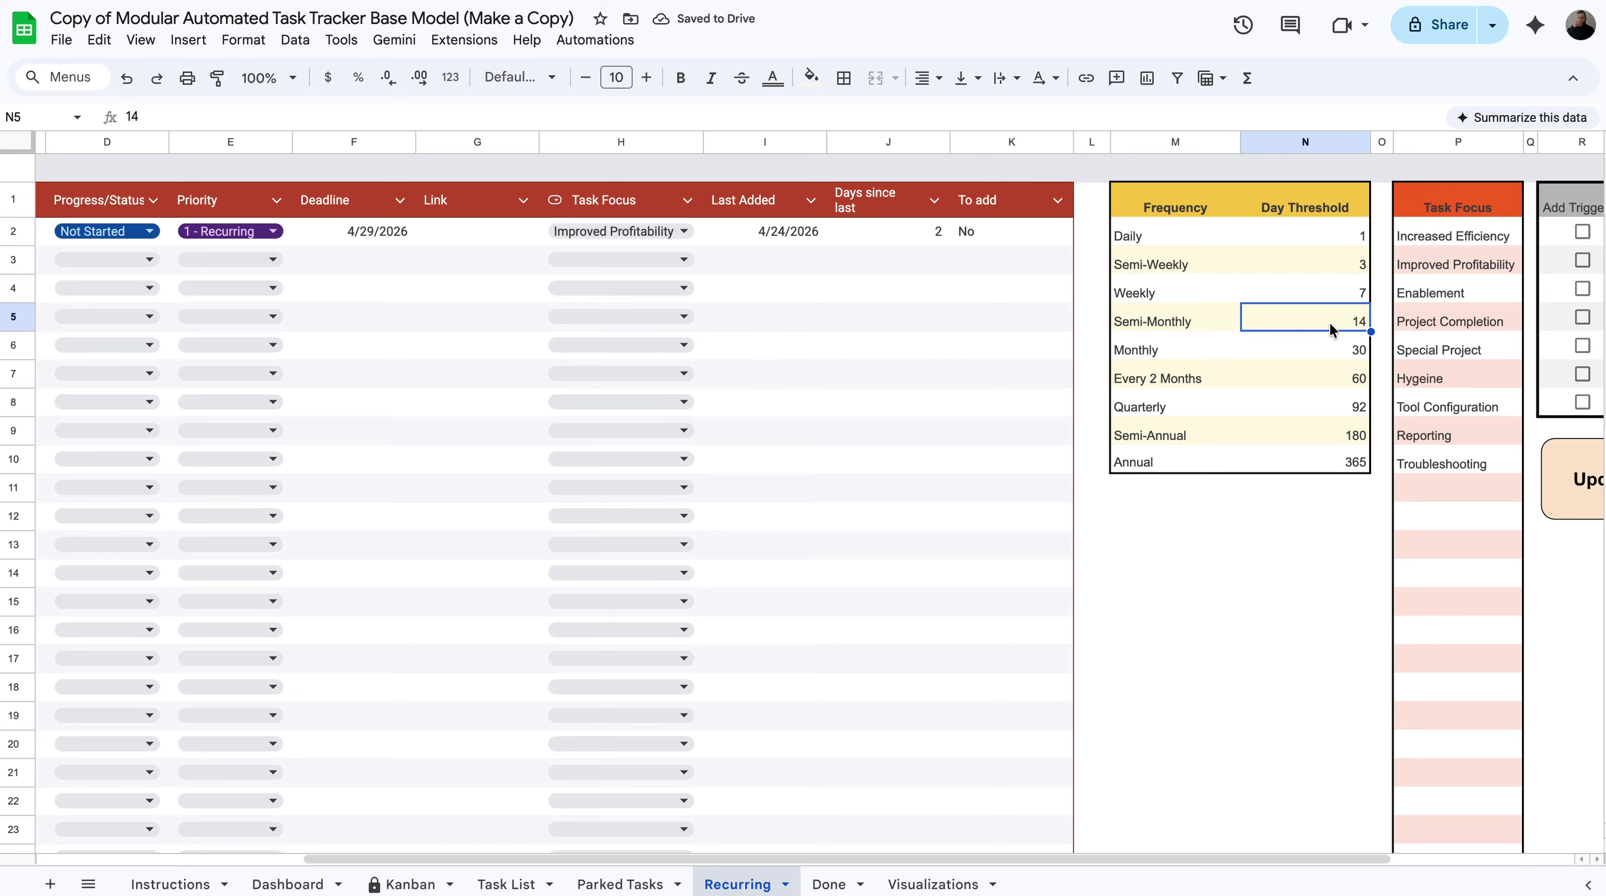
pyautogui.click(1328, 378)
pyautogui.click(1327, 410)
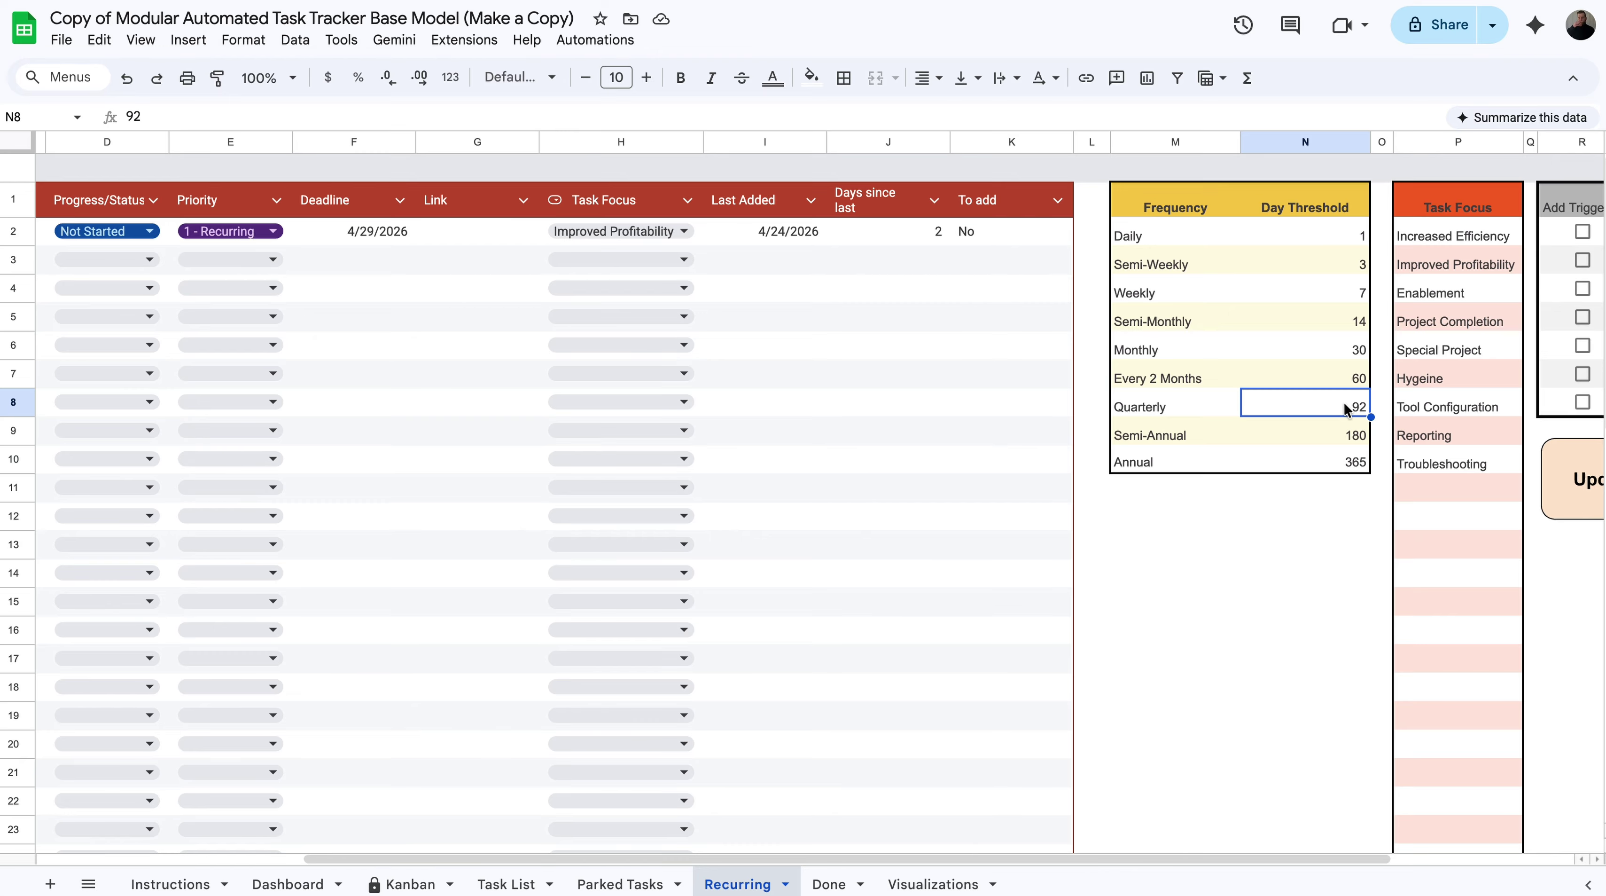
pyautogui.click(1173, 242)
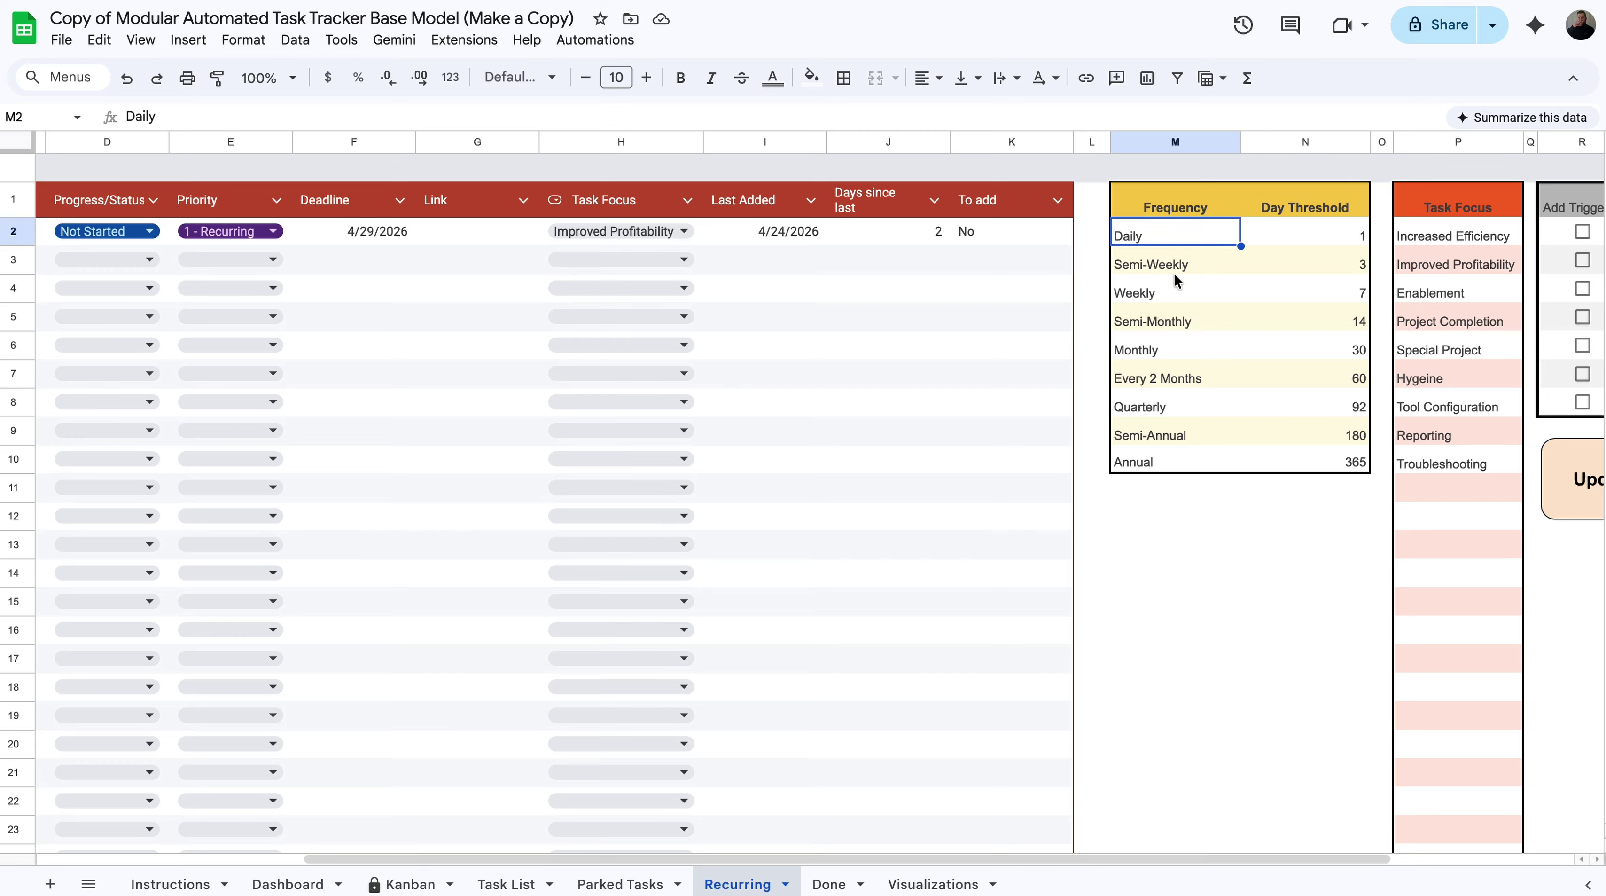
pyautogui.click(1175, 273)
# Step: Rename the Daily entry in the Frequency table to "Daily!" and choose it as the Clean Inbox task's Frequency
pyautogui.click(1204, 234)
pyautogui.doubleClick(1203, 236)
pyautogui.write('!')
pyautogui.press('Return')
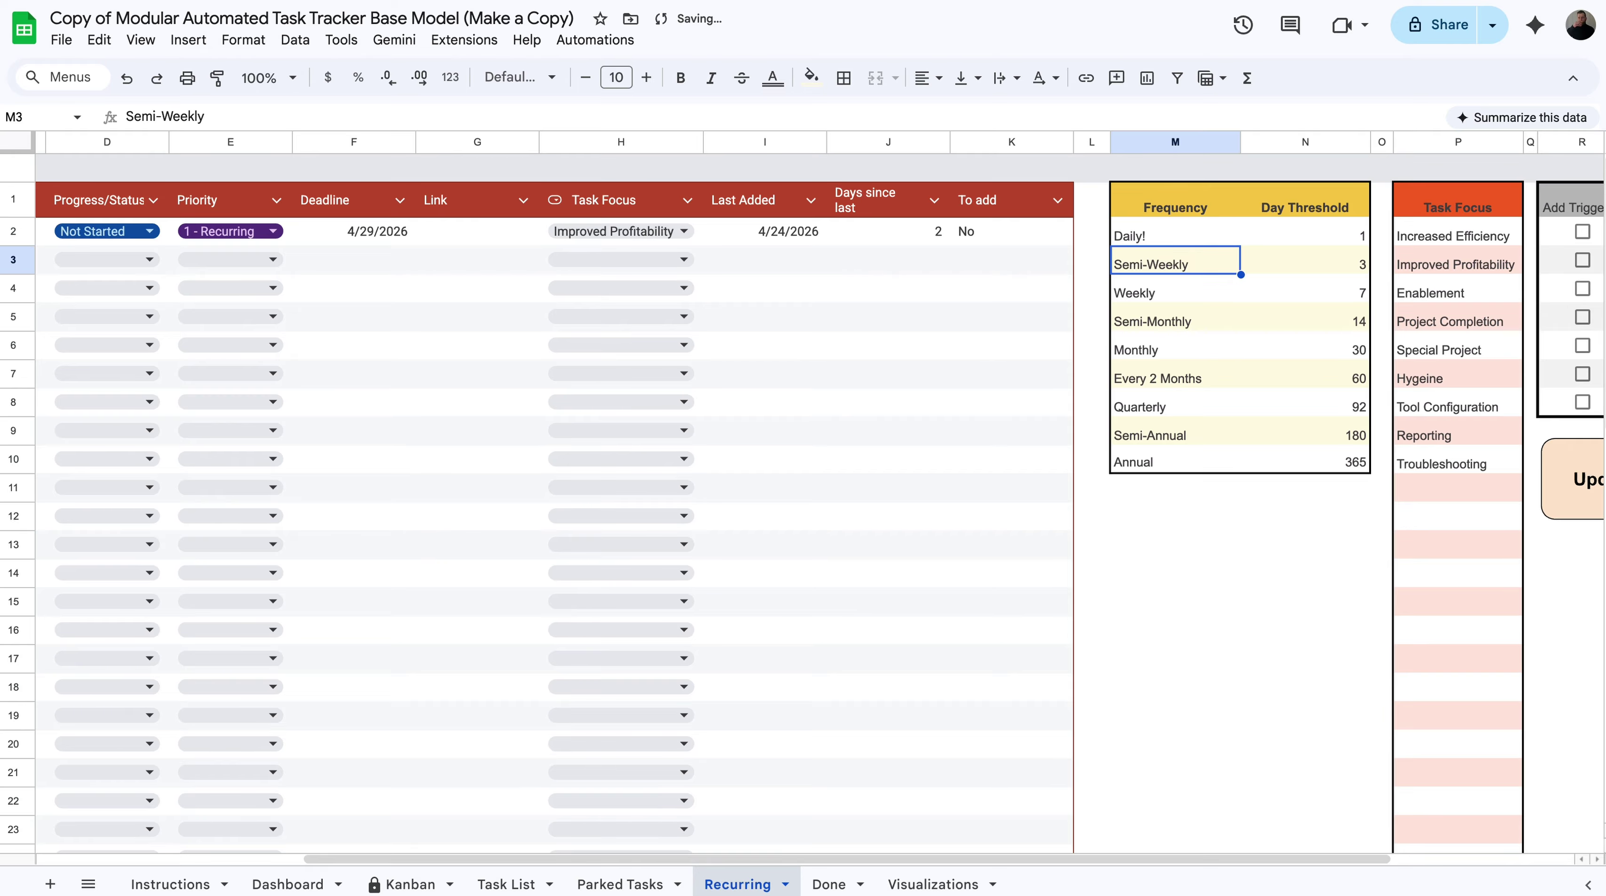
pyautogui.hscroll(-2, 1003, 295)
pyautogui.hscroll(-2, 1004, 296)
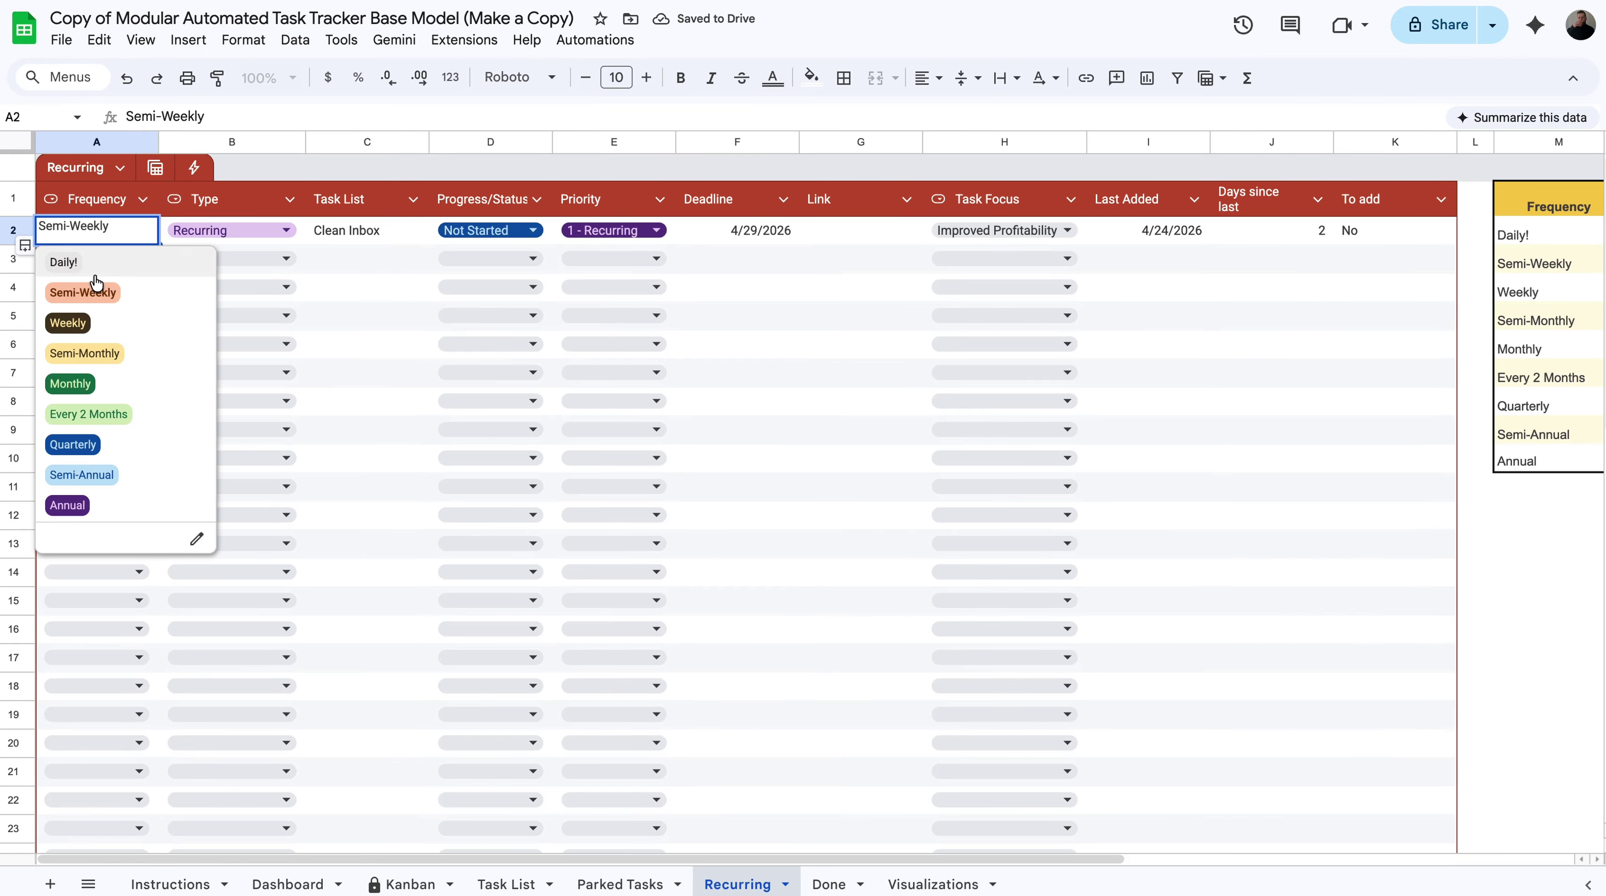
pyautogui.click(99, 261)
# Step: Recolor the Daily! option dark brown in the Frequency column's dropdown rule and check it in the list of options
pyautogui.doubleClick(124, 239)
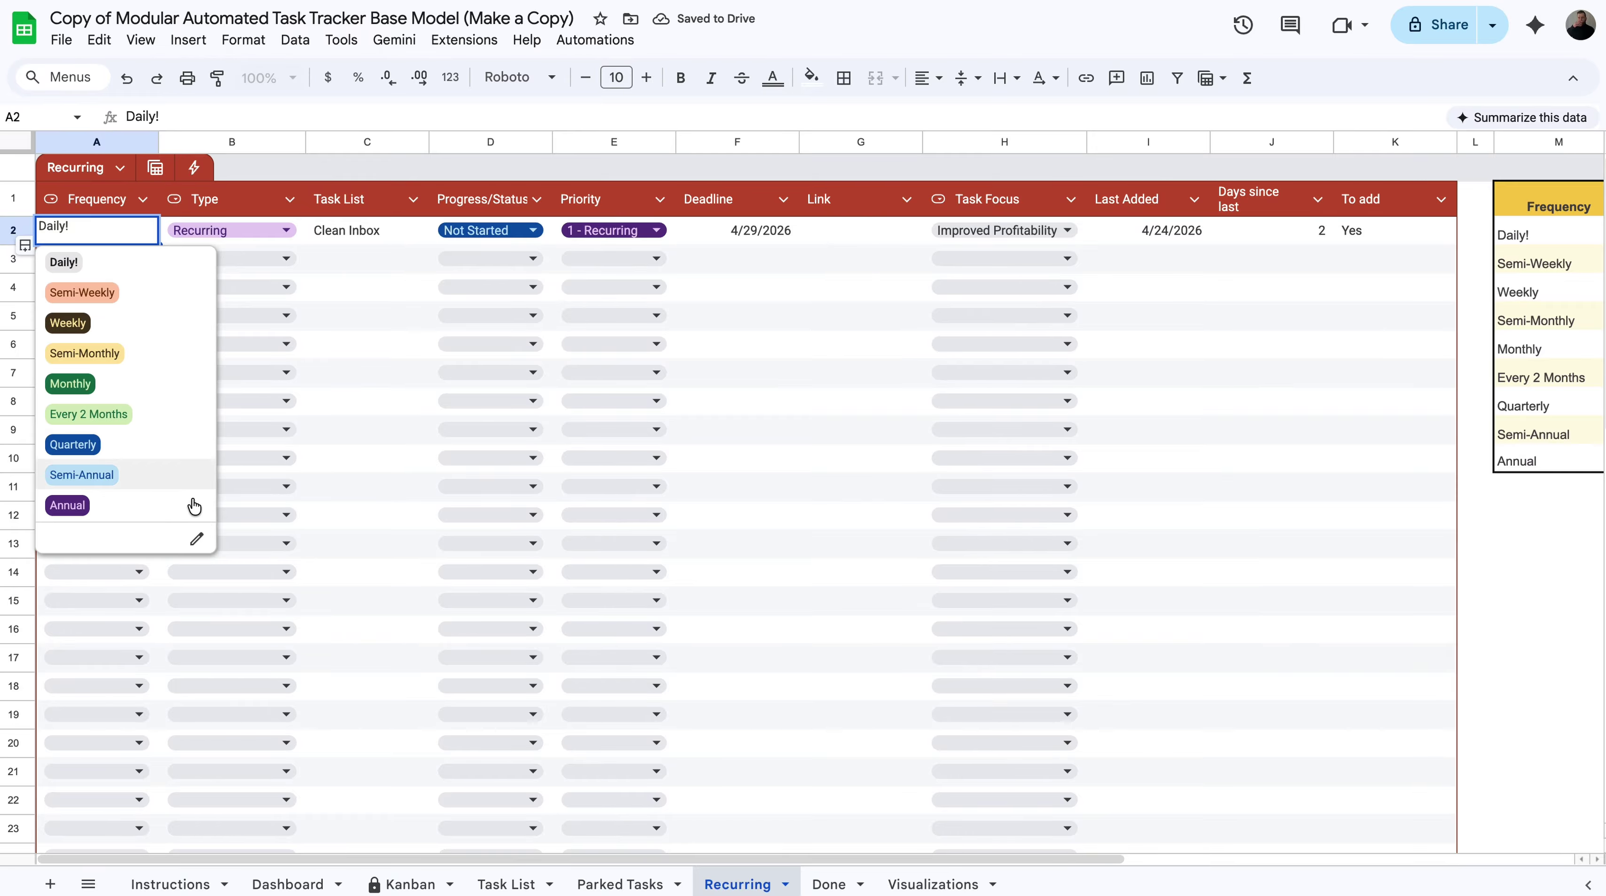
pyautogui.click(197, 541)
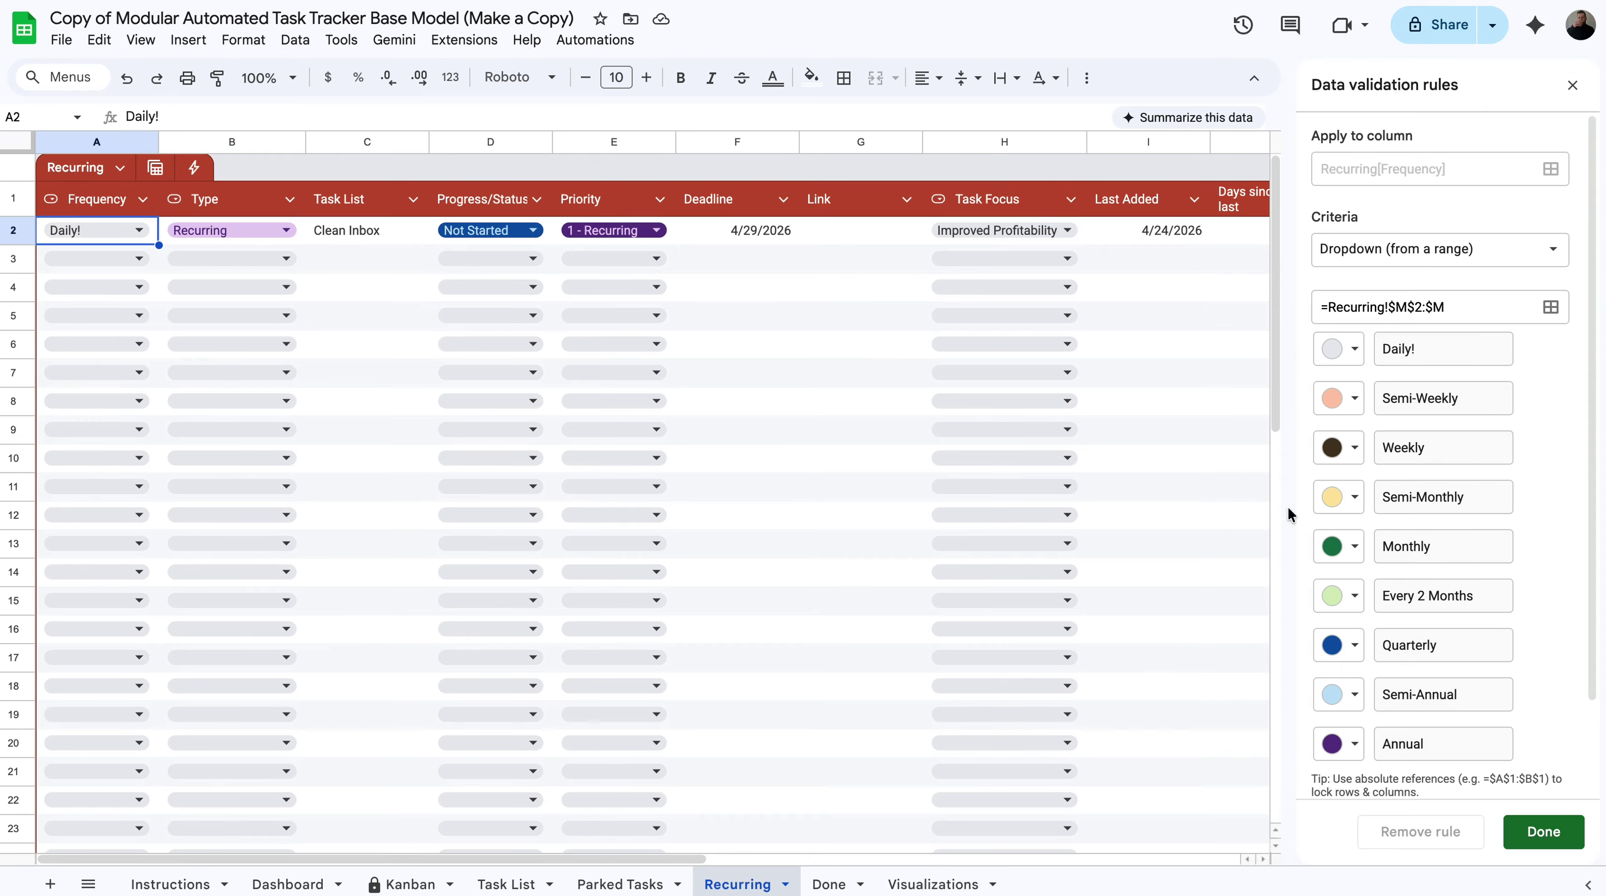
pyautogui.click(1340, 349)
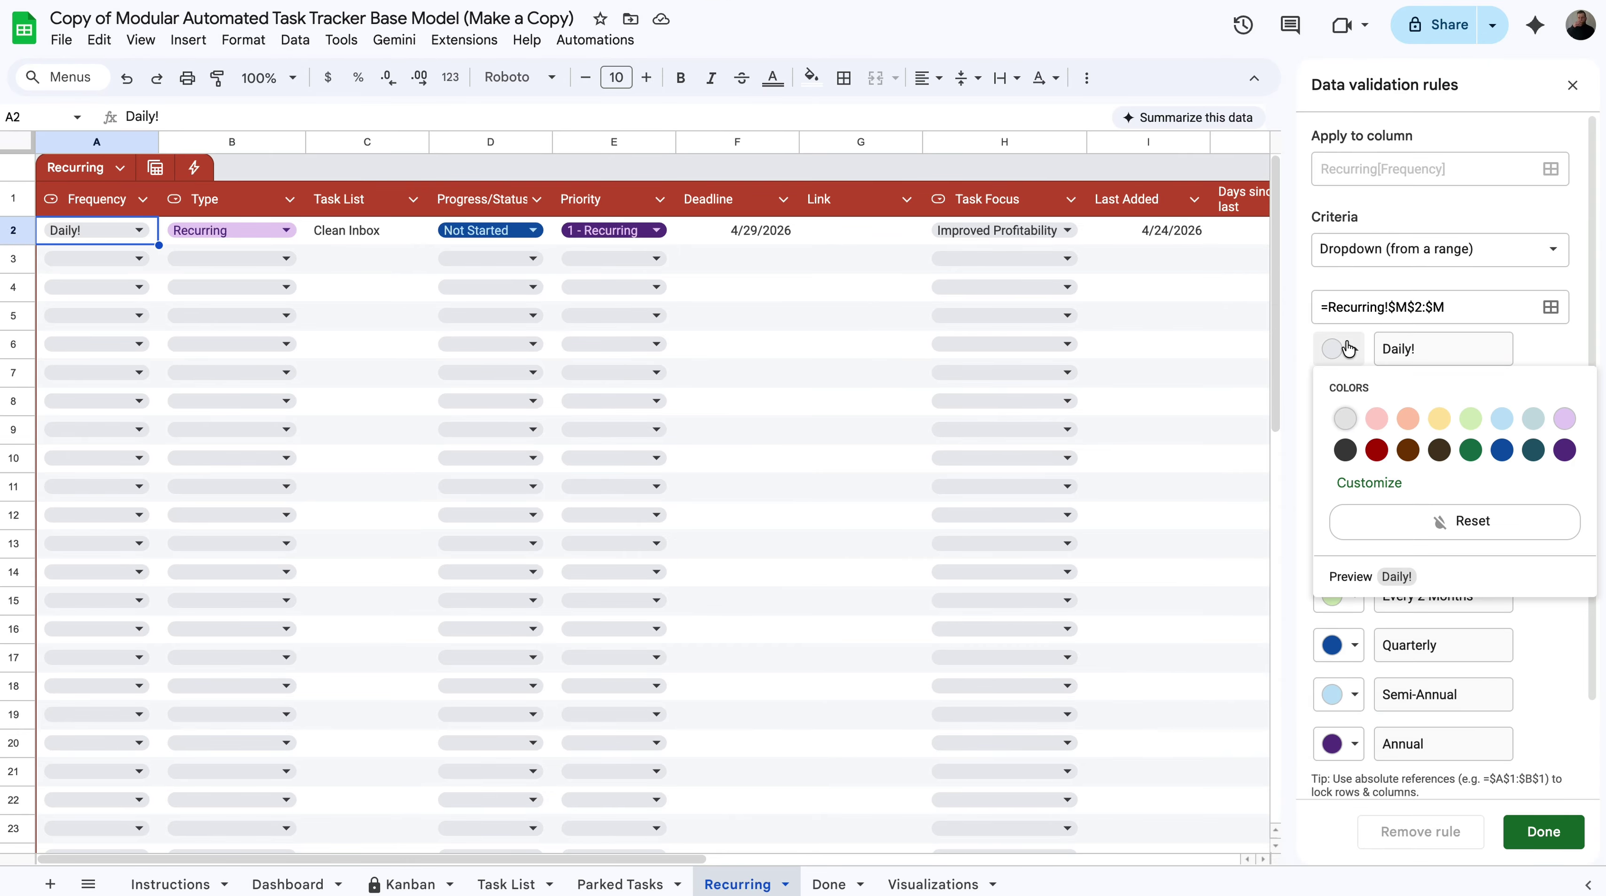
pyautogui.click(1404, 448)
pyautogui.click(1544, 831)
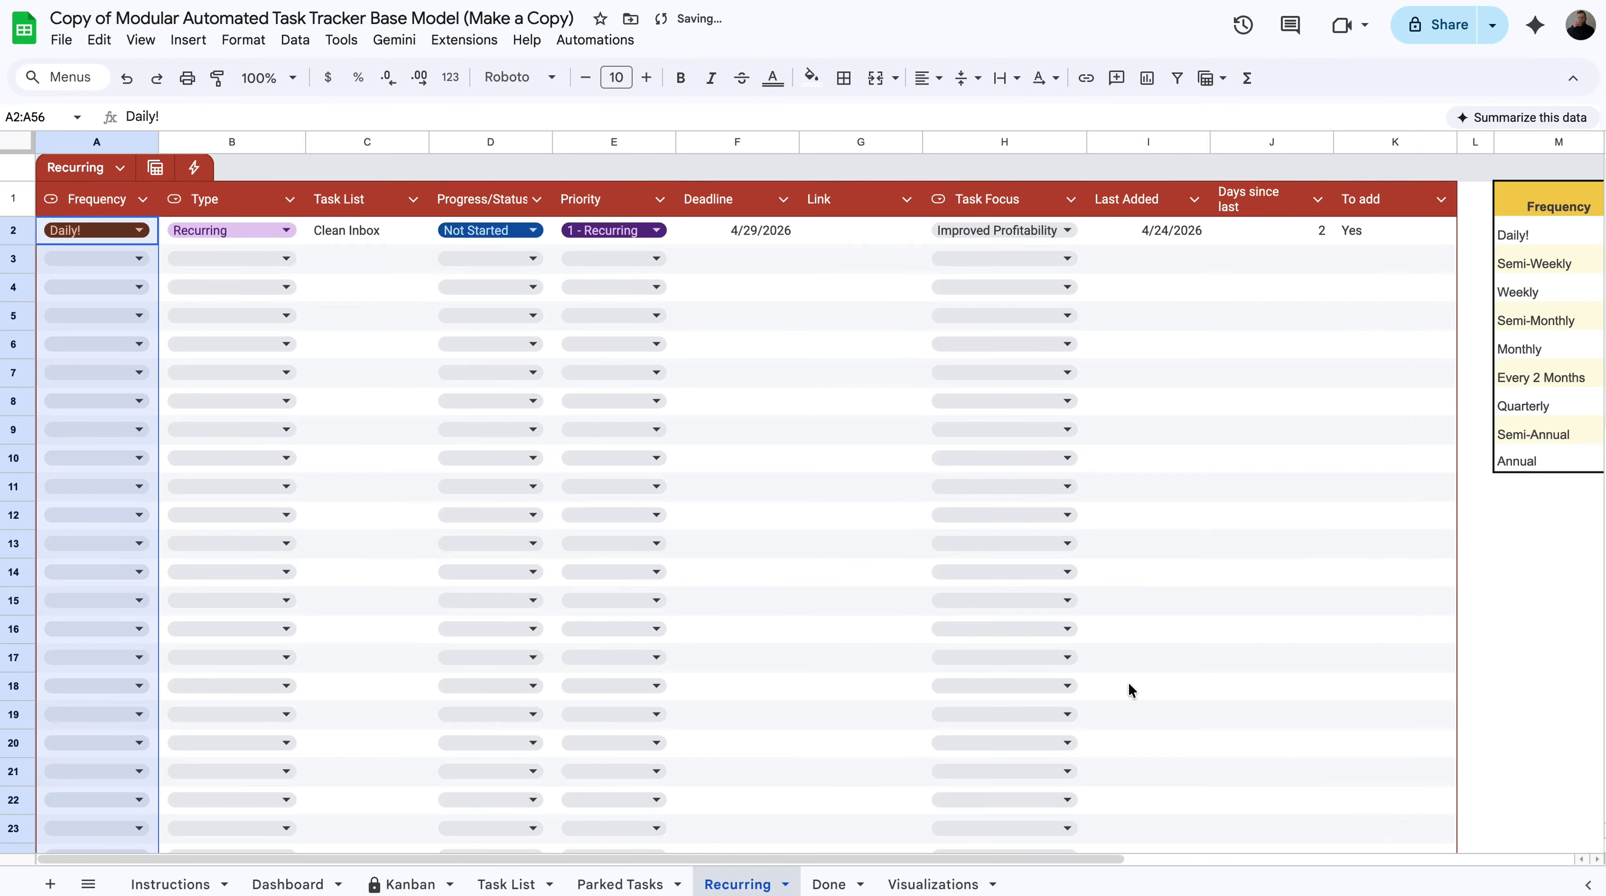
pyautogui.click(141, 231)
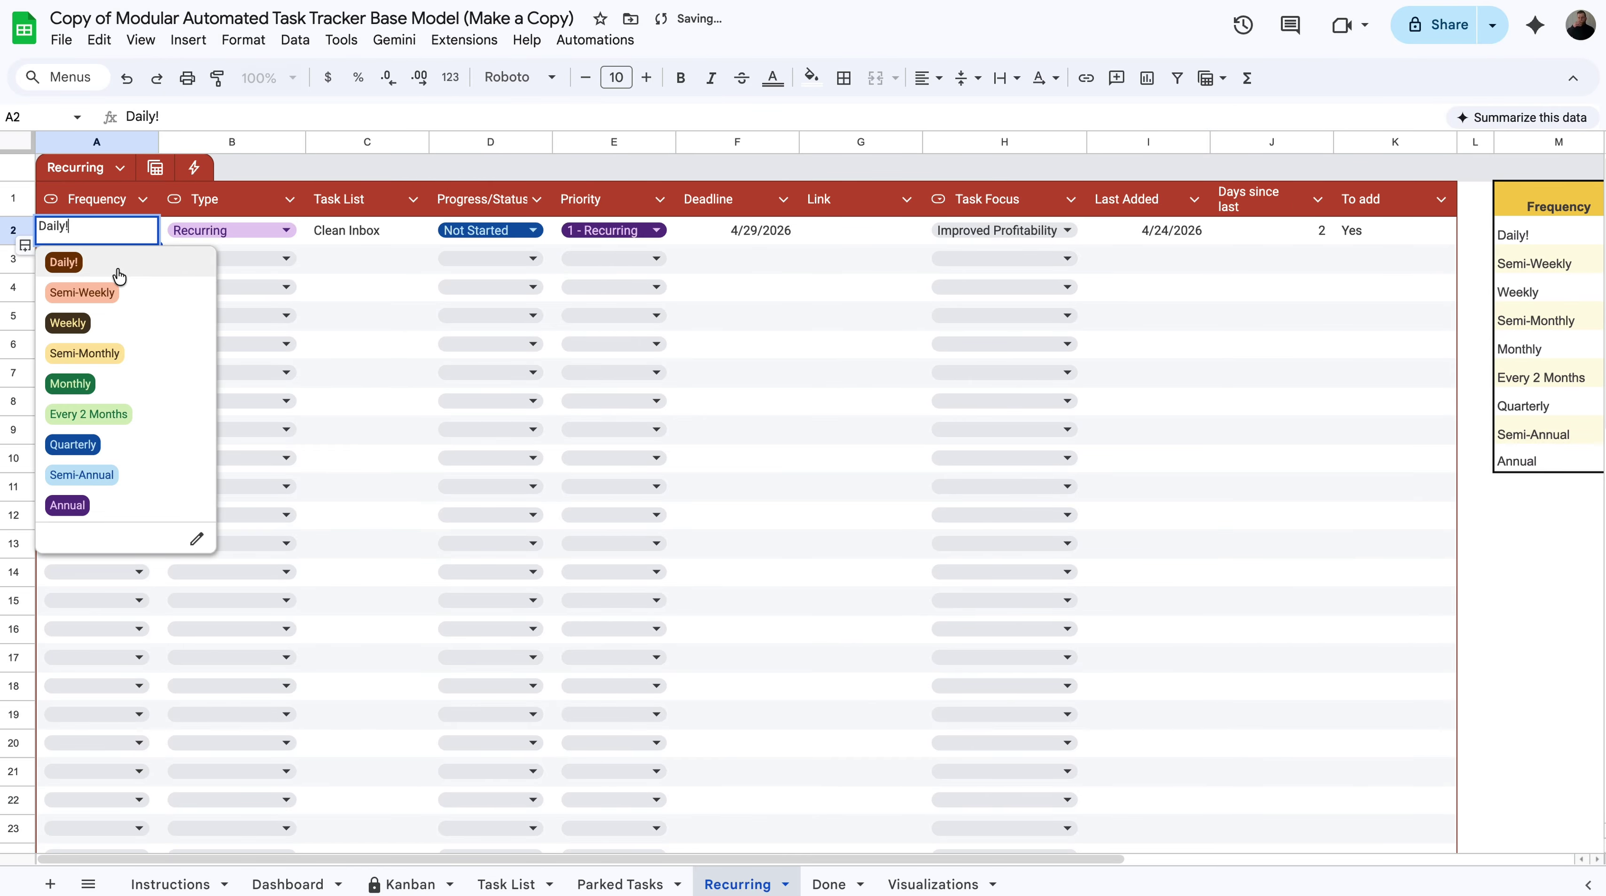
pyautogui.click(375, 274)
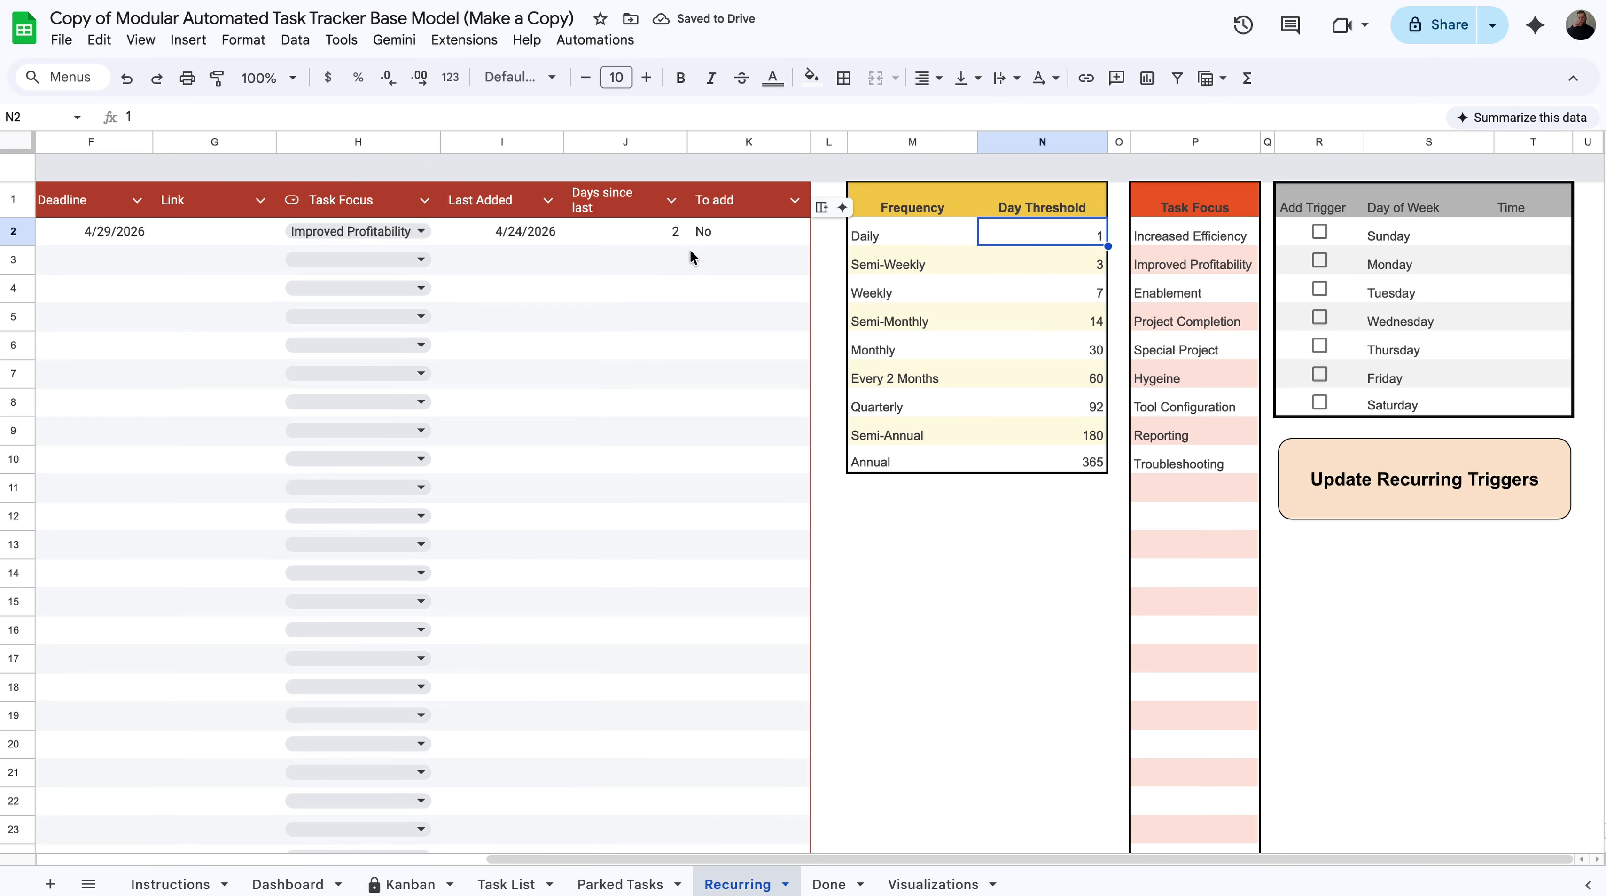
# Step: Examine the Clean Inbox task's Deadline formula and the Day of Week and Time headers of the trigger table
pyautogui.hscroll(-5, 686, 251)
pyautogui.click(762, 230)
pyautogui.hscroll(5, 762, 230)
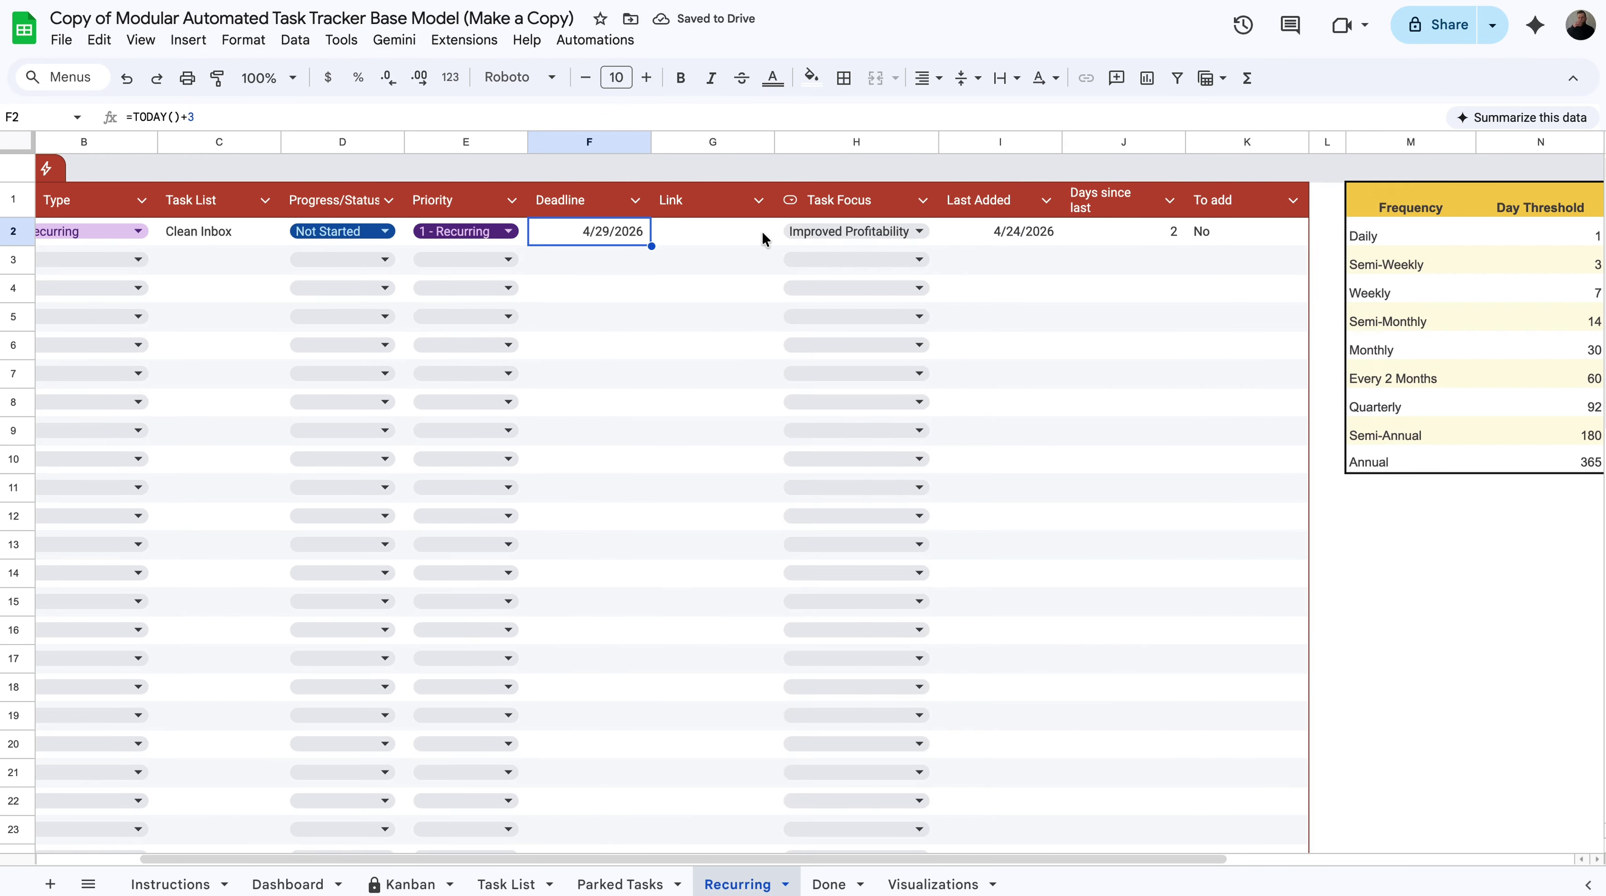
pyautogui.click(1400, 202)
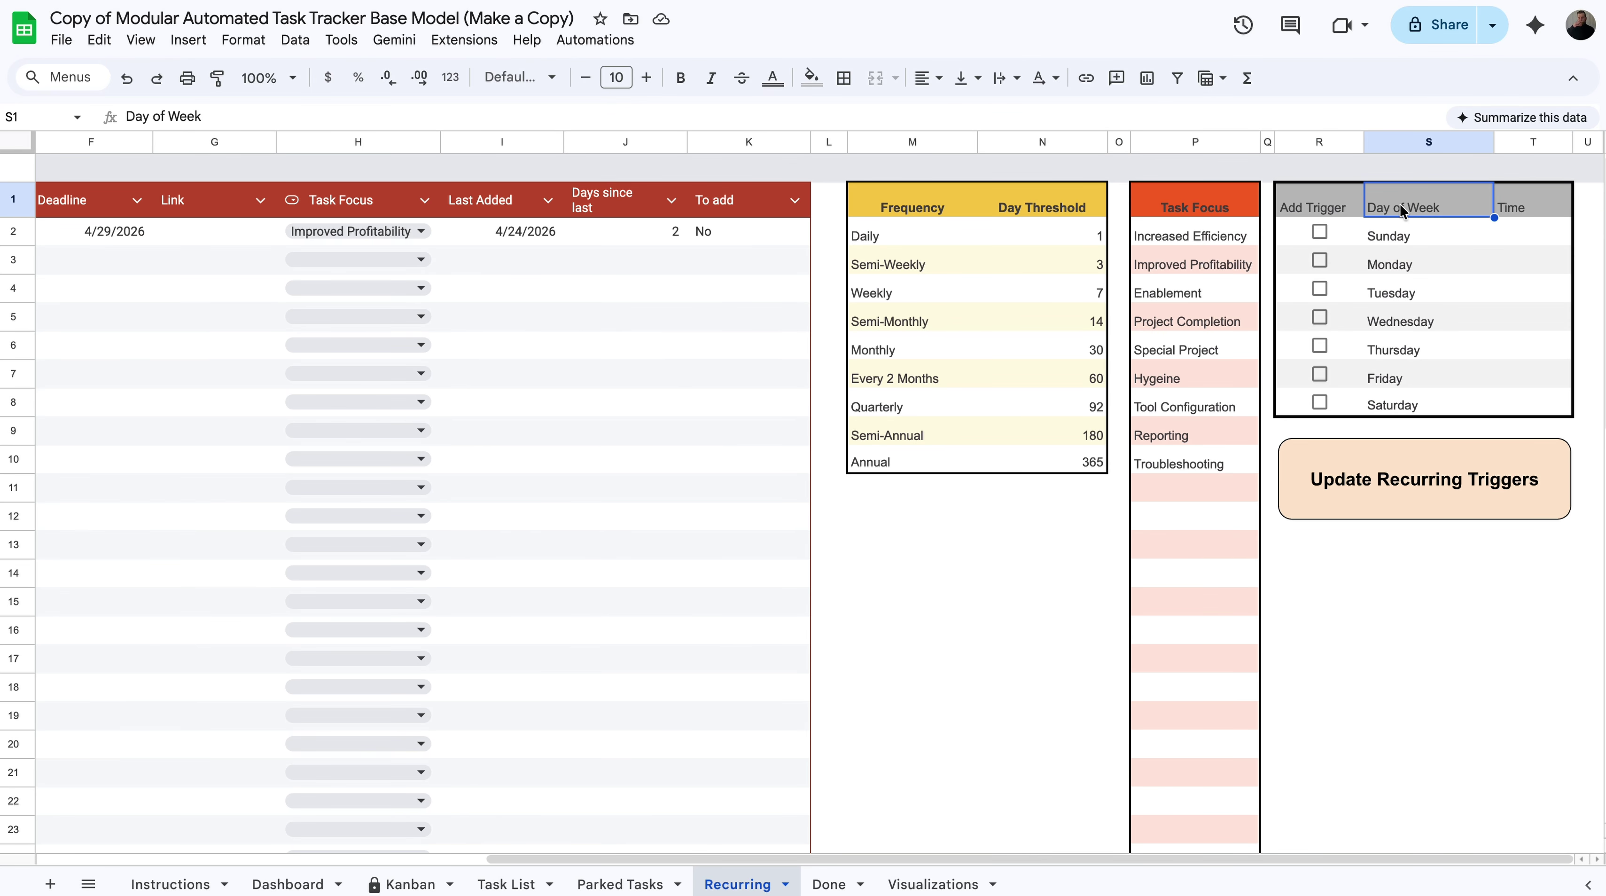
pyautogui.click(1515, 199)
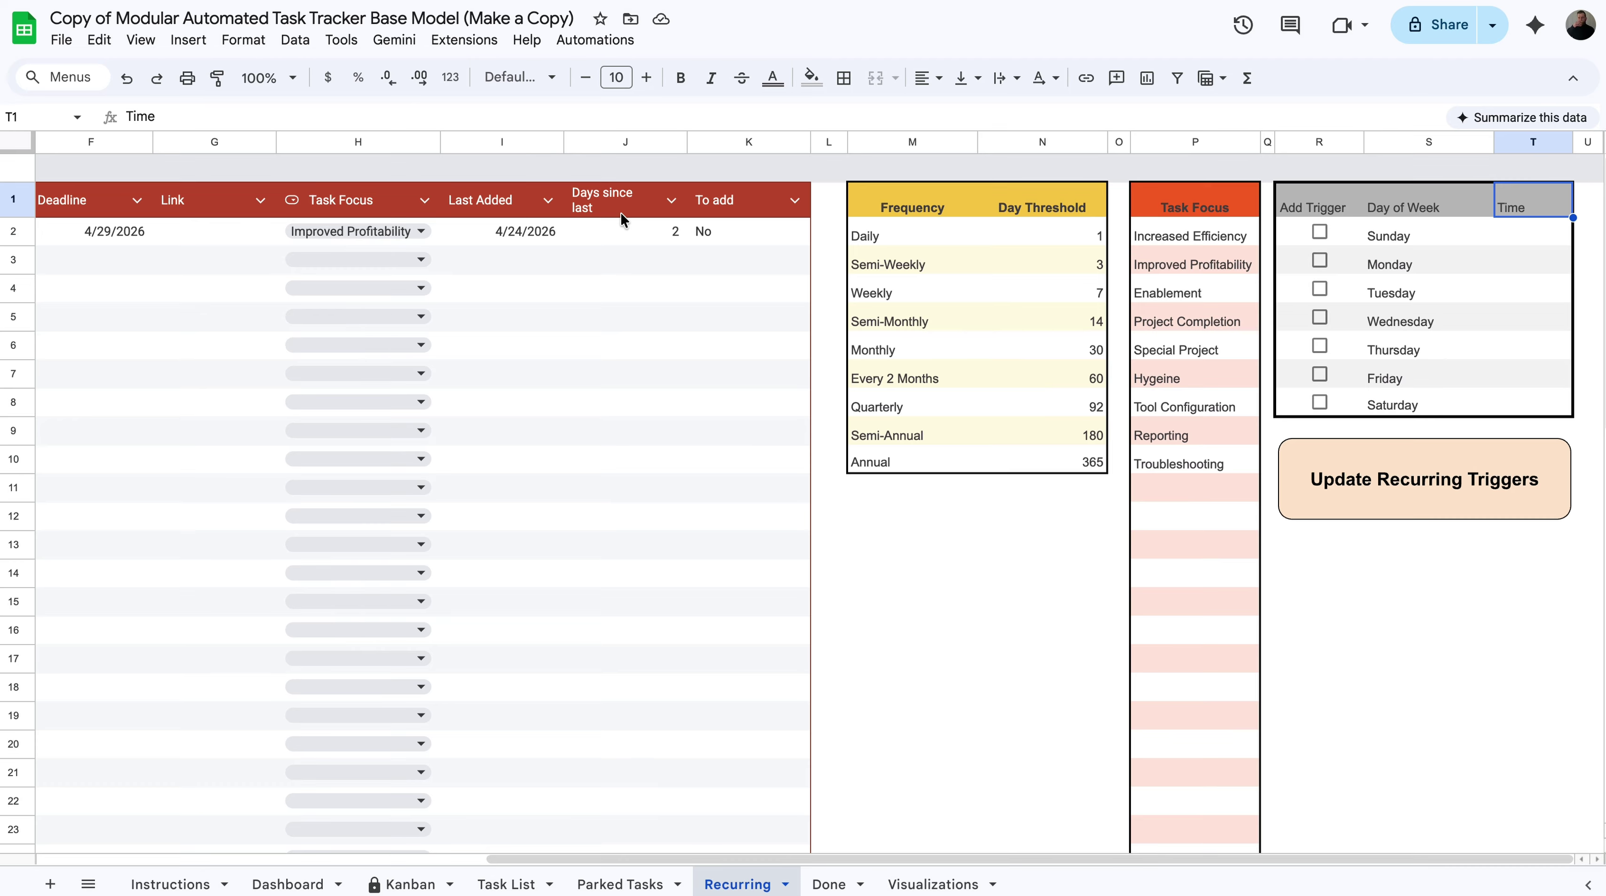
# Step: Look at the Add Recurring automation and the To add formula of the Clean Inbox task without running anything
pyautogui.click(610, 45)
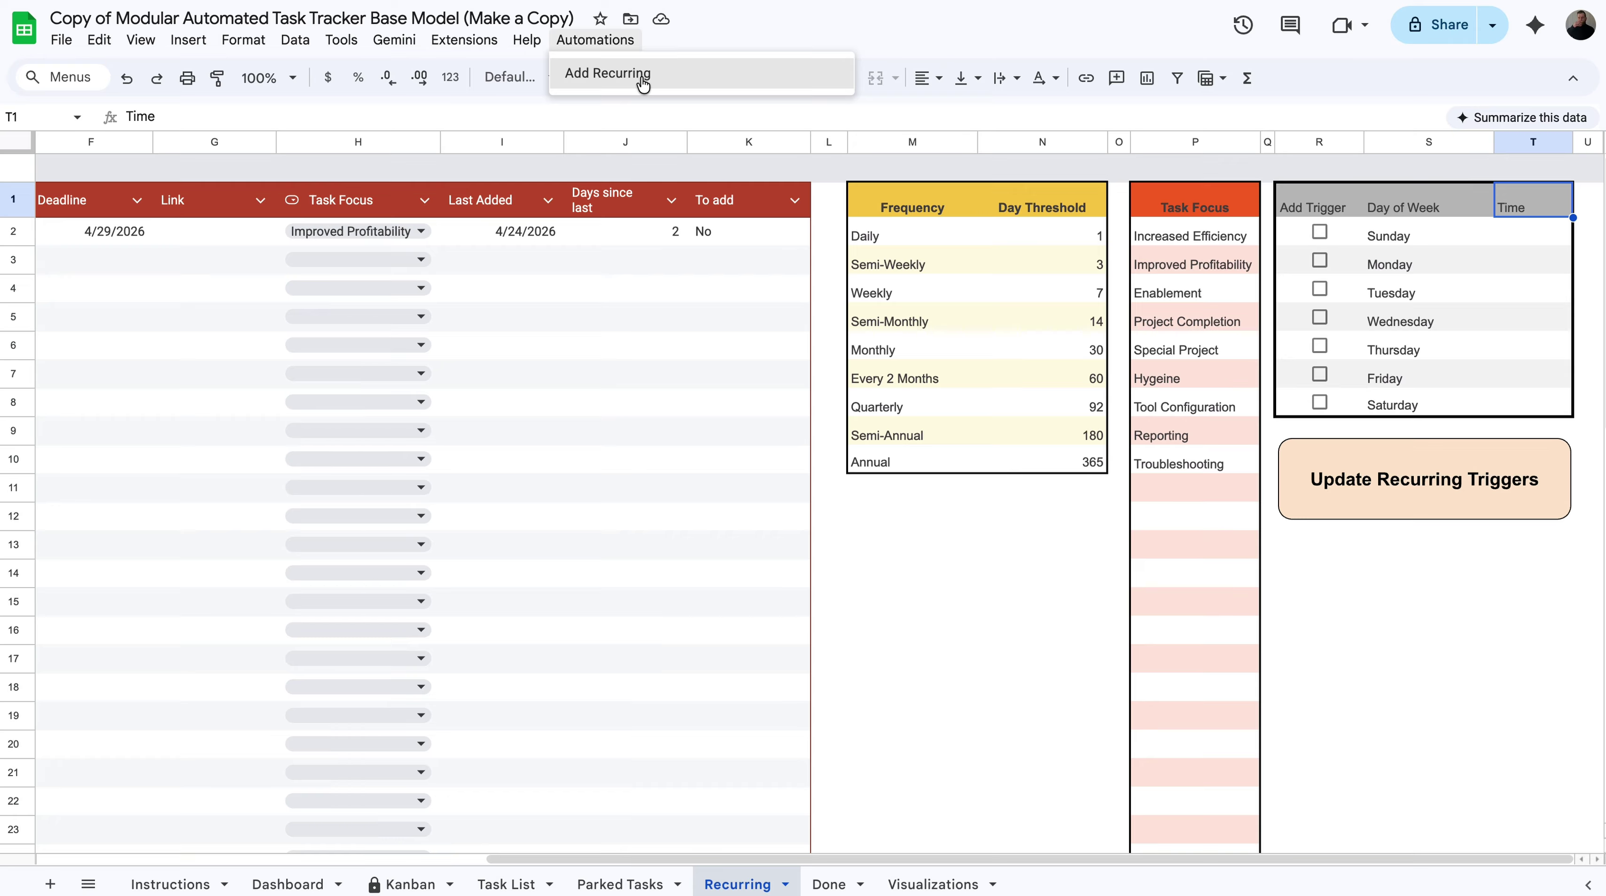
pyautogui.click(743, 236)
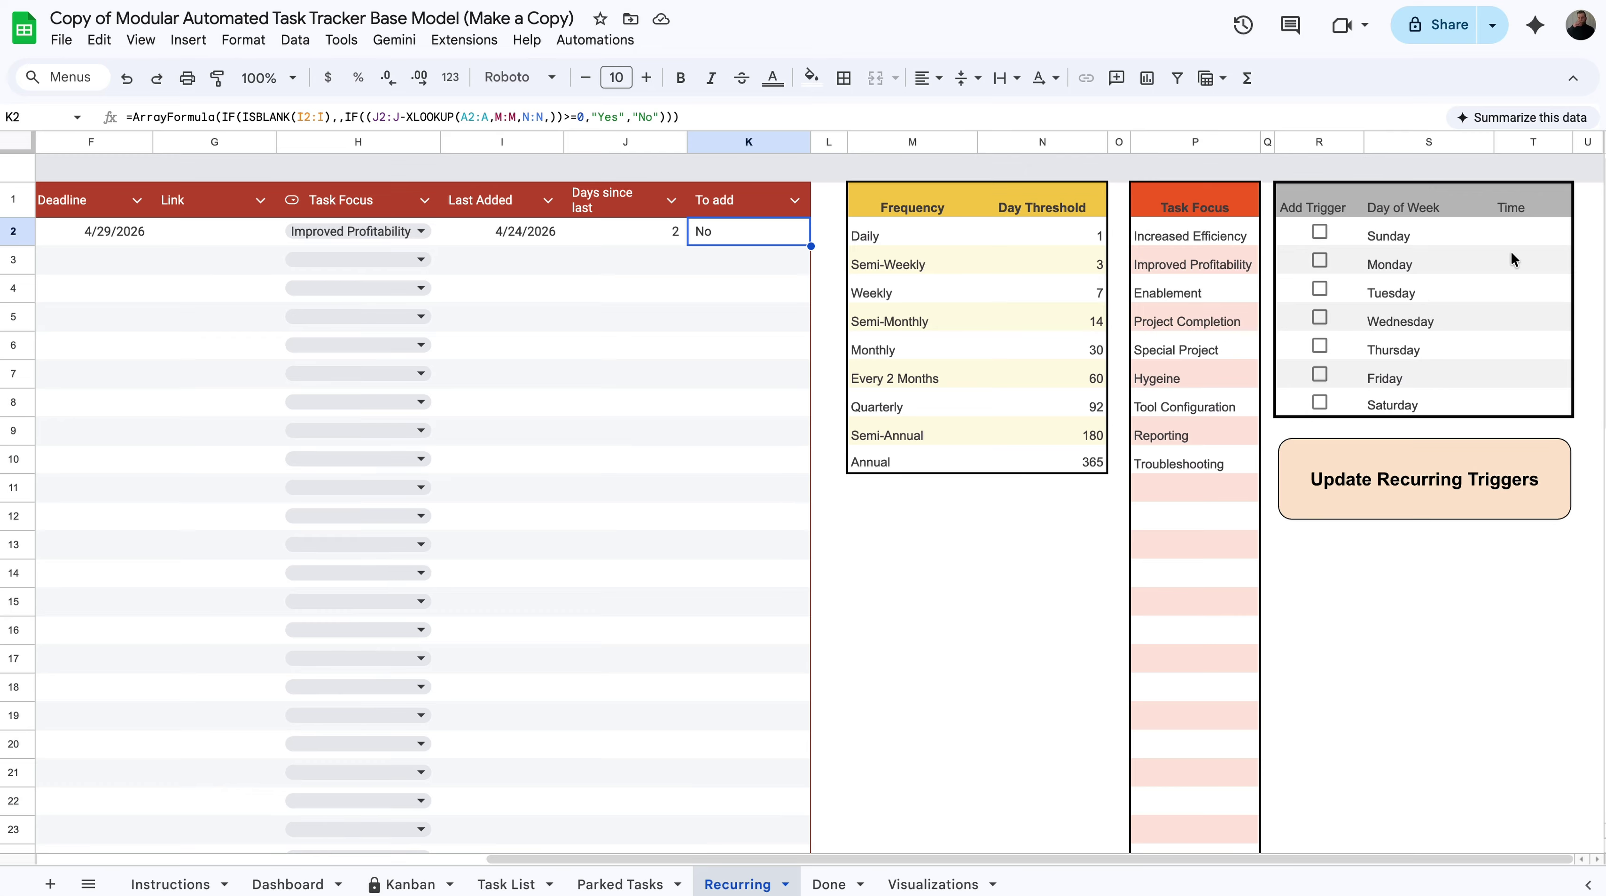
pyautogui.click(1492, 583)
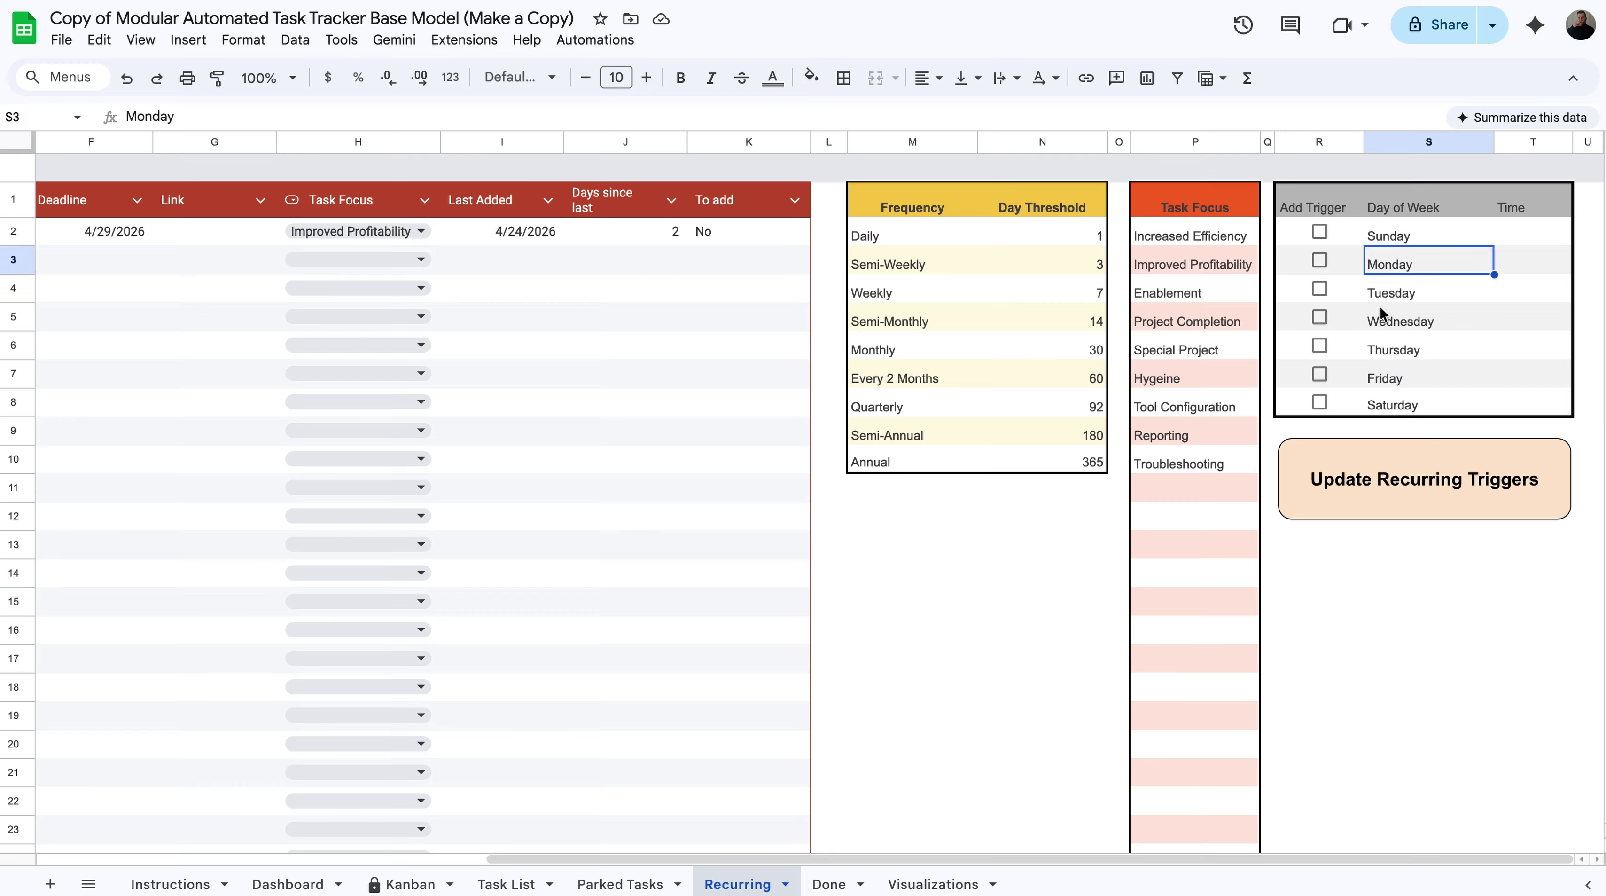
# Step: Enable the Add Trigger checkboxes for Monday through Friday in the trigger table
pyautogui.click(1321, 260)
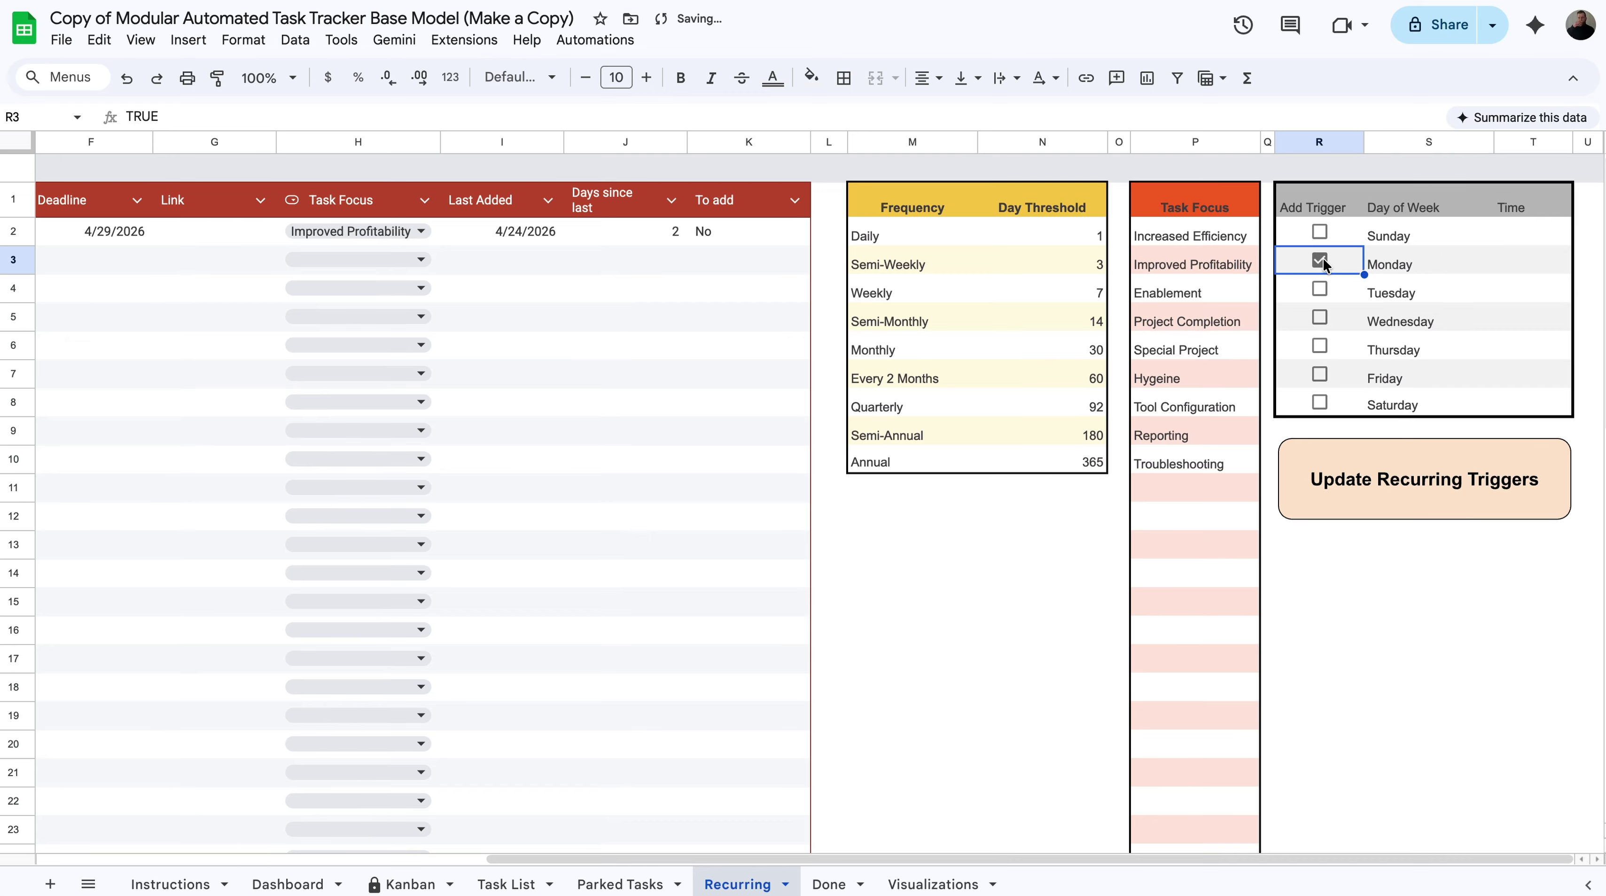
pyautogui.click(1321, 289)
pyautogui.click(1321, 317)
pyautogui.click(1321, 345)
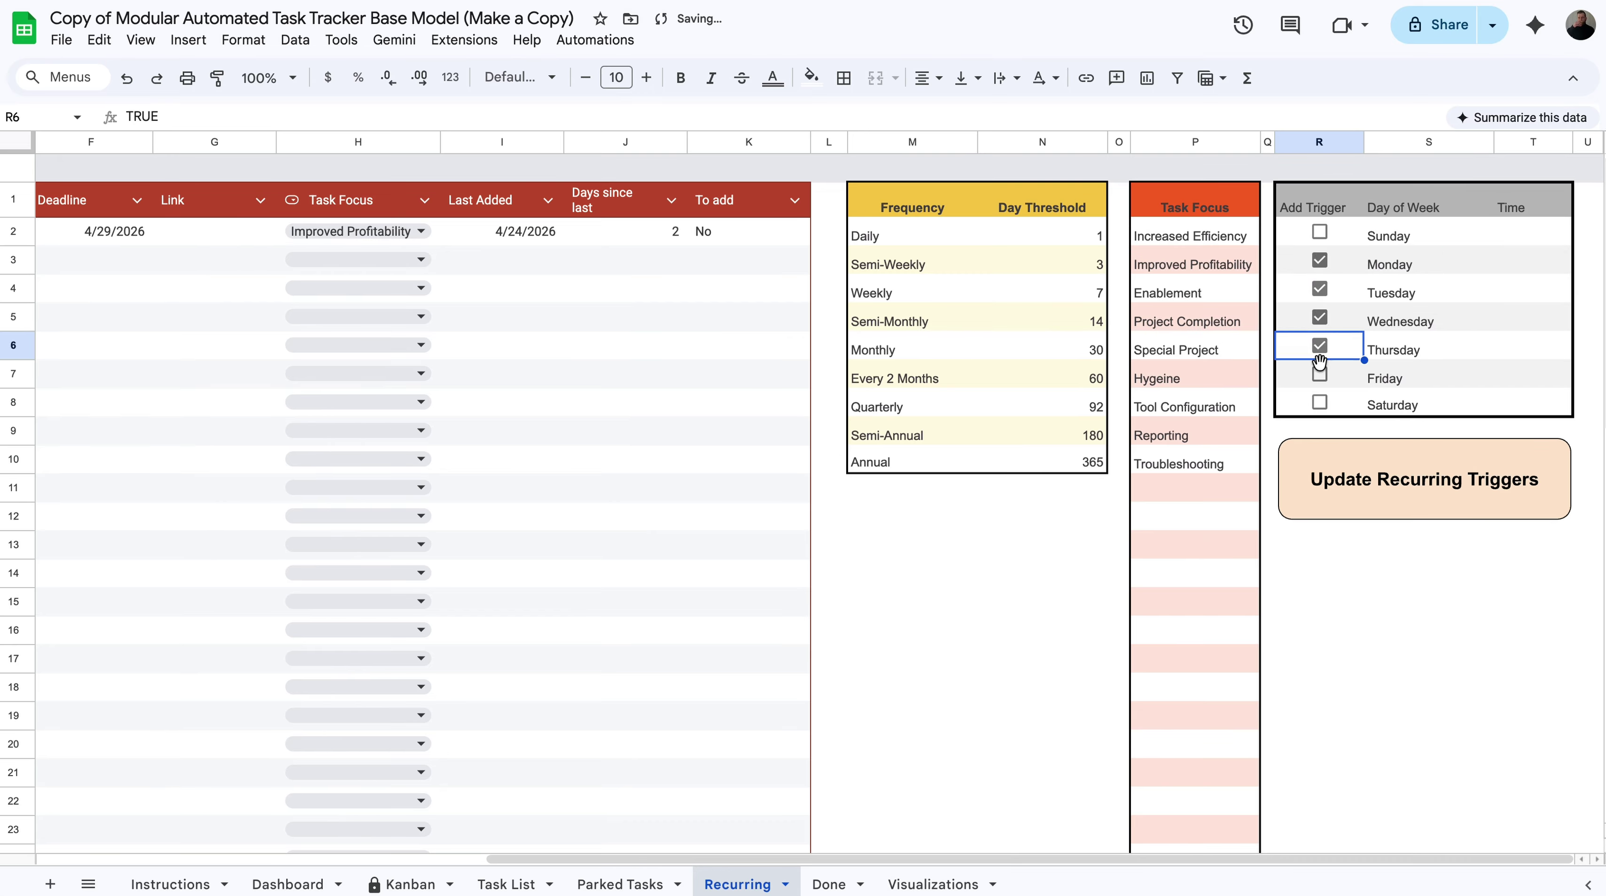
pyautogui.click(1321, 374)
# Step: Set the trigger Time to 2 AM for Monday through Friday
pyautogui.click(1517, 264)
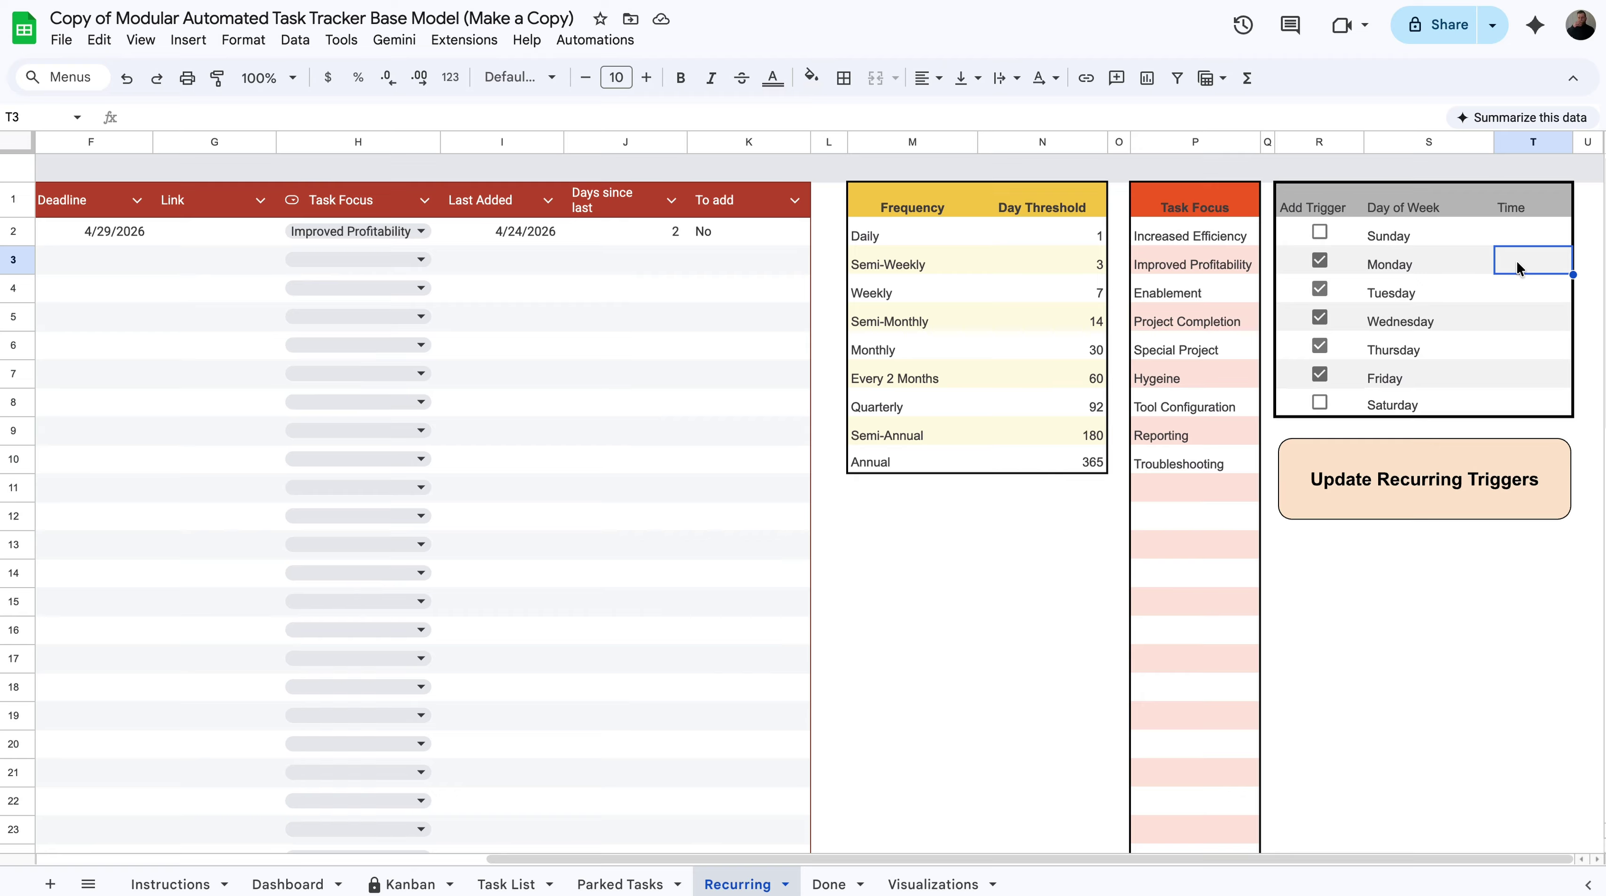
pyautogui.write('2 AM')
pyautogui.press('Return')
pyautogui.write('2')
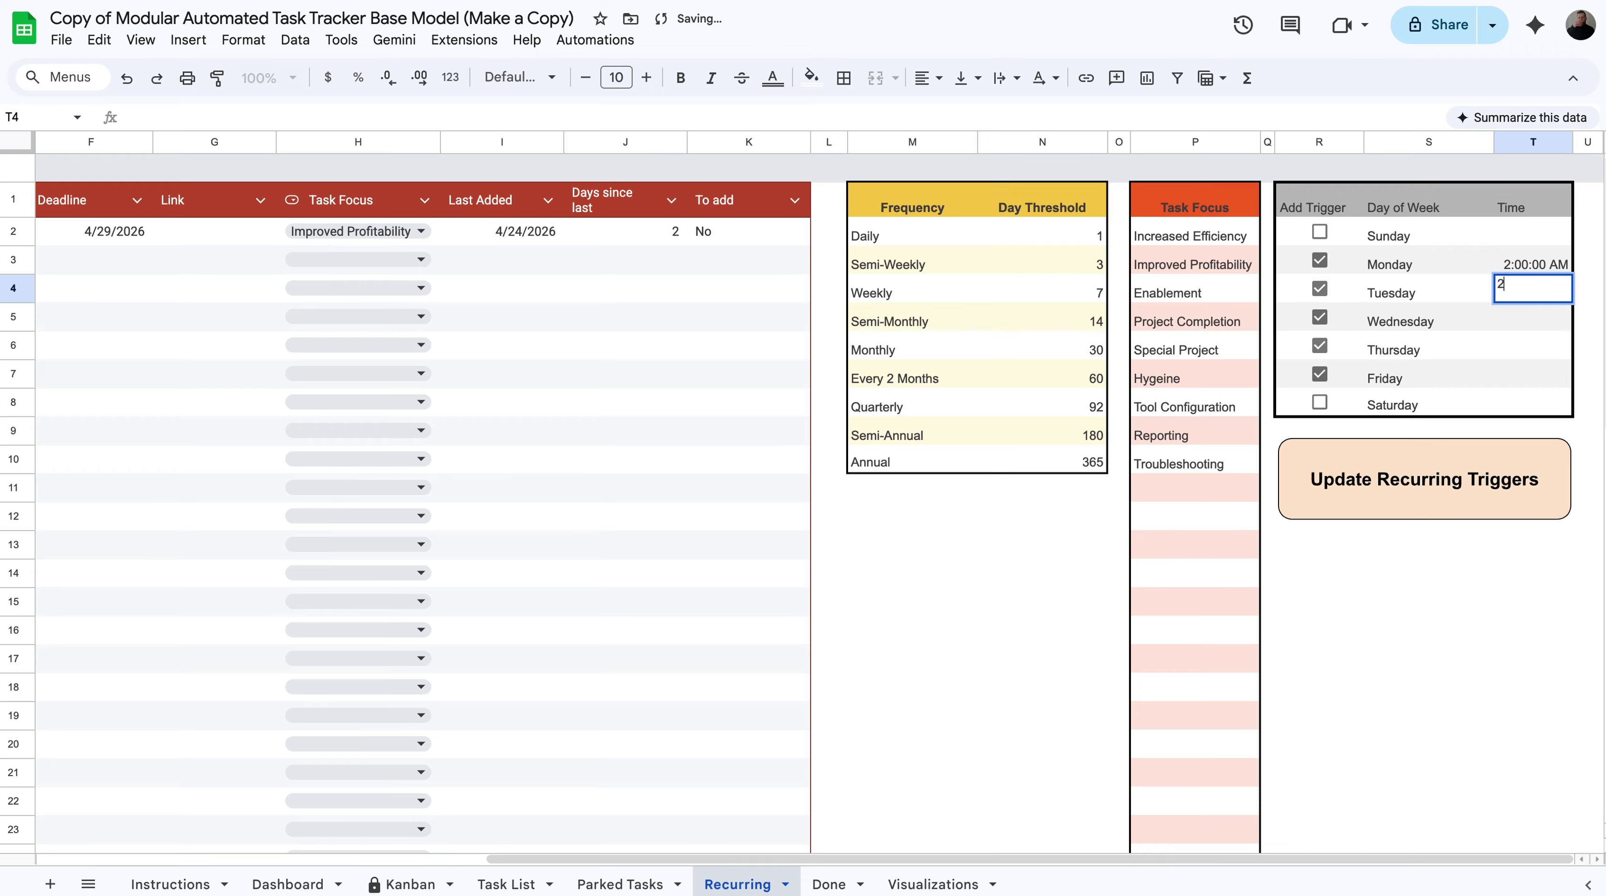
pyautogui.write(' AM')
pyautogui.press('Return')
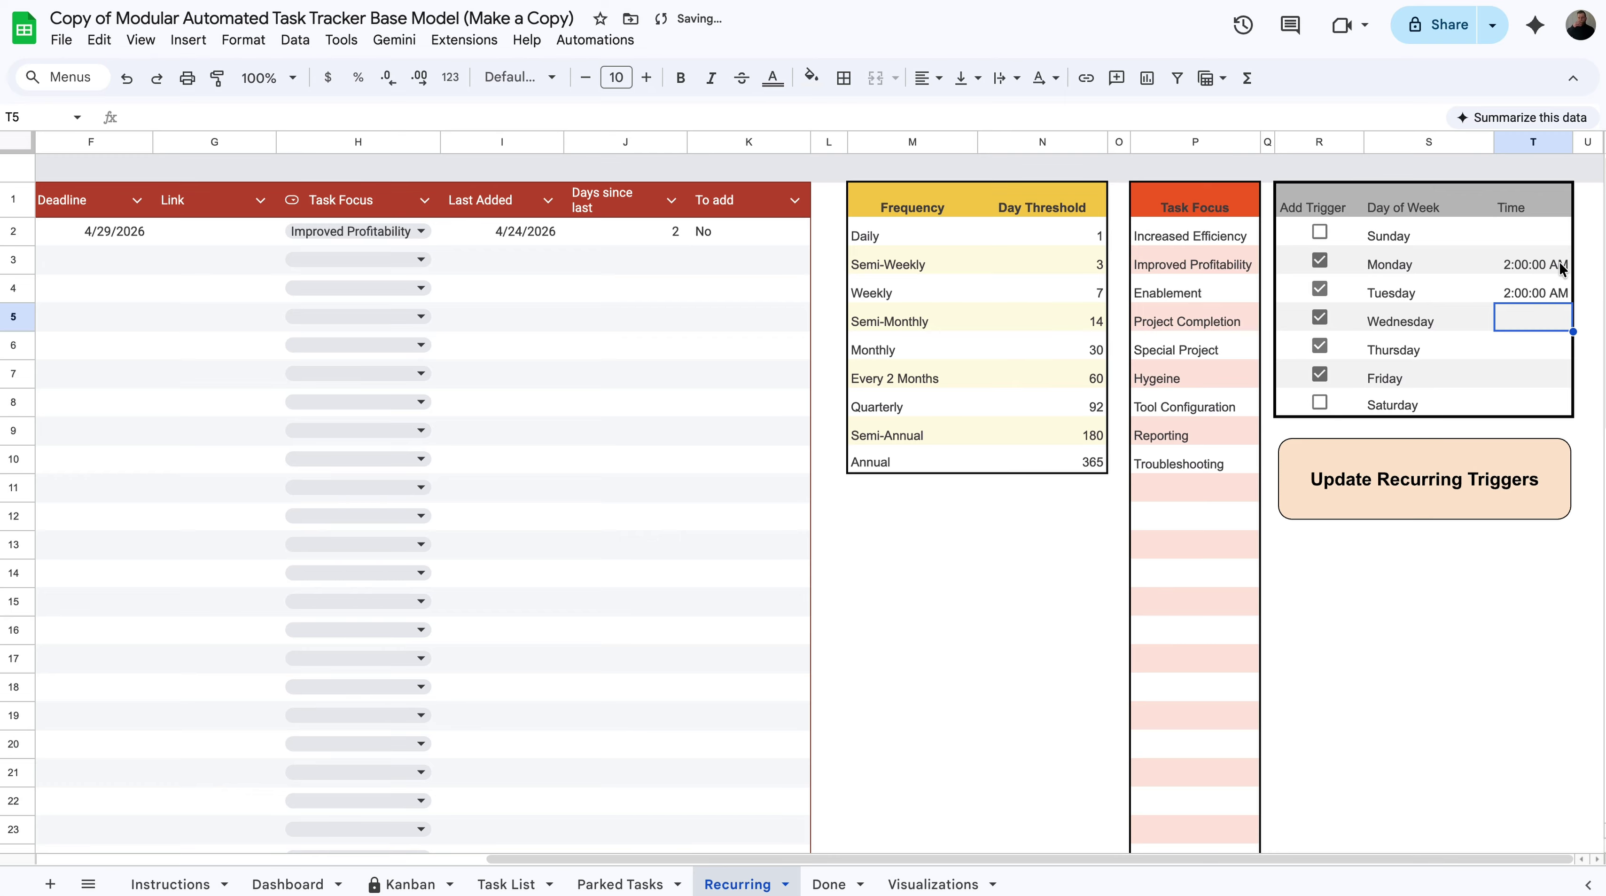
pyautogui.moveTo(1563, 268); pyautogui.dragTo(1556, 368)
pyautogui.click(1542, 321)
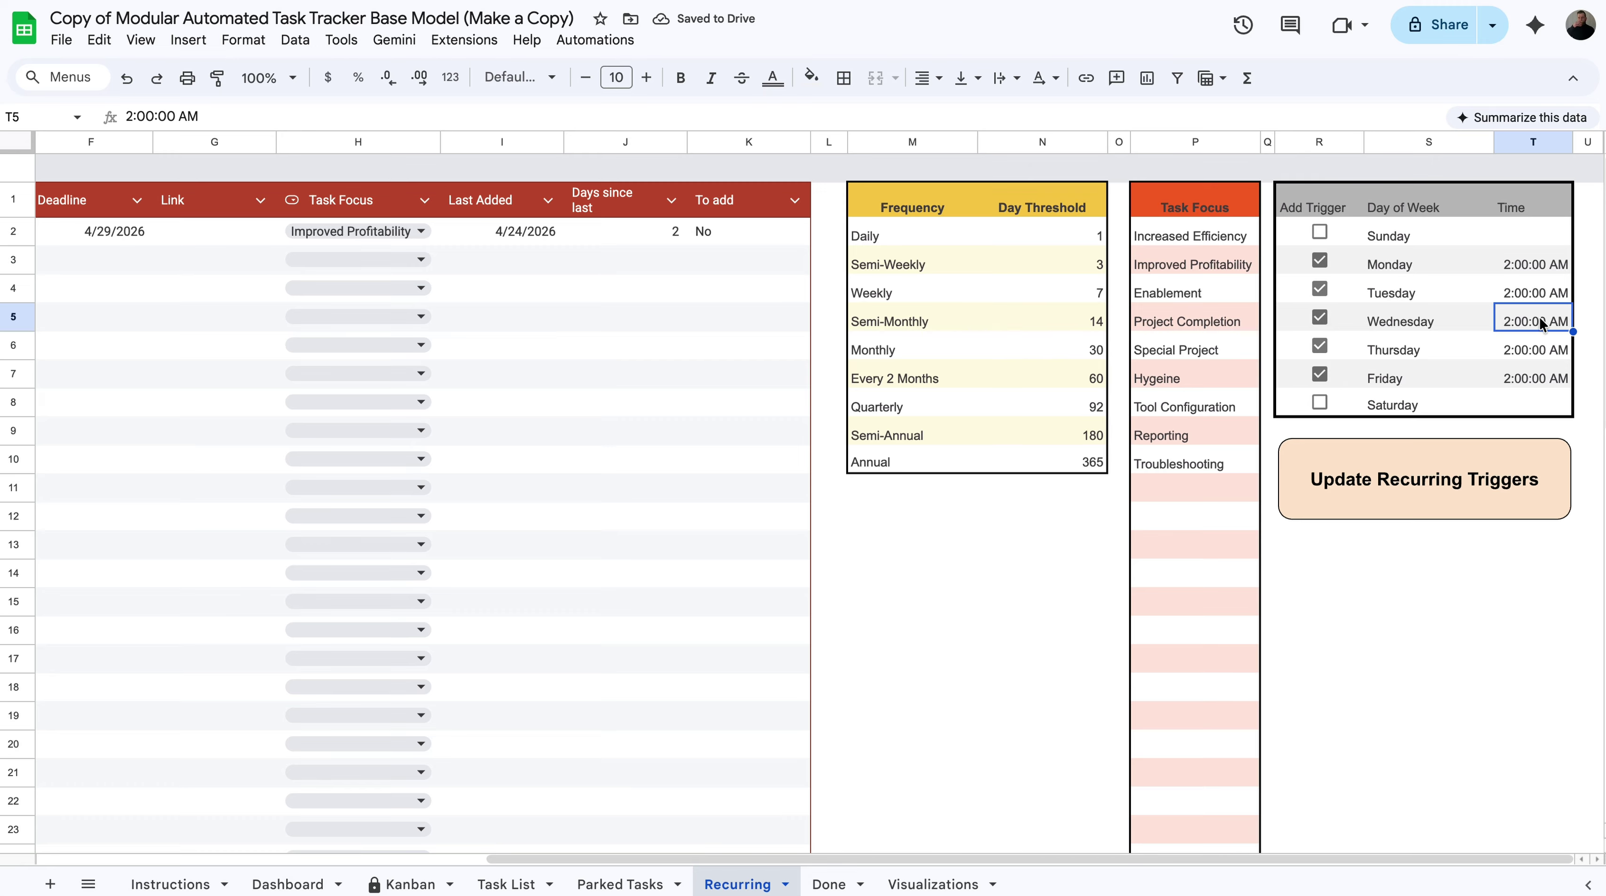
pyautogui.click(1523, 351)
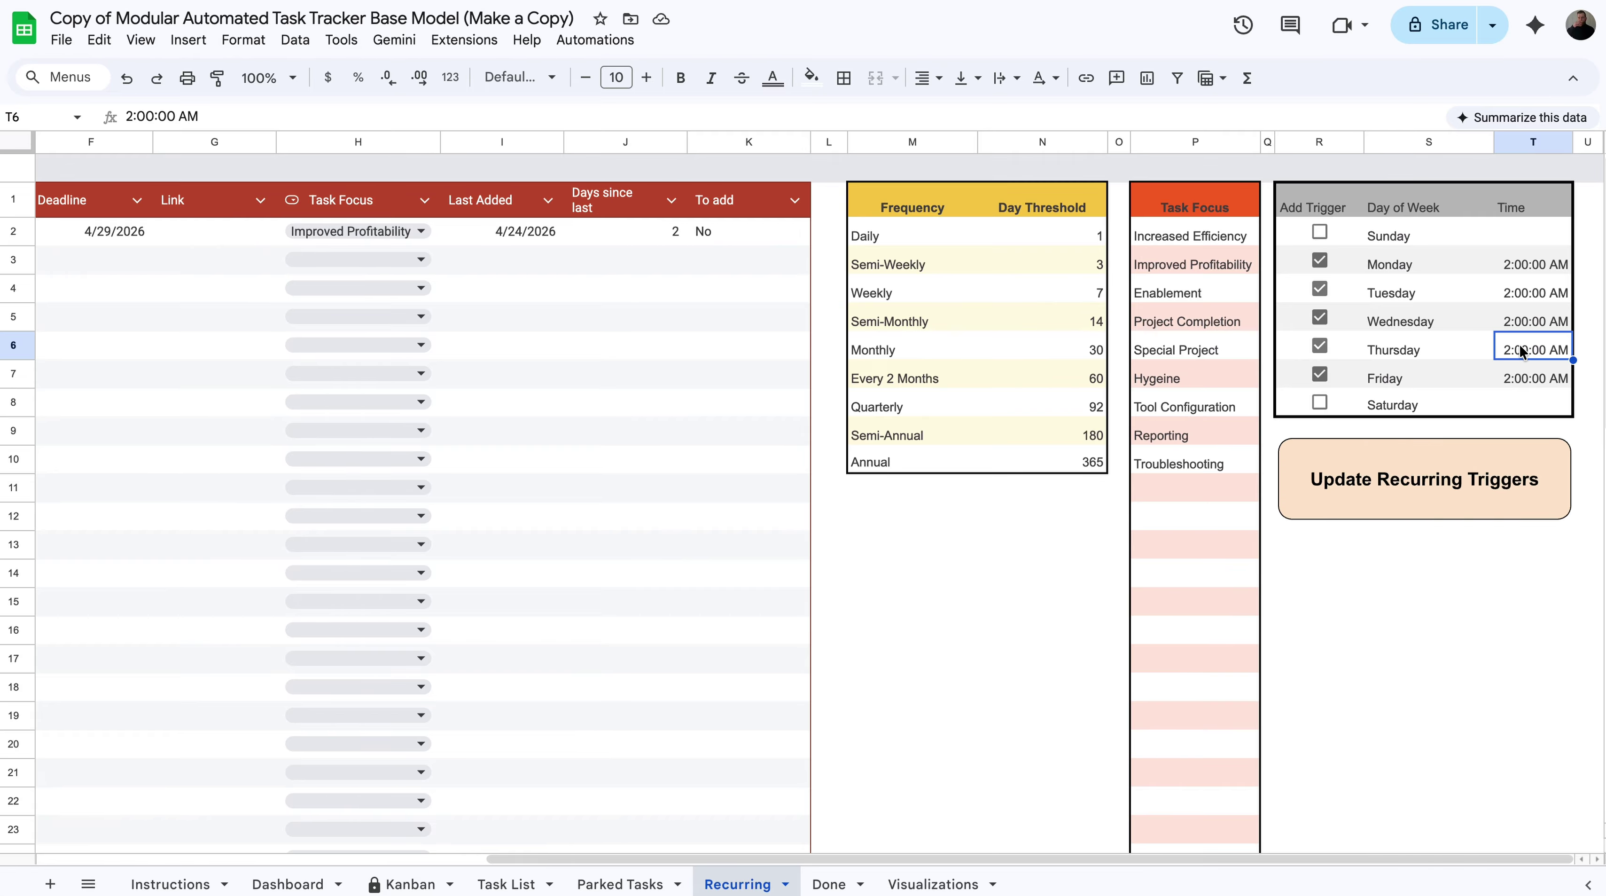
pyautogui.press('Down')
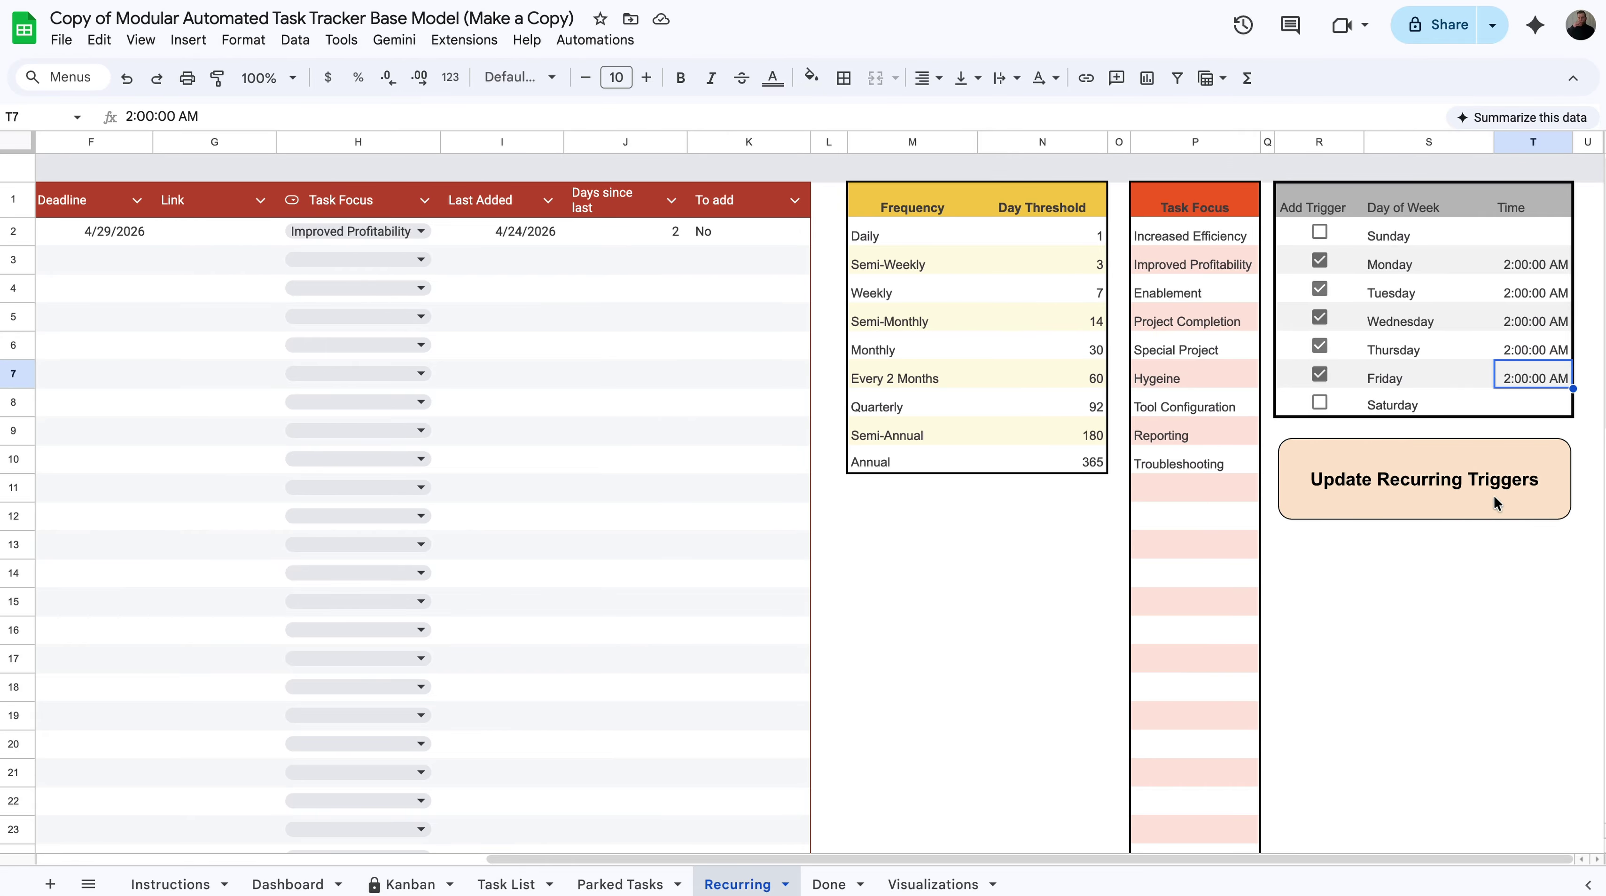
# Step: Authorize the attached script with all requested permissions and run Update Recurring Triggers
pyautogui.click(1422, 492)
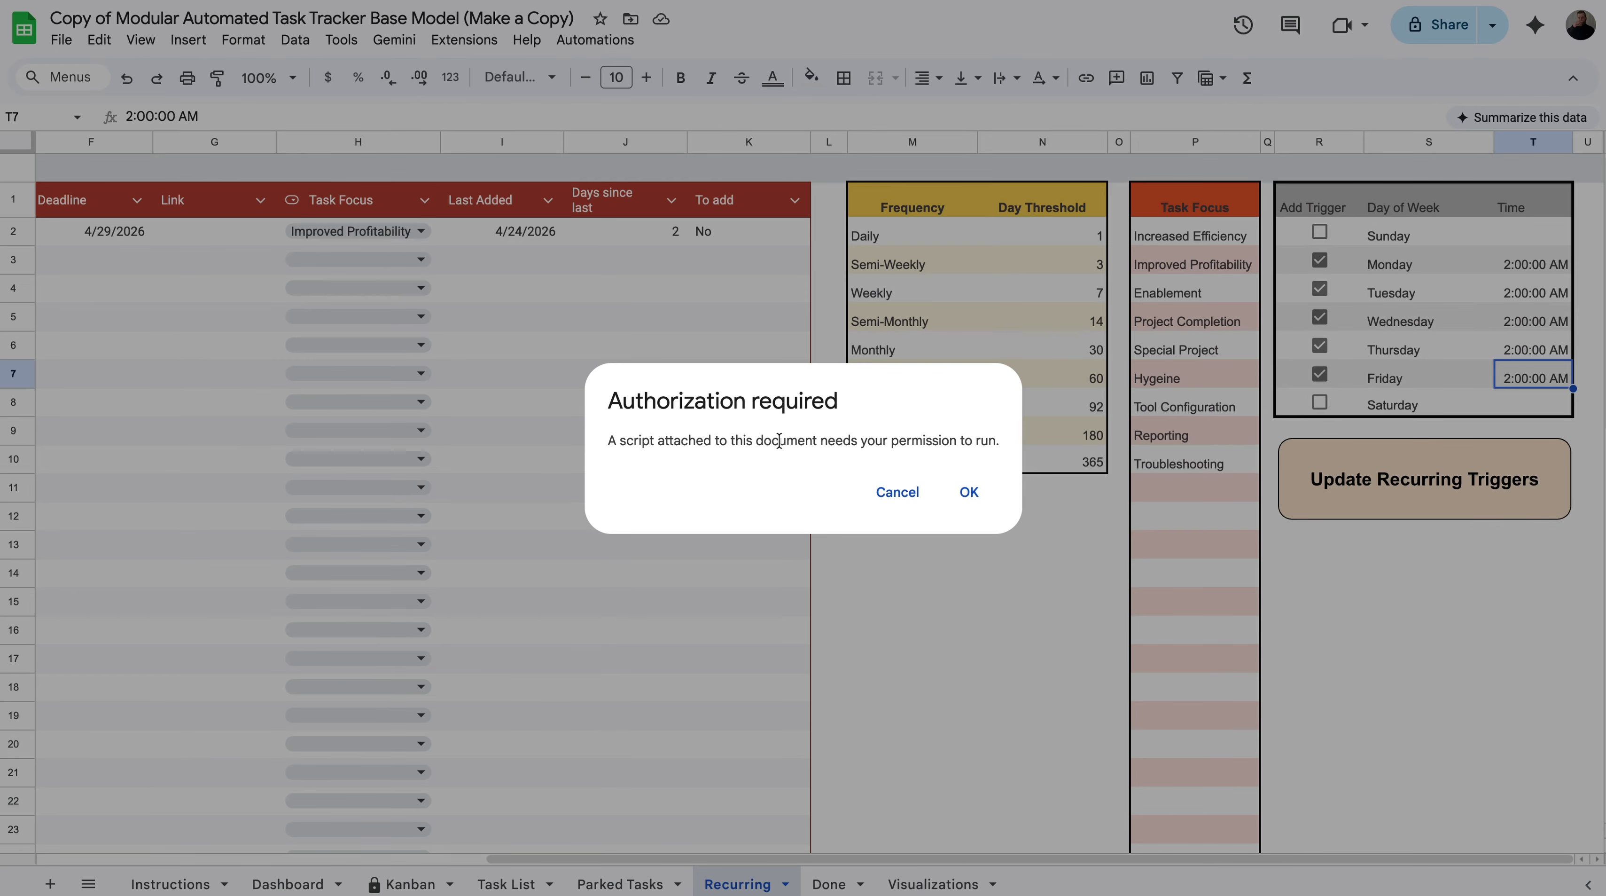
pyautogui.click(969, 491)
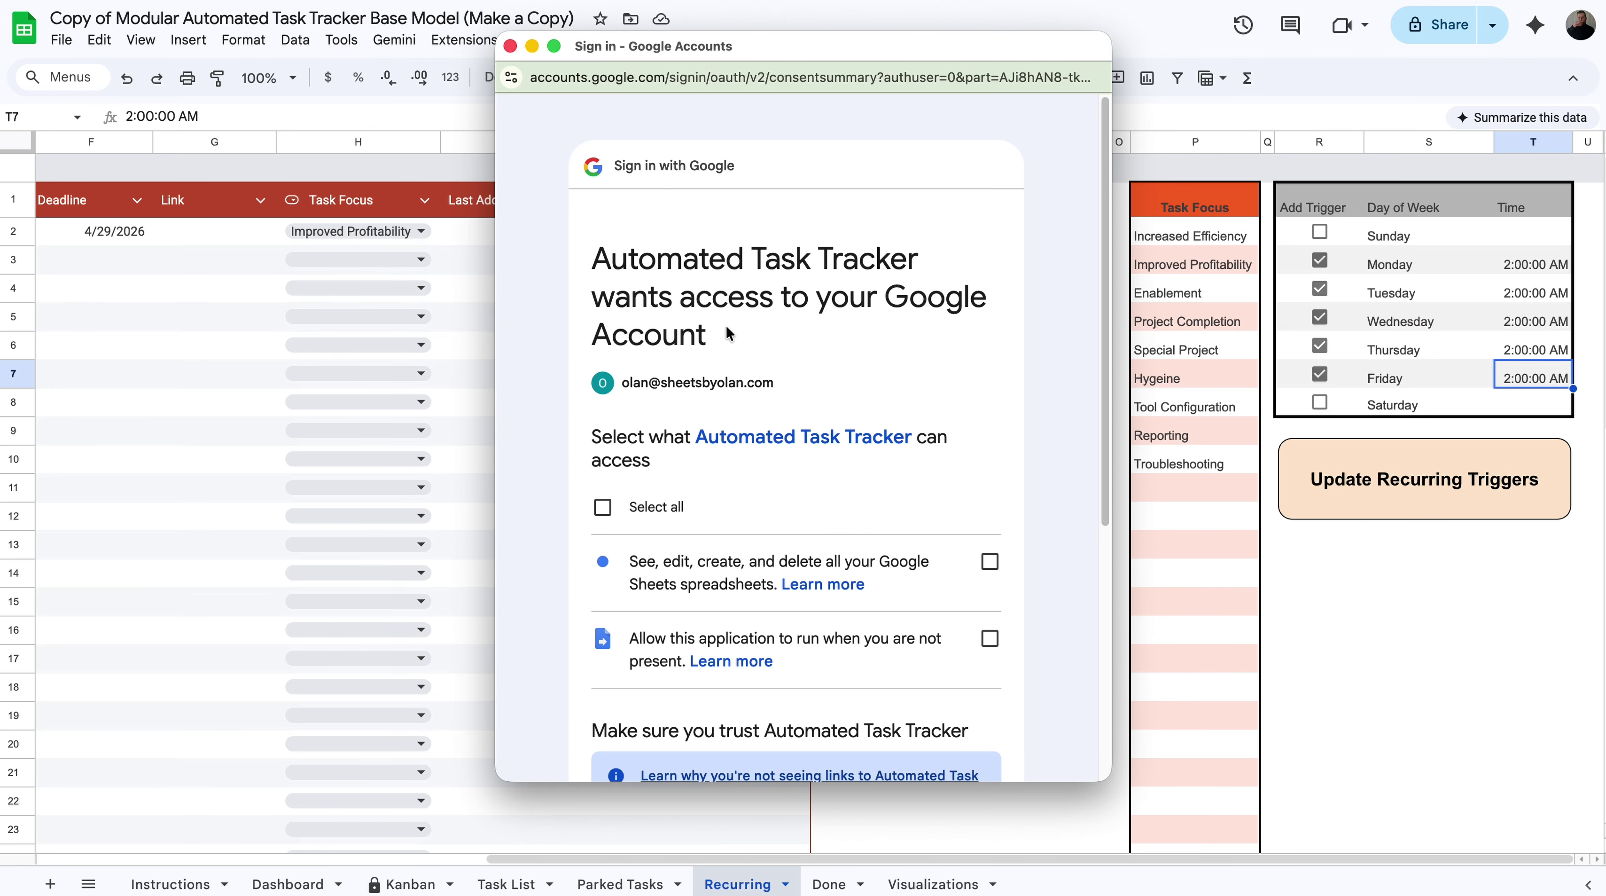
pyautogui.click(603, 507)
pyautogui.scroll(-6, 802, 489)
pyautogui.click(912, 625)
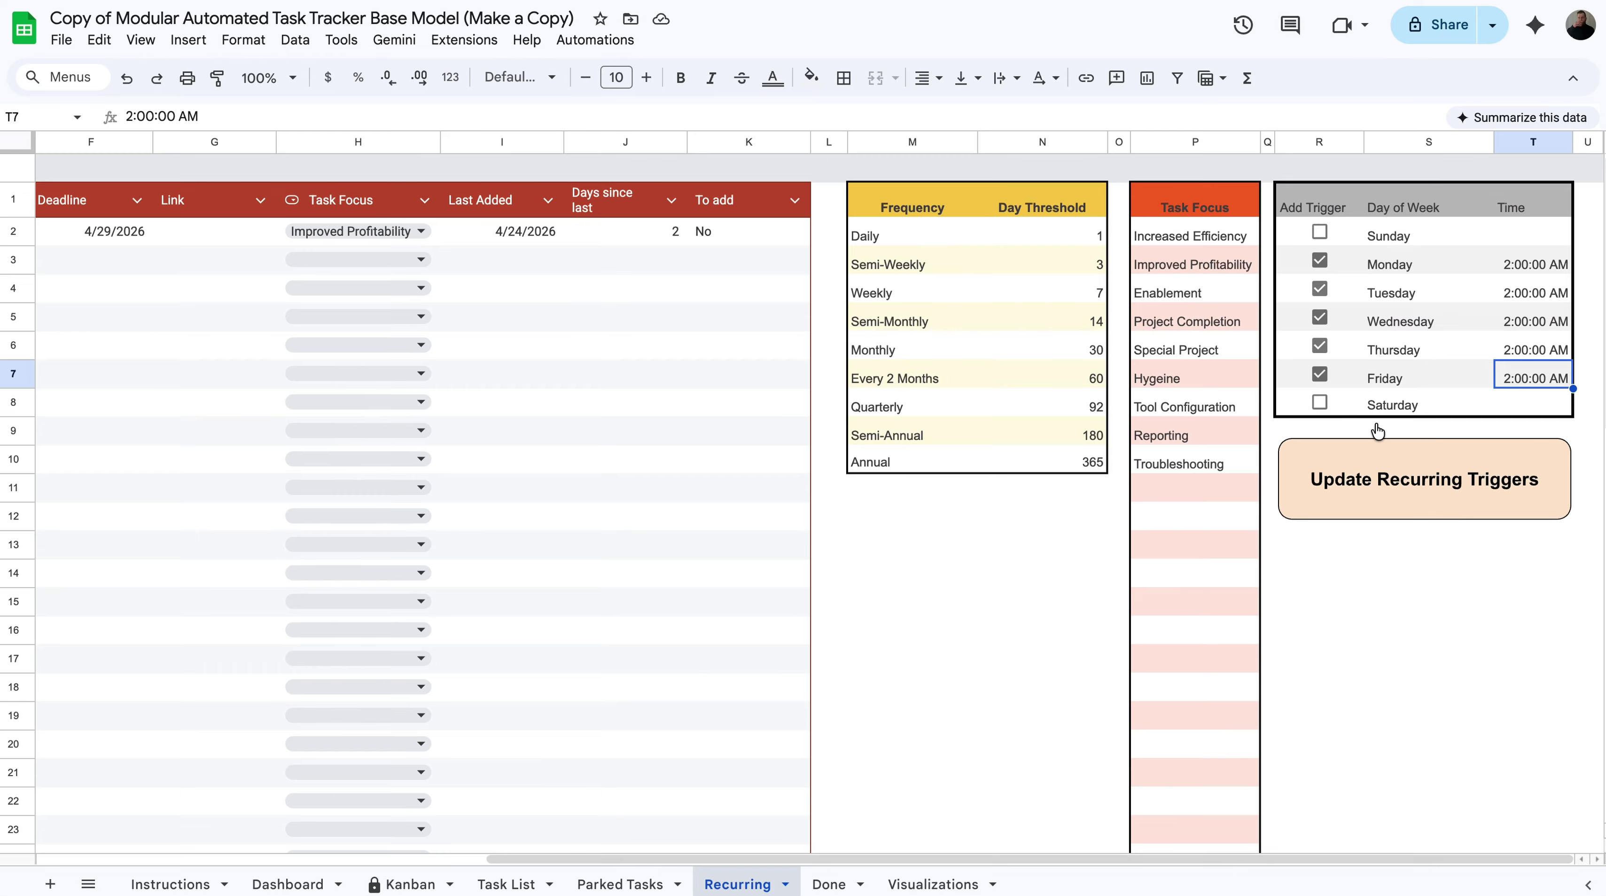
pyautogui.click(1391, 490)
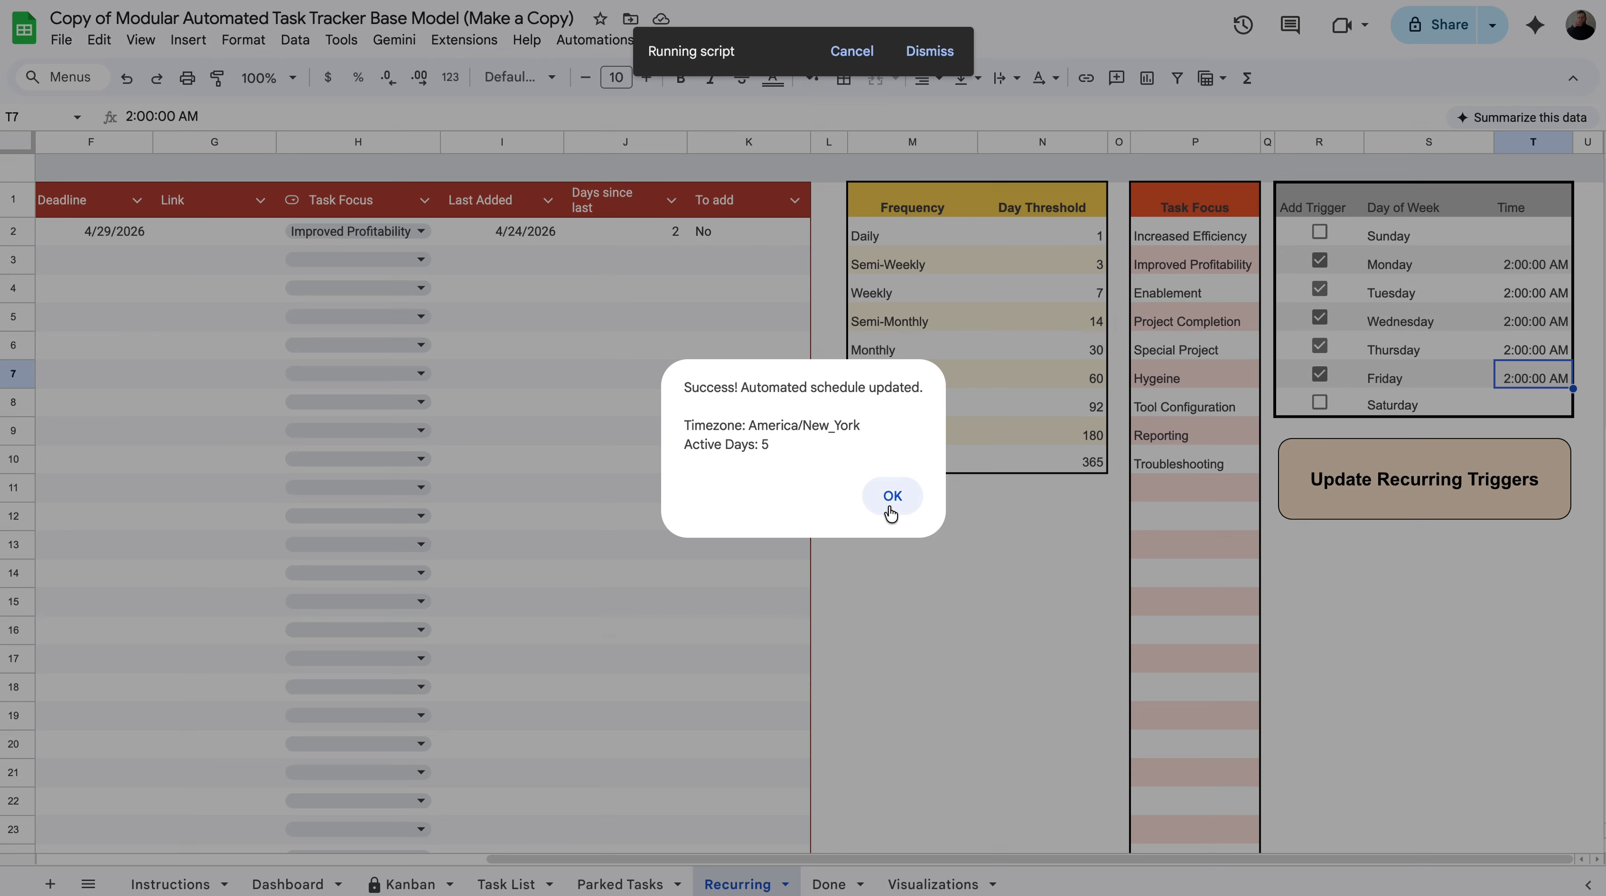
pyautogui.click(891, 509)
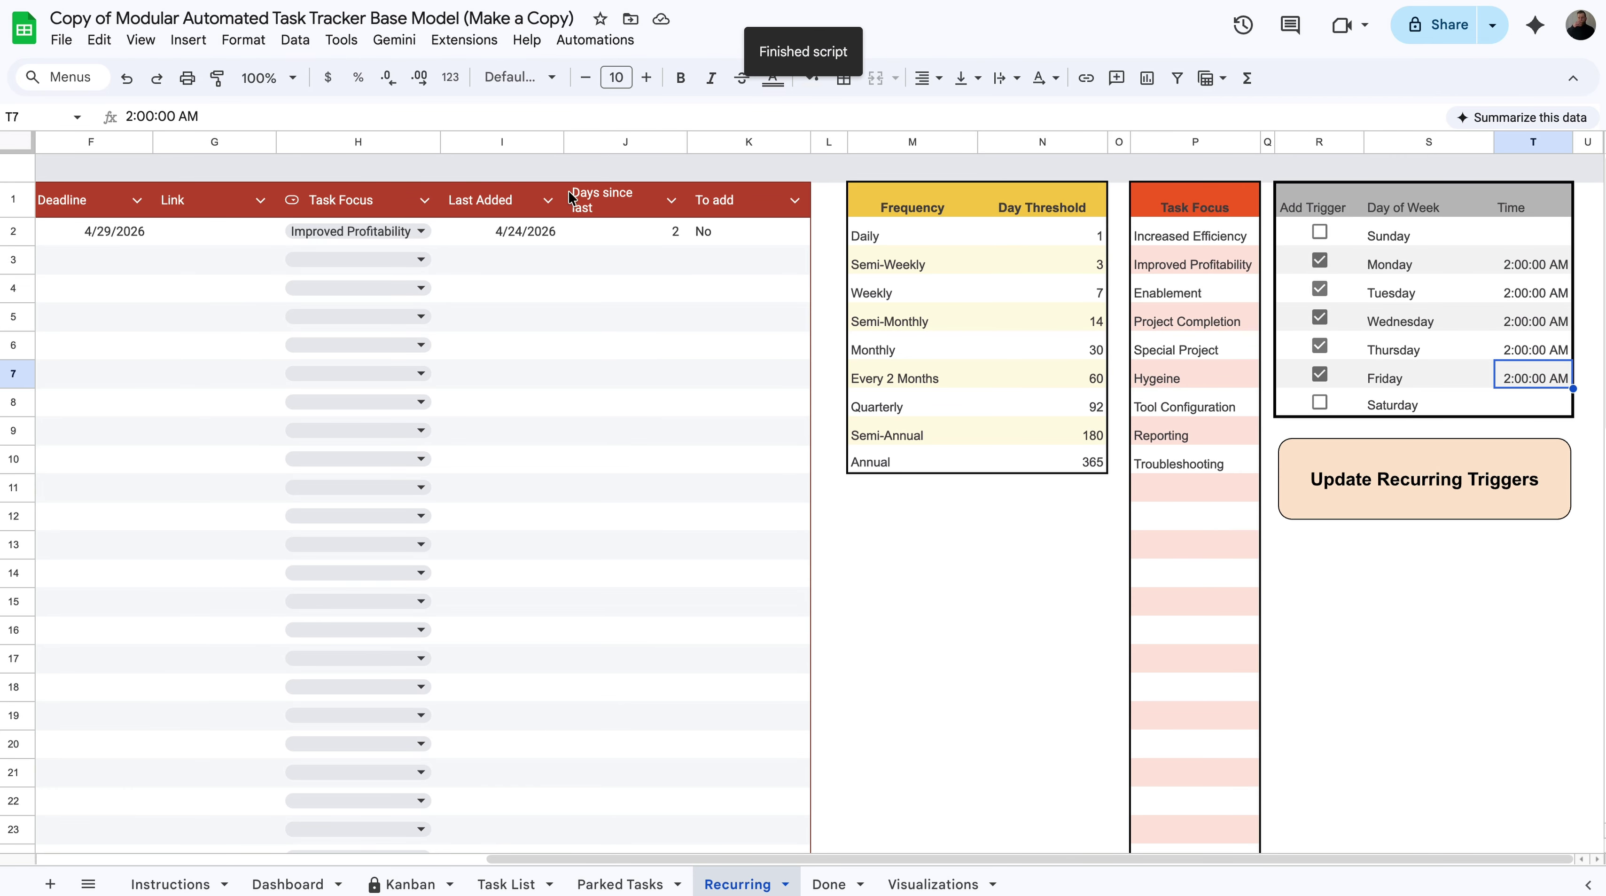
# Step: Open the spreadsheet's Apps Script project and read through the Timestamp.gs code
pyautogui.click(458, 41)
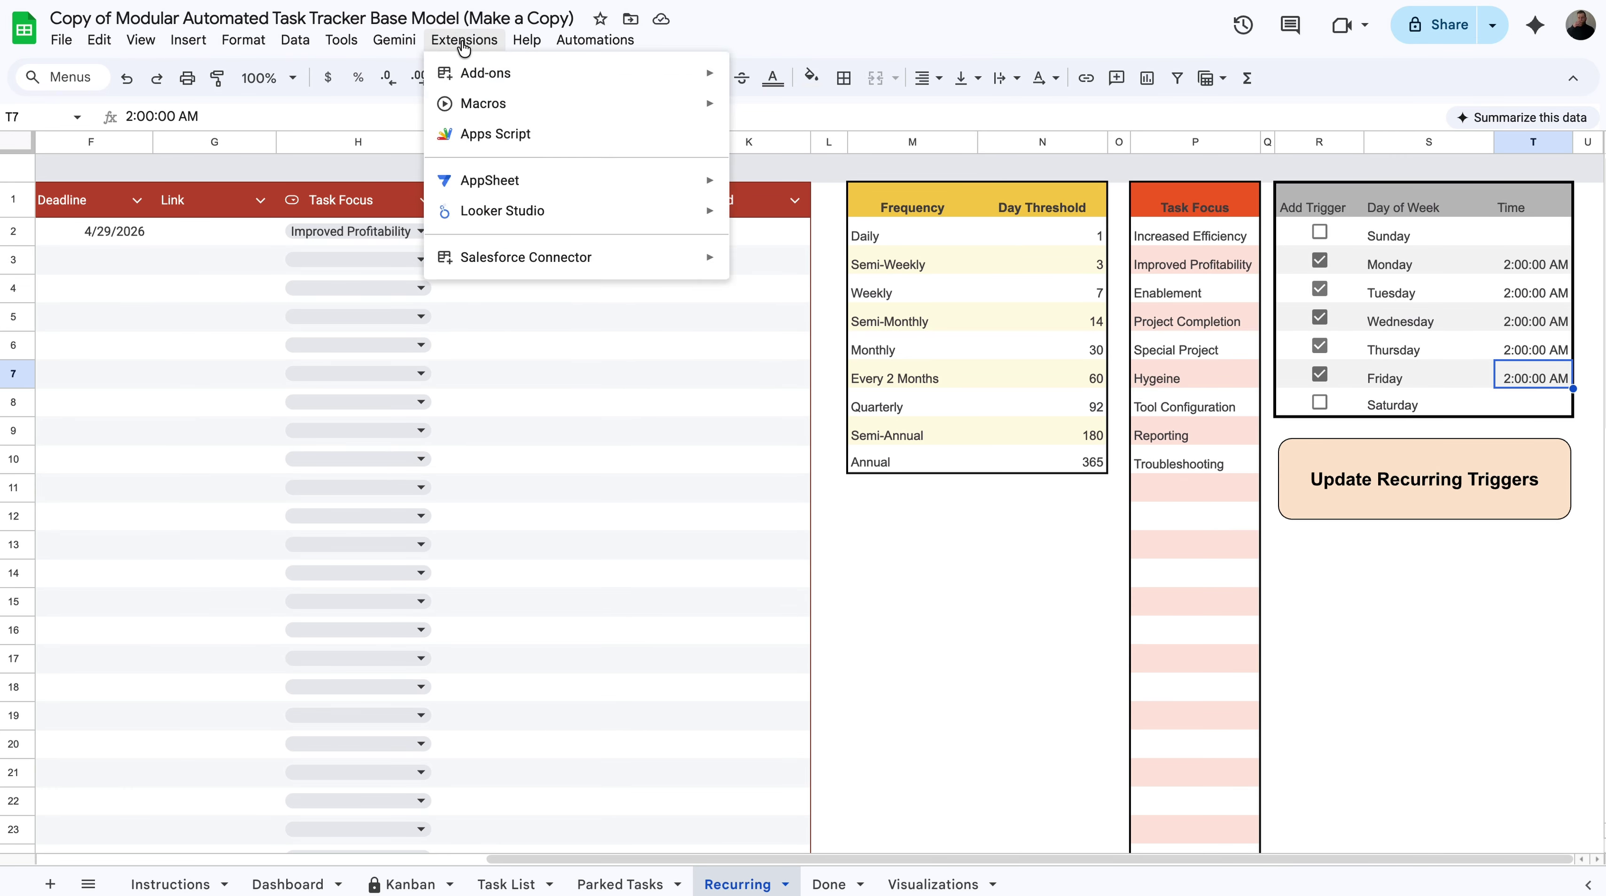
pyautogui.click(477, 134)
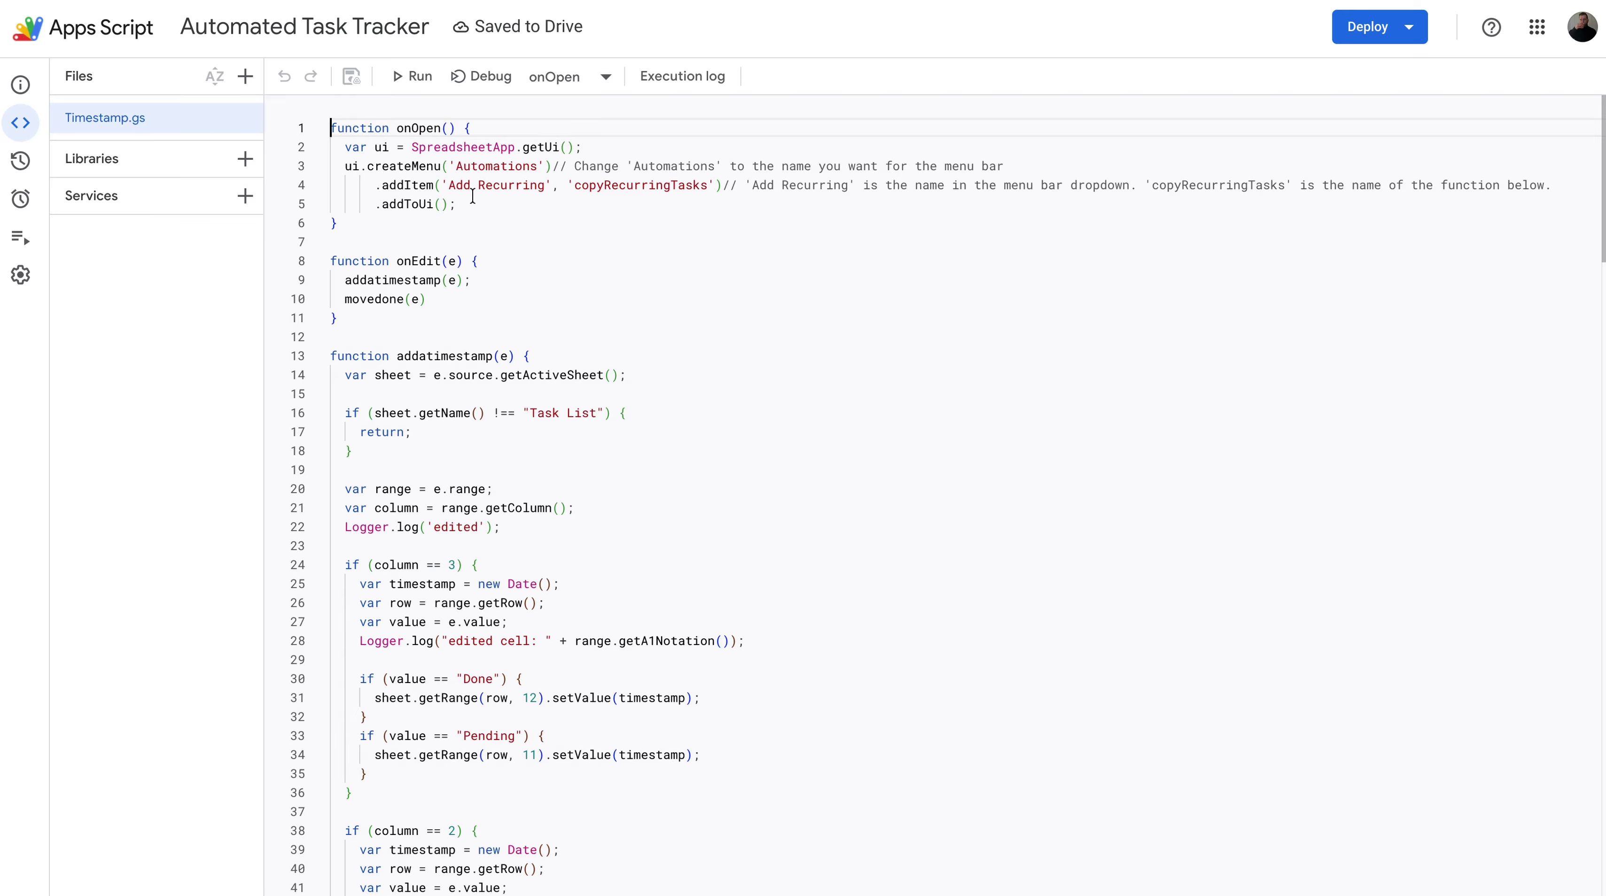
pyautogui.scroll(-20, 473, 195)
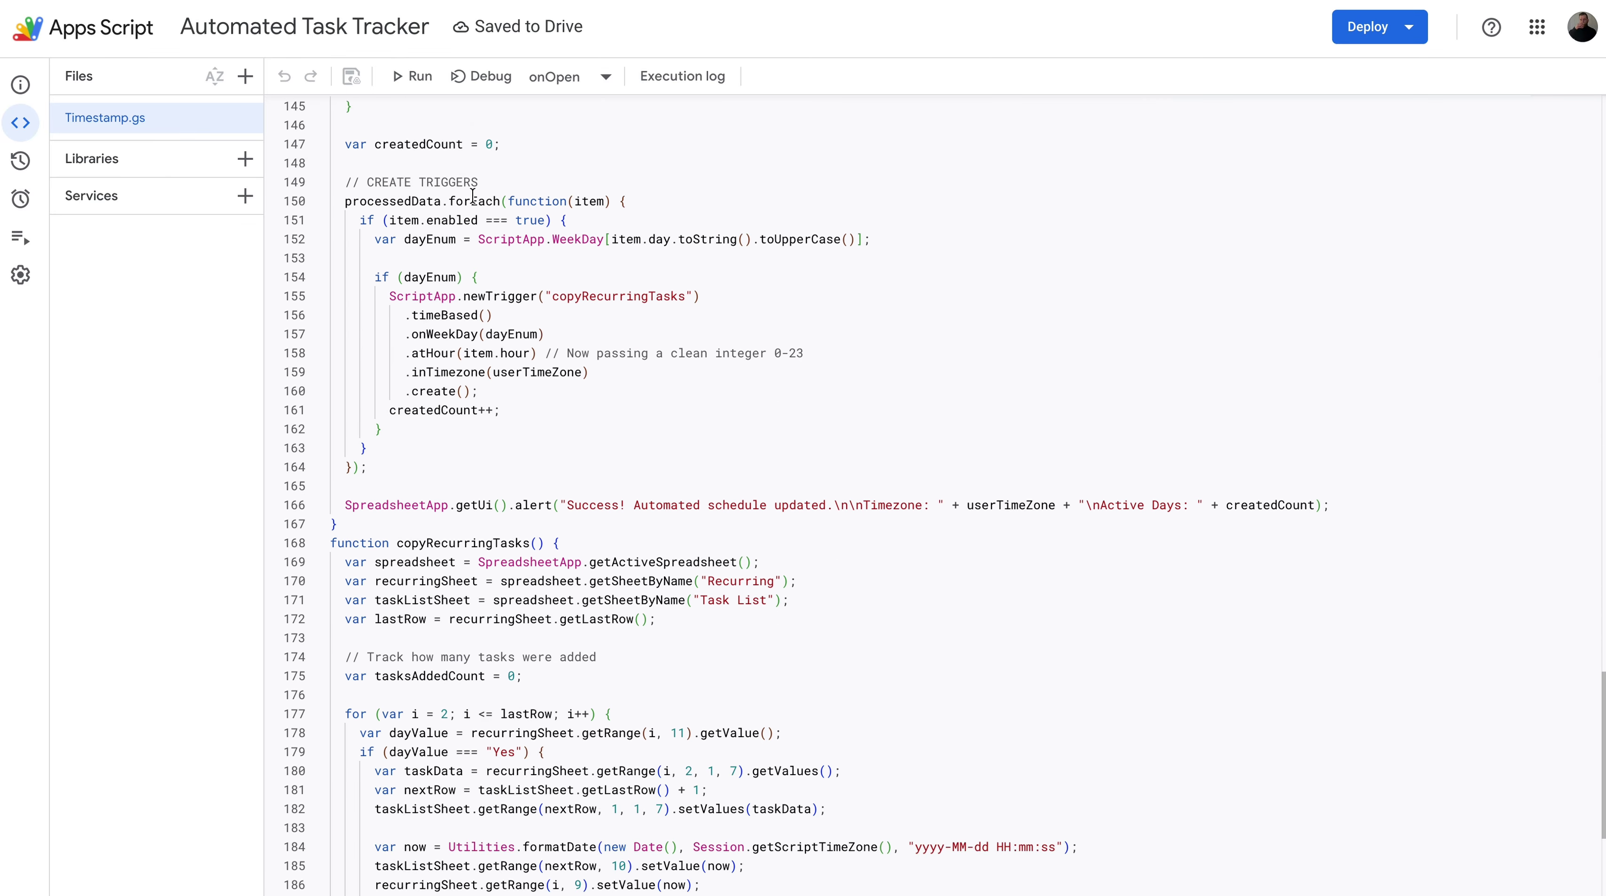
pyautogui.scroll(-1, 472, 195)
pyautogui.scroll(-4, 473, 196)
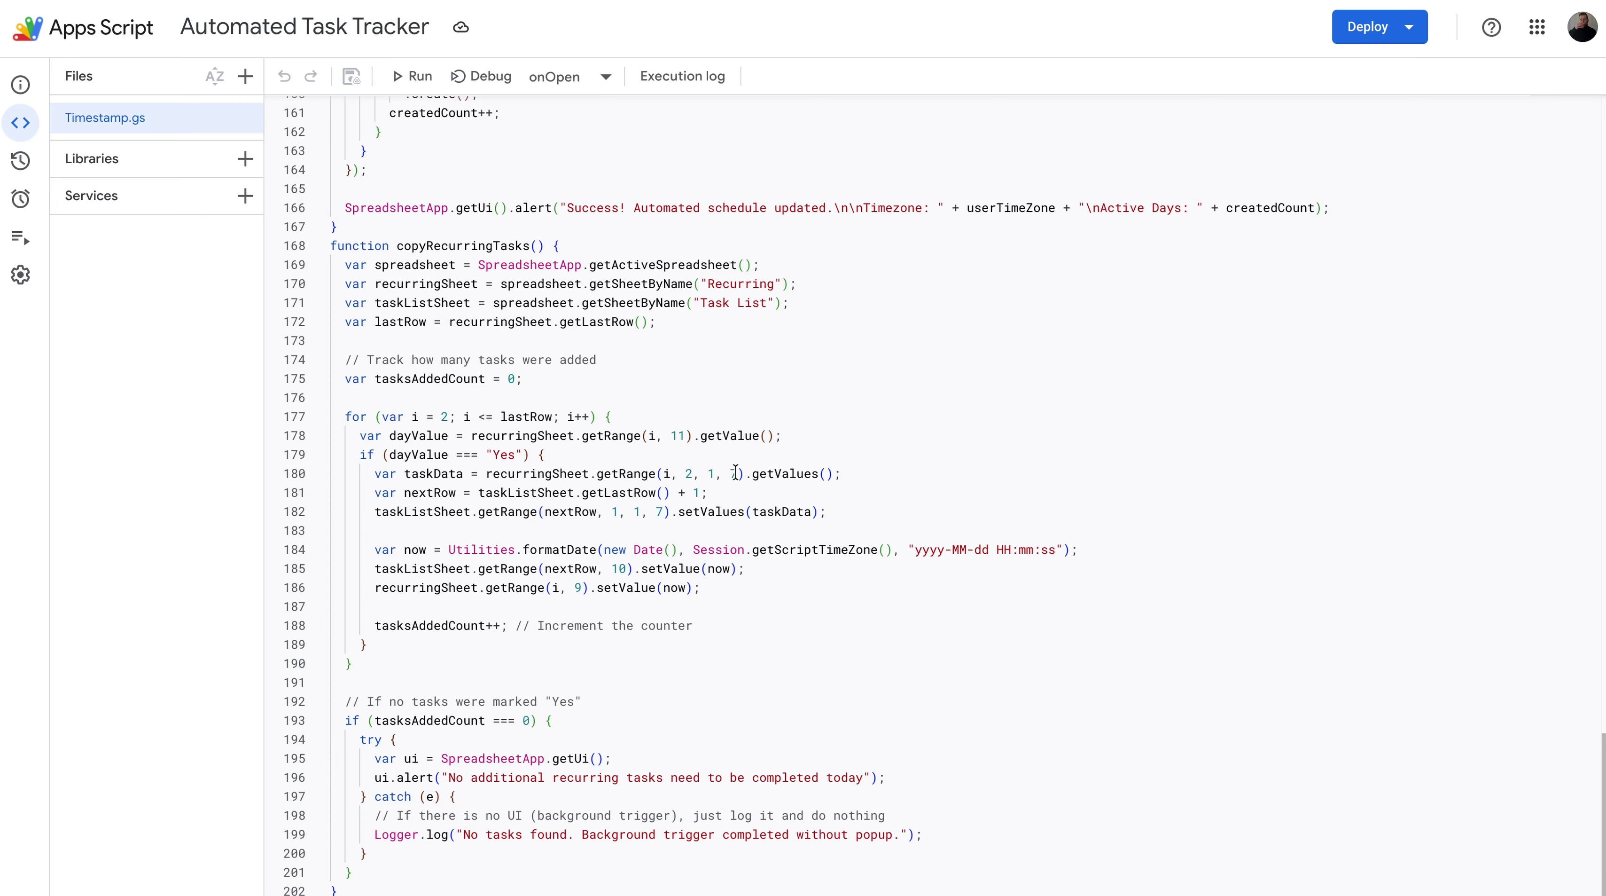
pyautogui.scroll(15, 736, 472)
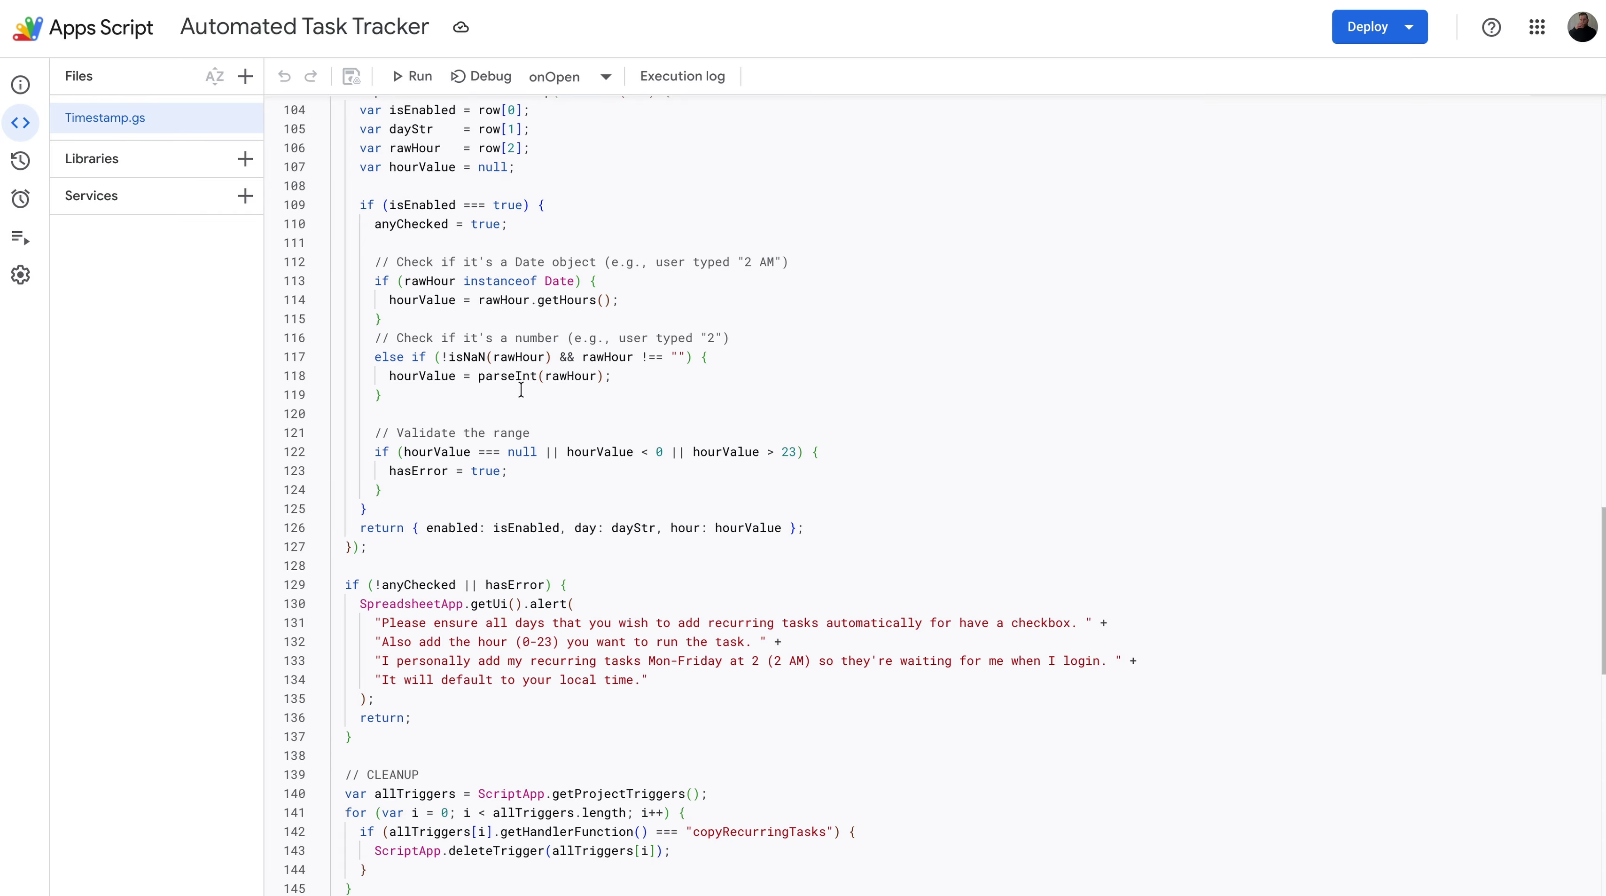
pyautogui.scroll(10, 521, 389)
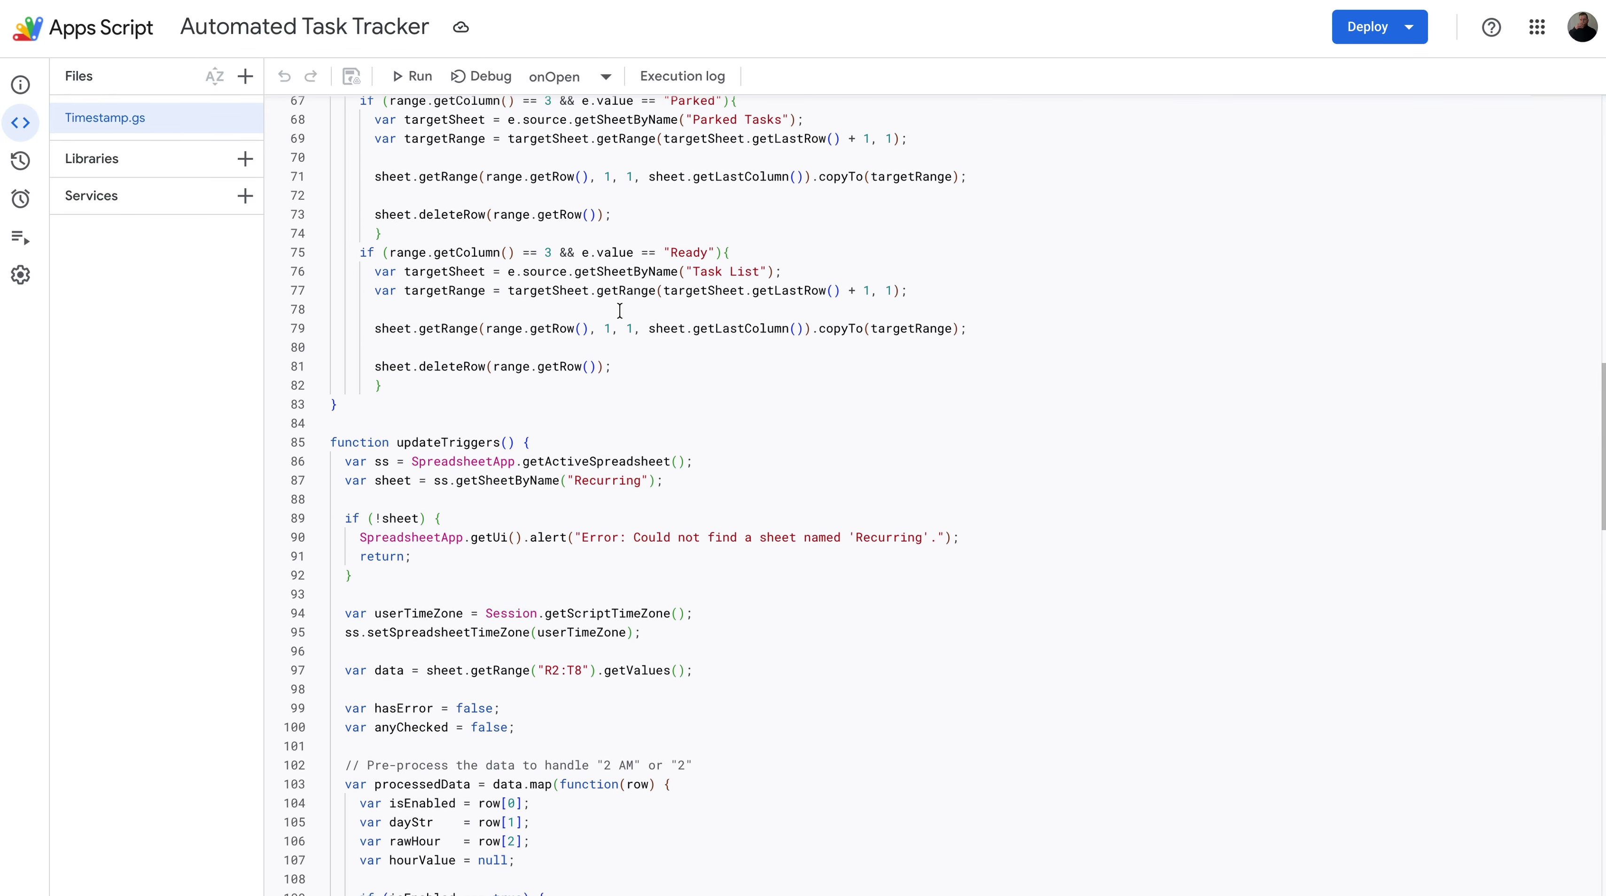
pyautogui.scroll(10, 620, 311)
# Step: Examine the day and time settings of the first copyRecurringTasks trigger in the project's trigger list, leaving its settings as they are
pyautogui.moveTo(24, 206)
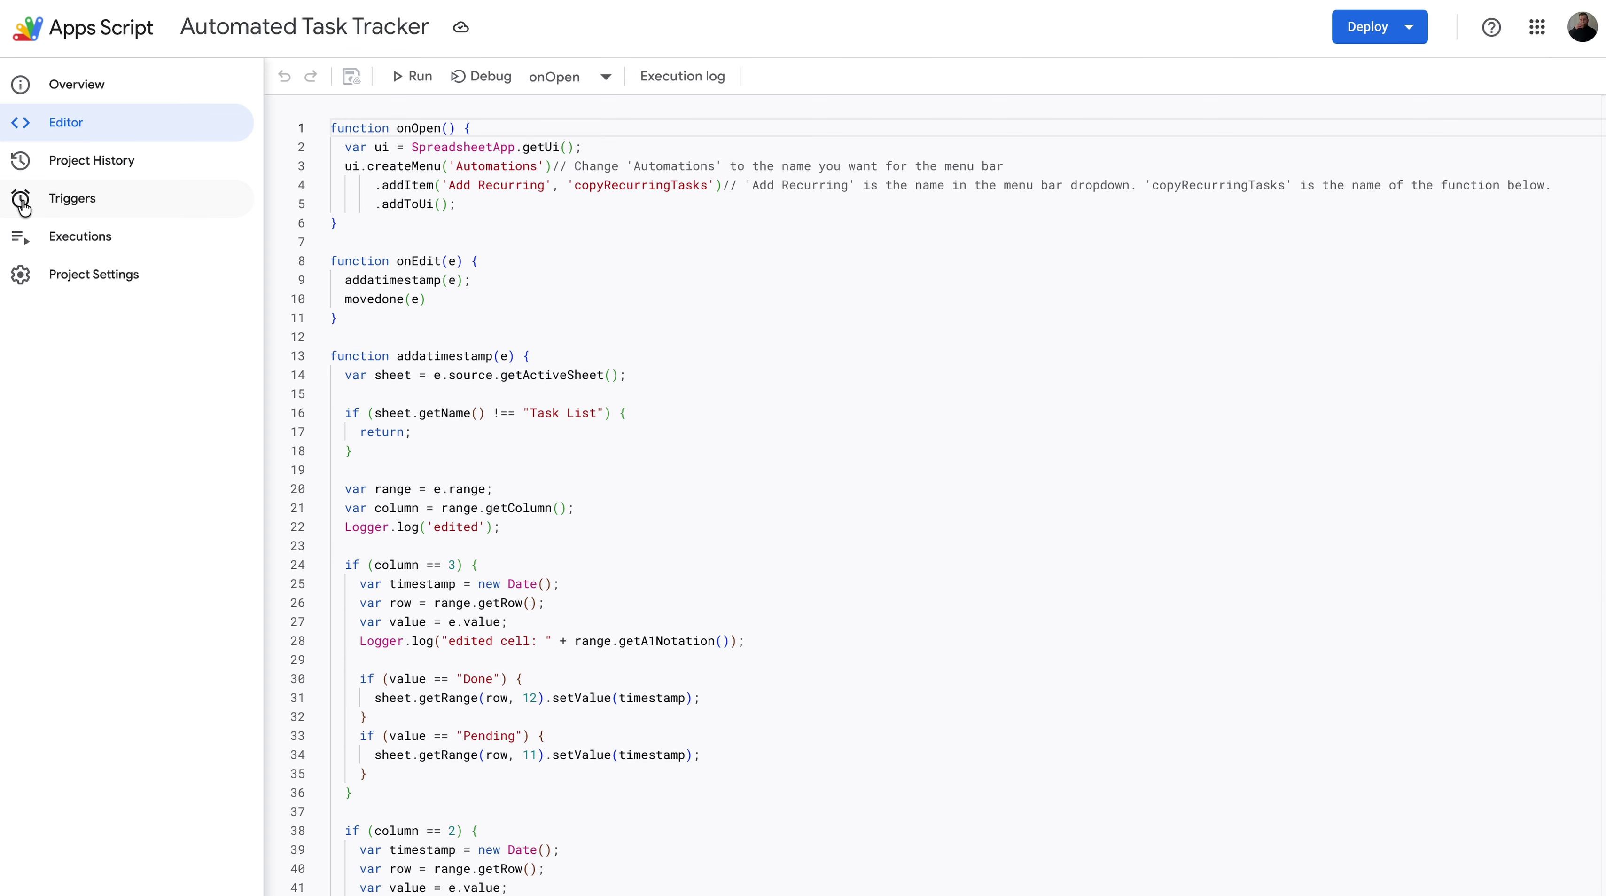
pyautogui.click(109, 207)
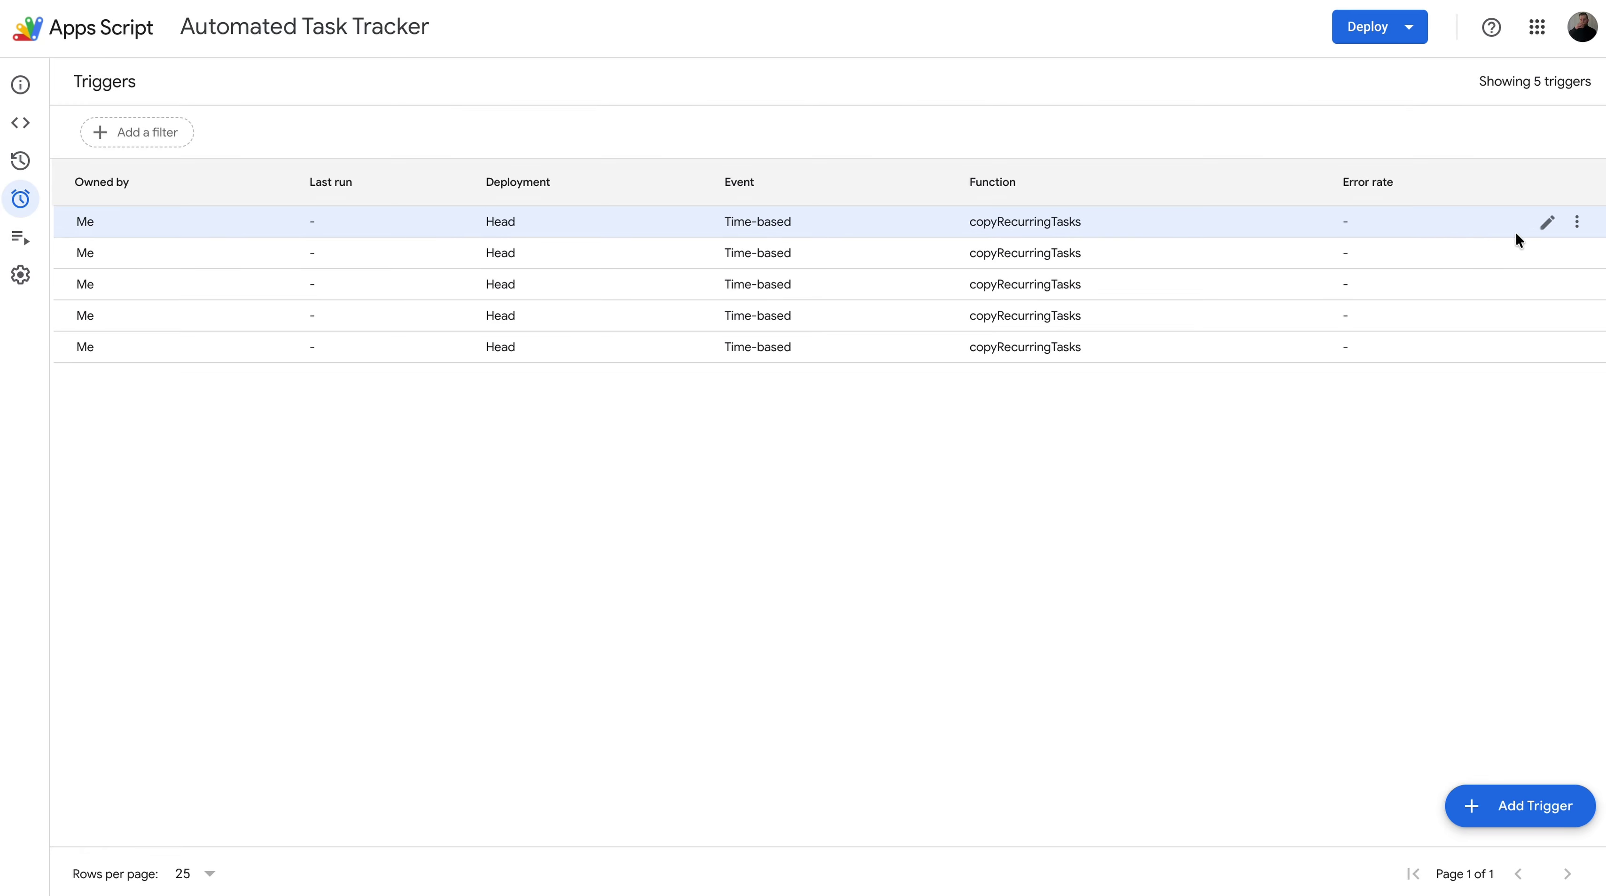
pyautogui.click(1549, 222)
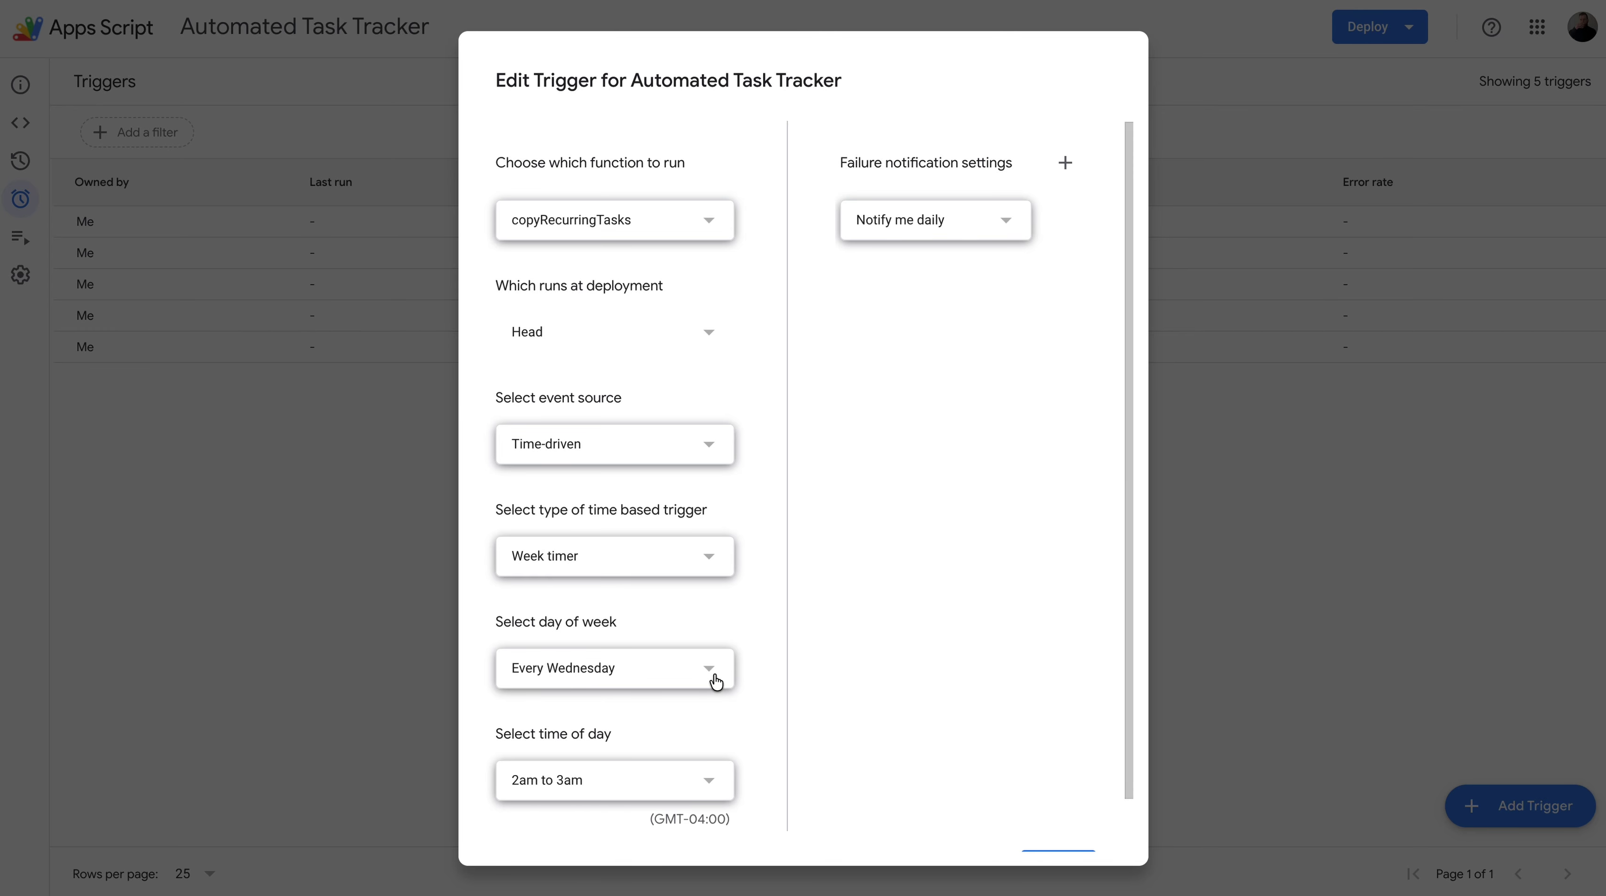
pyautogui.scroll(-1, 907, 723)
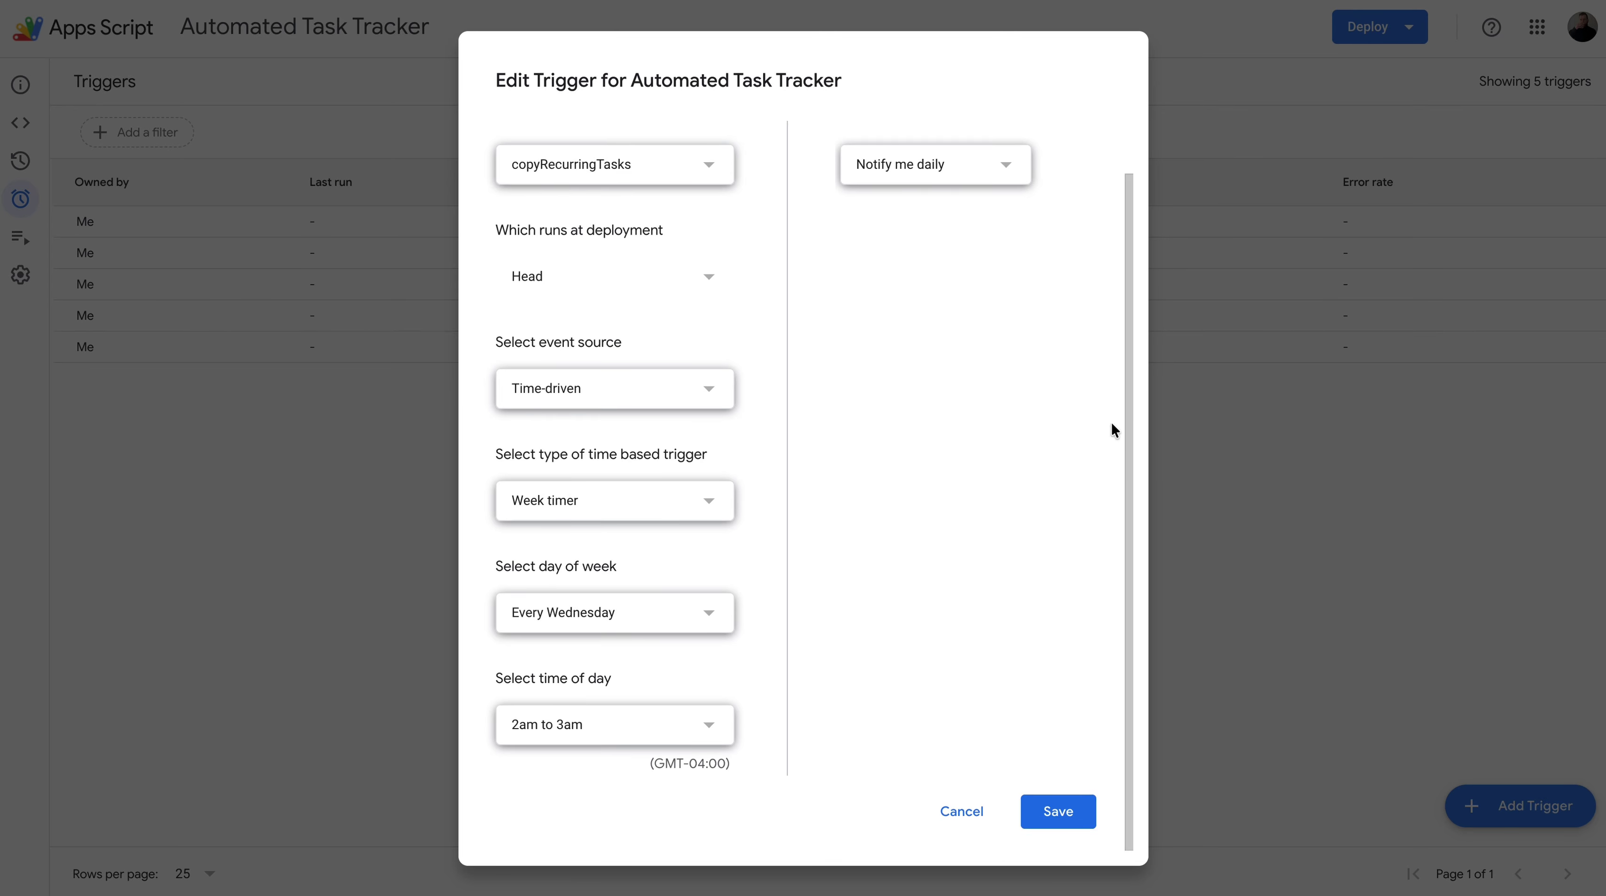
pyautogui.moveTo(1125, 412); pyautogui.dragTo(1130, 321)
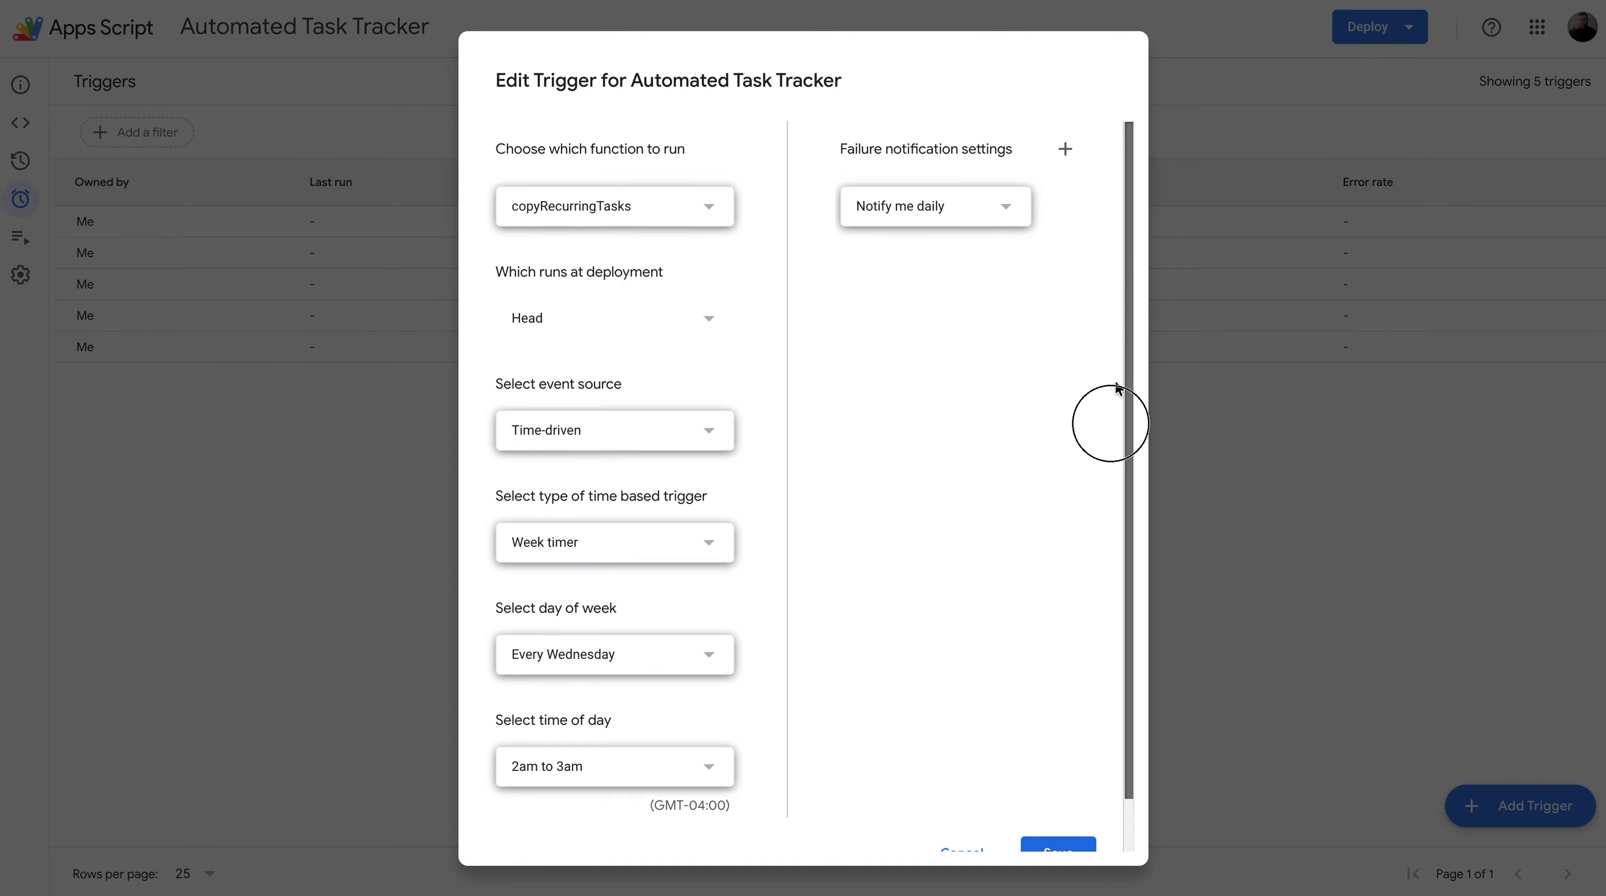
pyautogui.scroll(-1, 1112, 423)
pyautogui.click(1032, 771)
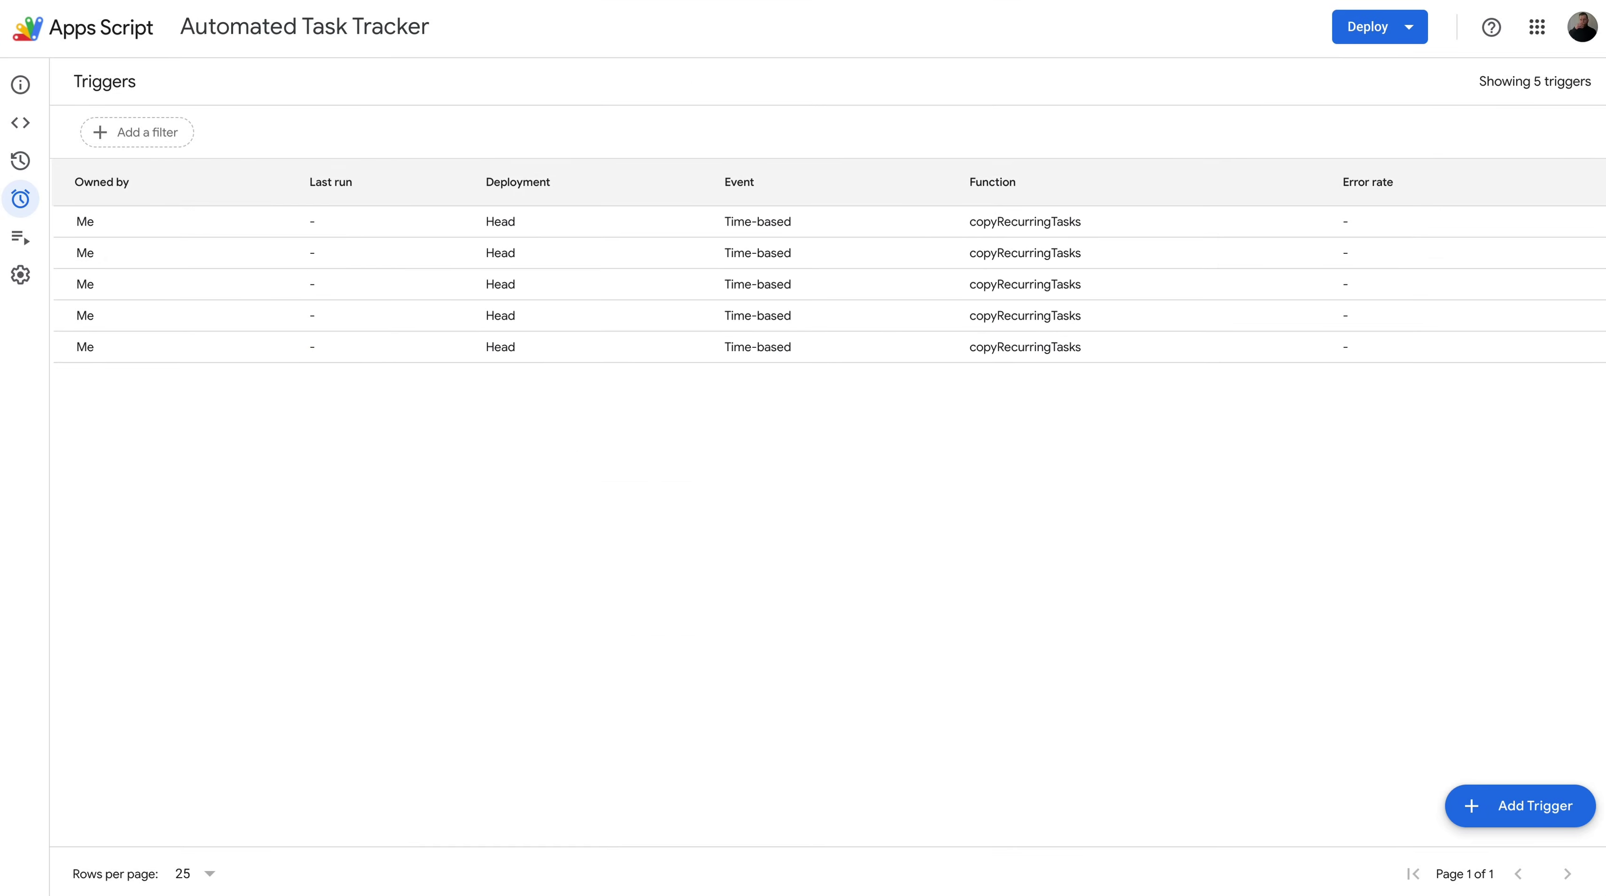
# Step: Switch back to the Google Sheets spreadsheet and rename it "Modular Task Tracker Set Up"
pyautogui.click(383, 1)
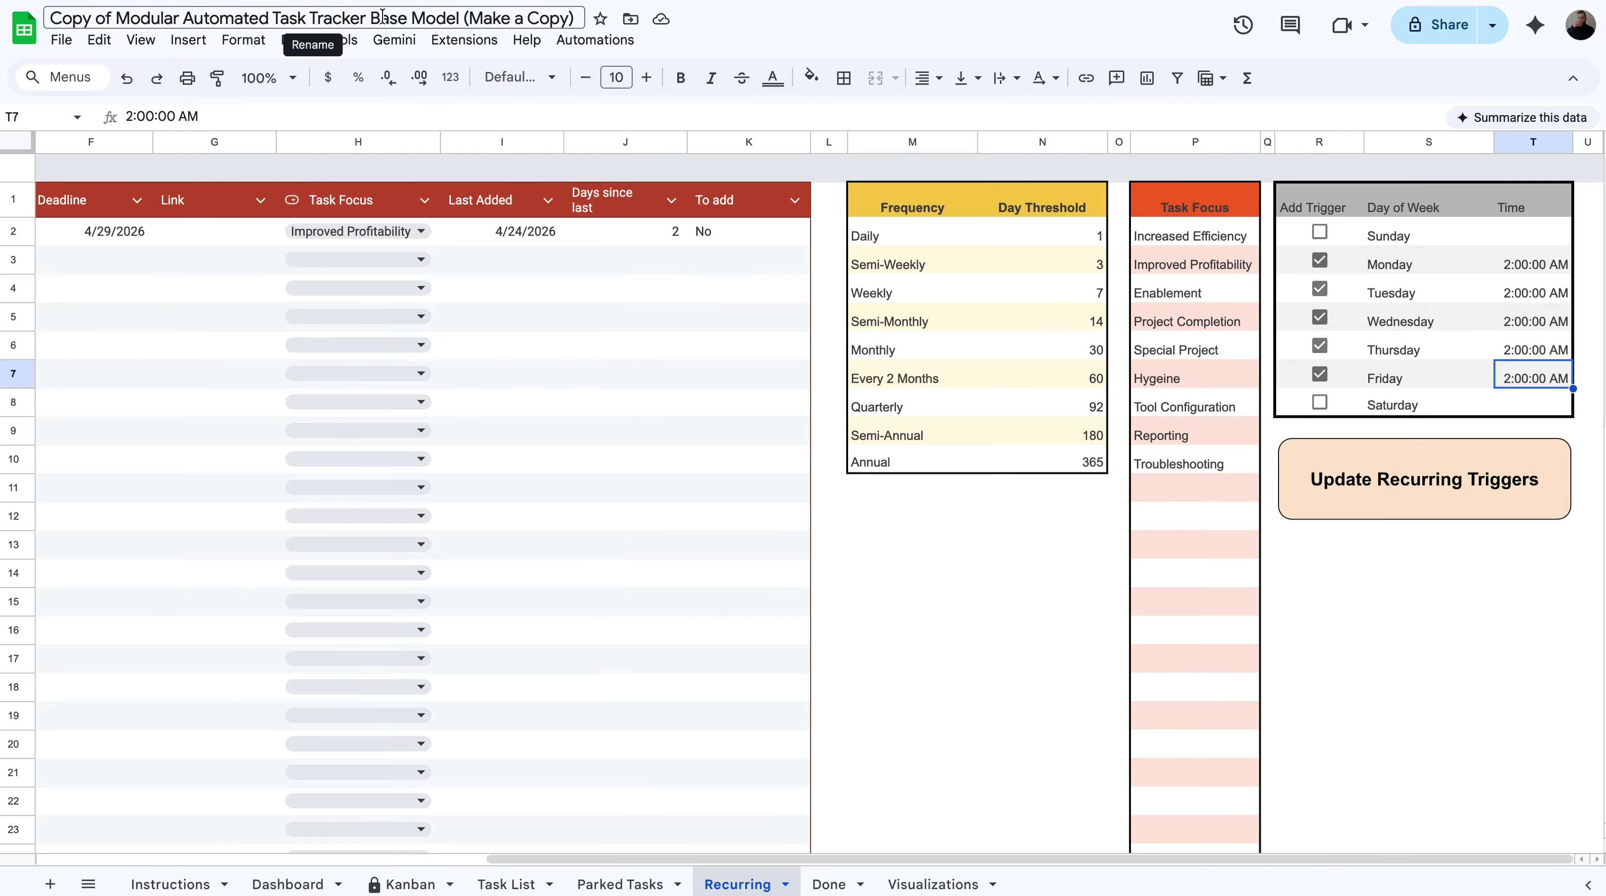
pyautogui.click(361, 14)
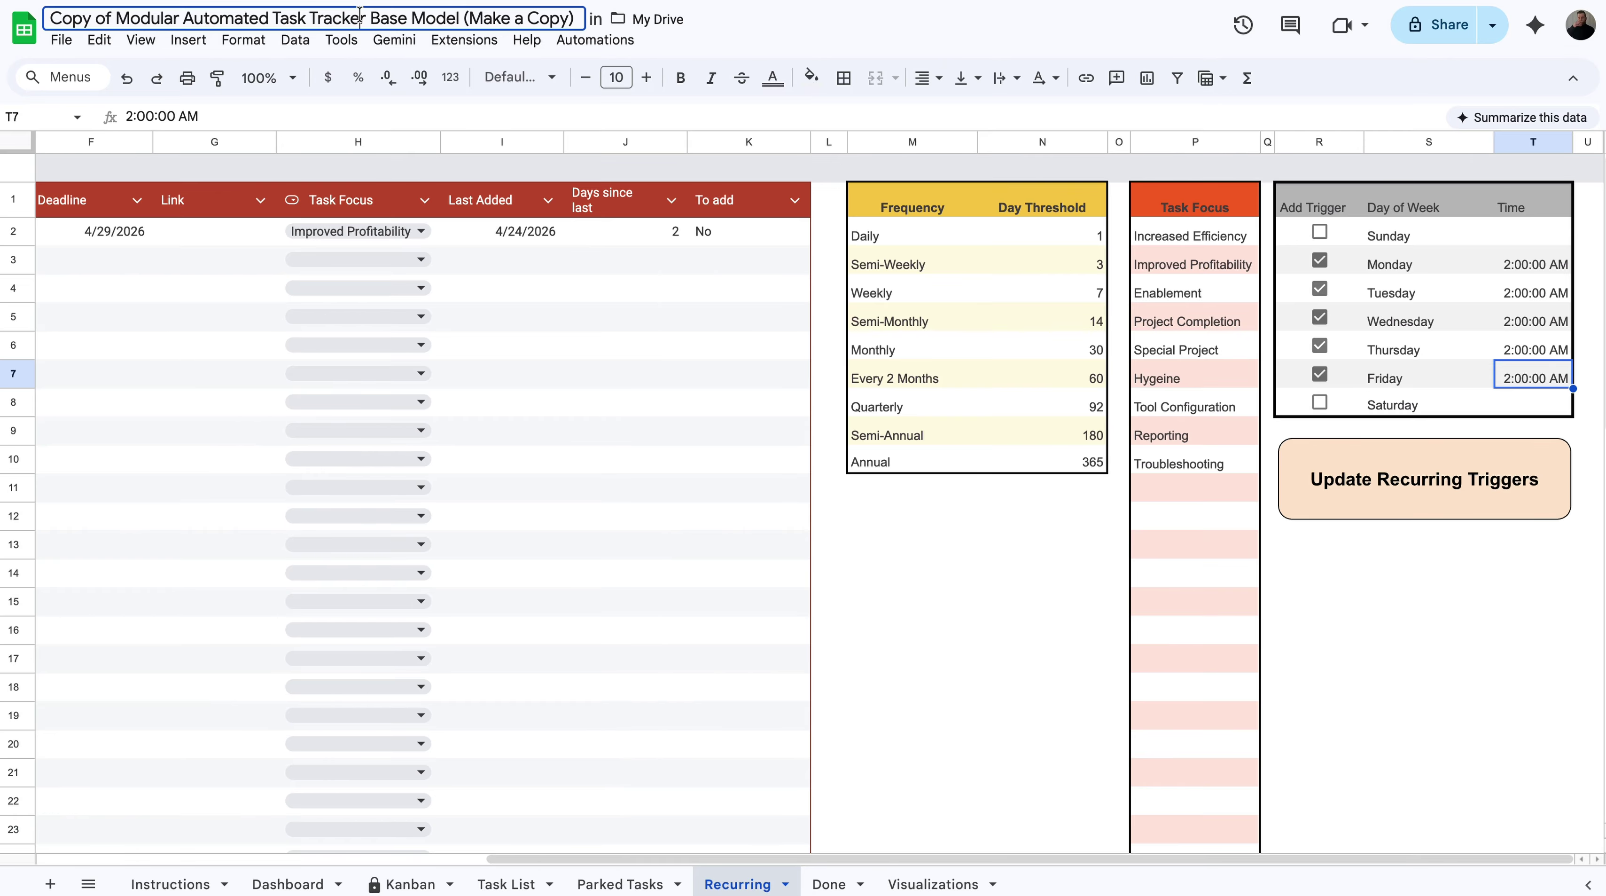
pyautogui.click(361, 14)
pyautogui.press('BackSpace')
pyautogui.write('Modu')
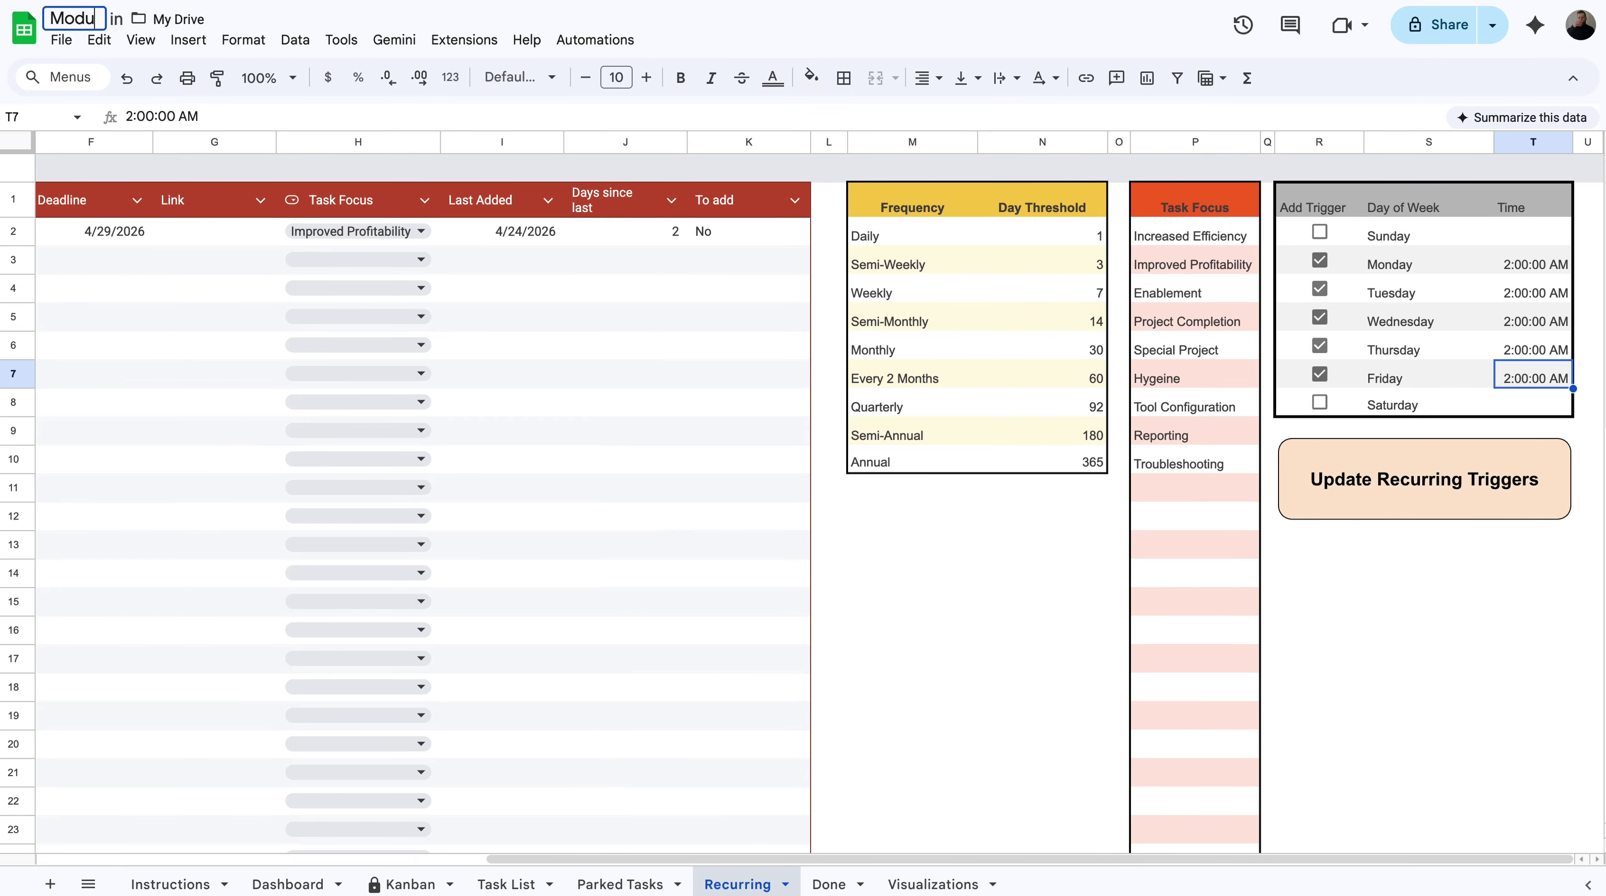
pyautogui.write('lar Task Trac')
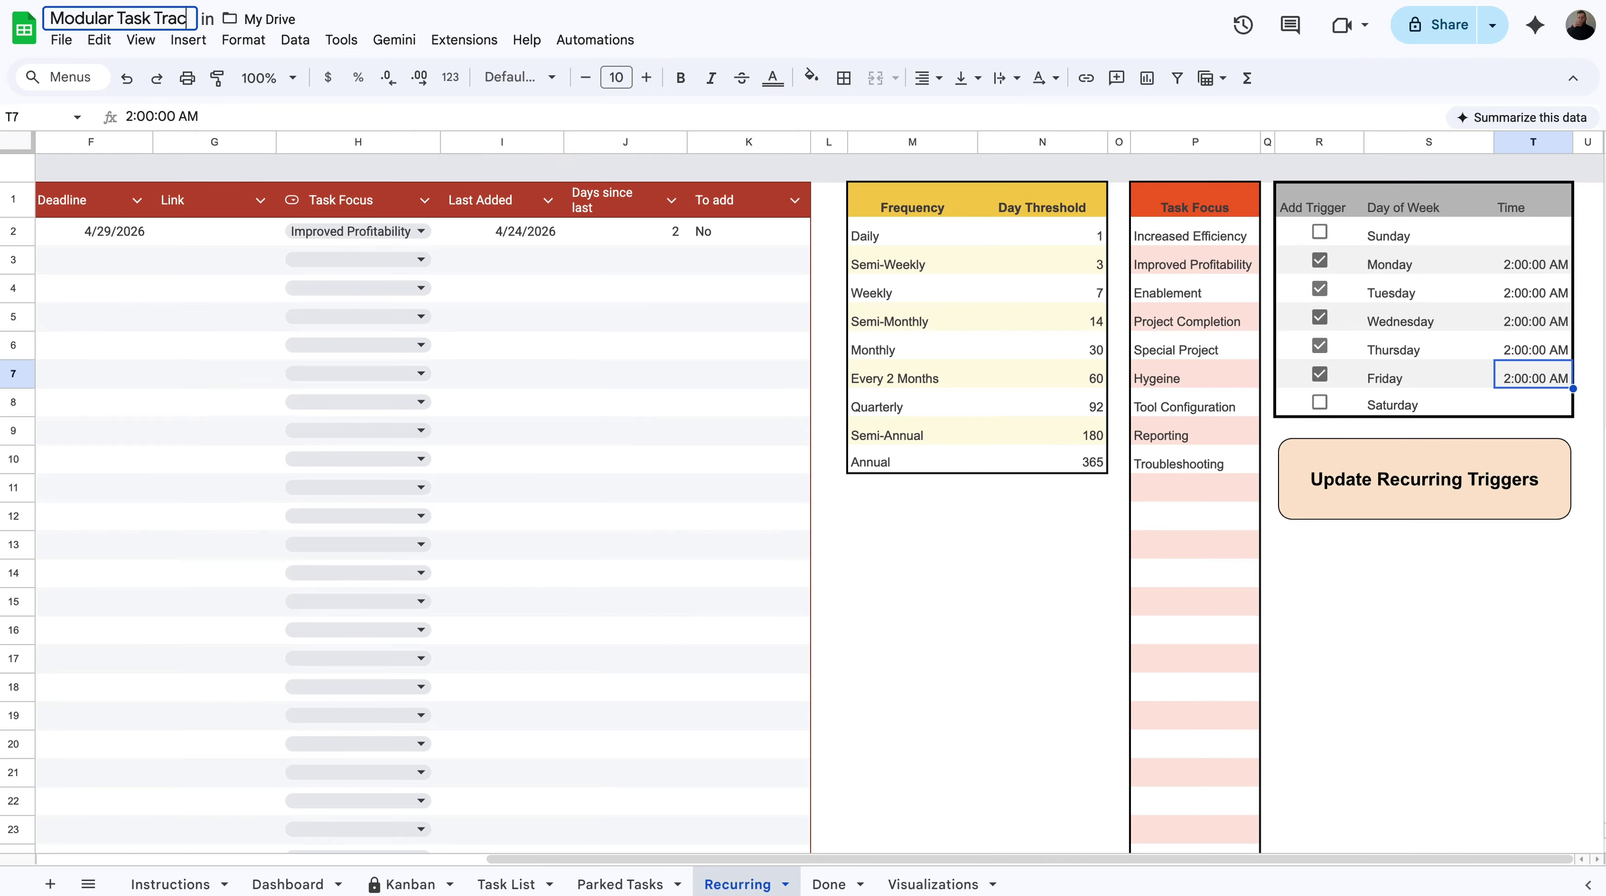
pyautogui.write('ker Set Up')
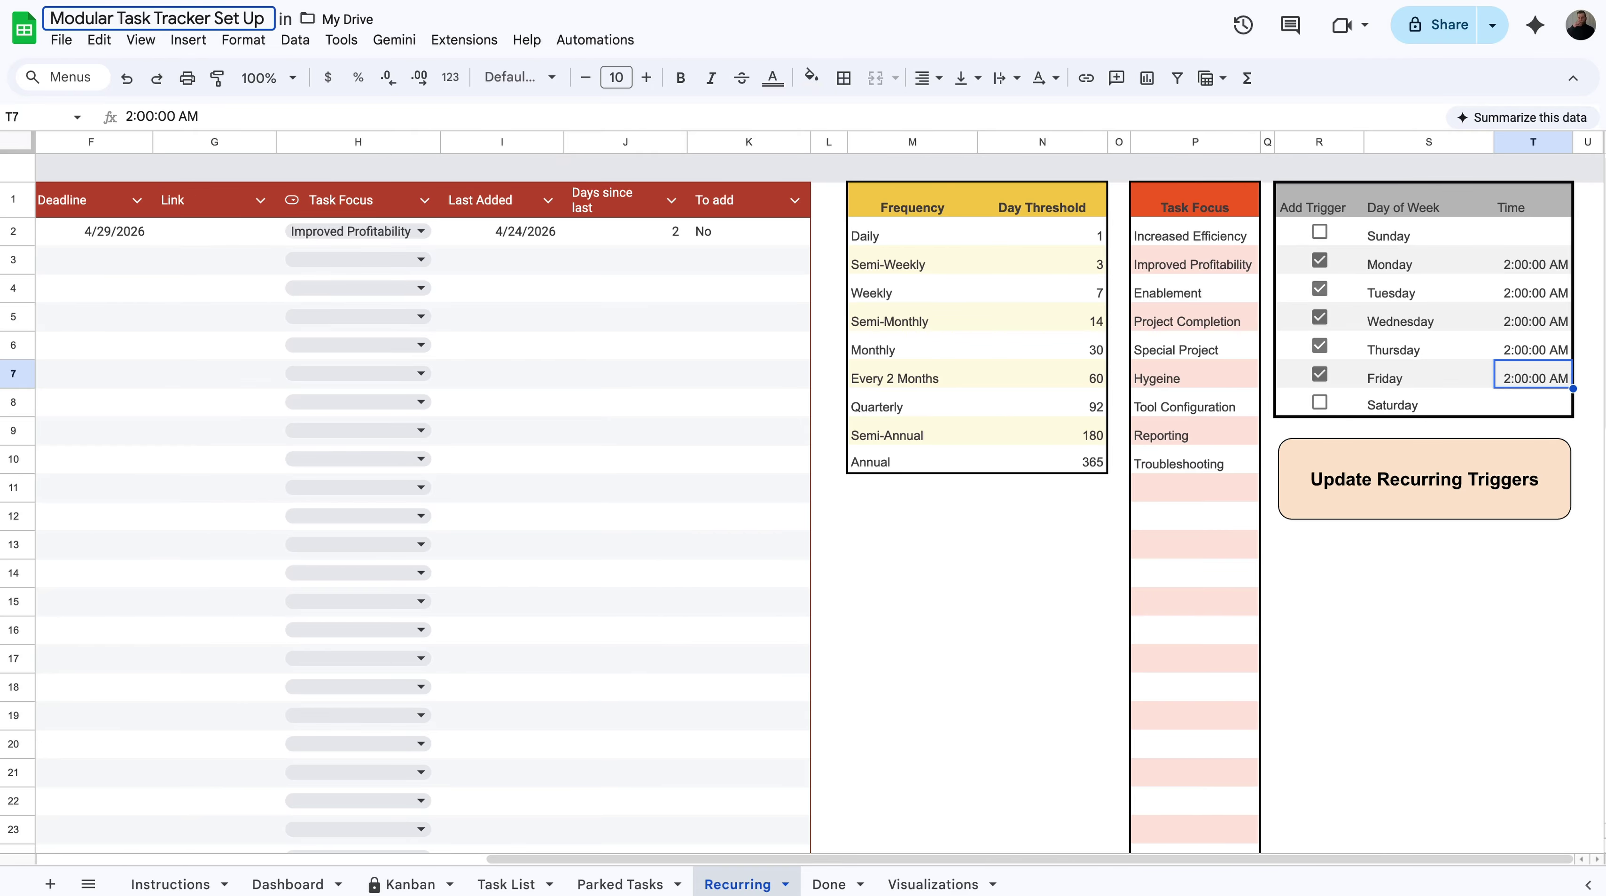
pyautogui.press('Return')
# Step: Set the Clean Inbox task's Last Added date to 4/22/2026
pyautogui.hscroll(-5, 885, 230)
pyautogui.click(885, 230)
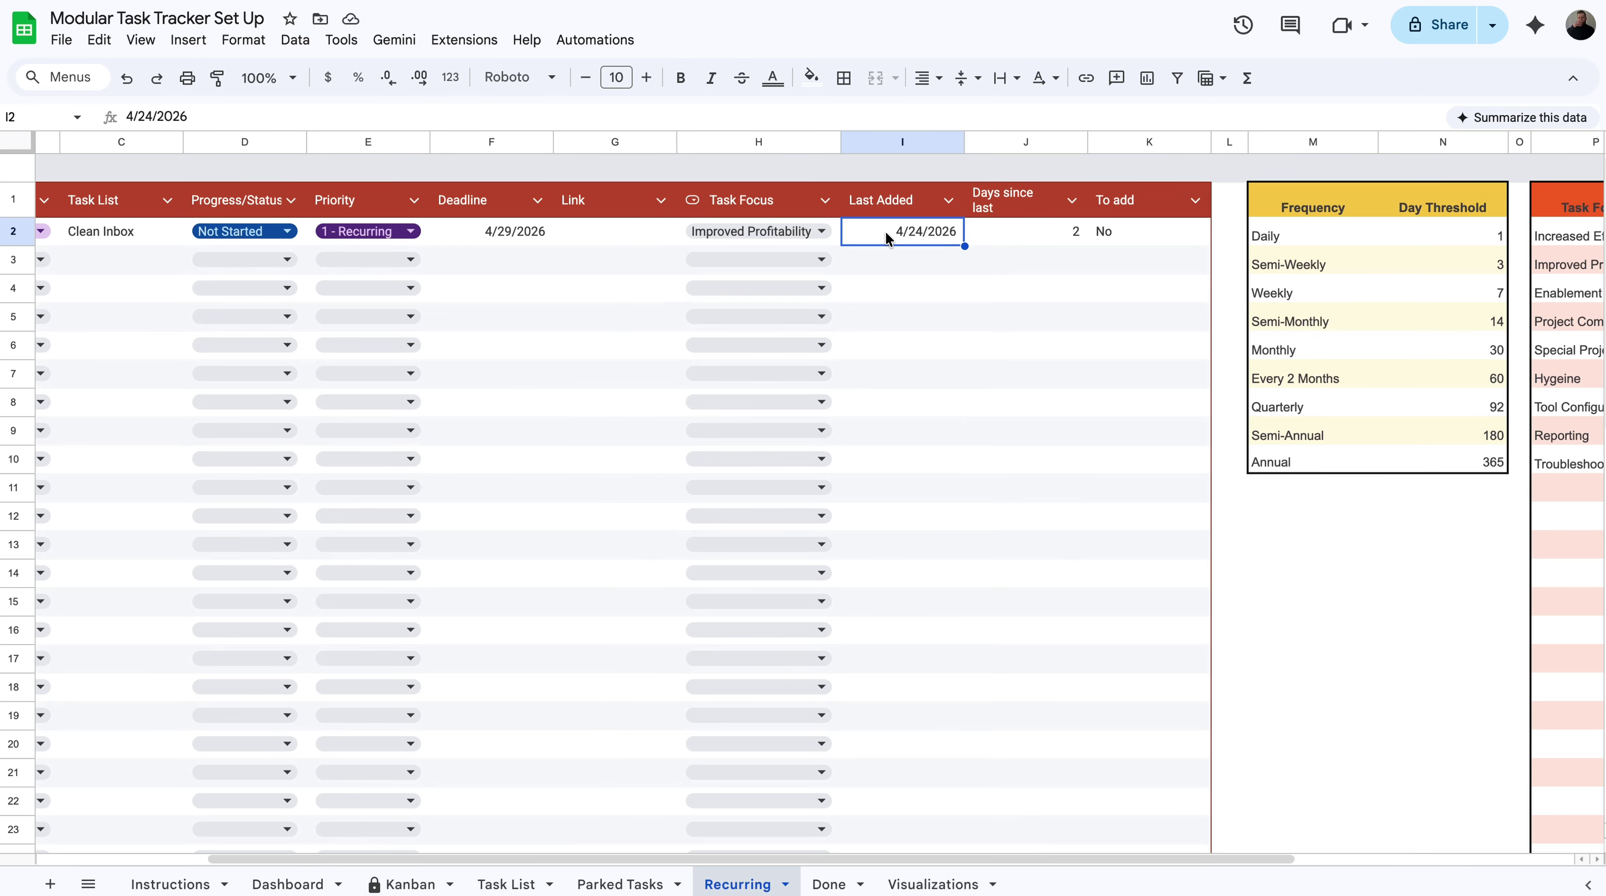
pyautogui.doubleClick(884, 230)
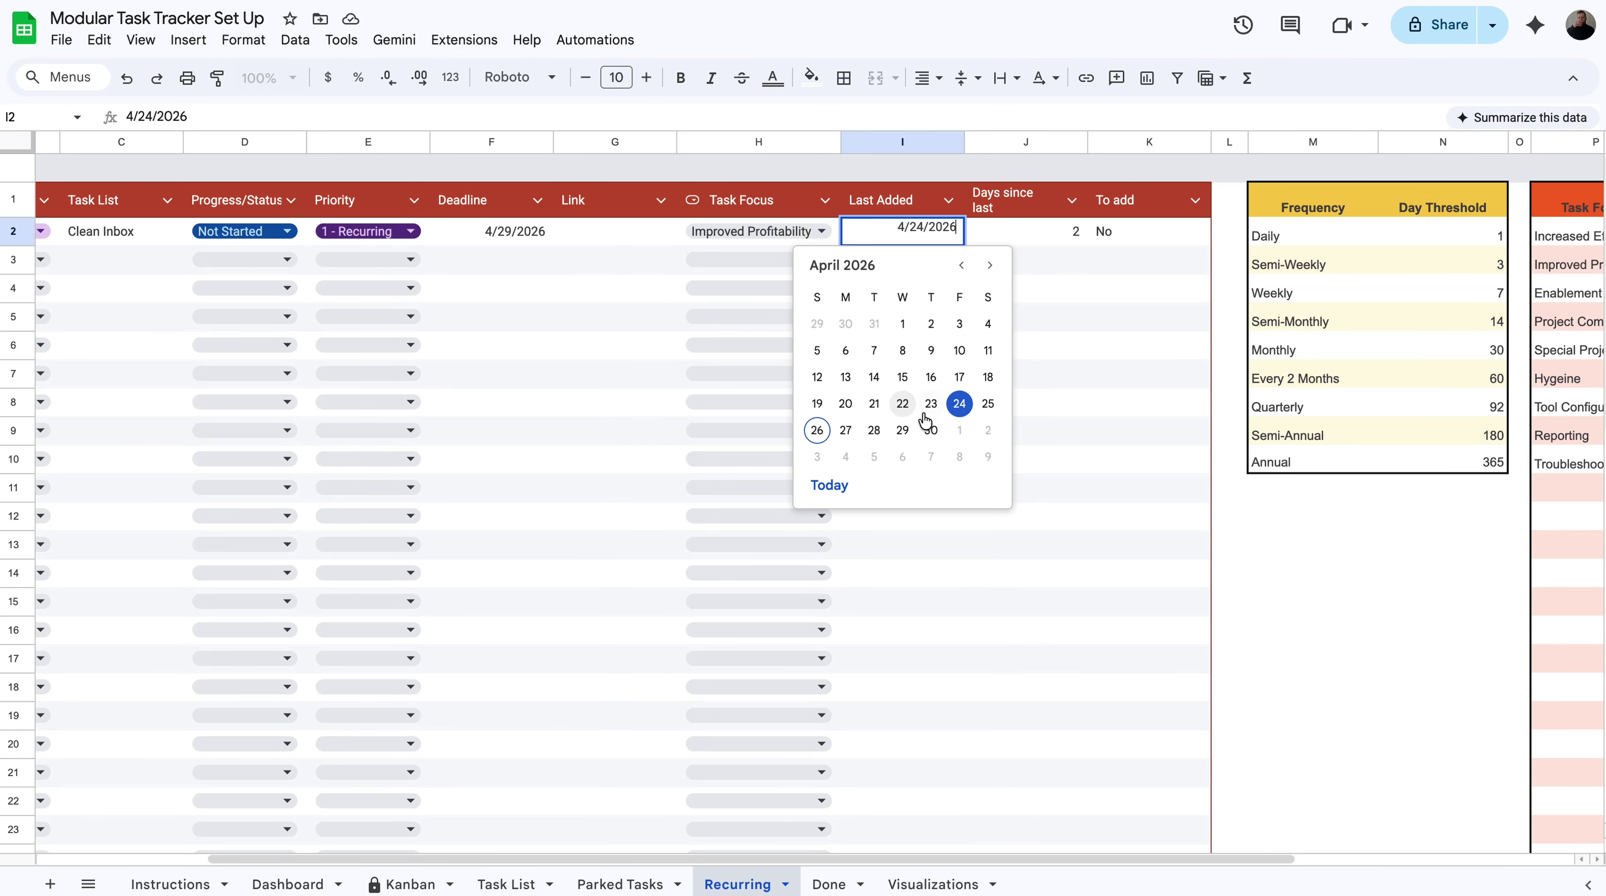
pyautogui.click(903, 403)
# Step: Check the Clean Inbox task's To add value and run the Add Recurring automation
pyautogui.click(1135, 229)
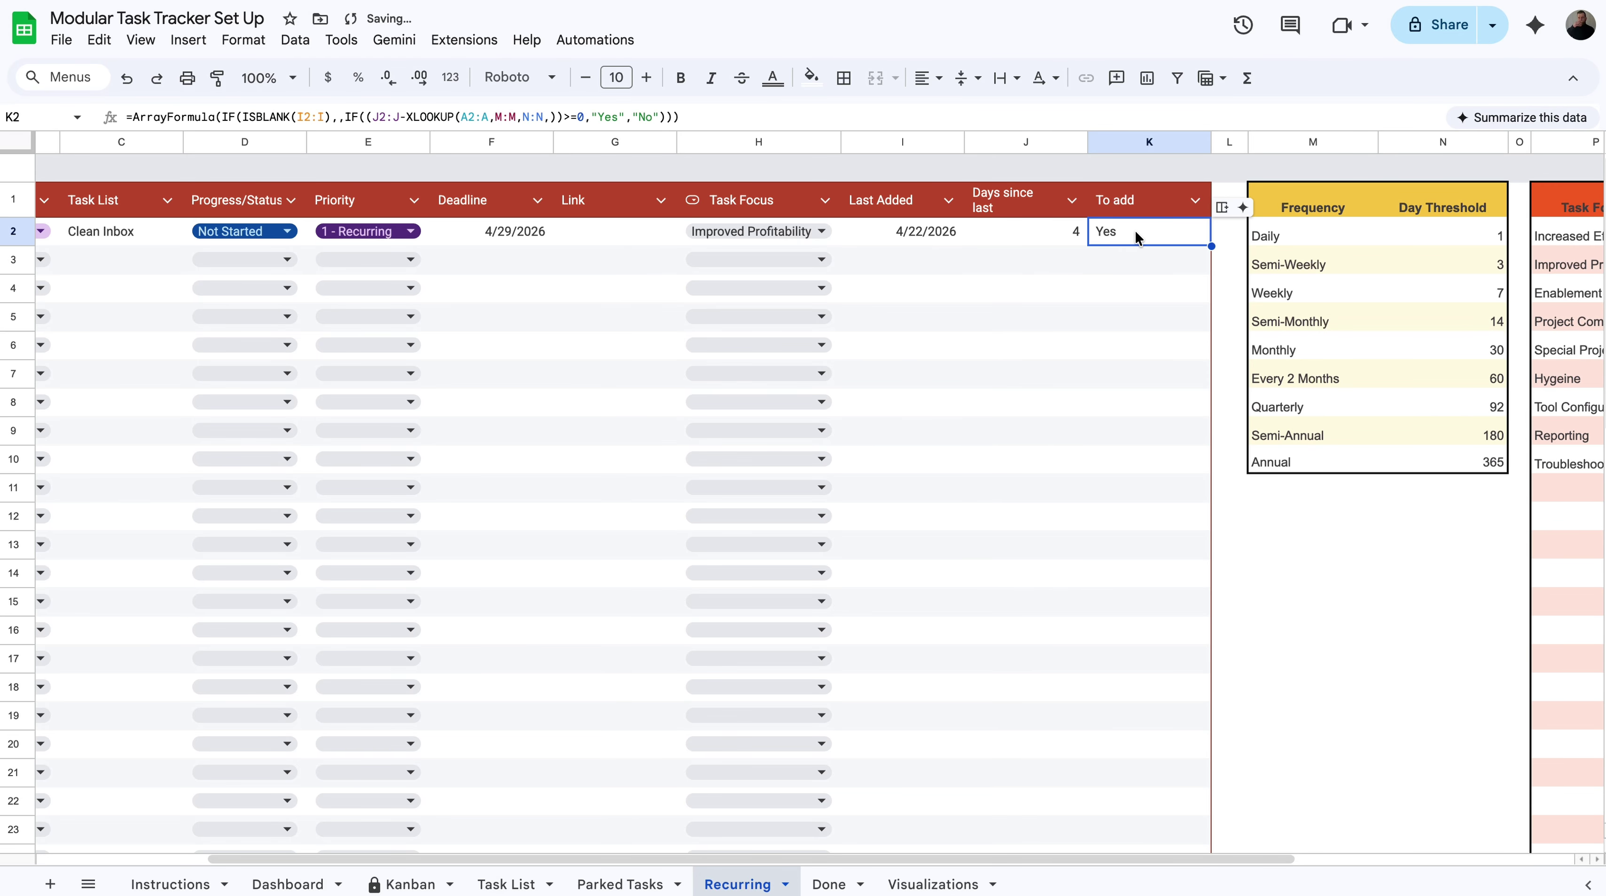
pyautogui.click(595, 44)
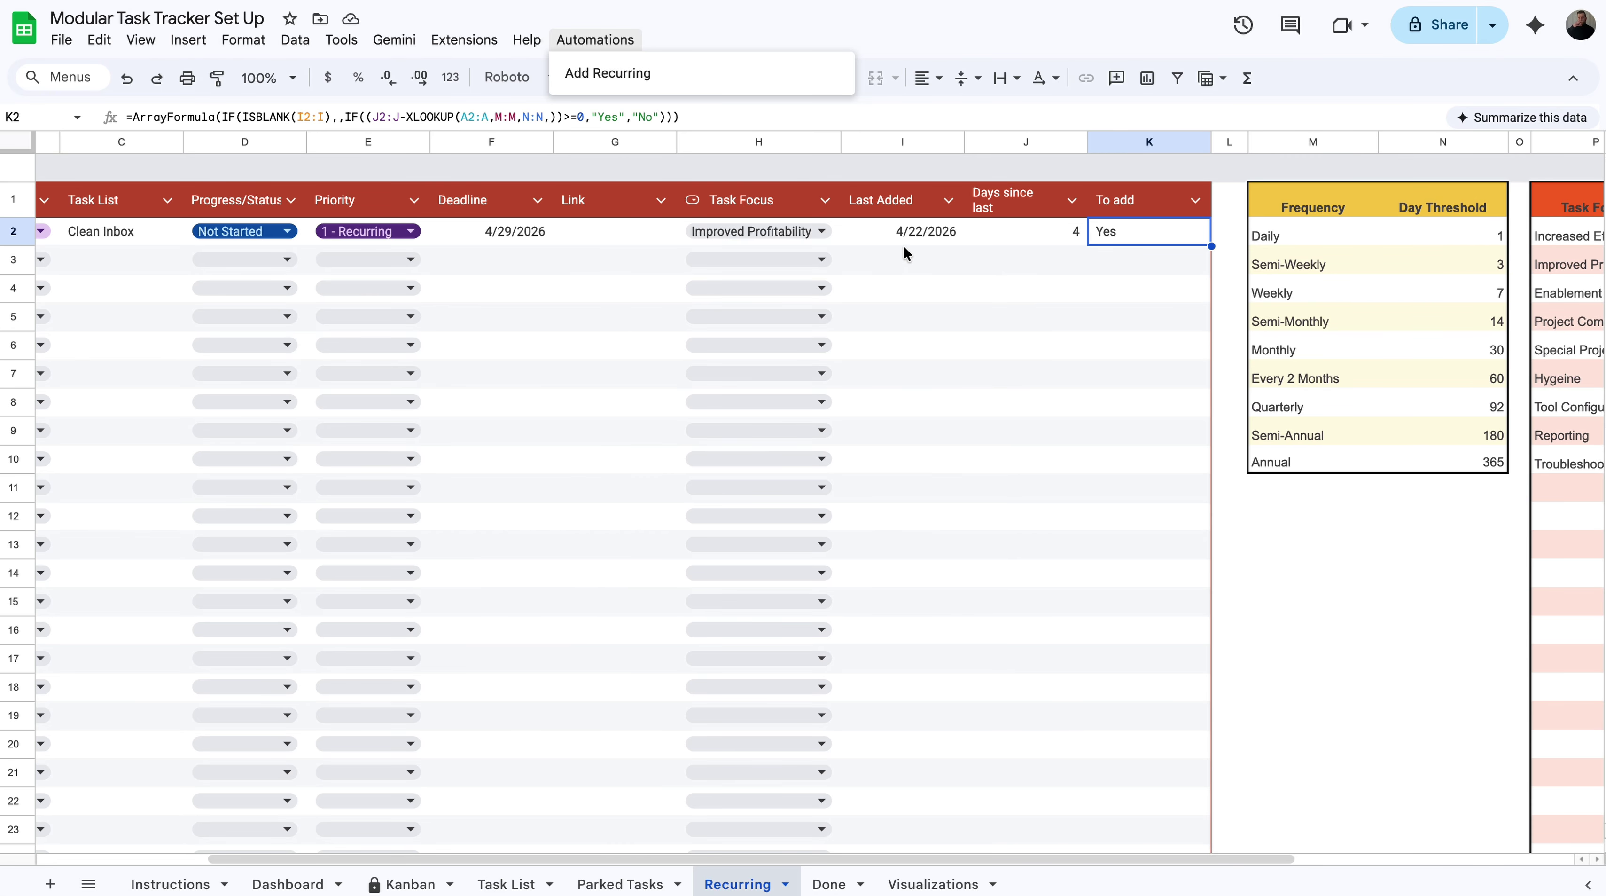
pyautogui.click(690, 84)
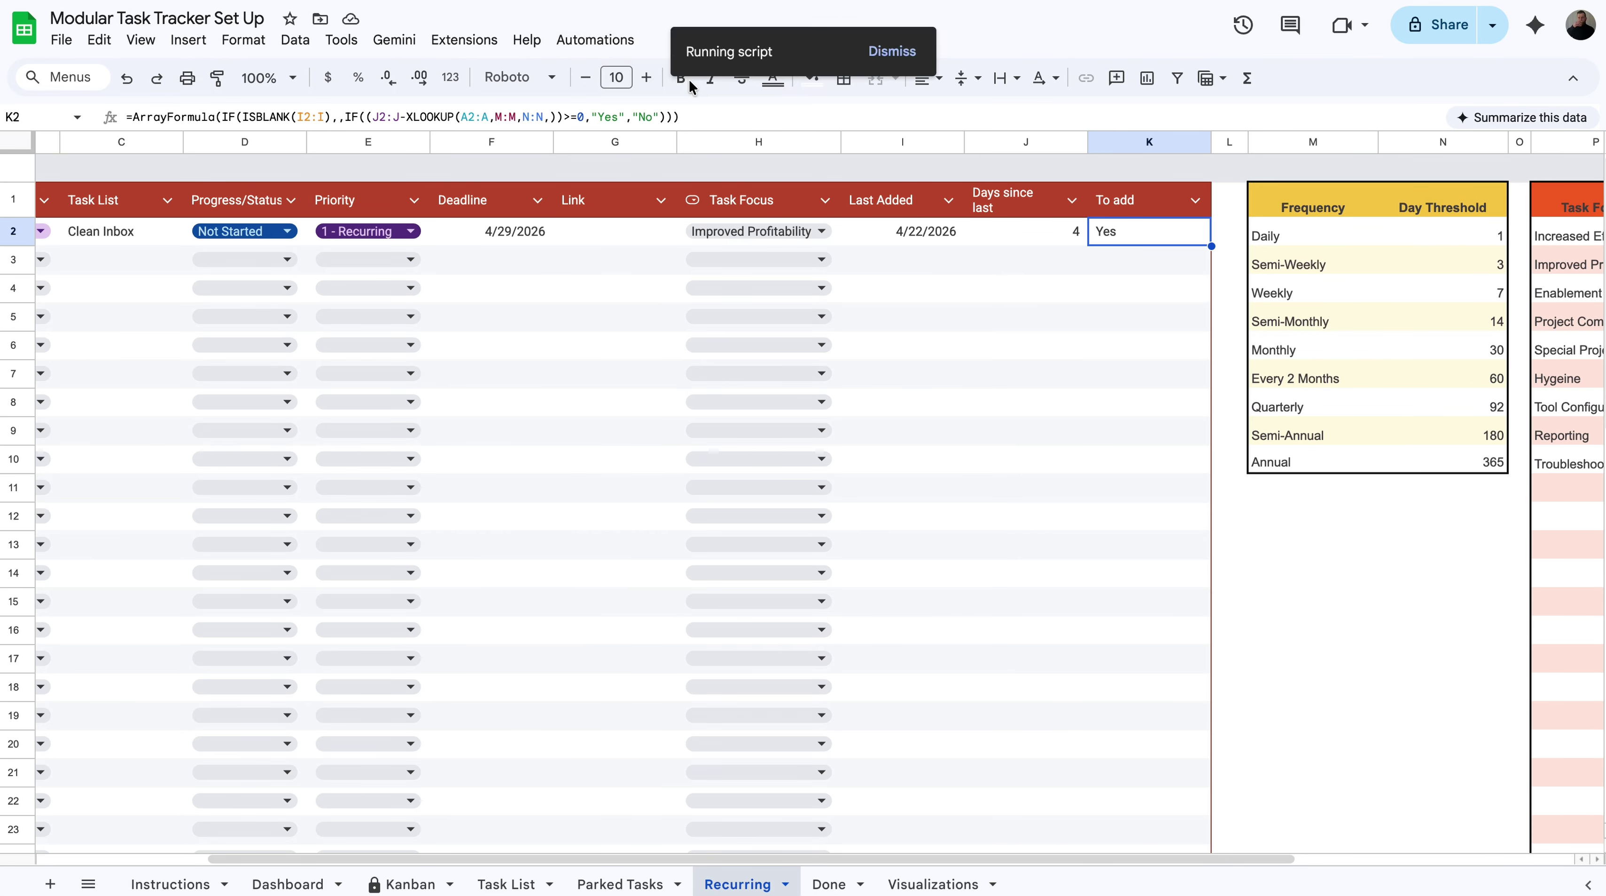
# Step: Check Clean Inbox's last-added date and days since last on the Recurring sheet, plus its Task Added date on the Task List sheet
pyautogui.click(940, 230)
pyautogui.click(1053, 234)
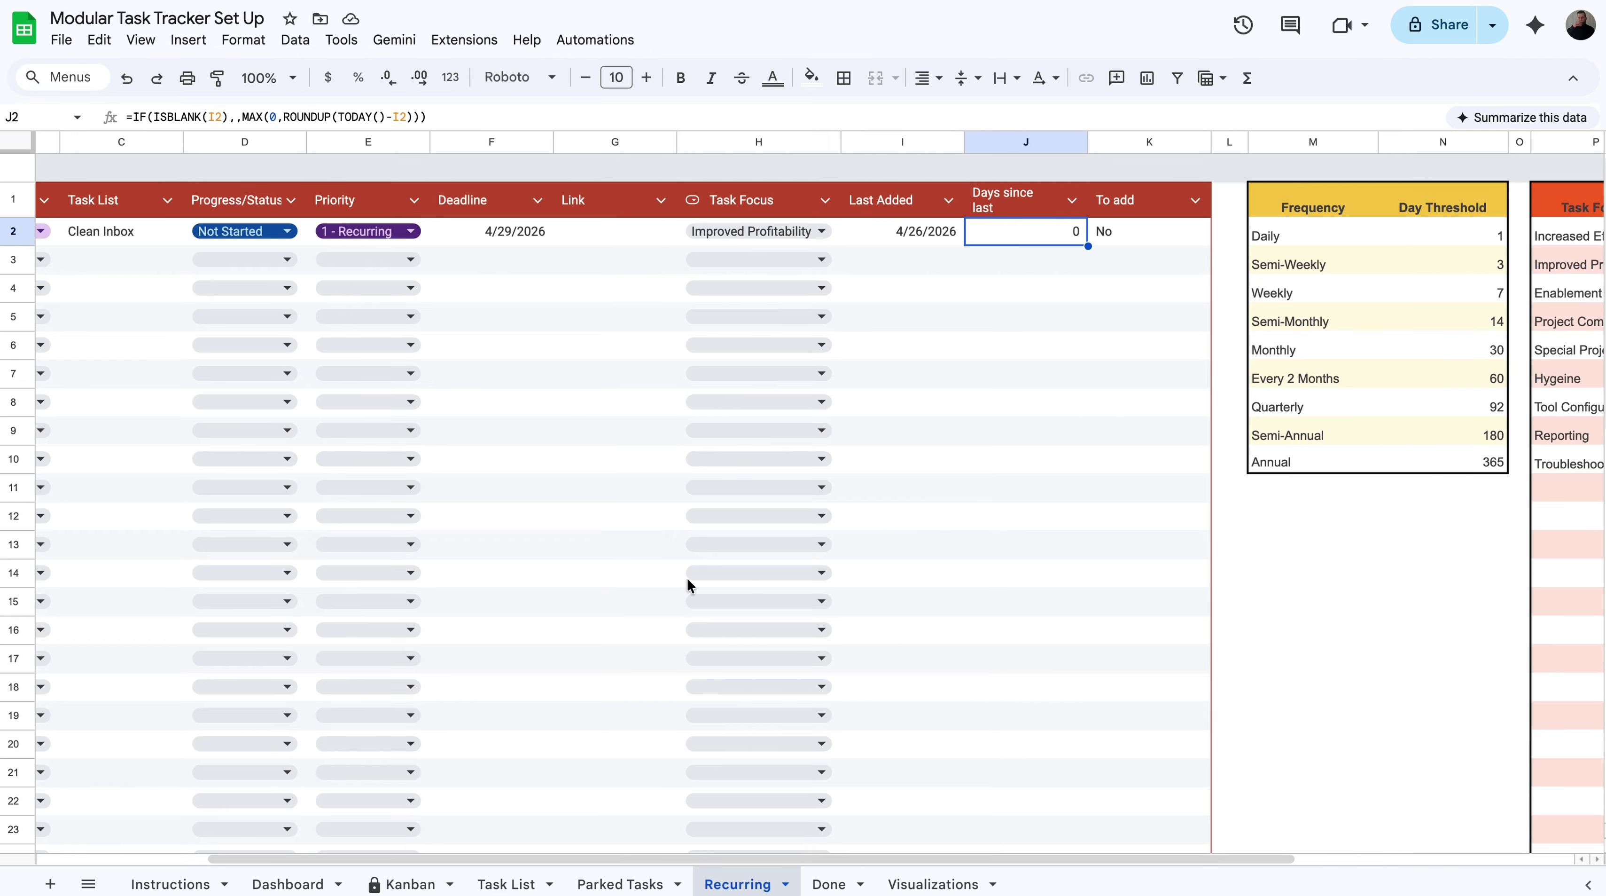
pyautogui.click(502, 881)
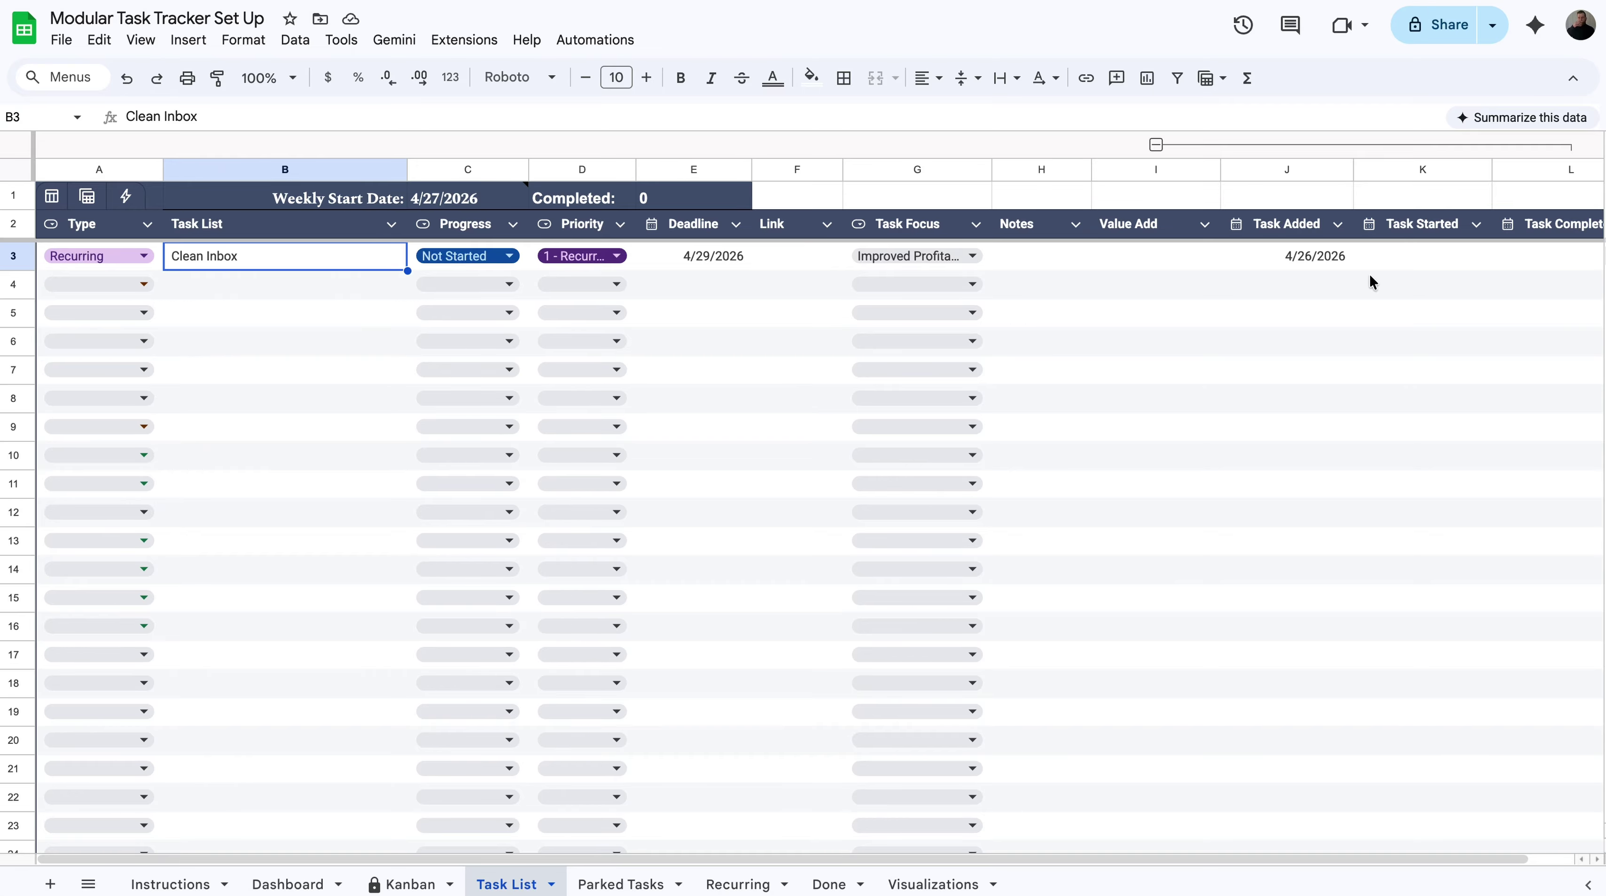
pyautogui.click(1285, 254)
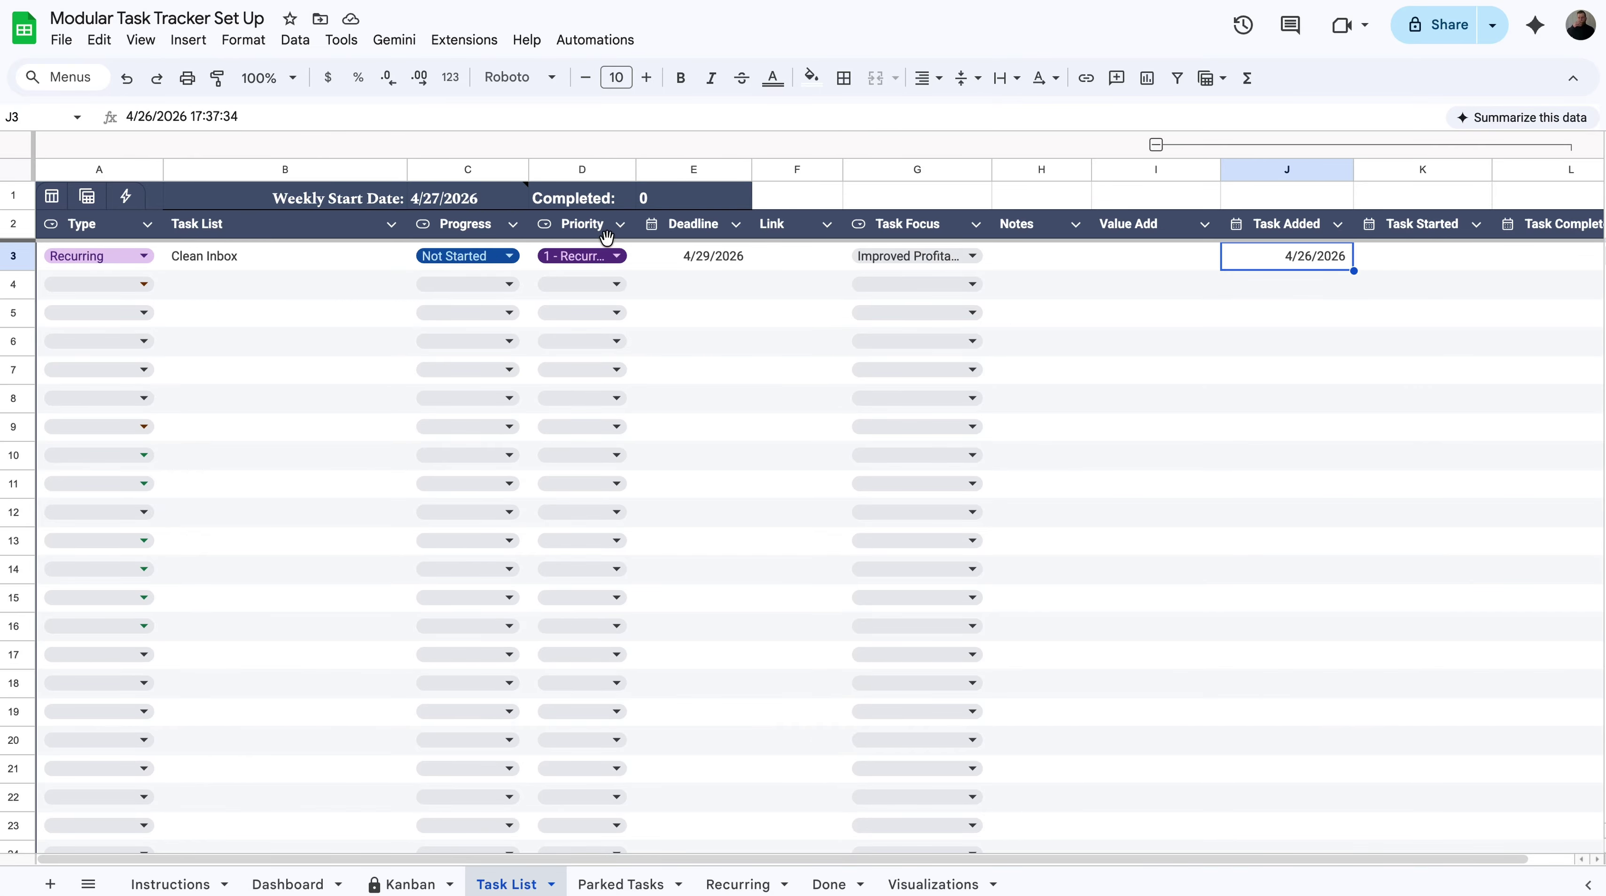
# Step: Set the Clean Inbox task's progress to Pending and check its Task Started date
pyautogui.click(482, 257)
pyautogui.click(453, 318)
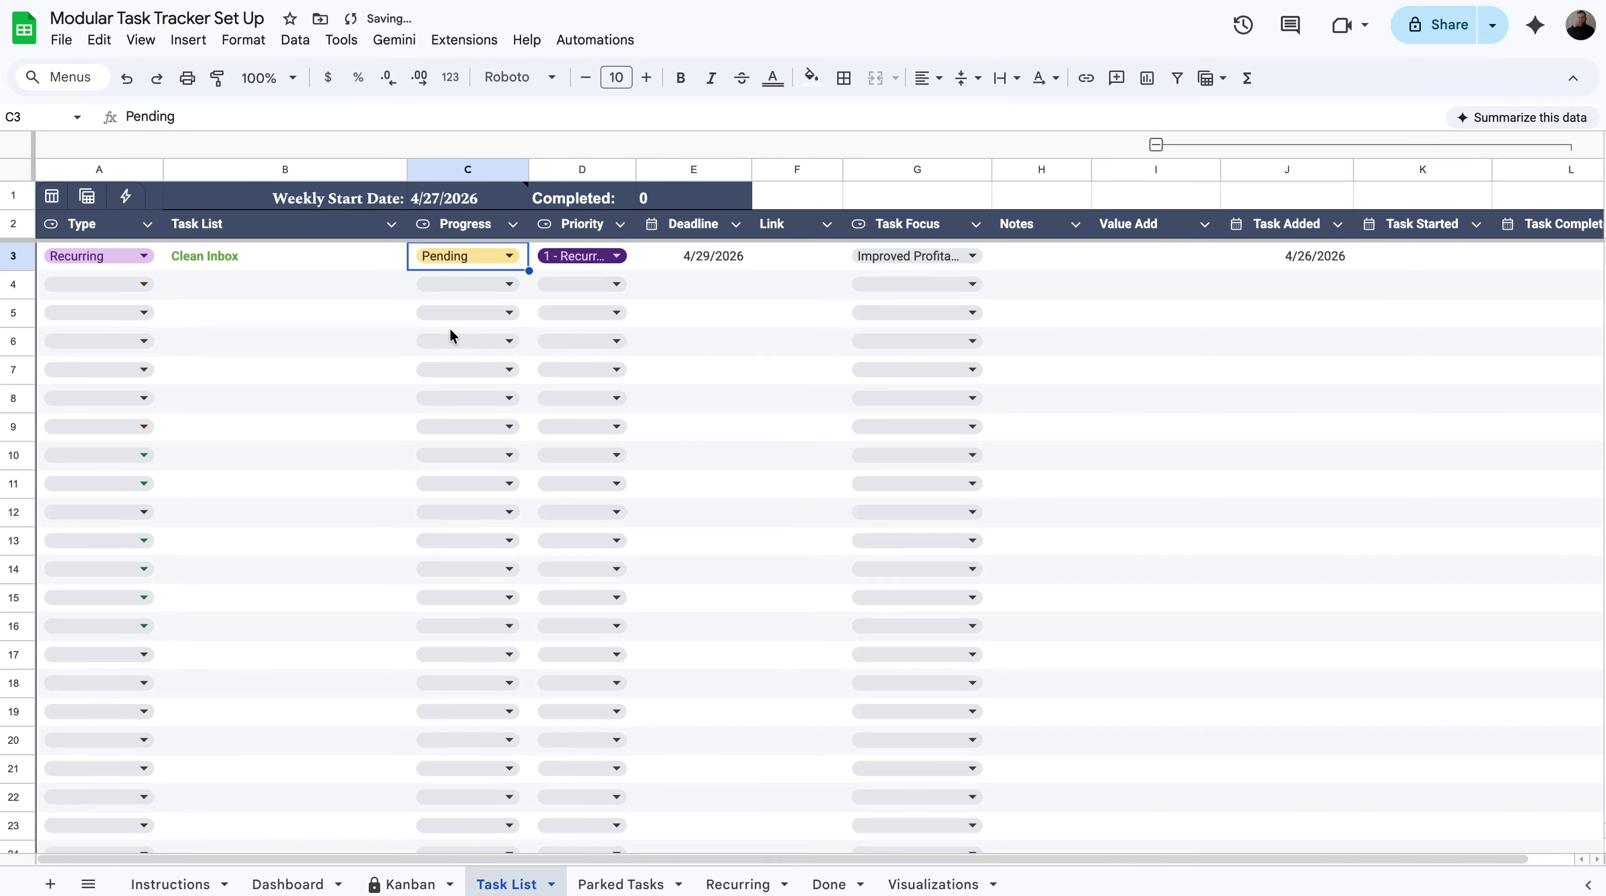
pyautogui.click(1436, 260)
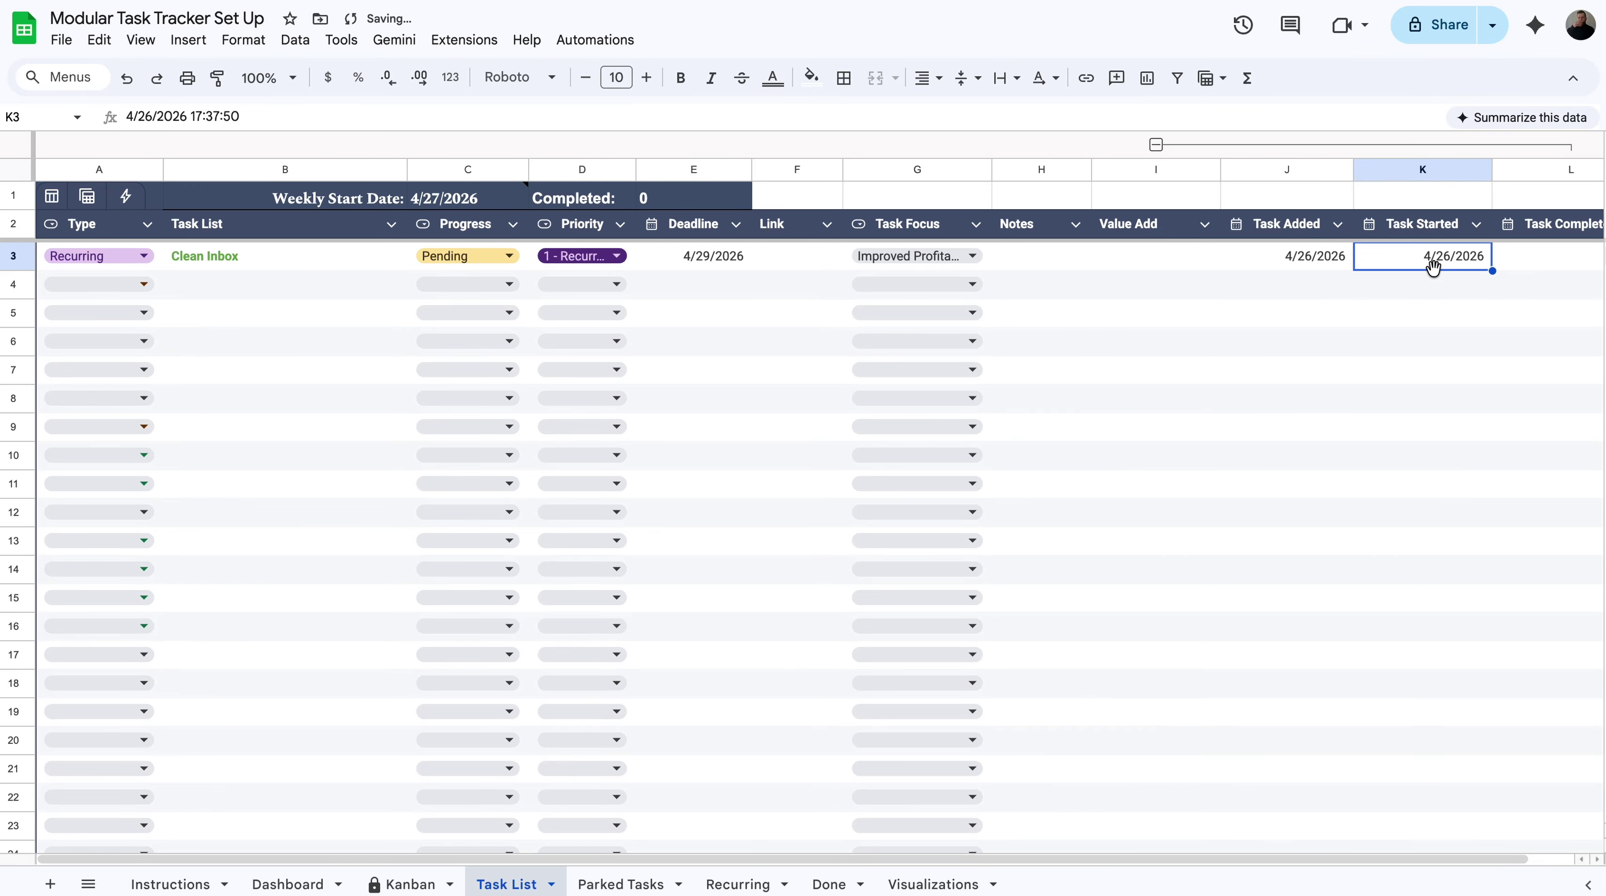
# Step: Set the Clean Inbox task's progress to Done and review its row on the Done sheet
pyautogui.doubleClick(474, 253)
pyautogui.click(457, 293)
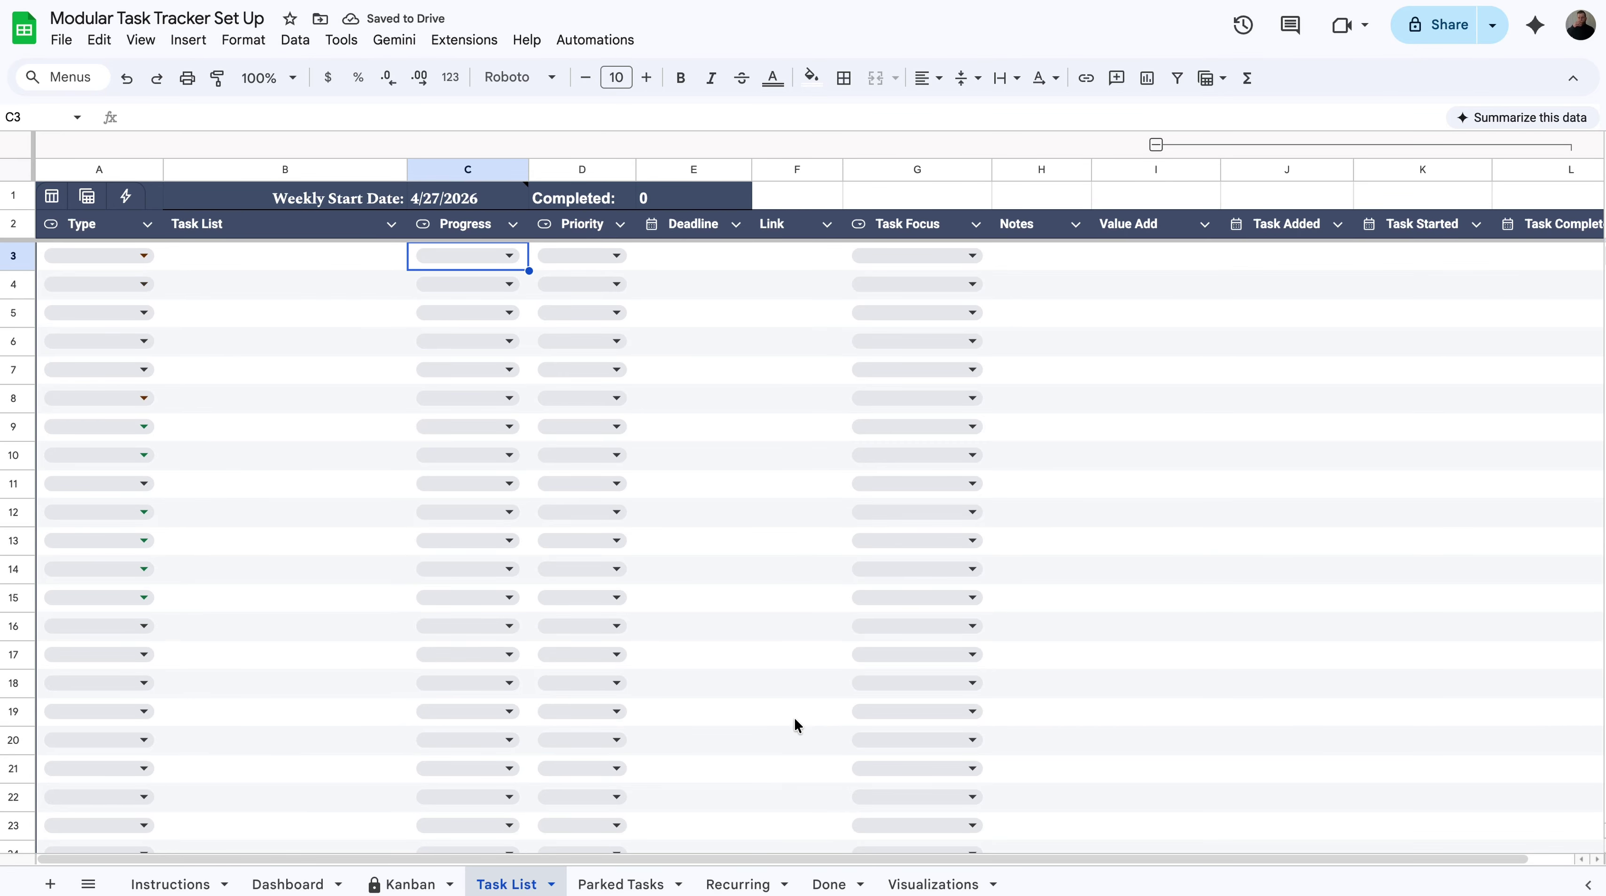
pyautogui.click(825, 883)
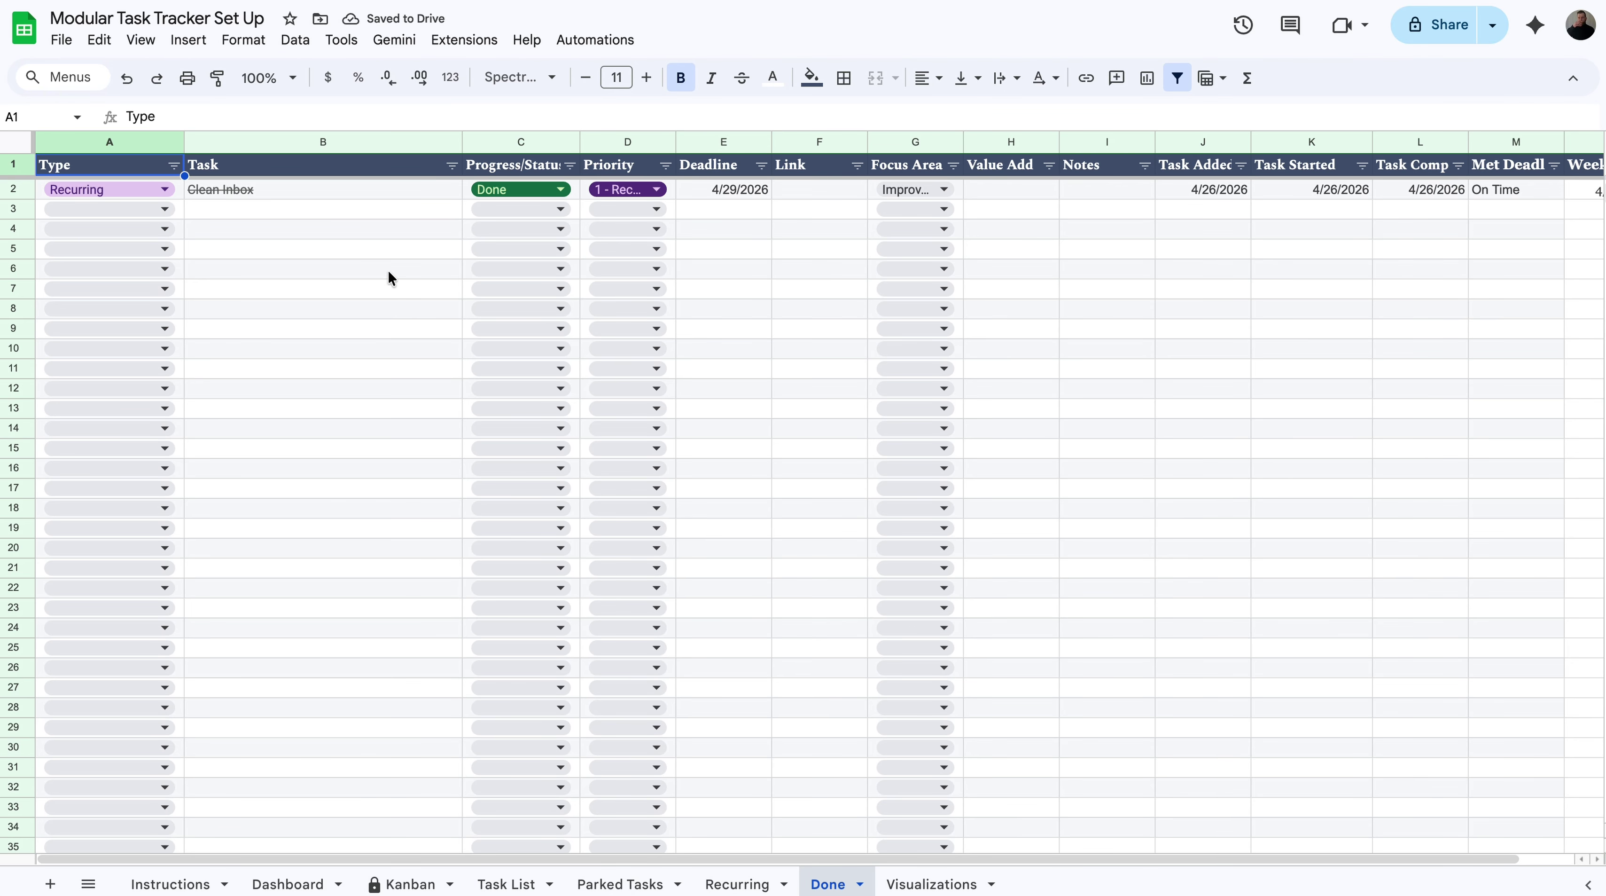
pyautogui.click(259, 194)
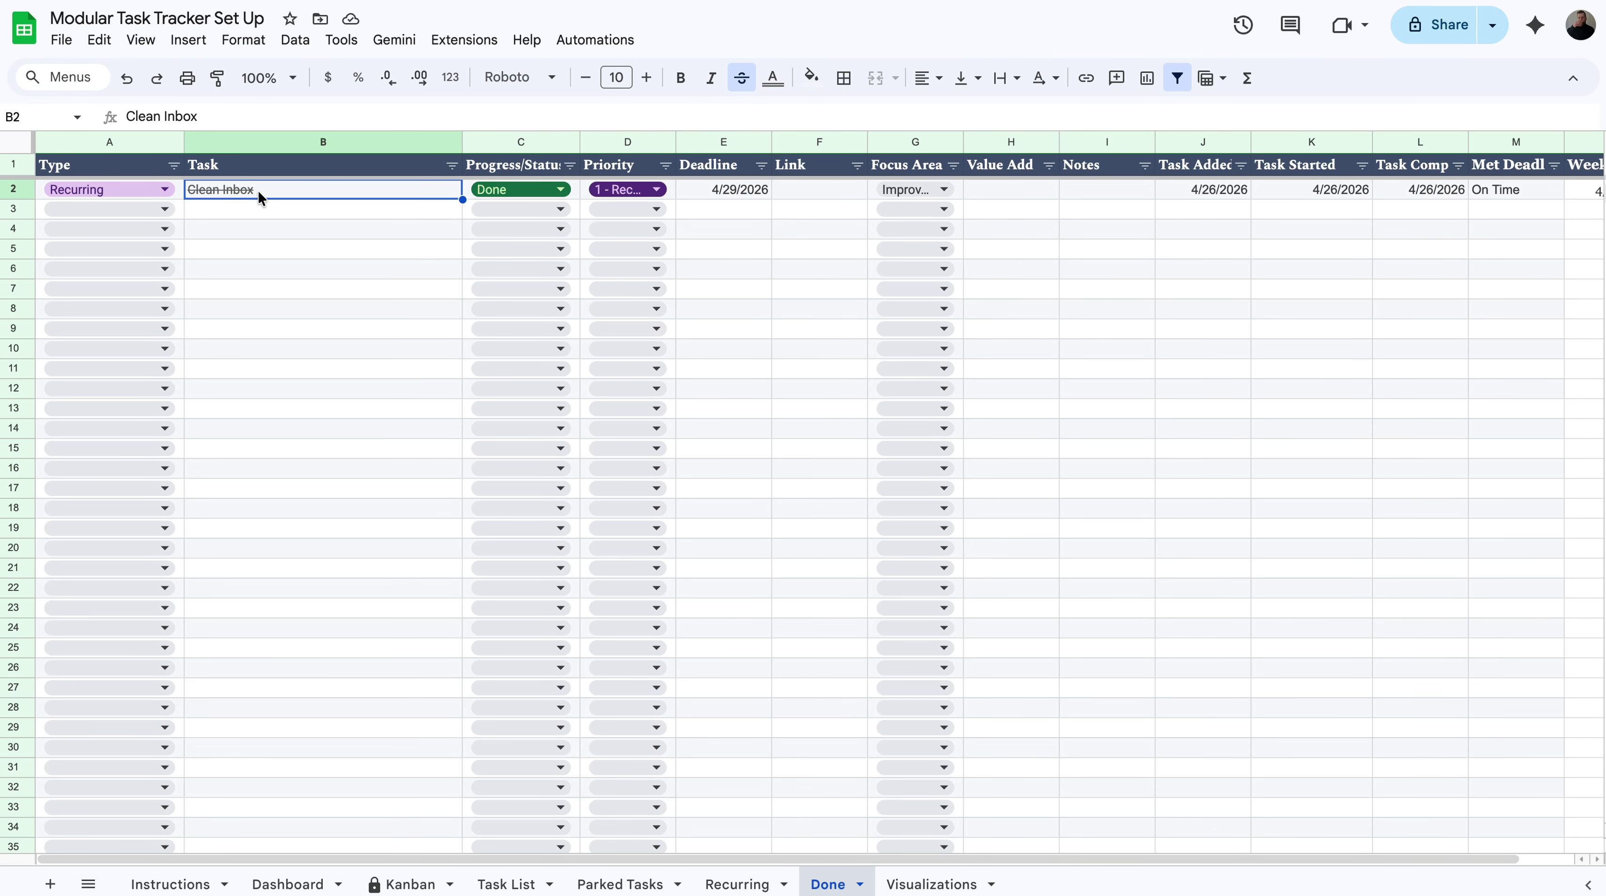
pyautogui.hscroll(1, 629, 530)
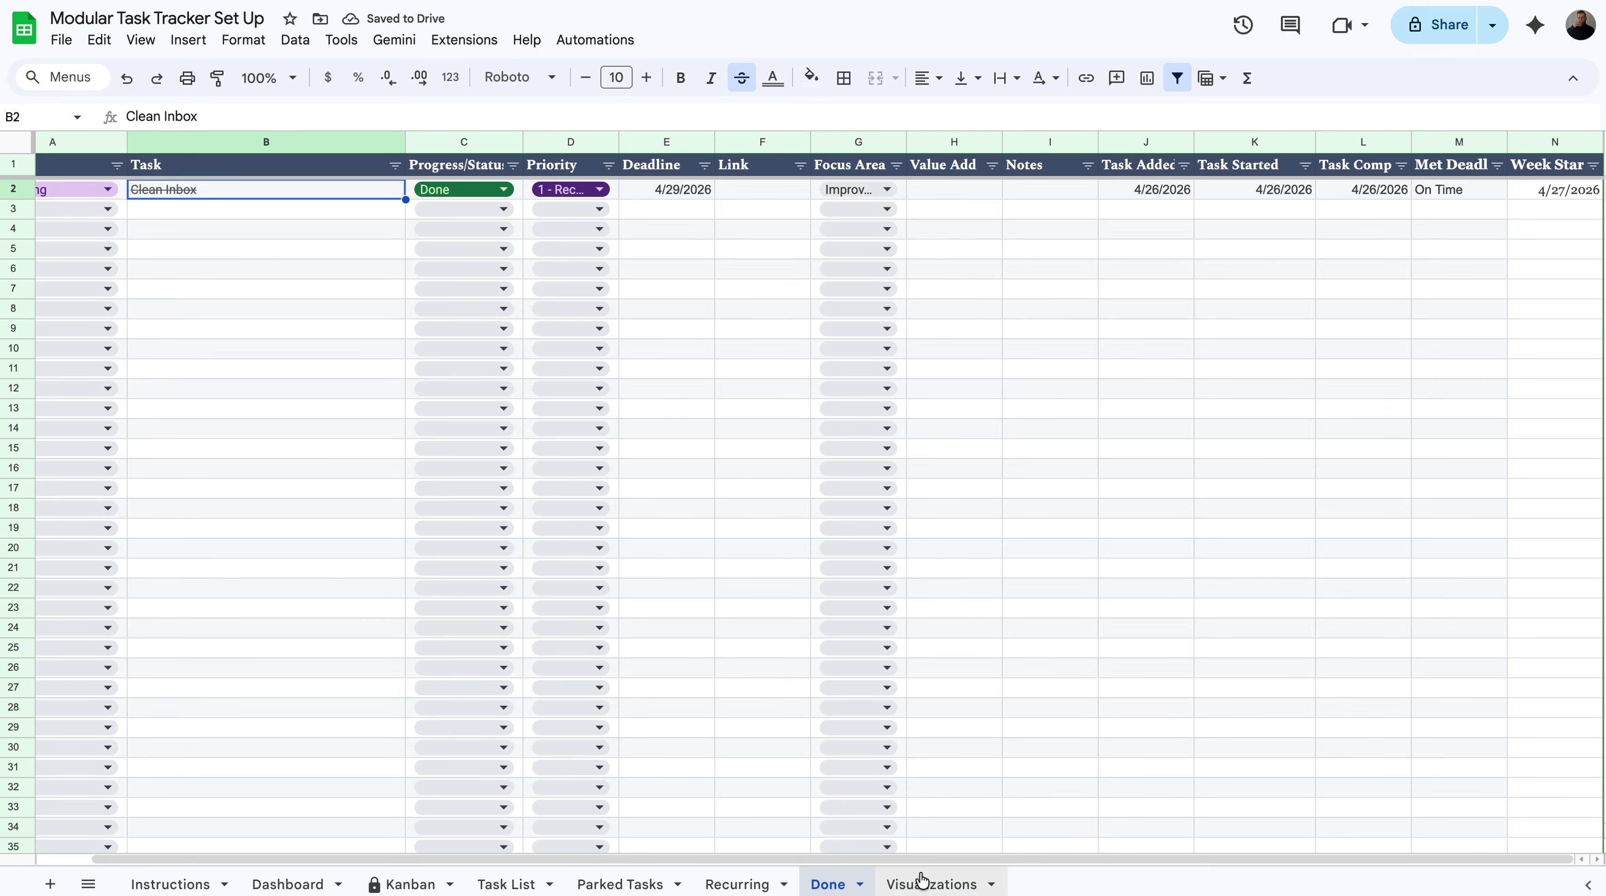
# Step: View the Visualizations sheet and unhide the Visualizations Worksheet sheet
pyautogui.click(921, 881)
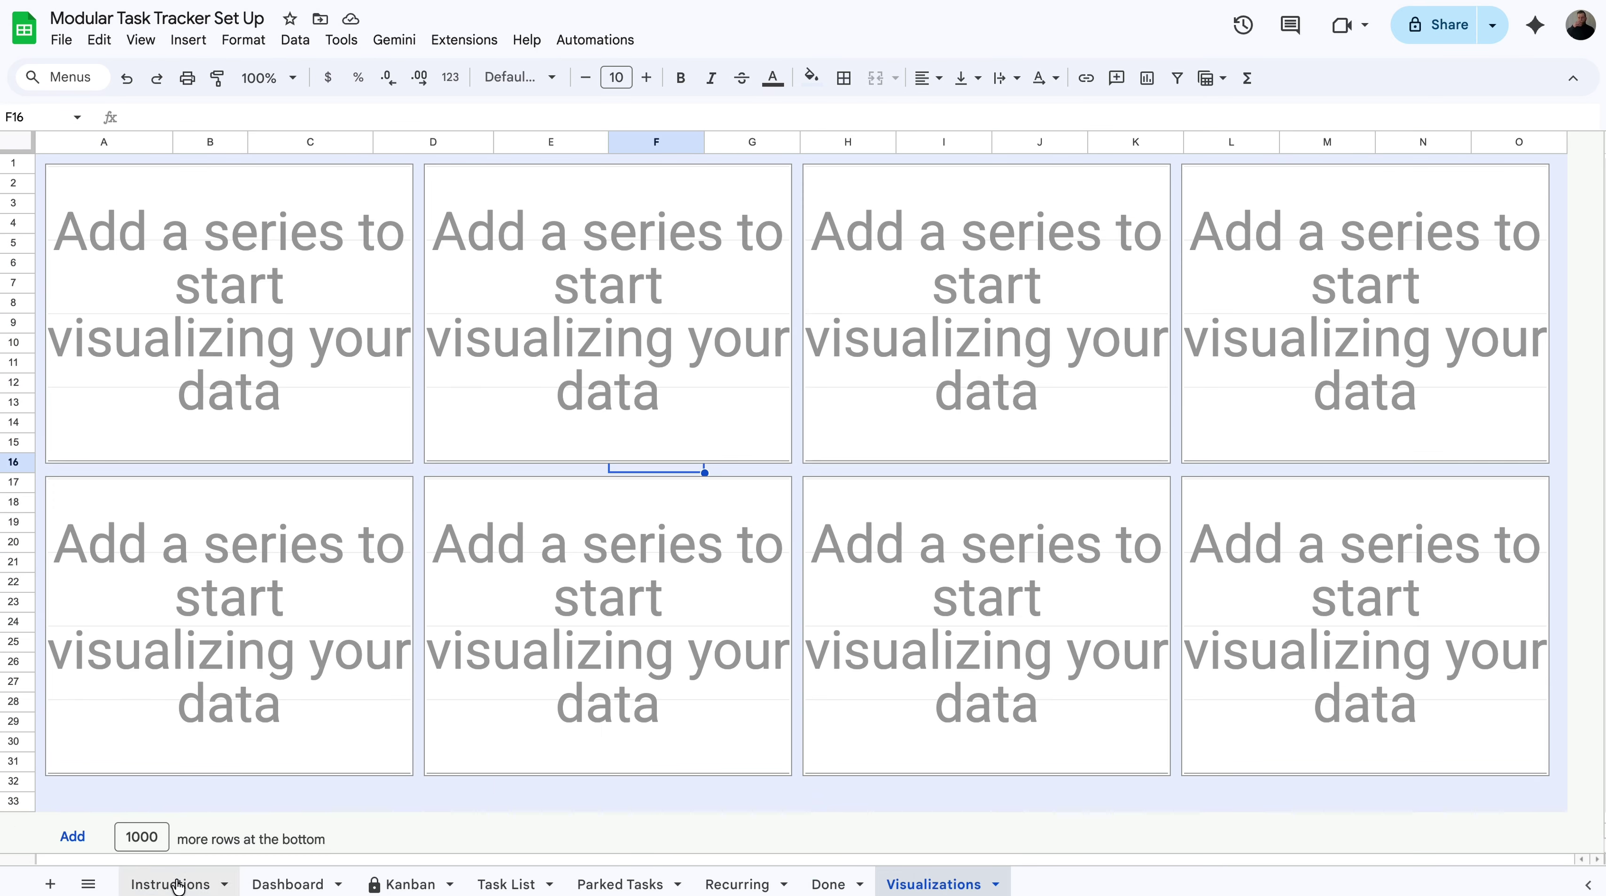
pyautogui.click(87, 884)
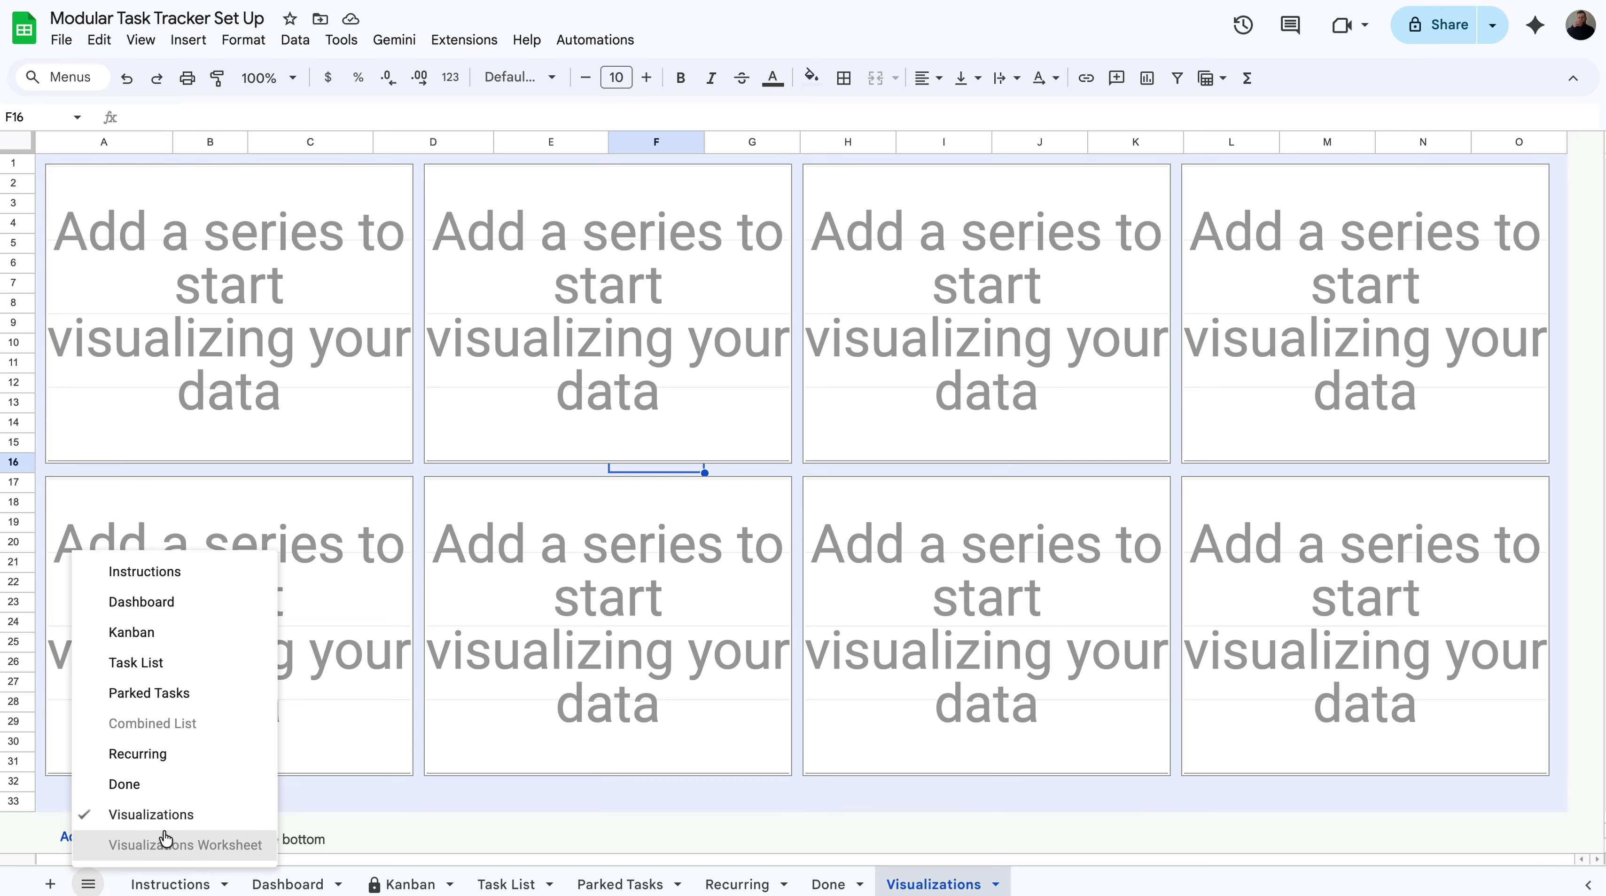
pyautogui.click(172, 845)
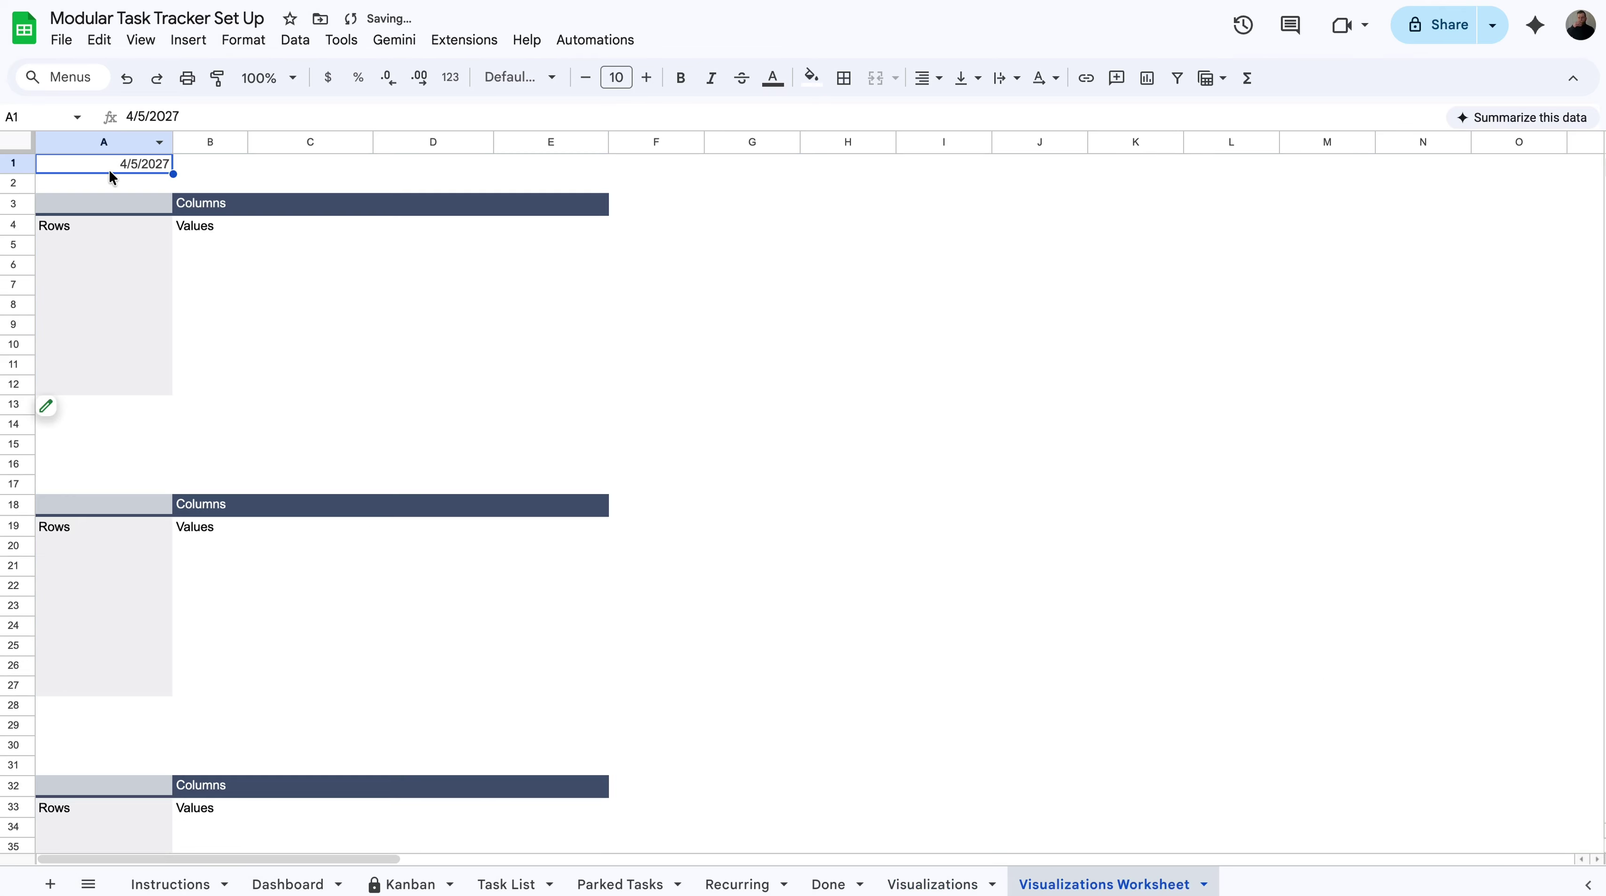
# Step: Set the date in cell A1 of the Visualizations Worksheet to 4/6/2026 and hide that sheet
pyautogui.doubleClick(141, 165)
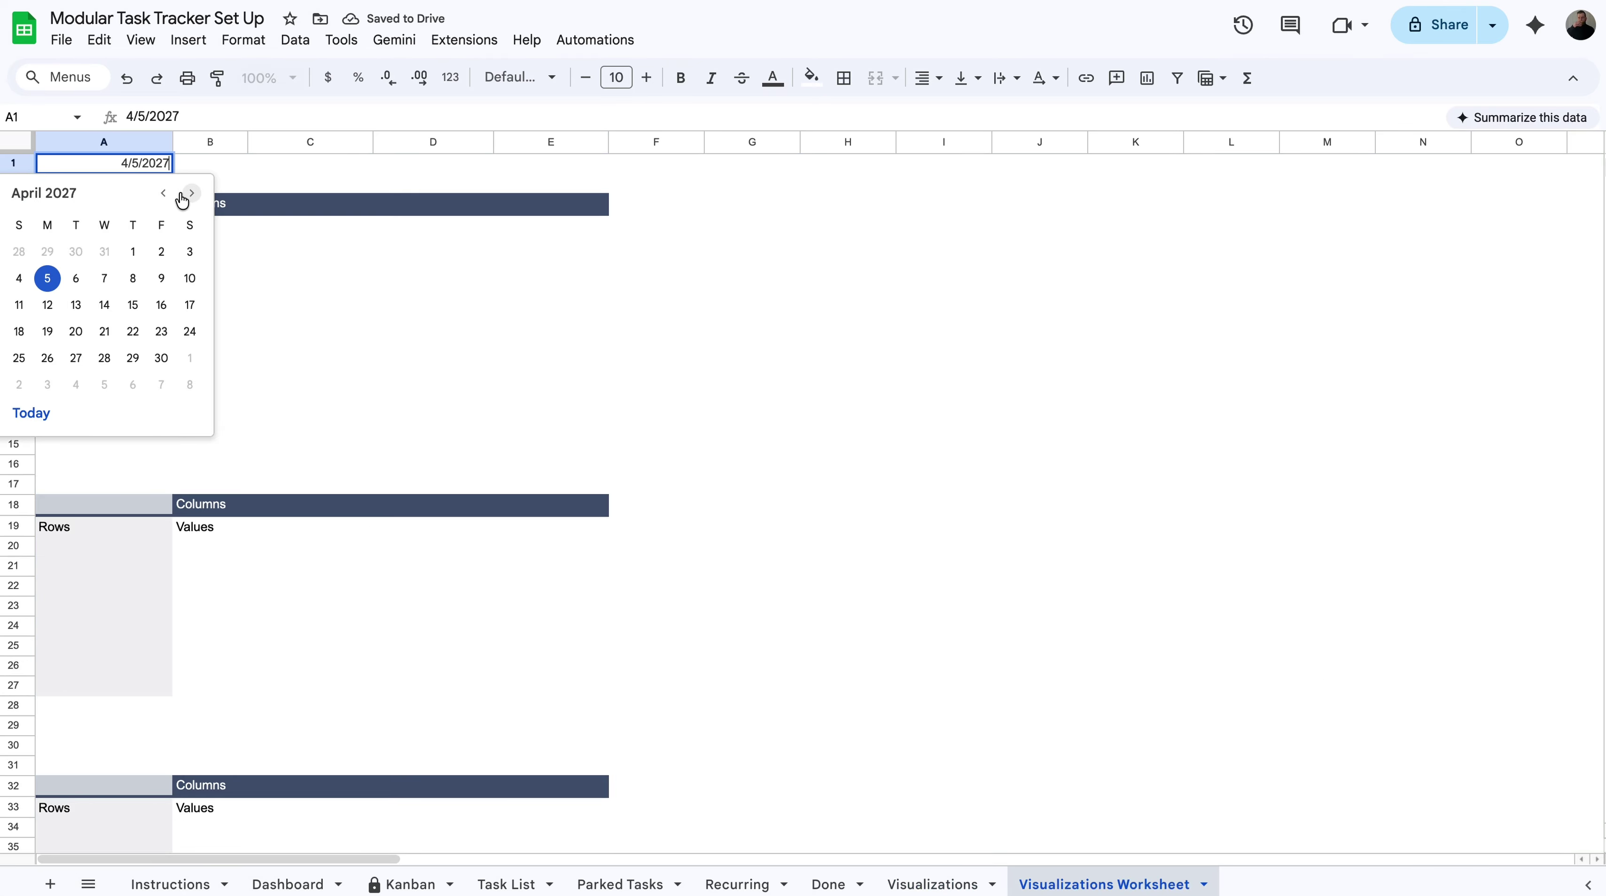
pyautogui.click(164, 194)
pyautogui.click(164, 193)
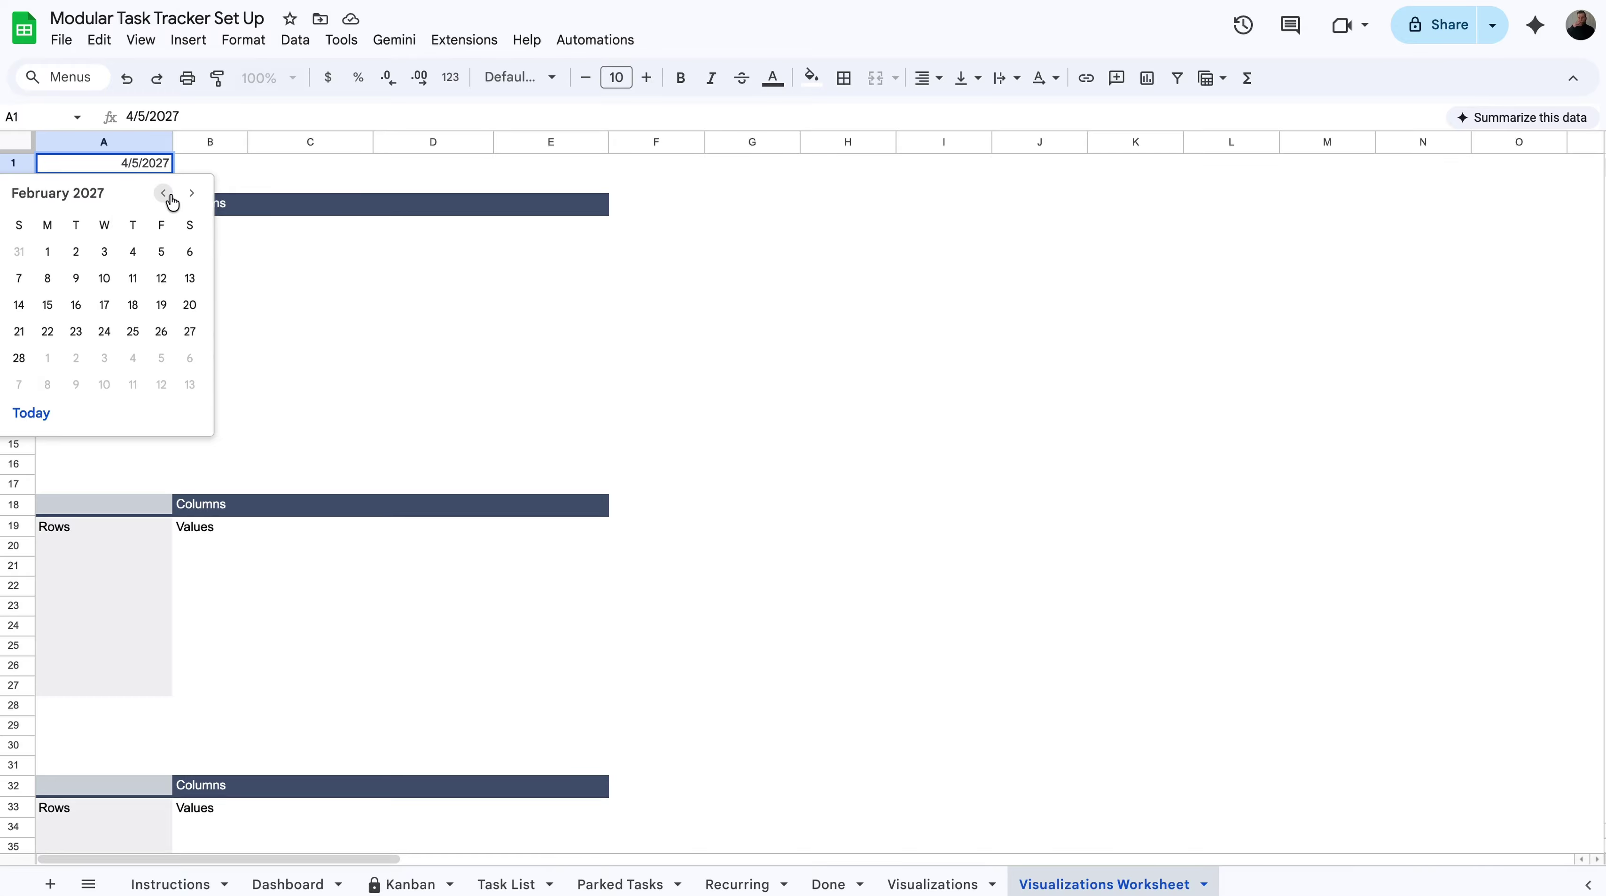
pyautogui.click(165, 193)
pyautogui.click(165, 194)
pyautogui.click(165, 194)
pyautogui.click(164, 193)
pyautogui.click(165, 194)
pyautogui.click(164, 194)
pyautogui.click(172, 197)
pyautogui.click(172, 197)
pyautogui.click(172, 197)
pyautogui.click(172, 196)
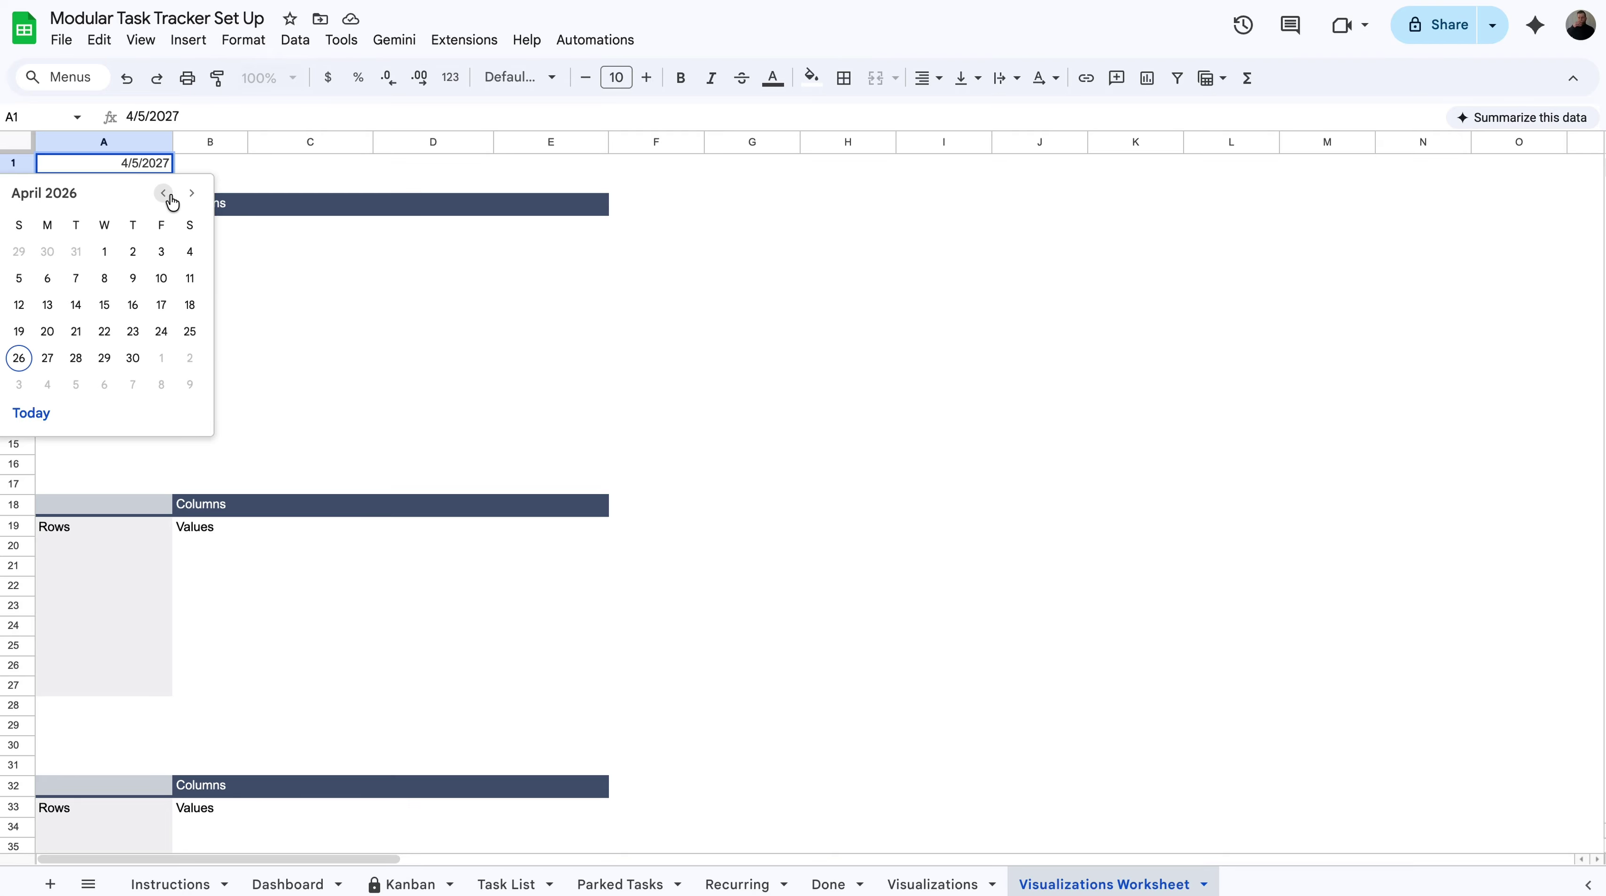
pyautogui.click(47, 279)
pyautogui.click(203, 178)
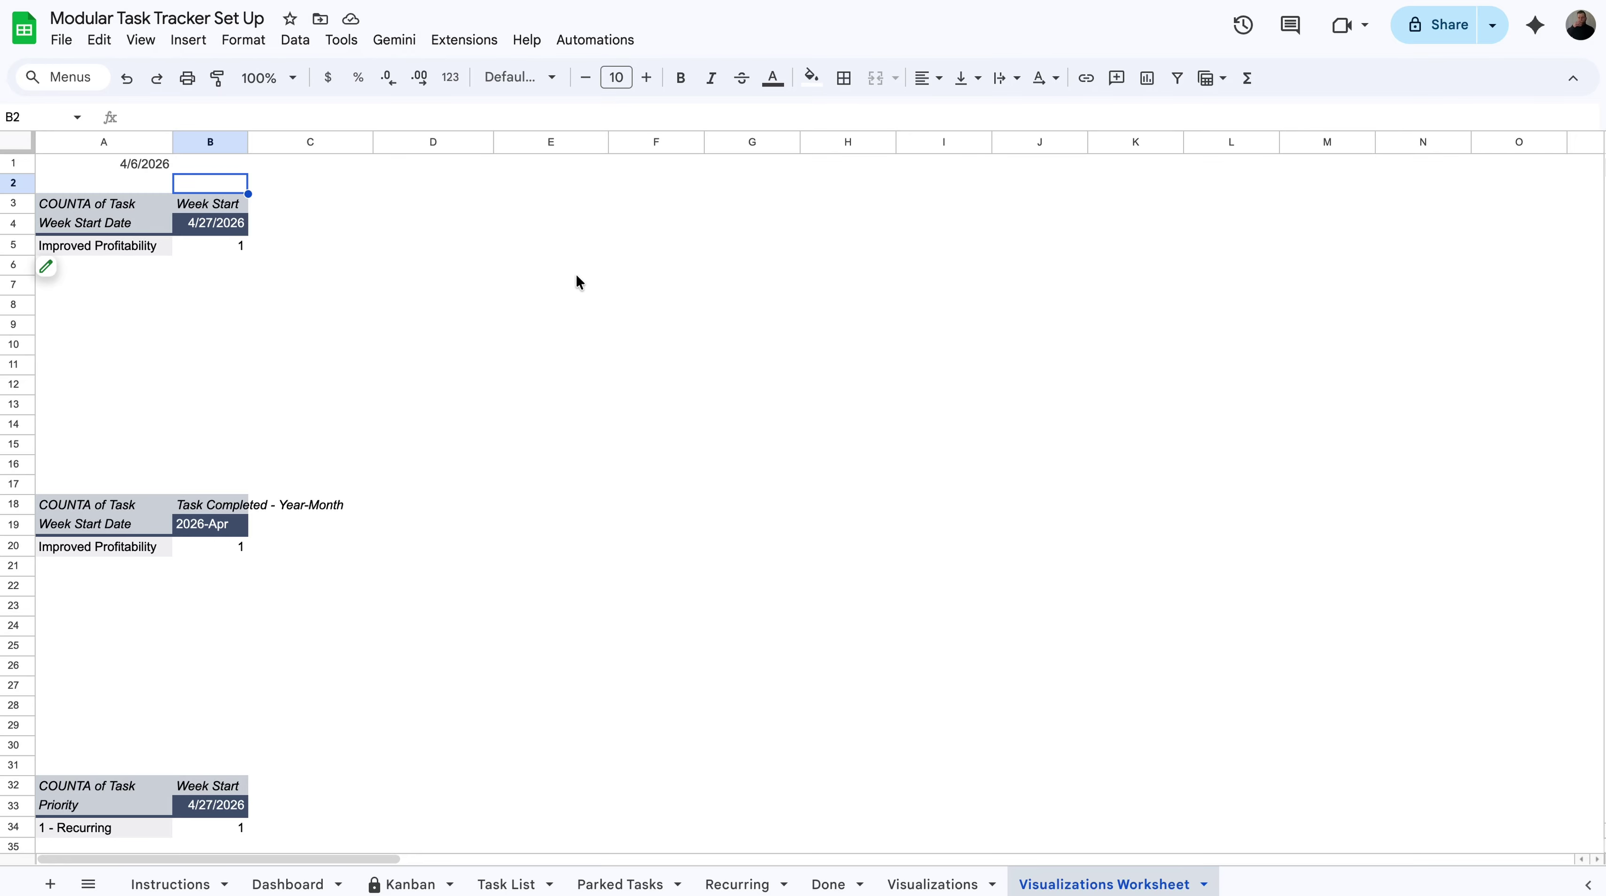
pyautogui.rightClick(1132, 875)
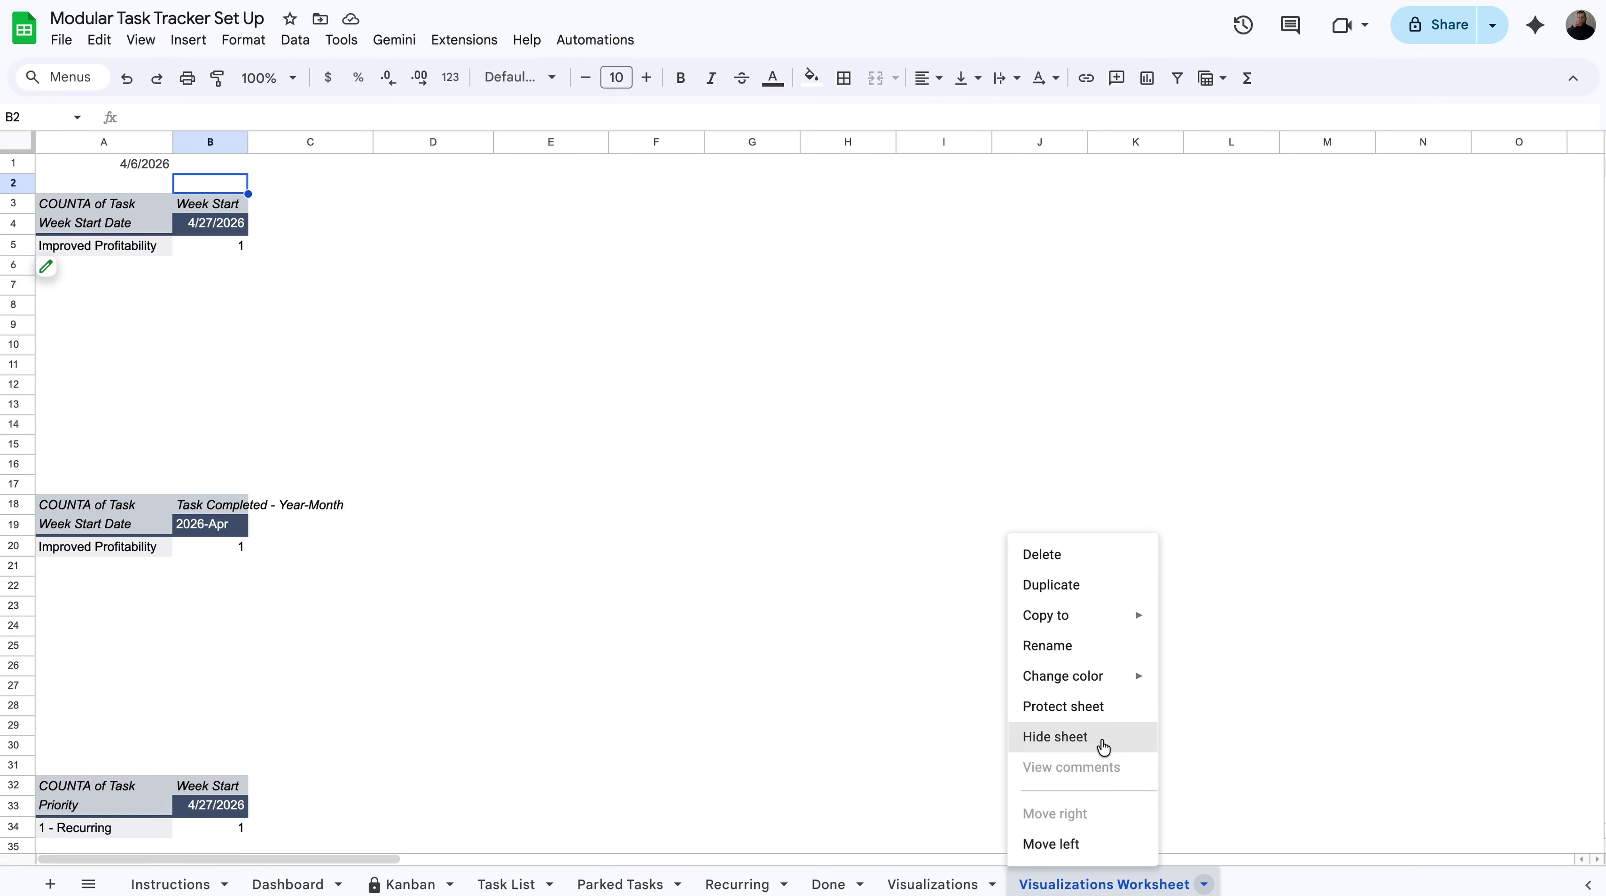
pyautogui.click(1104, 747)
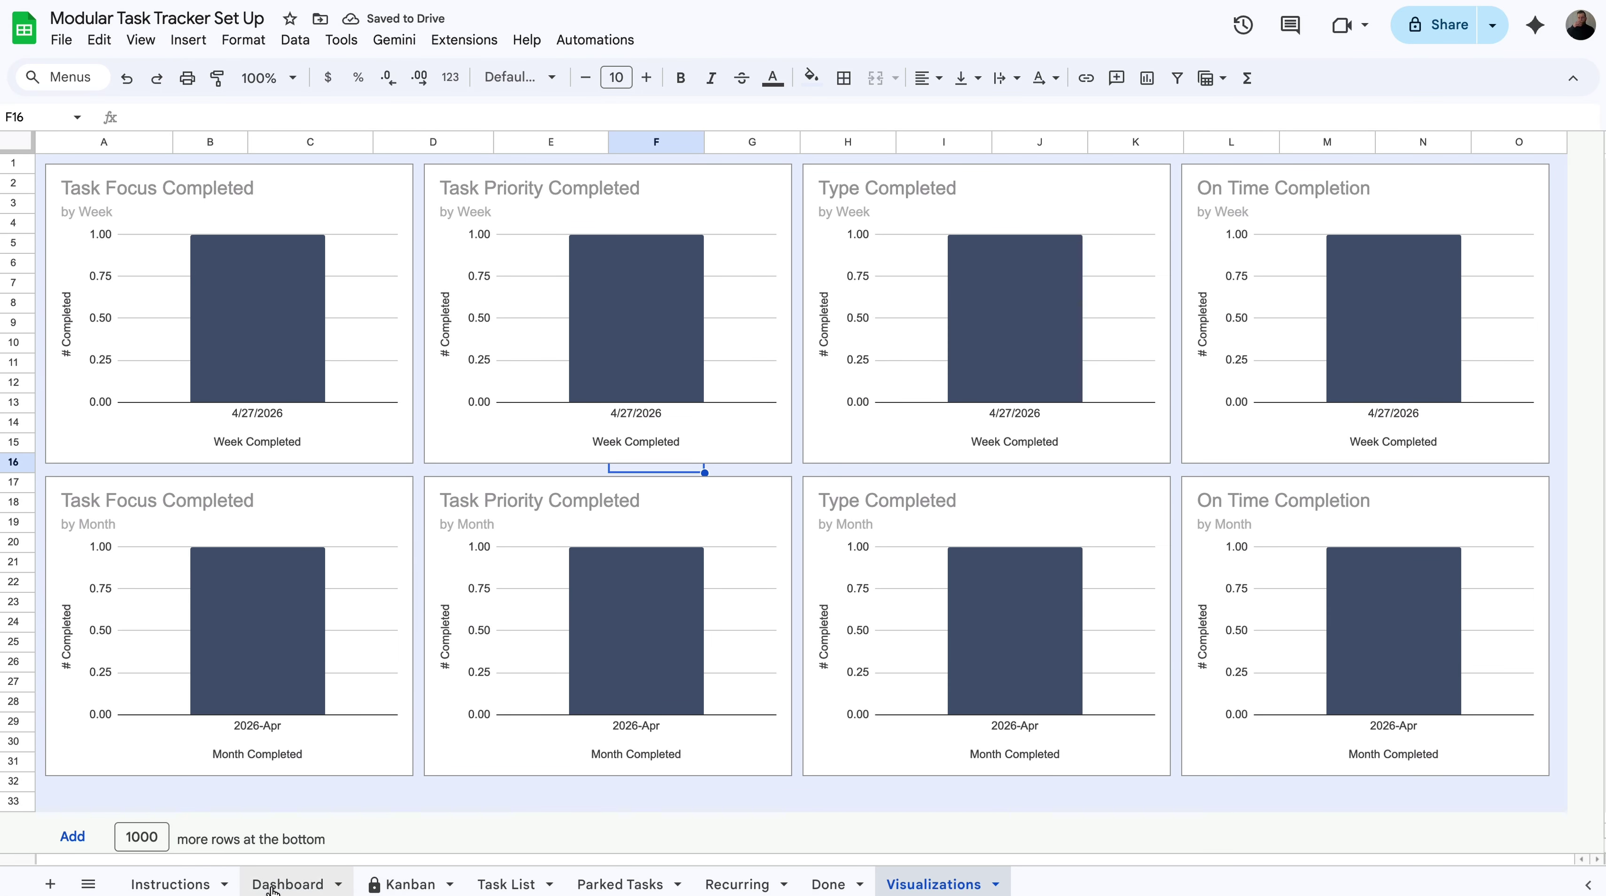
# Step: Set the Dashboard calendar's month date to 4/1/2026 and check the Clean Inbox entry under April 29
pyautogui.click(288, 884)
pyautogui.click(369, 350)
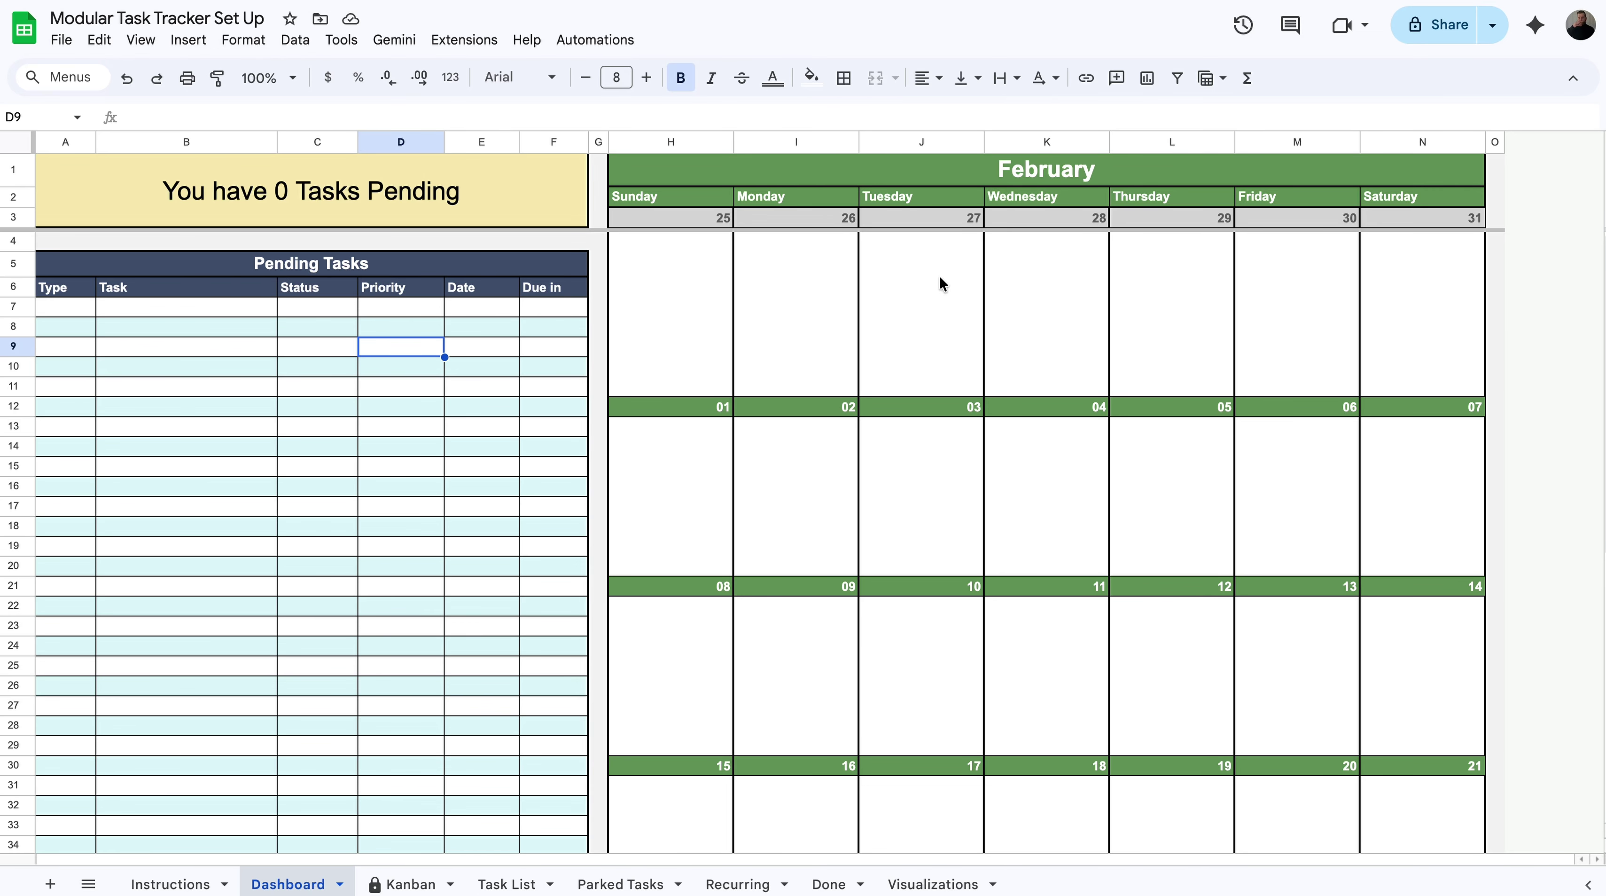
pyautogui.click(944, 285)
pyautogui.doubleClick(1086, 180)
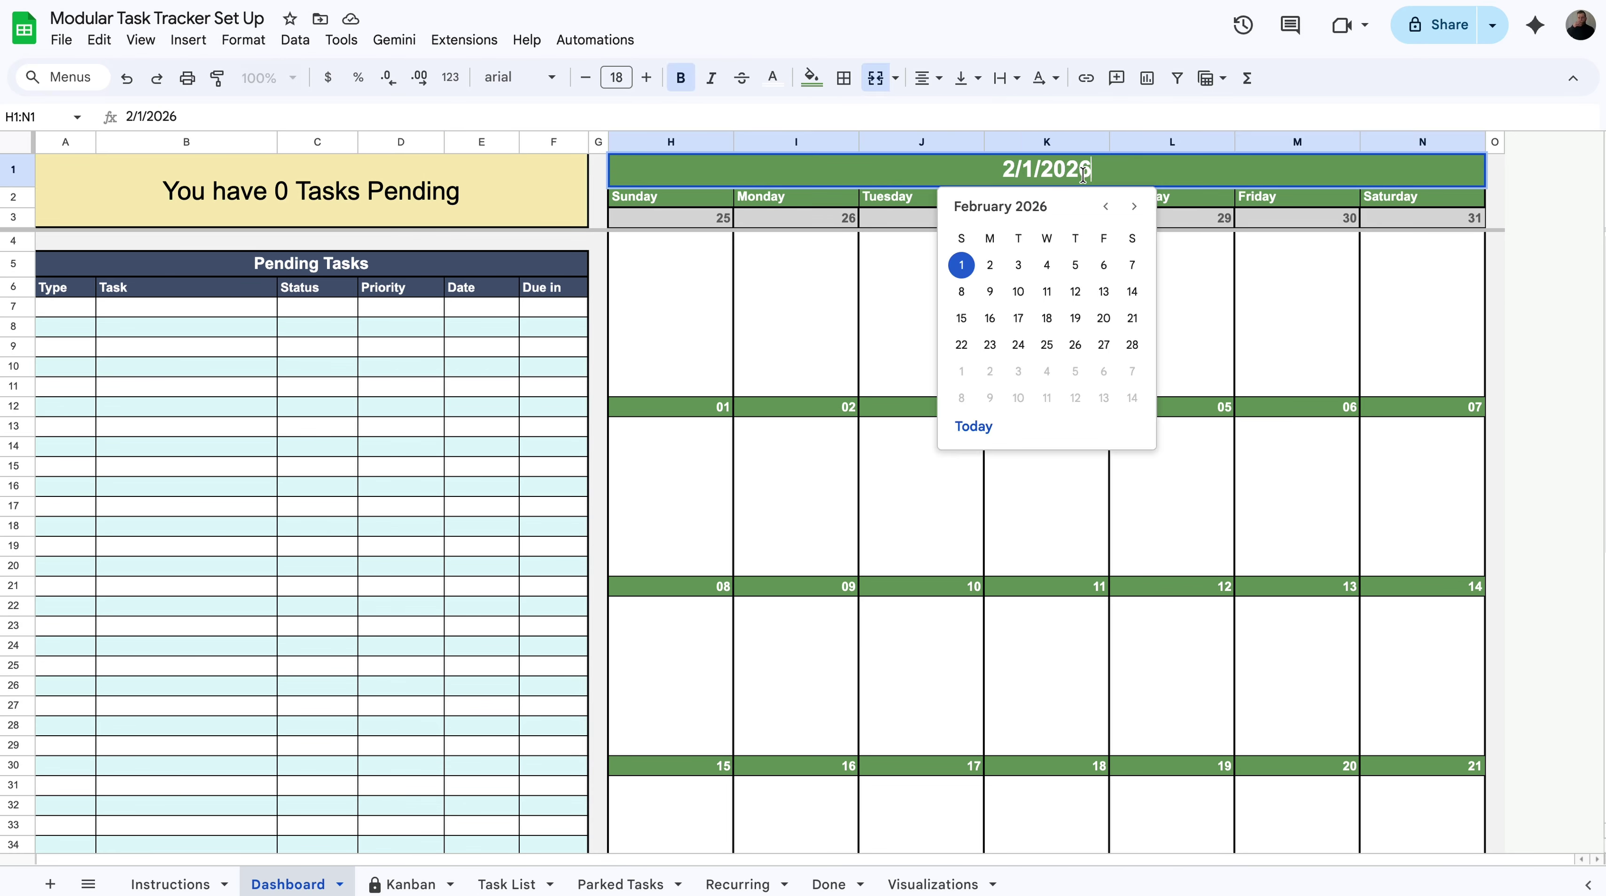
pyautogui.click(1135, 208)
pyautogui.click(1135, 208)
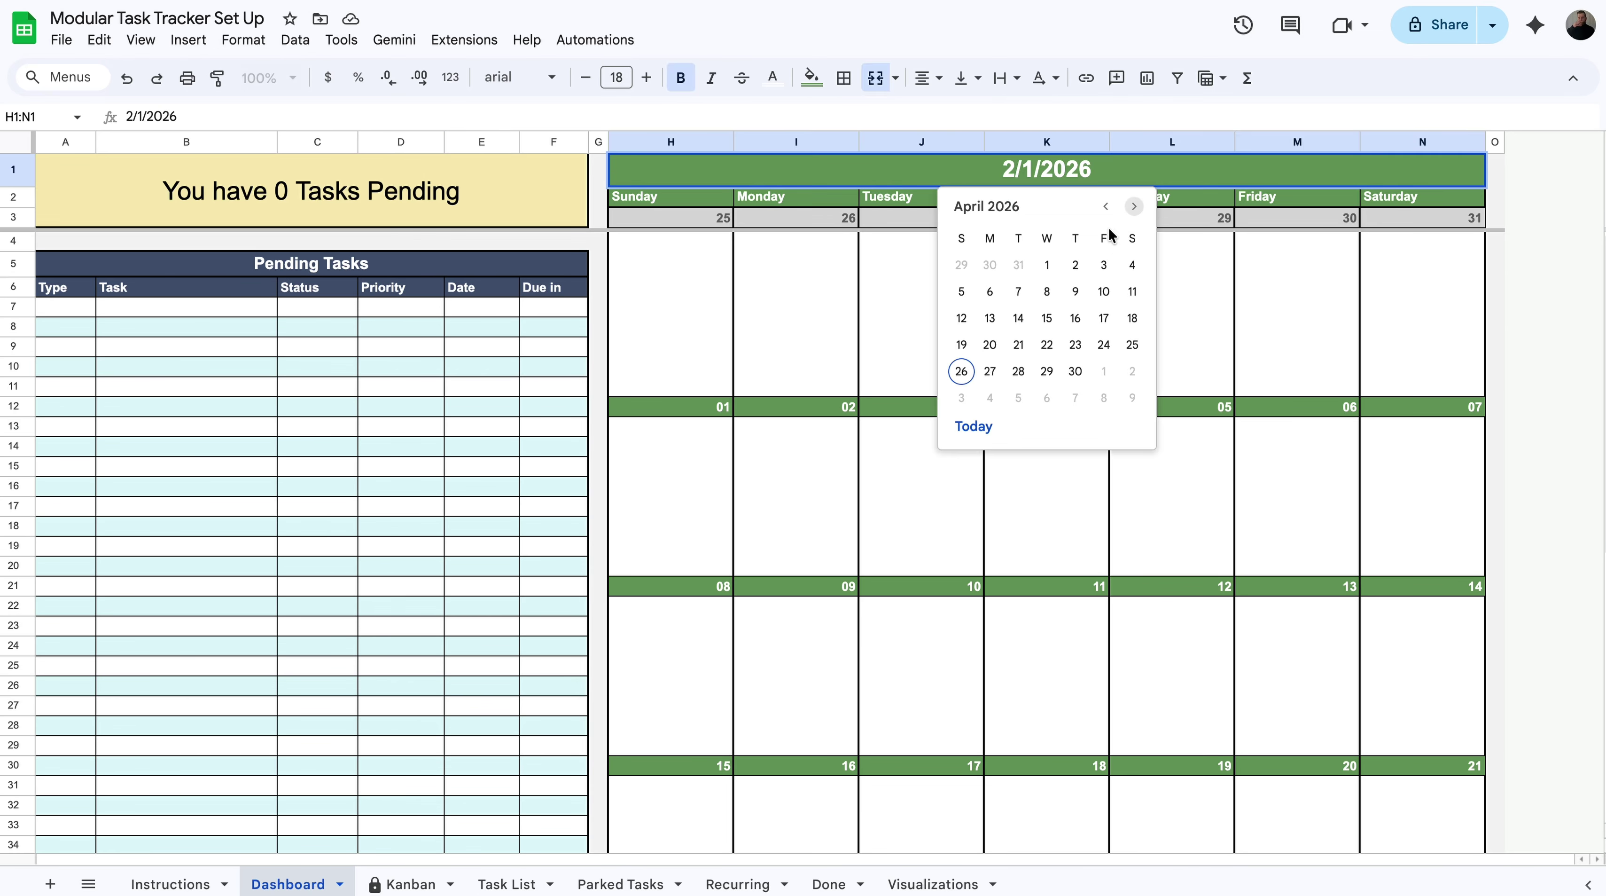
pyautogui.click(1053, 269)
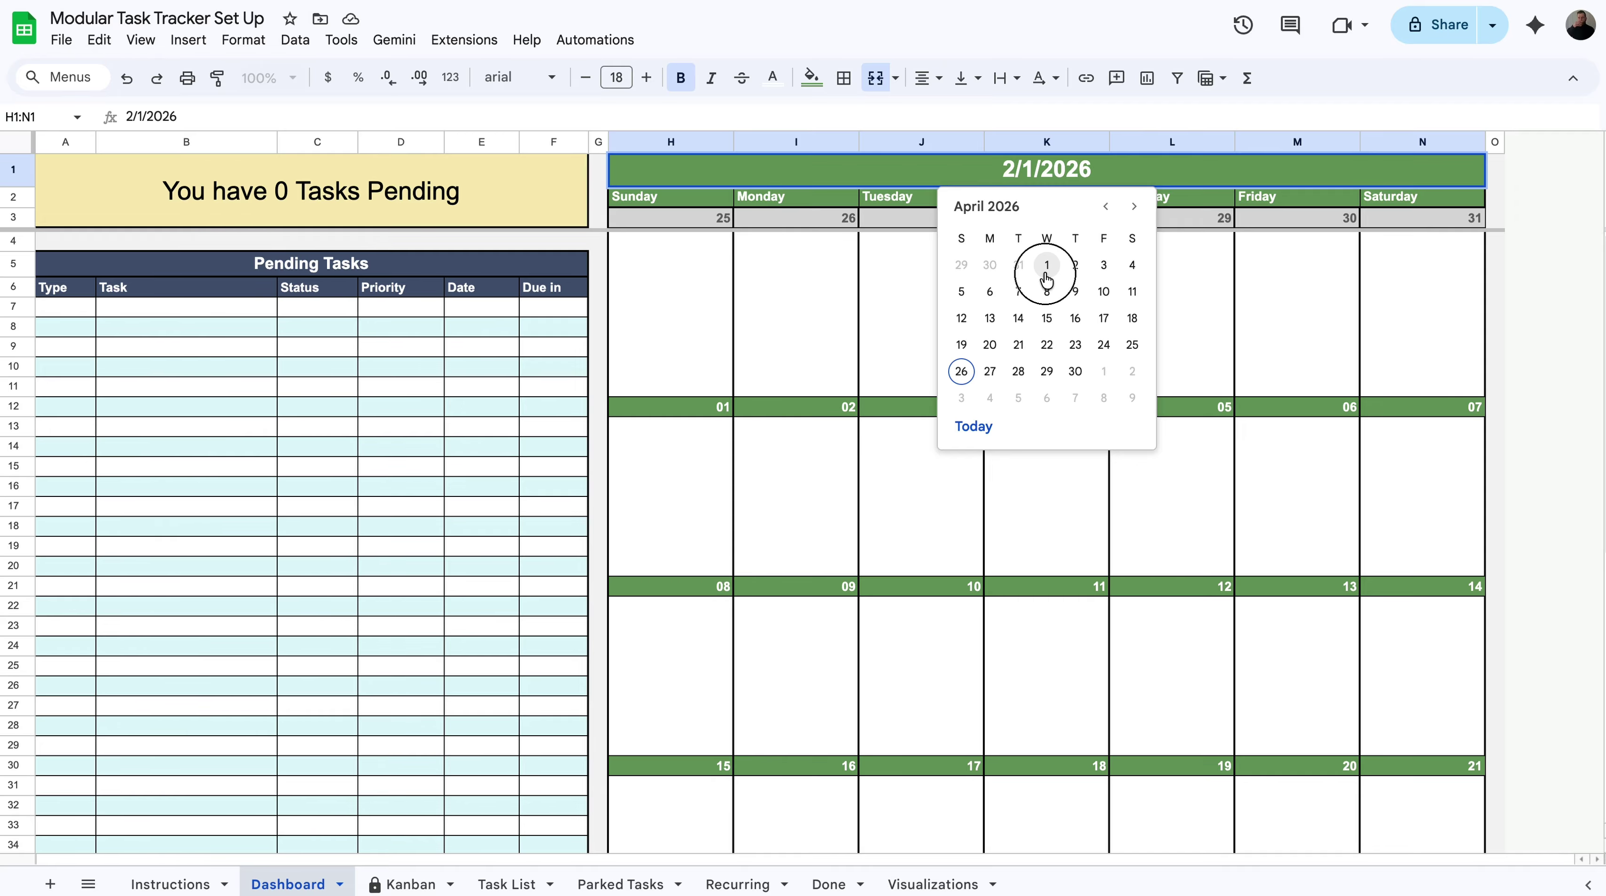
pyautogui.click(1054, 261)
pyautogui.scroll(-5, 1037, 519)
pyautogui.click(1017, 530)
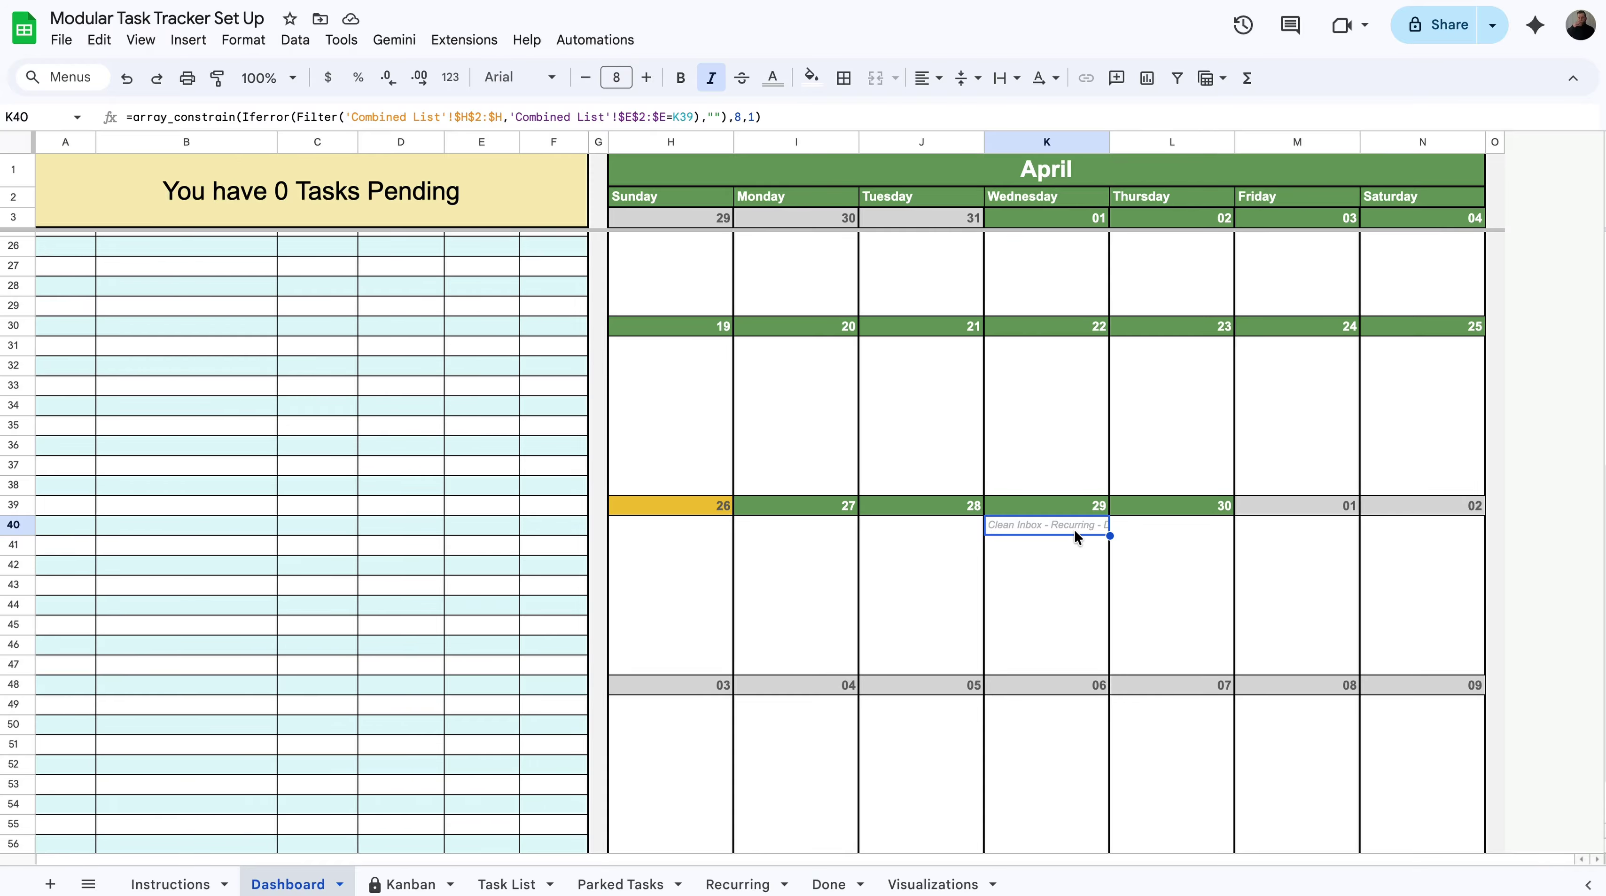
# Step: Review Clean Inbox's completed entry on the Kanban sheet, then look over the Done and Recurring sheets
pyautogui.click(411, 883)
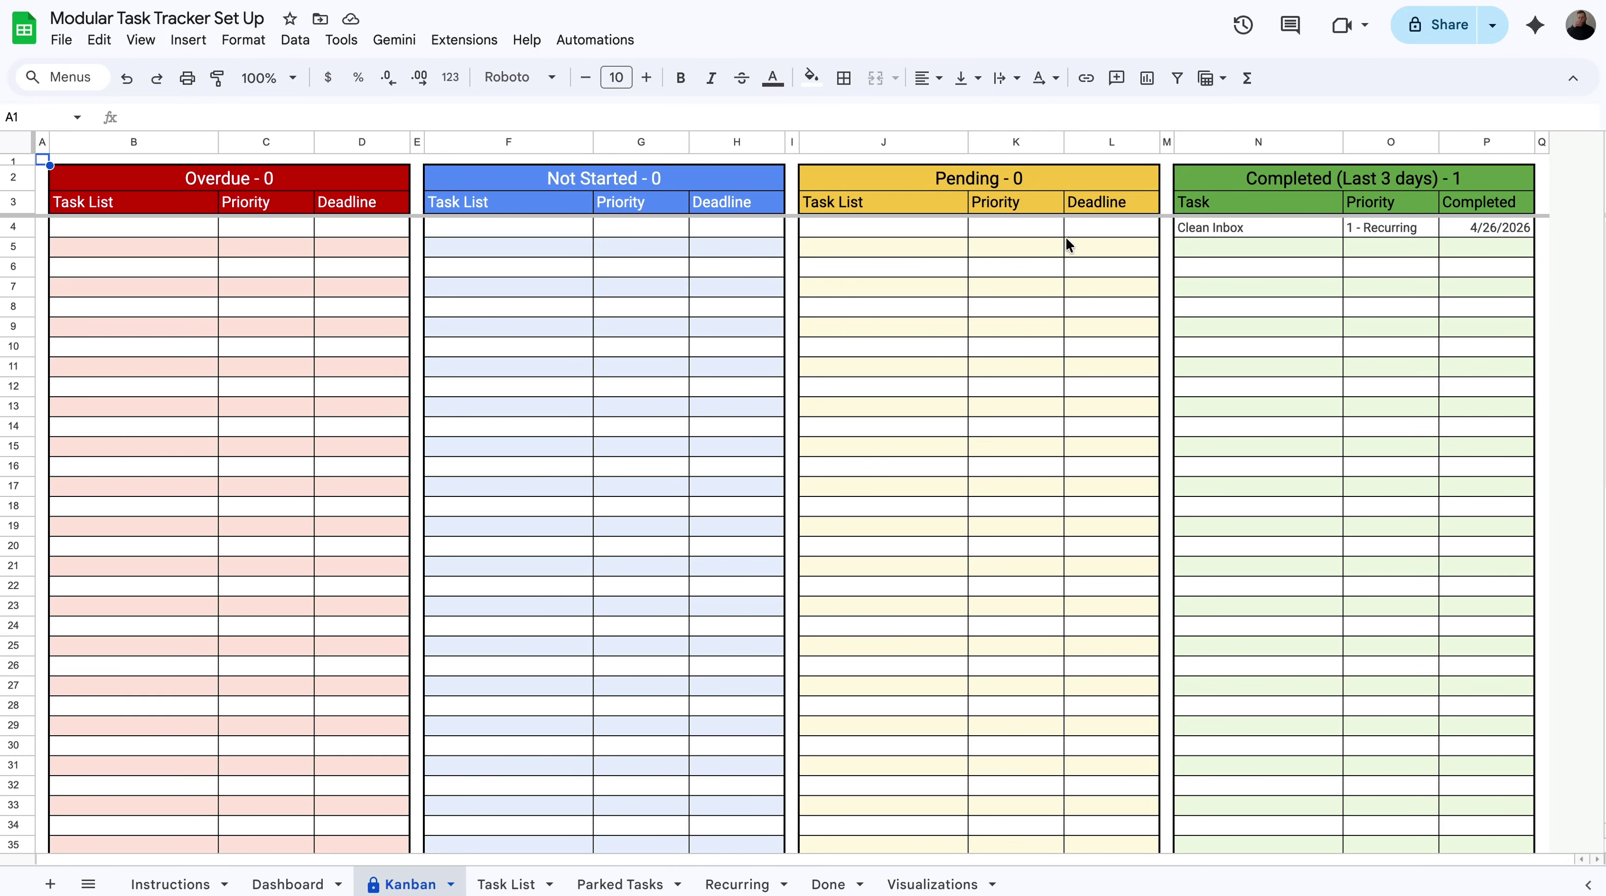
pyautogui.click(1481, 229)
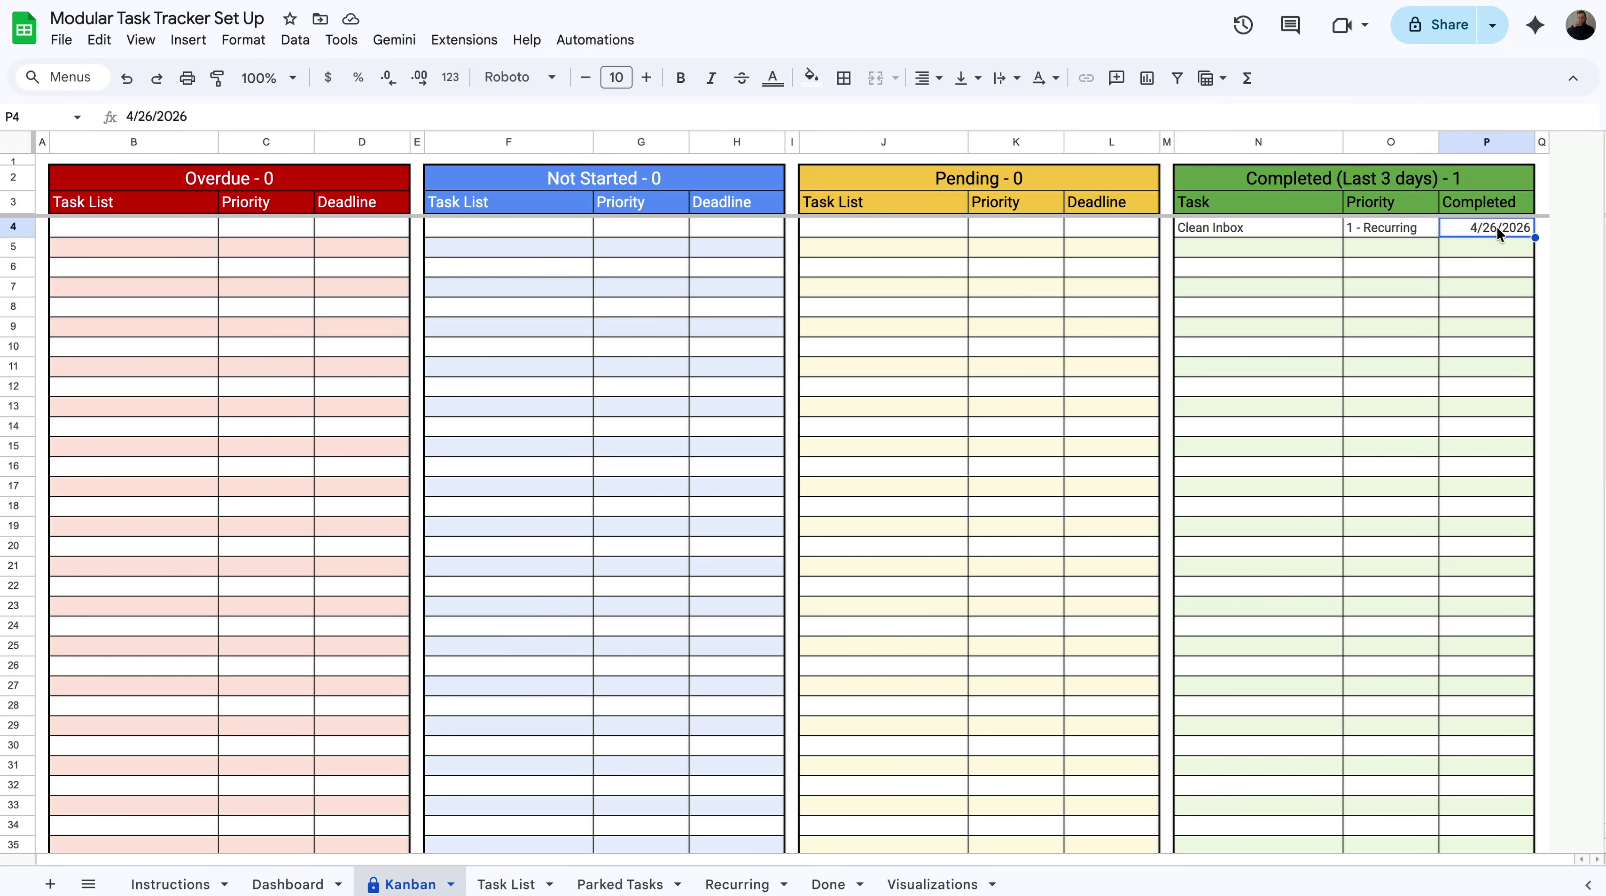
pyautogui.click(1433, 238)
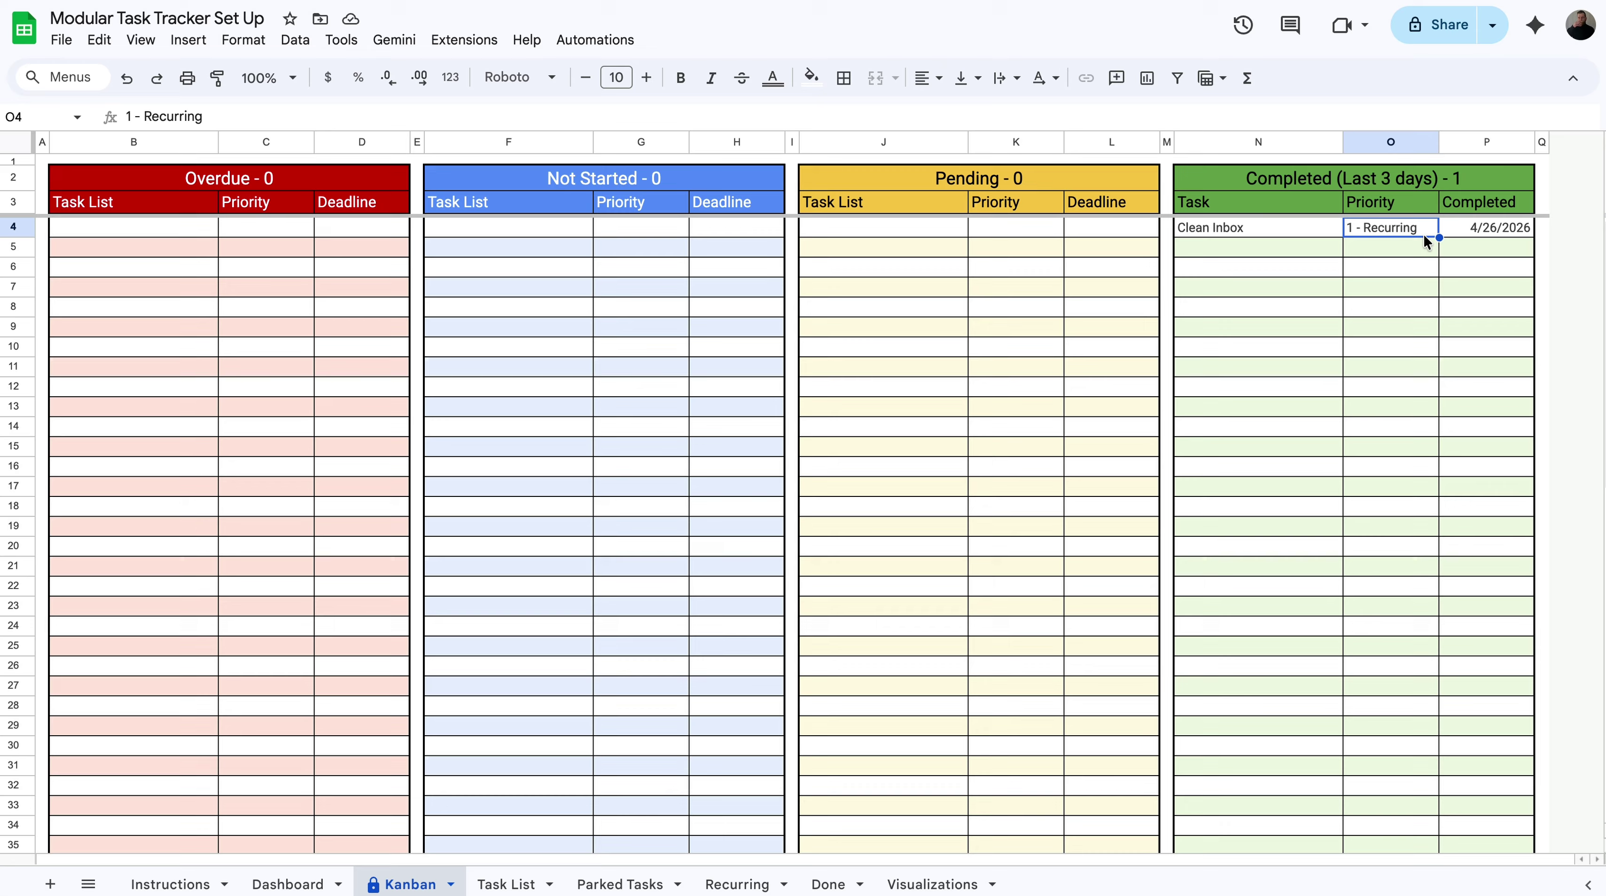
pyautogui.click(827, 884)
pyautogui.click(730, 885)
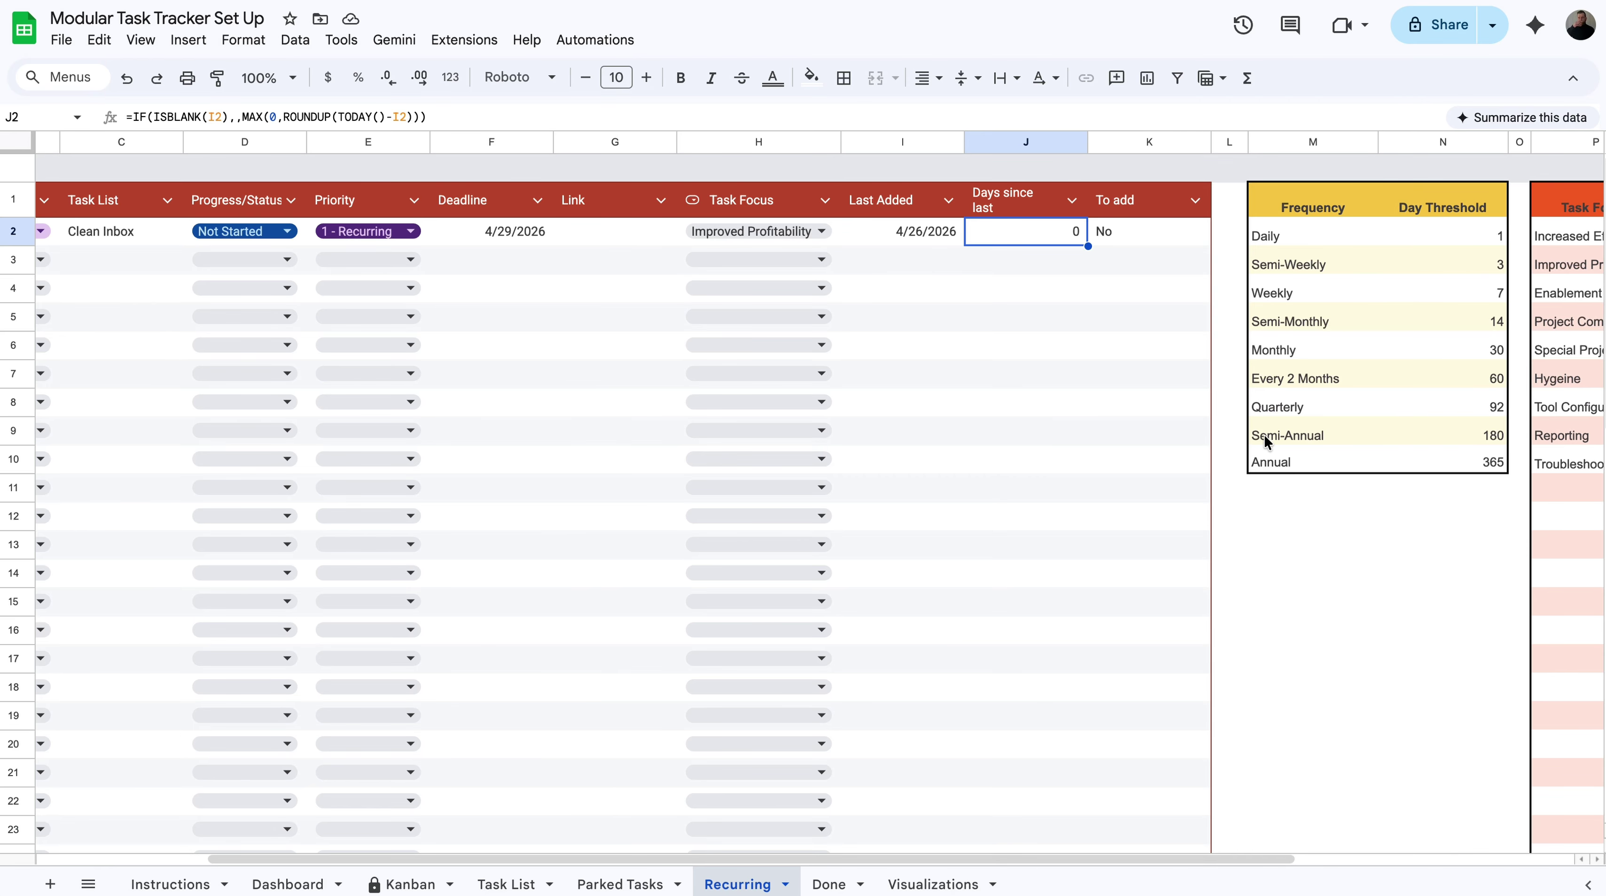
# Step: Add a task of type Unplanned named "ehejfhefjeh" in the first row of the Task List sheet
pyautogui.click(492, 882)
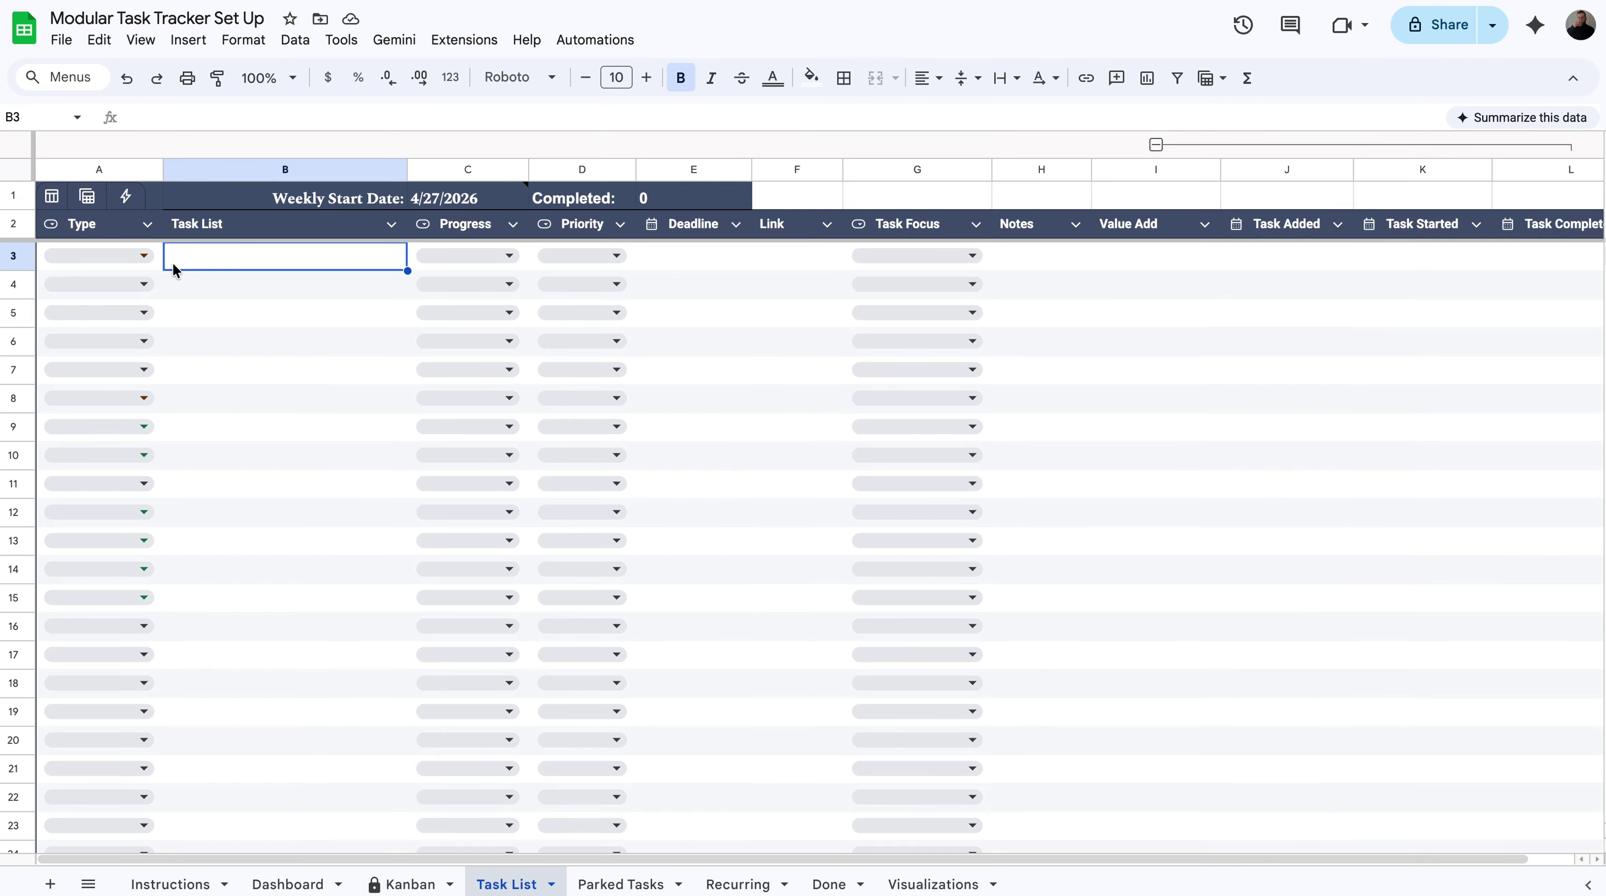
pyautogui.click(135, 258)
pyautogui.click(144, 257)
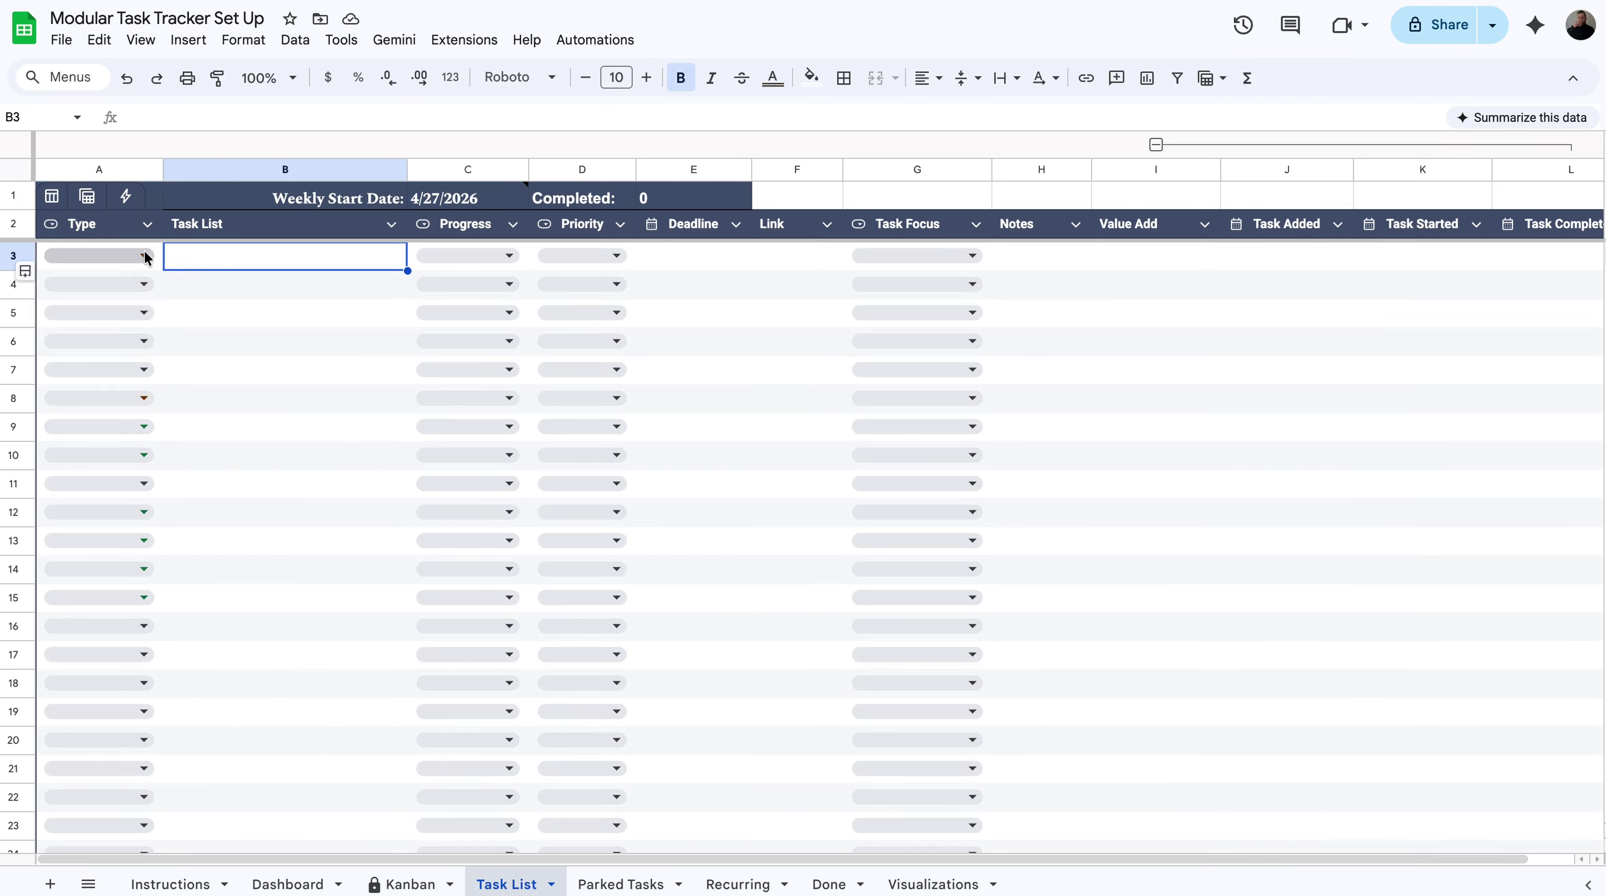
pyautogui.click(144, 257)
pyautogui.click(100, 317)
pyautogui.click(260, 261)
pyautogui.write('ehjfhefjeh')
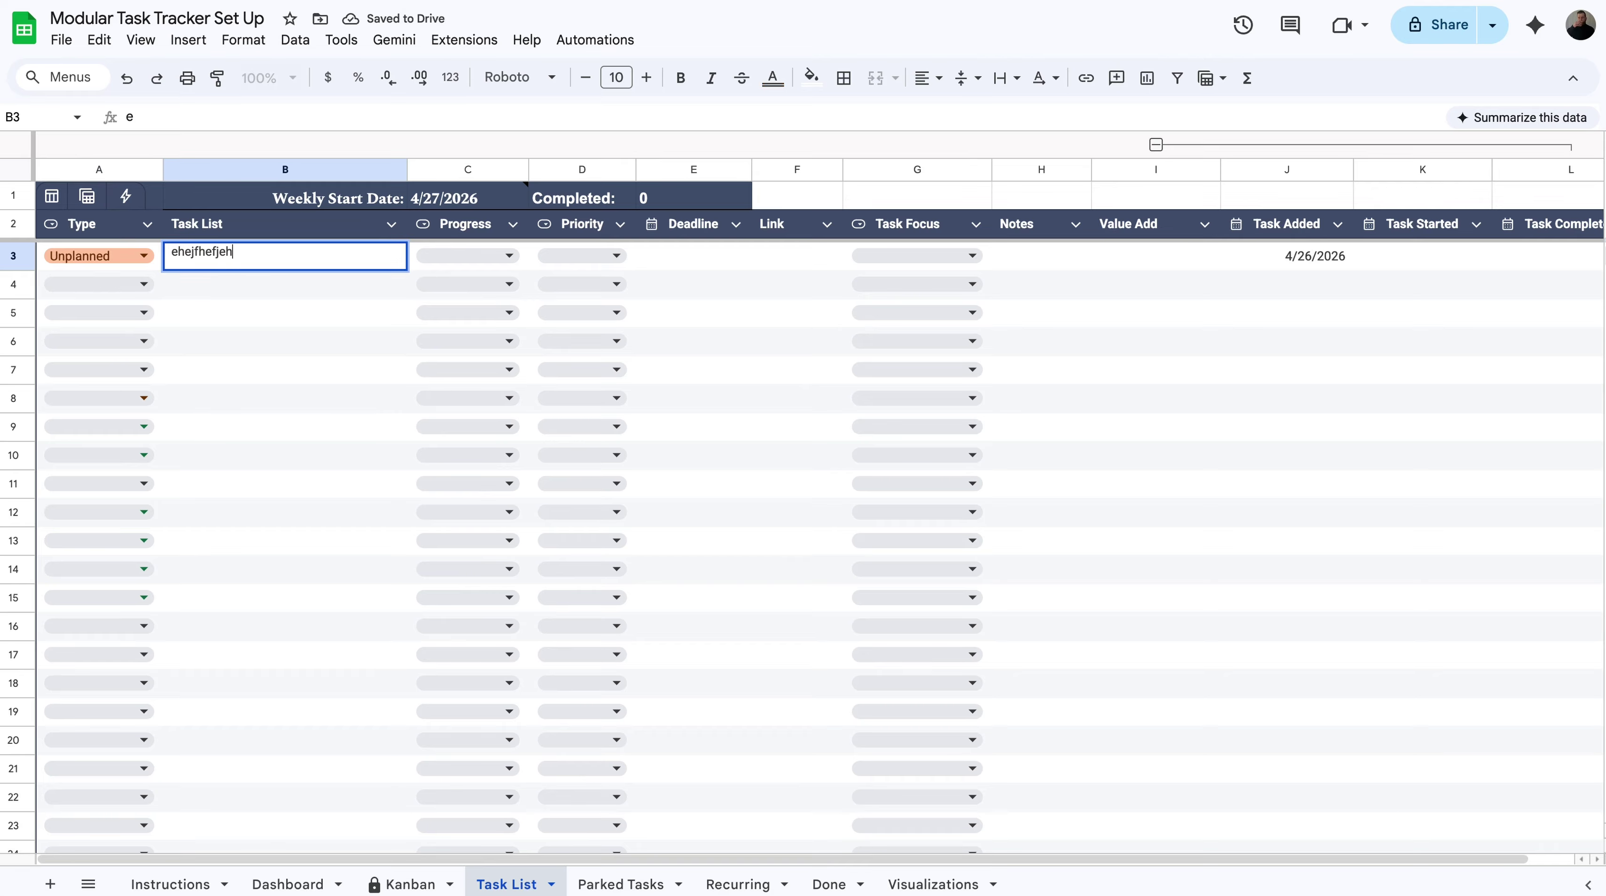
pyautogui.press('Return')
pyautogui.click(341, 262)
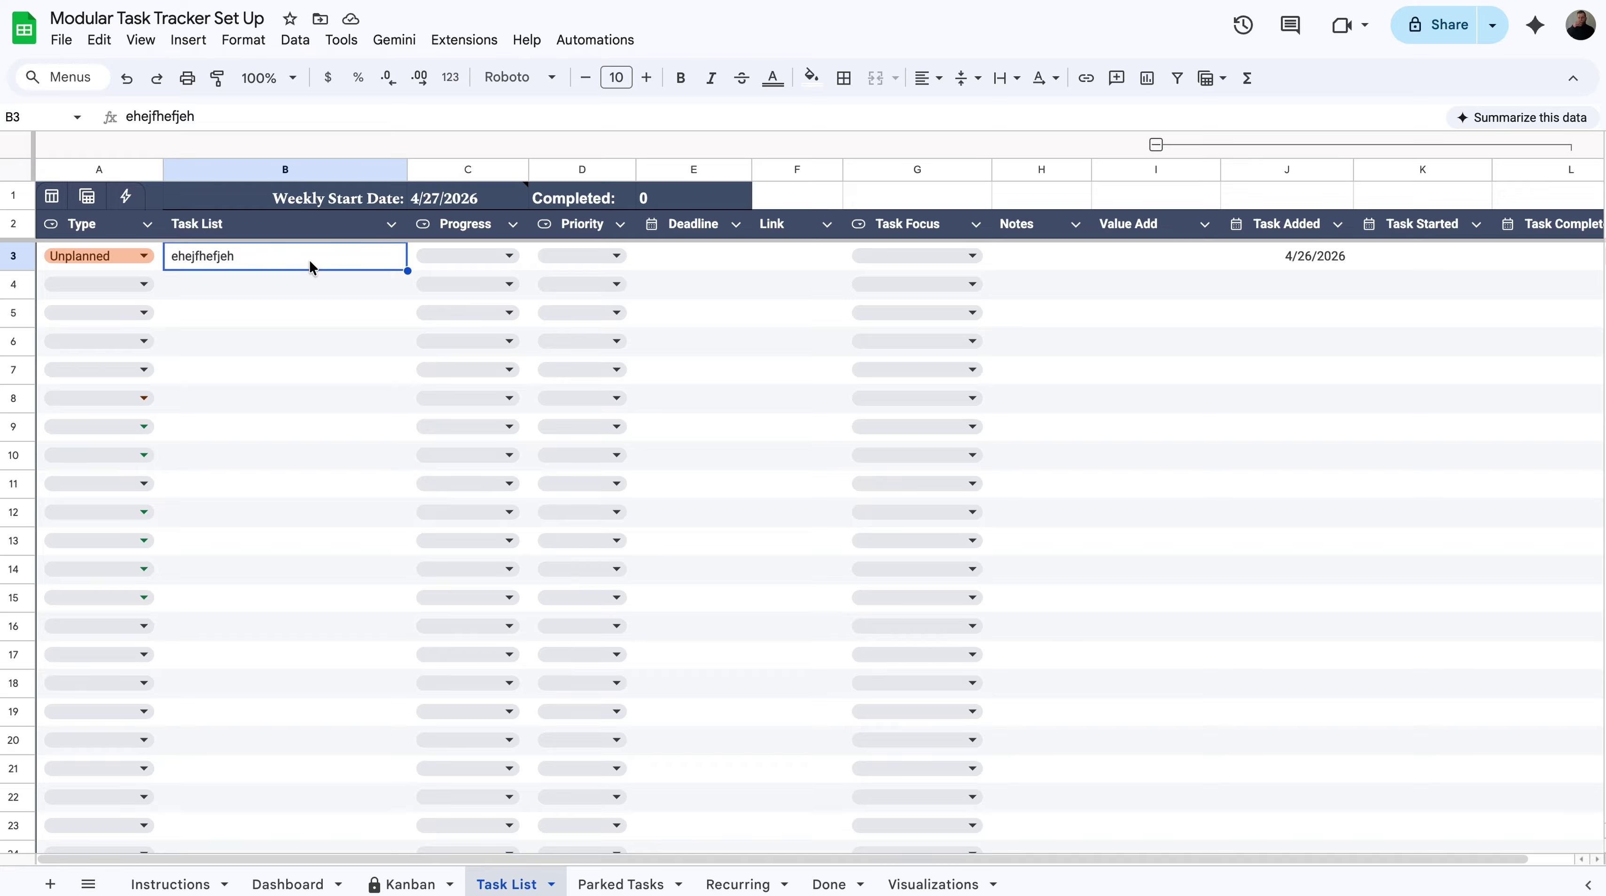
# Step: Set the new task's progress to Not Started, its priority to 2 - Top and its deadline to 4/30/2026
pyautogui.click(439, 255)
pyautogui.click(452, 348)
pyautogui.click(616, 256)
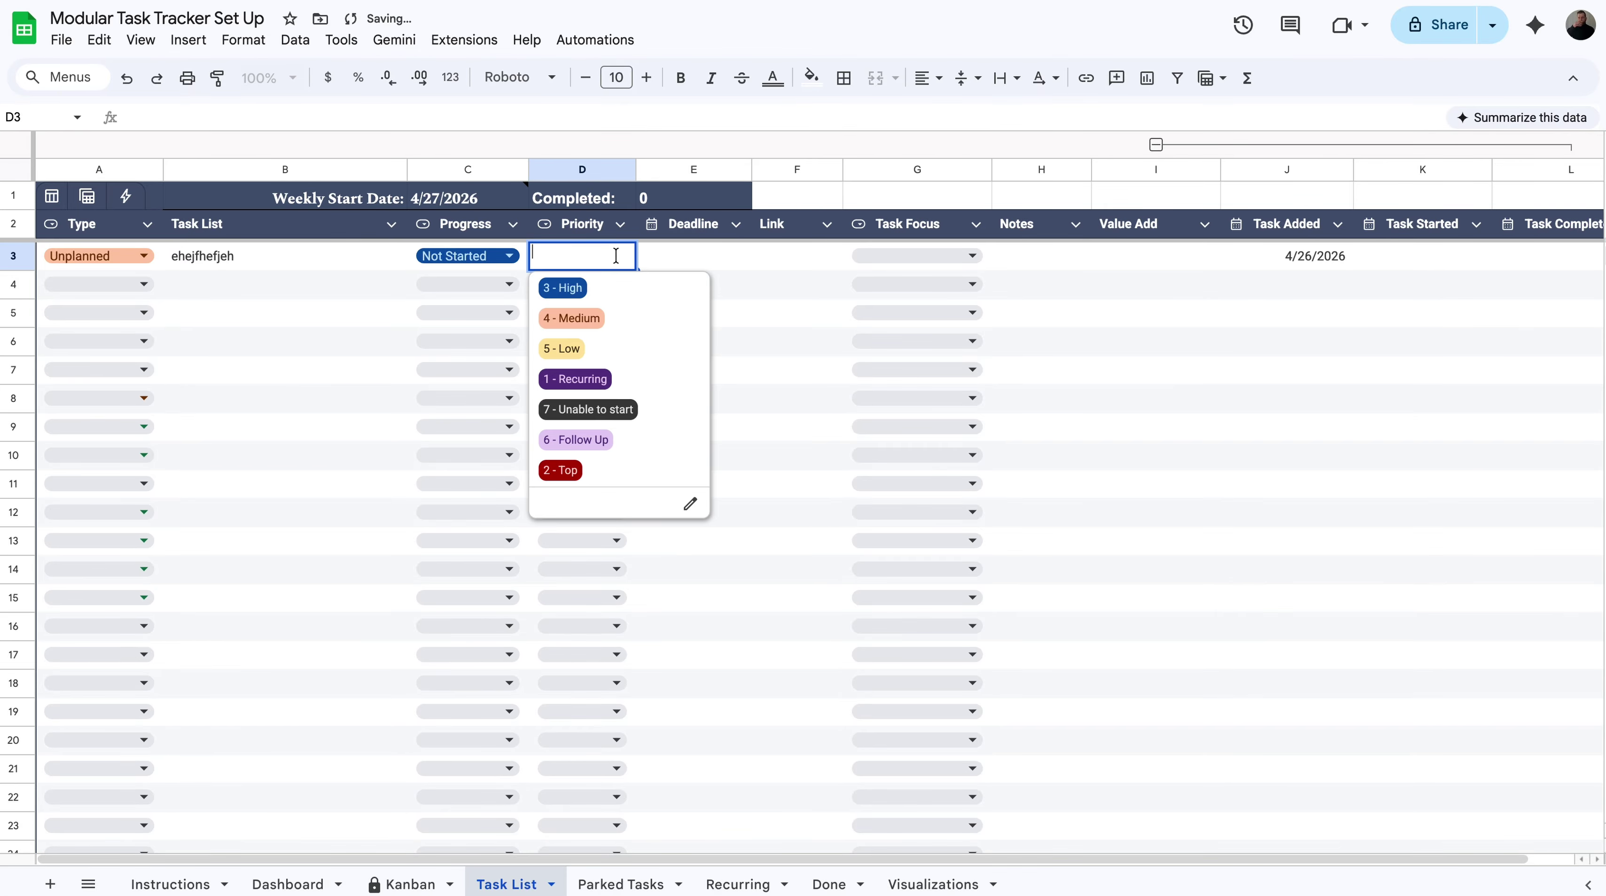
pyautogui.click(560, 470)
pyautogui.click(709, 261)
pyautogui.doubleClick(709, 261)
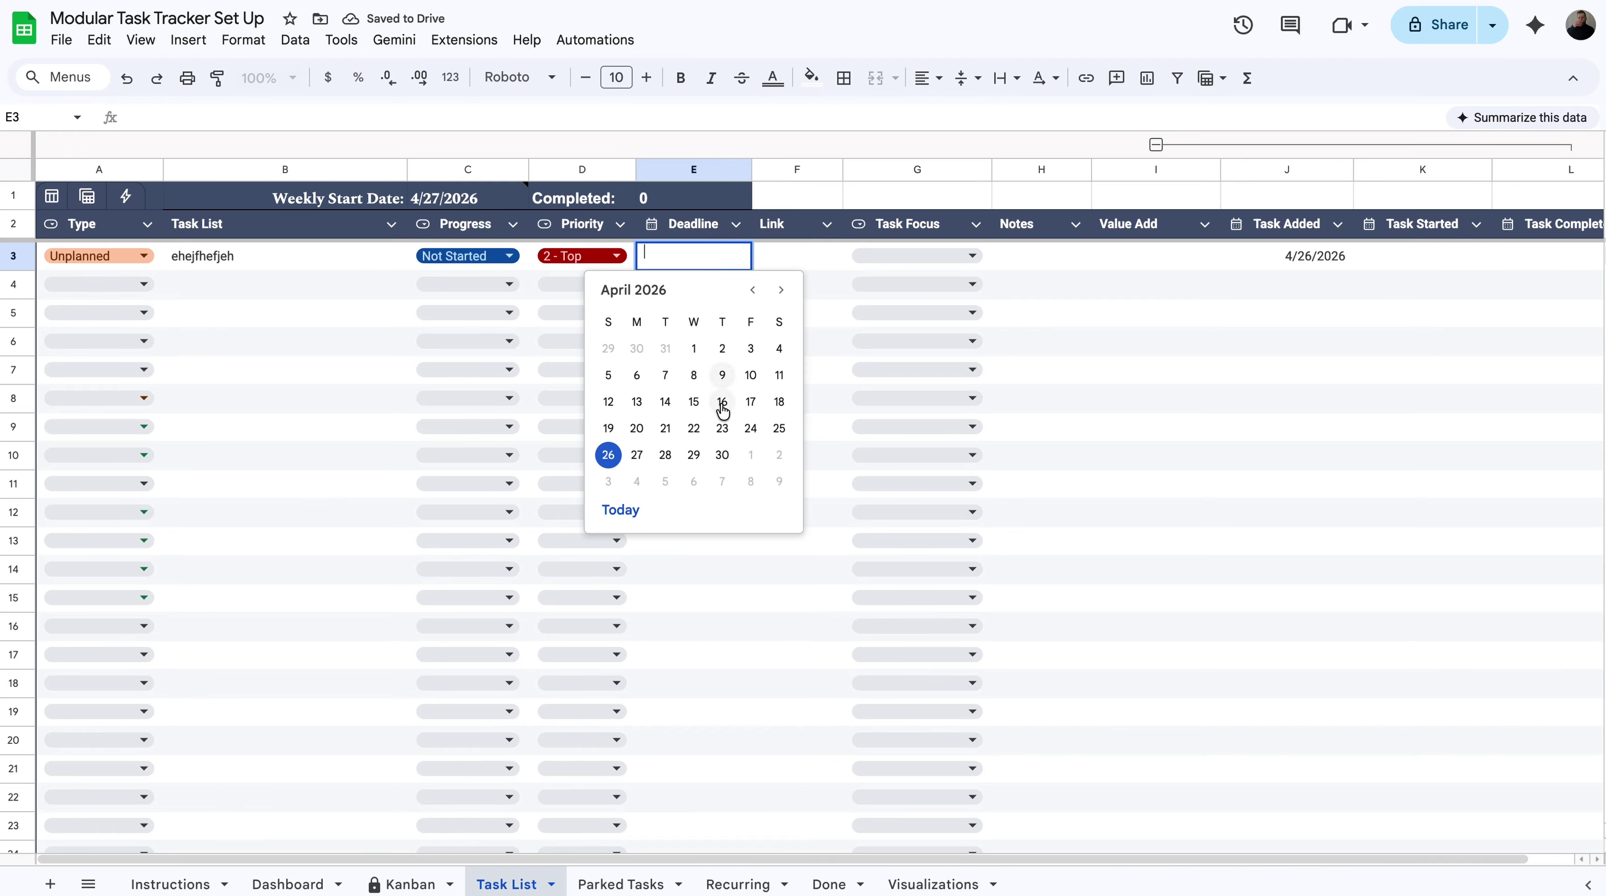
pyautogui.click(722, 454)
pyautogui.click(813, 251)
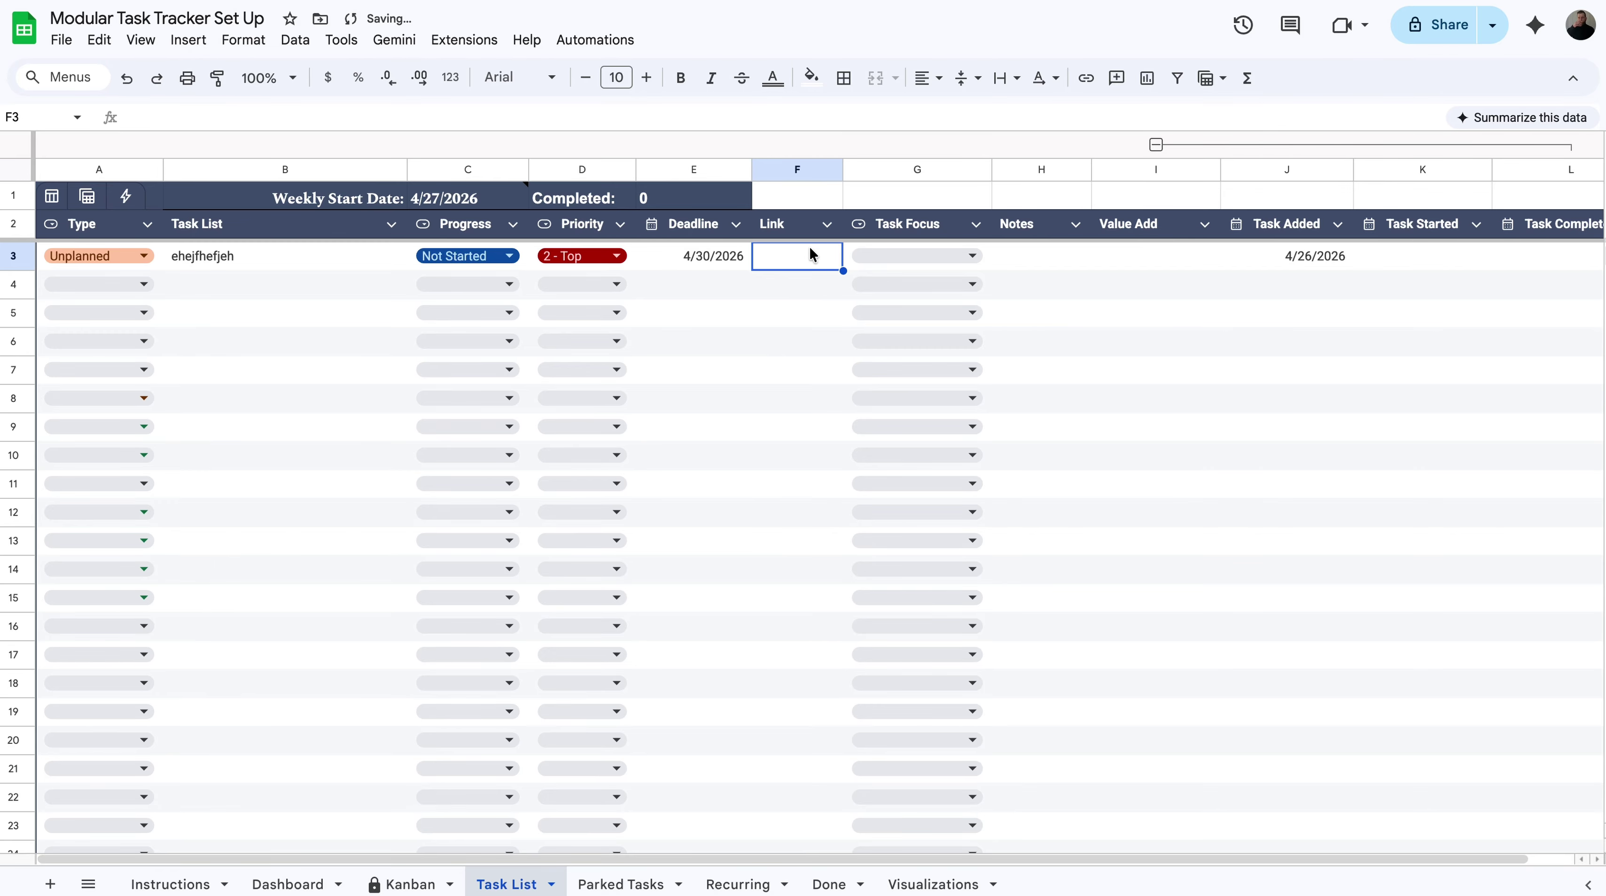
pyautogui.hscroll(1, 809, 254)
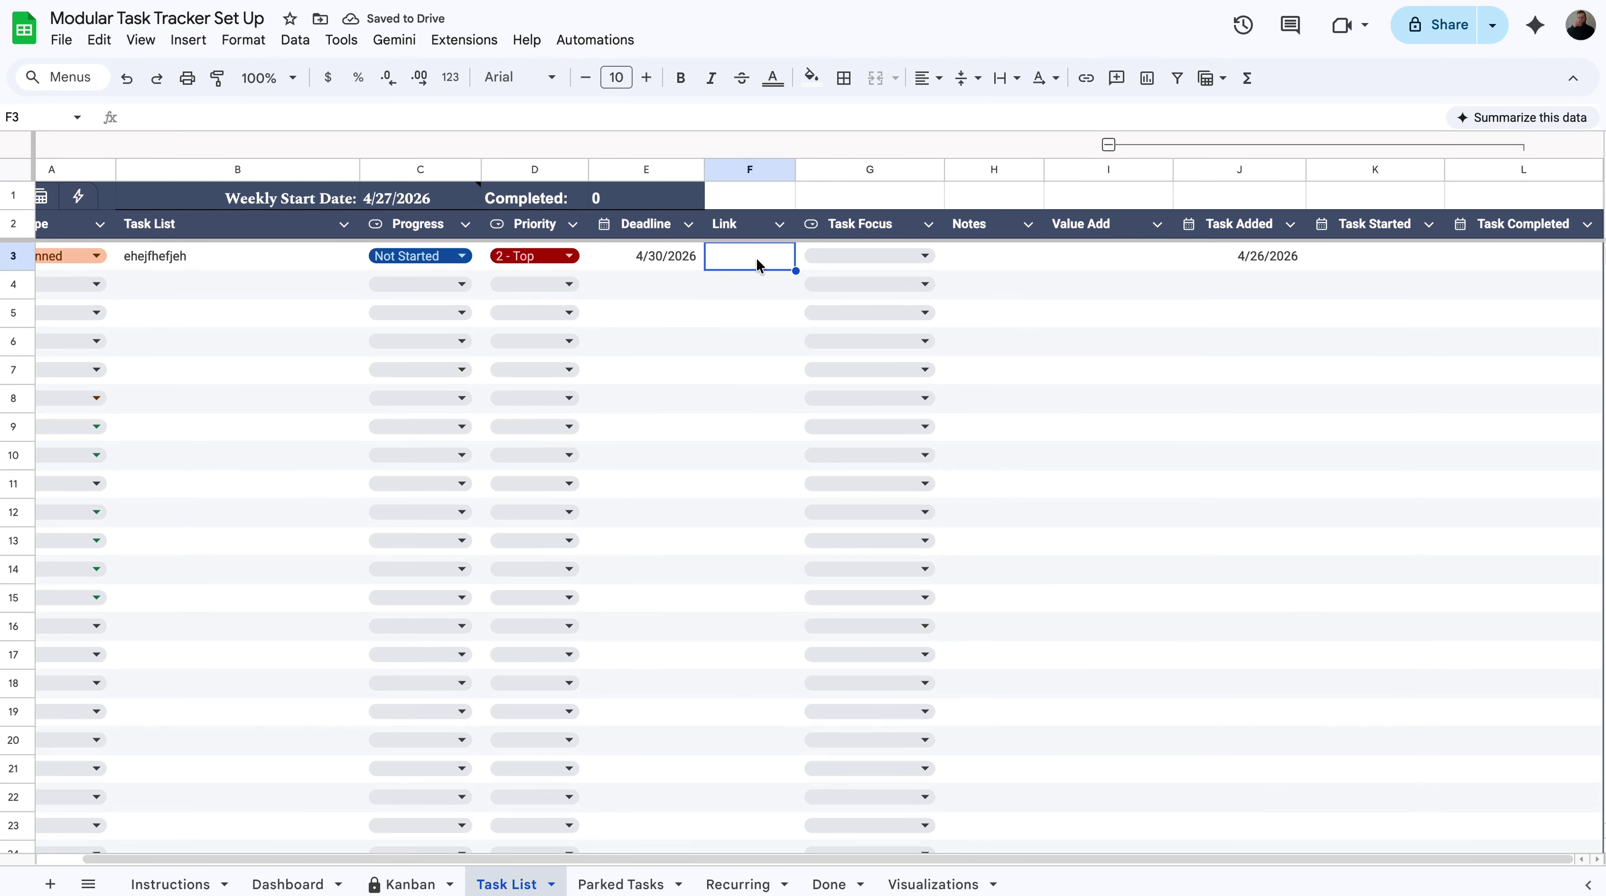
# Step: Set the task focus of the new unplanned task to Enablement
pyautogui.click(878, 260)
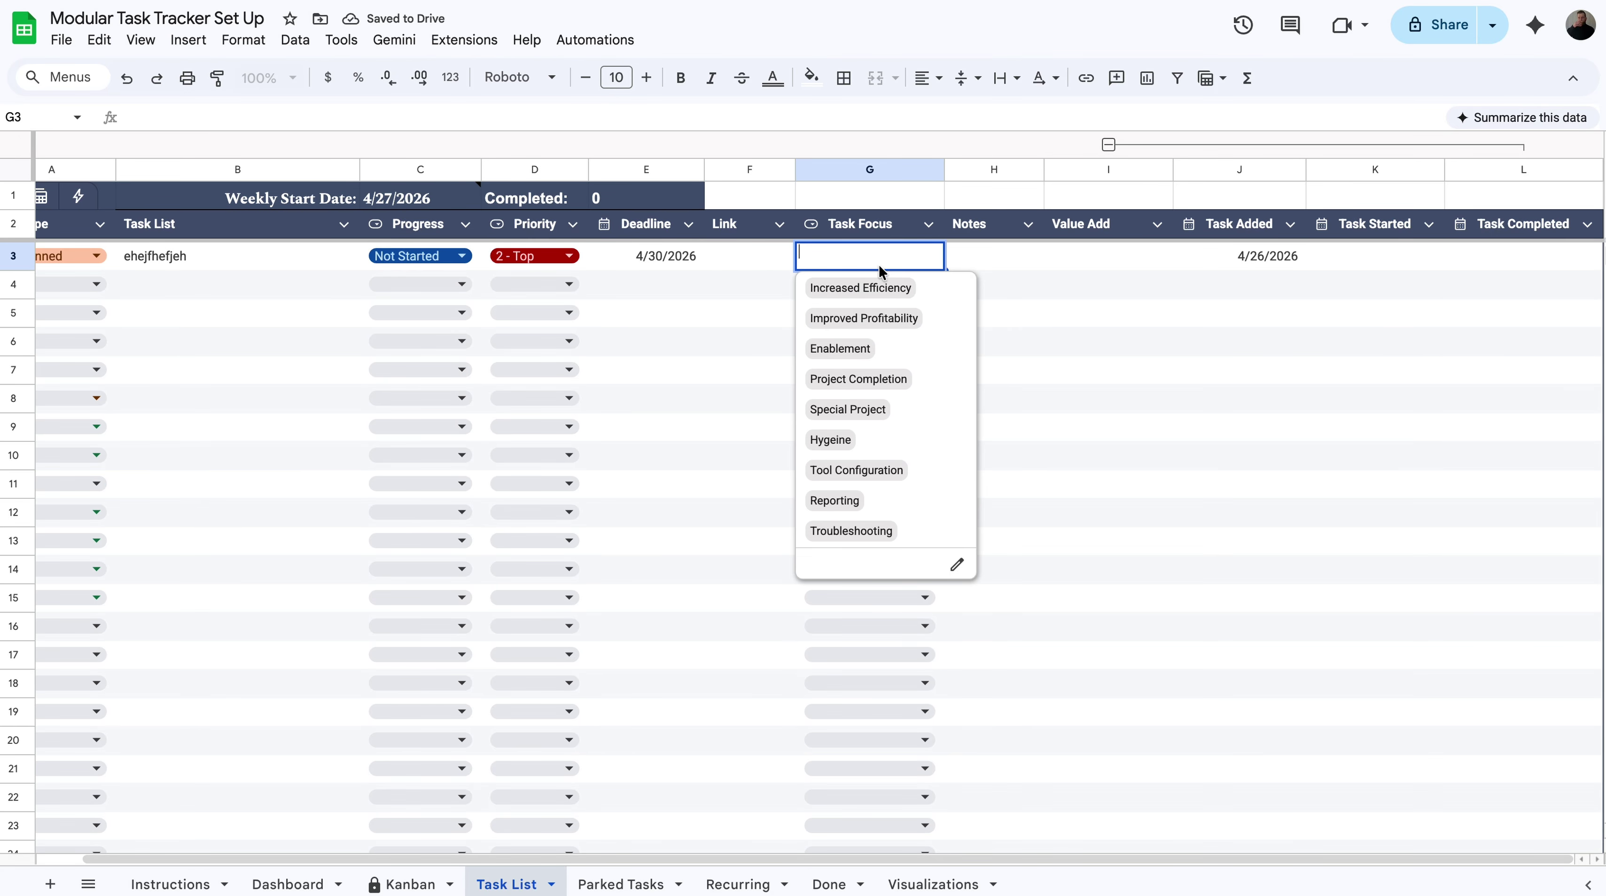
pyautogui.click(871, 352)
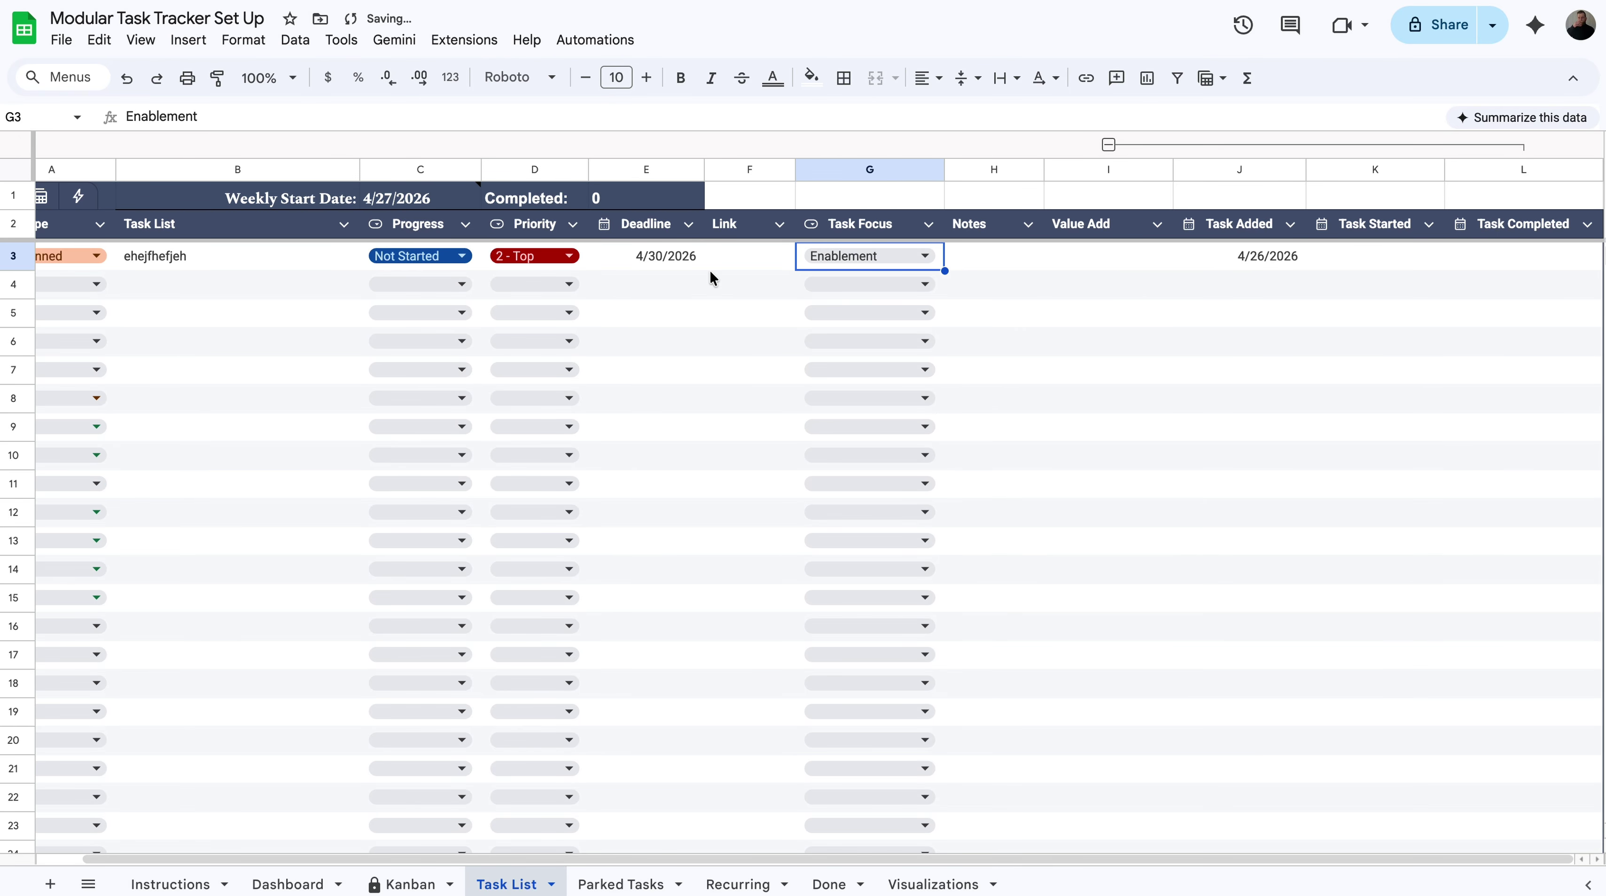
pyautogui.click(667, 264)
pyautogui.hscroll(-1, 216, 272)
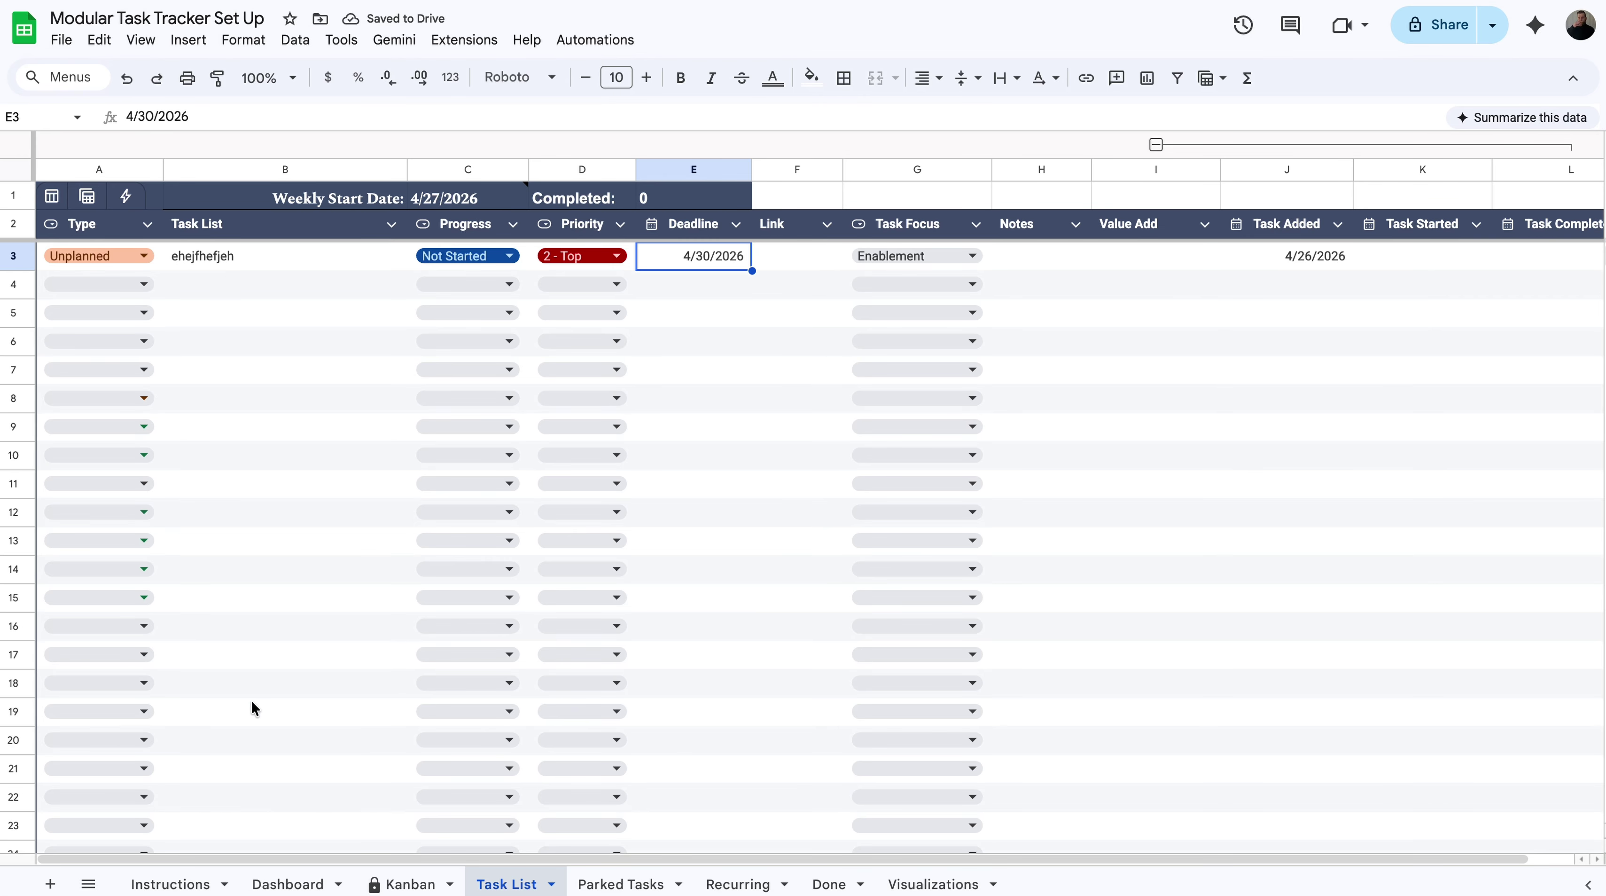
# Step: Check the new task in the Dashboard's pending list, under April 30 in its calendar, and in the Kanban sheet's Not Started column
pyautogui.click(298, 883)
pyautogui.scroll(7, 232, 464)
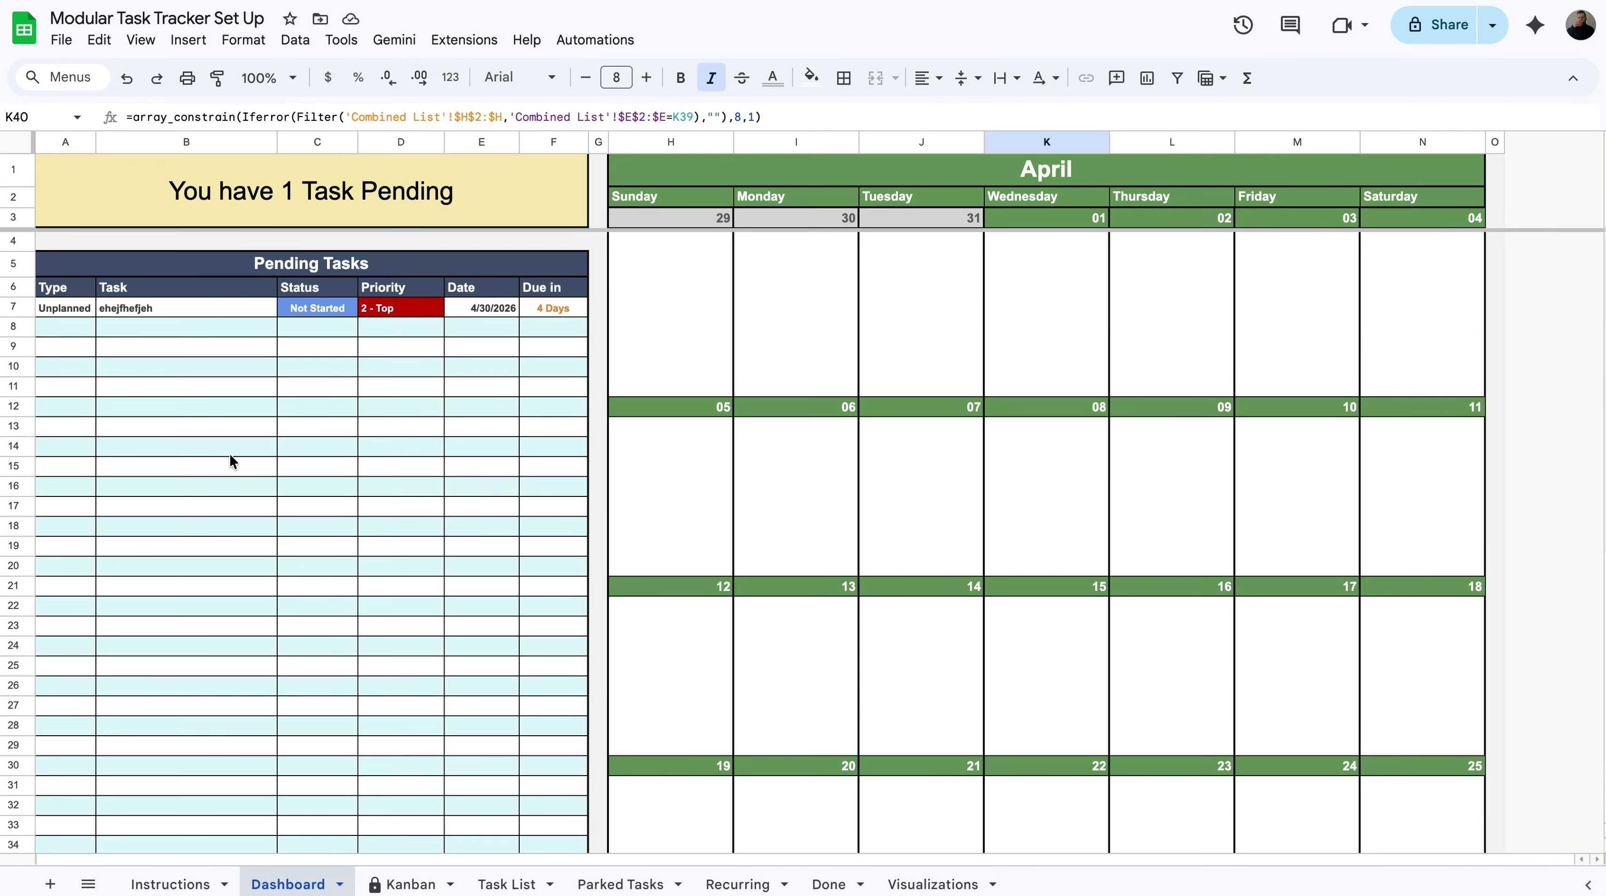
pyautogui.click(215, 311)
pyautogui.click(42, 309)
pyautogui.moveTo(130, 311); pyautogui.dragTo(550, 311)
pyautogui.click(325, 217)
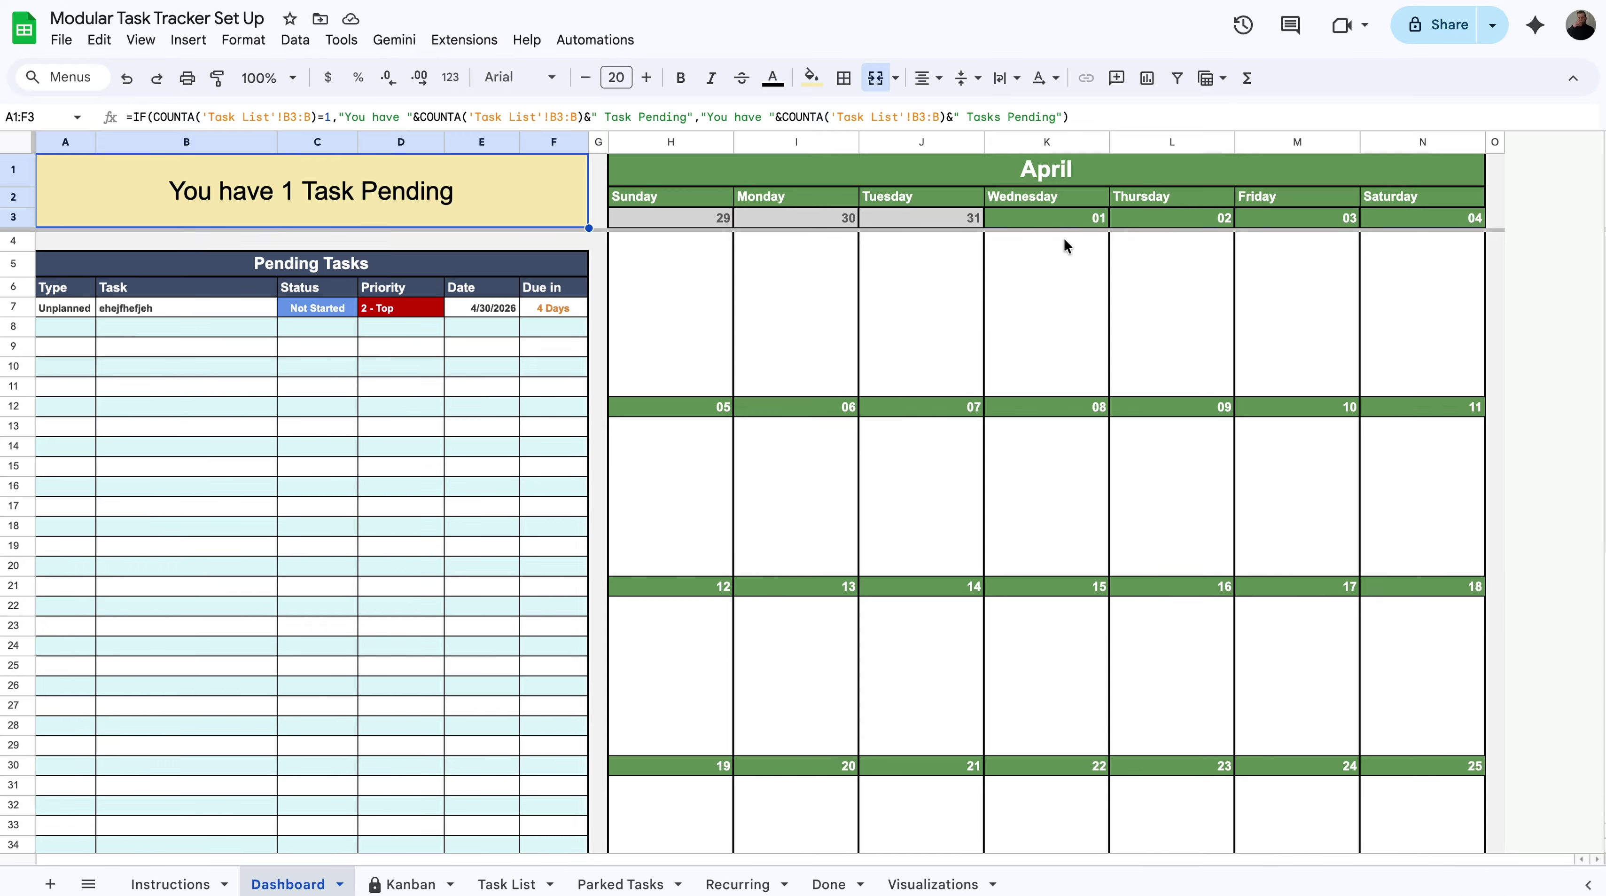
pyautogui.scroll(-7, 1063, 238)
pyautogui.click(1179, 555)
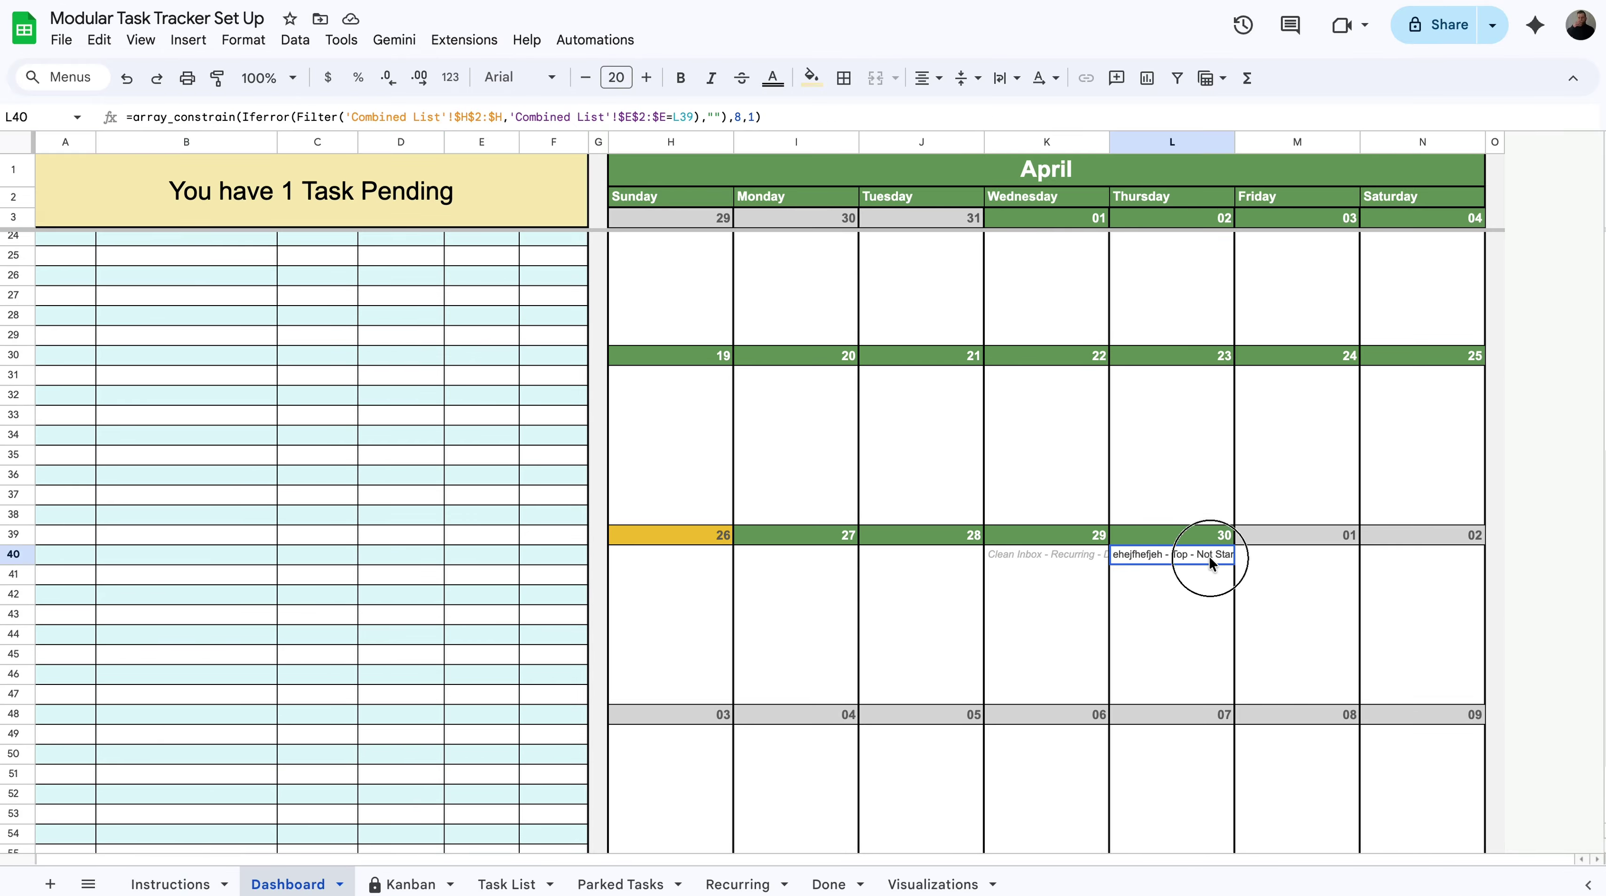
pyautogui.click(411, 883)
pyautogui.click(568, 226)
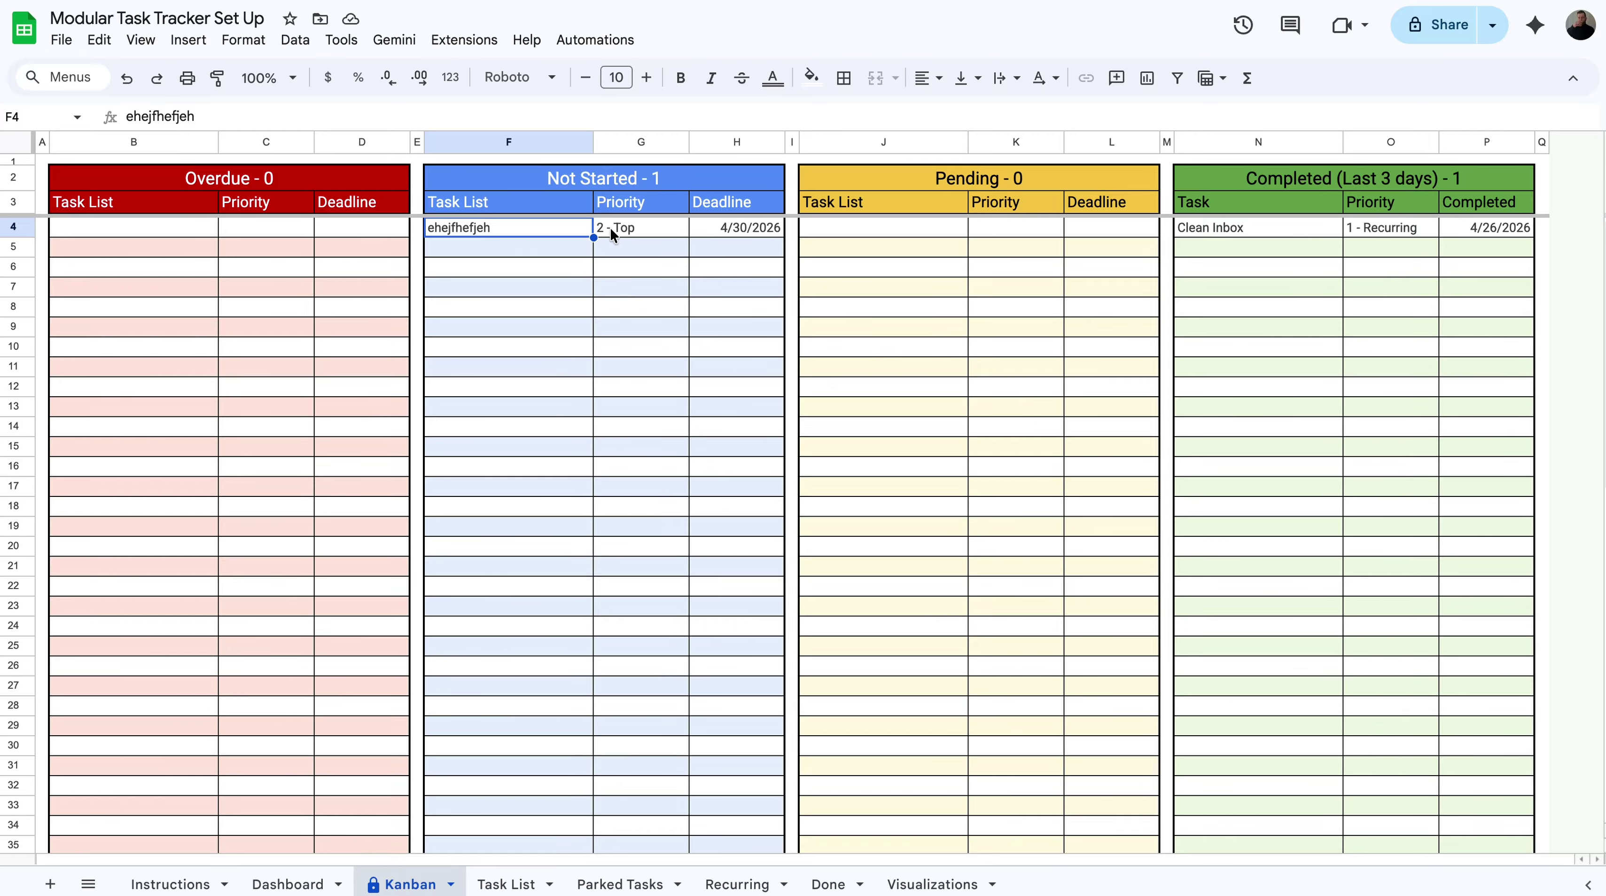
# Step: Set the unplanned task's progress to Pending on the Task List sheet and check the Not Started and Pending columns on the Kanban sheet
pyautogui.click(531, 875)
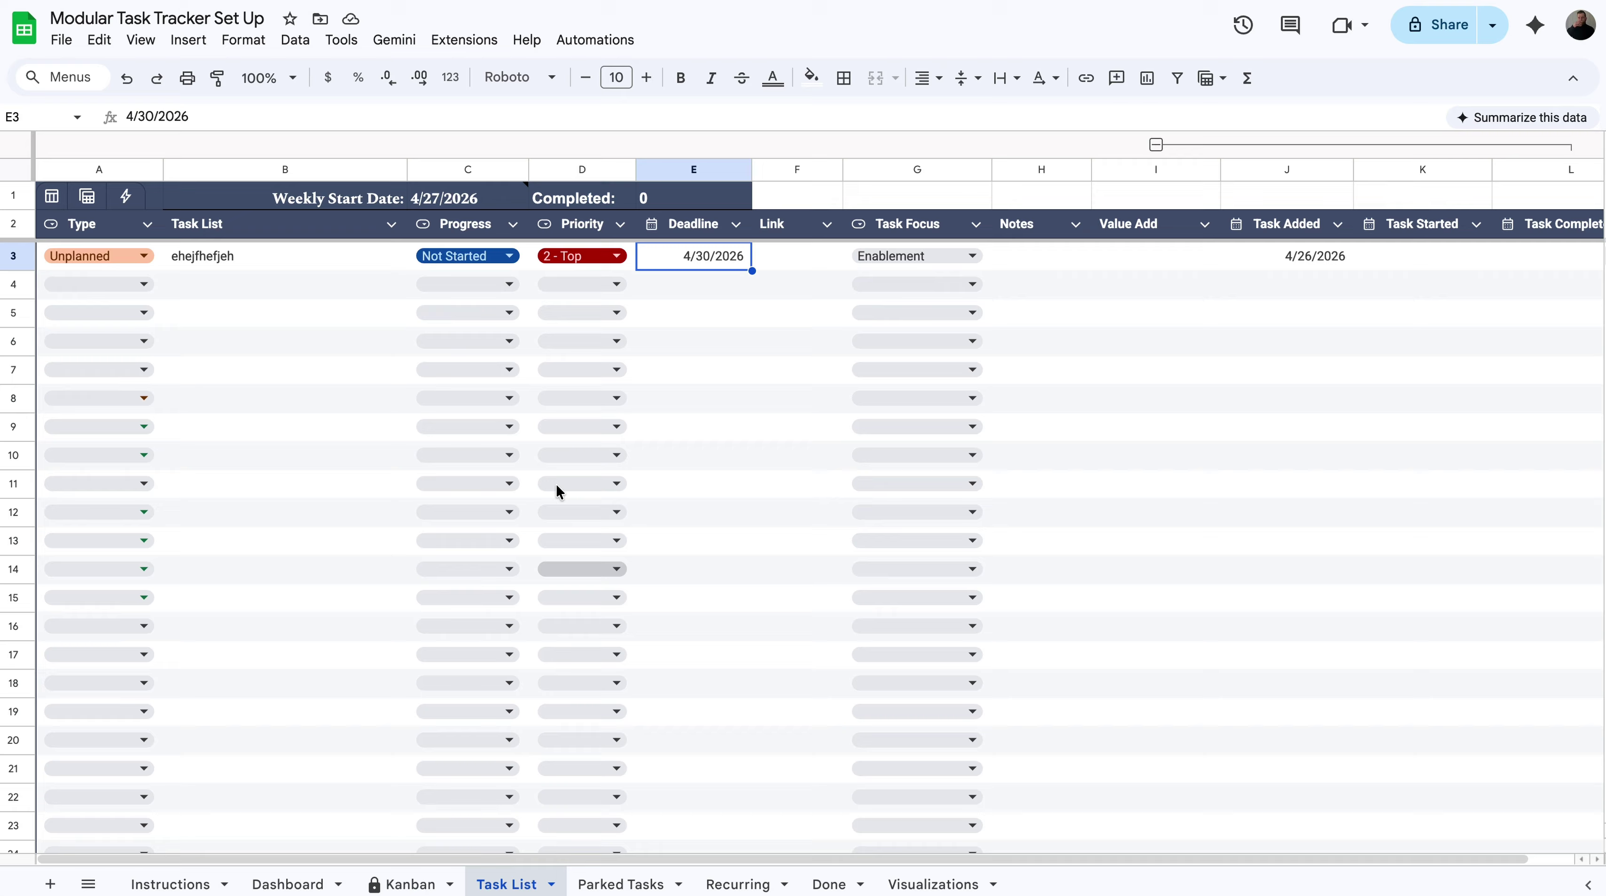
pyautogui.click(508, 255)
pyautogui.click(455, 321)
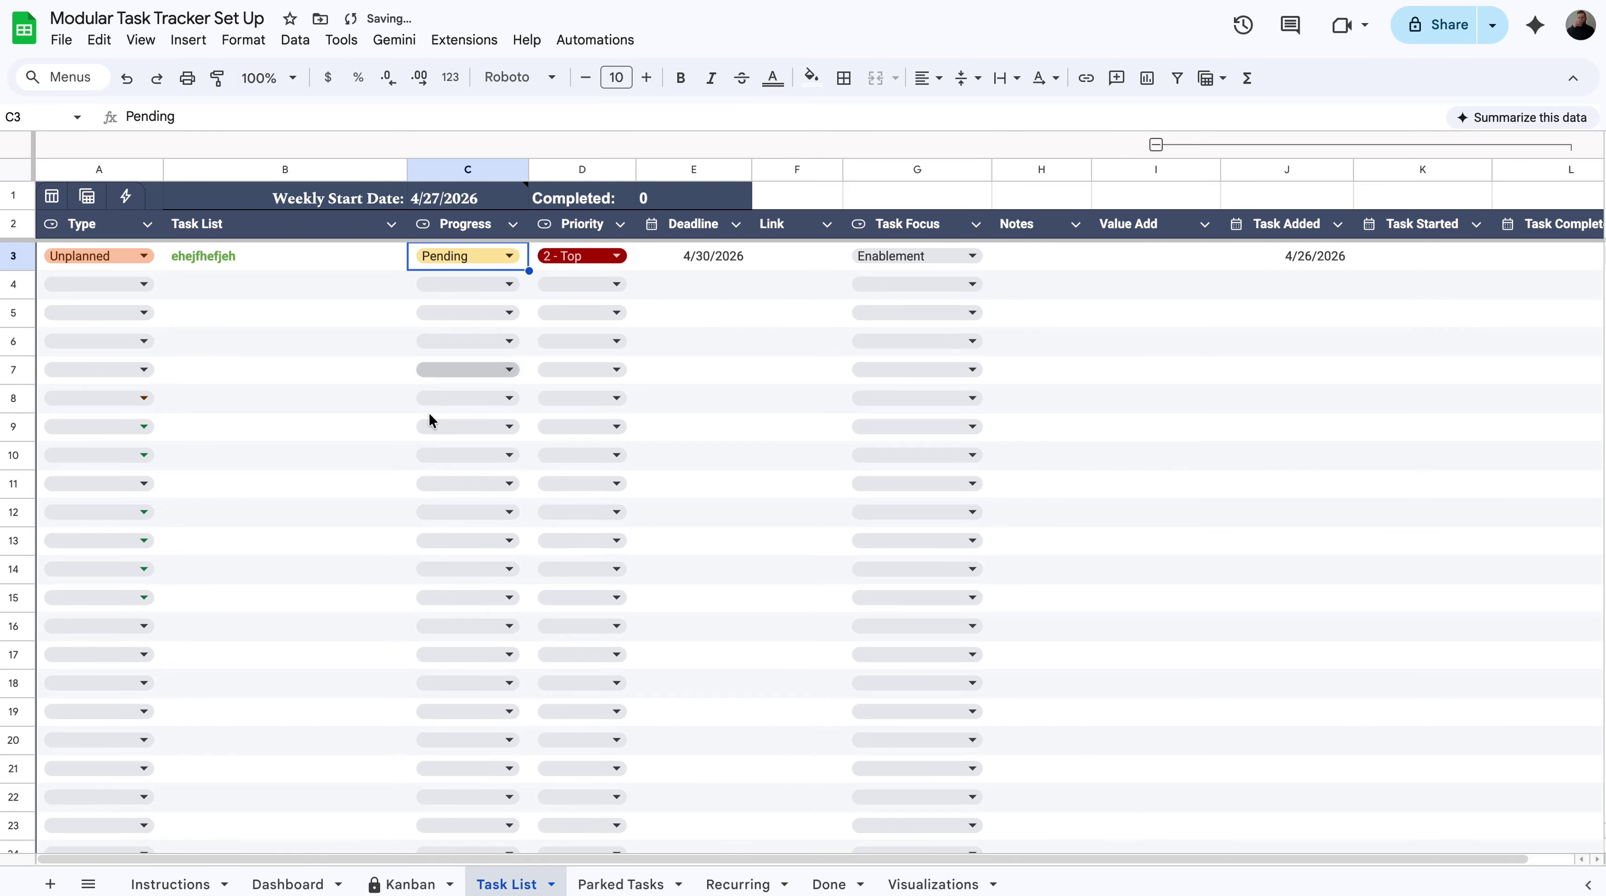
pyautogui.click(411, 883)
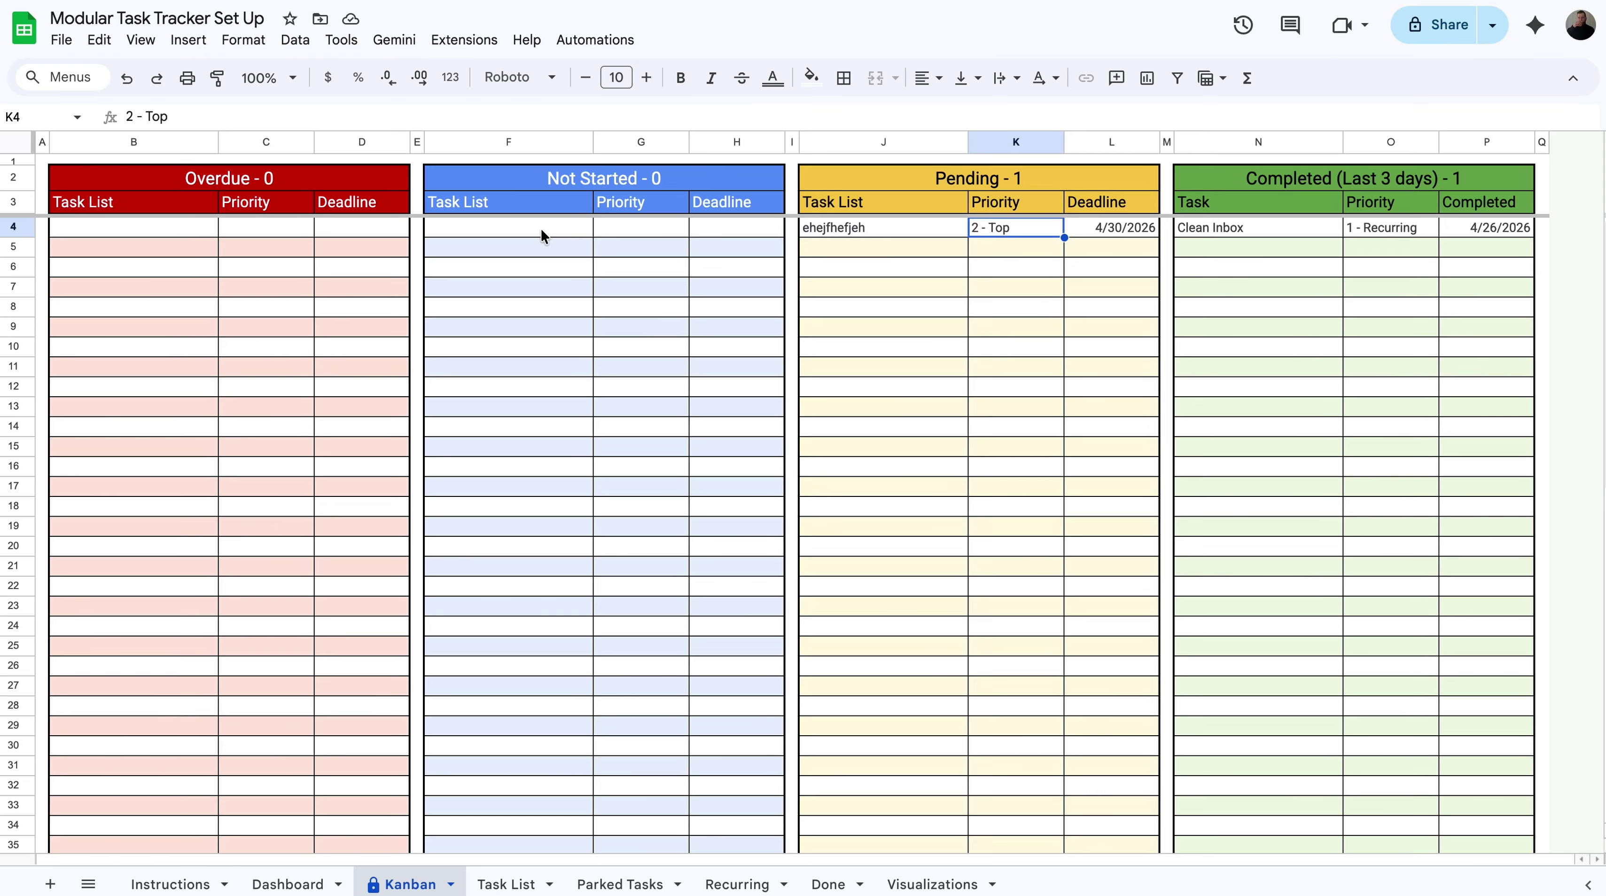
pyautogui.click(541, 230)
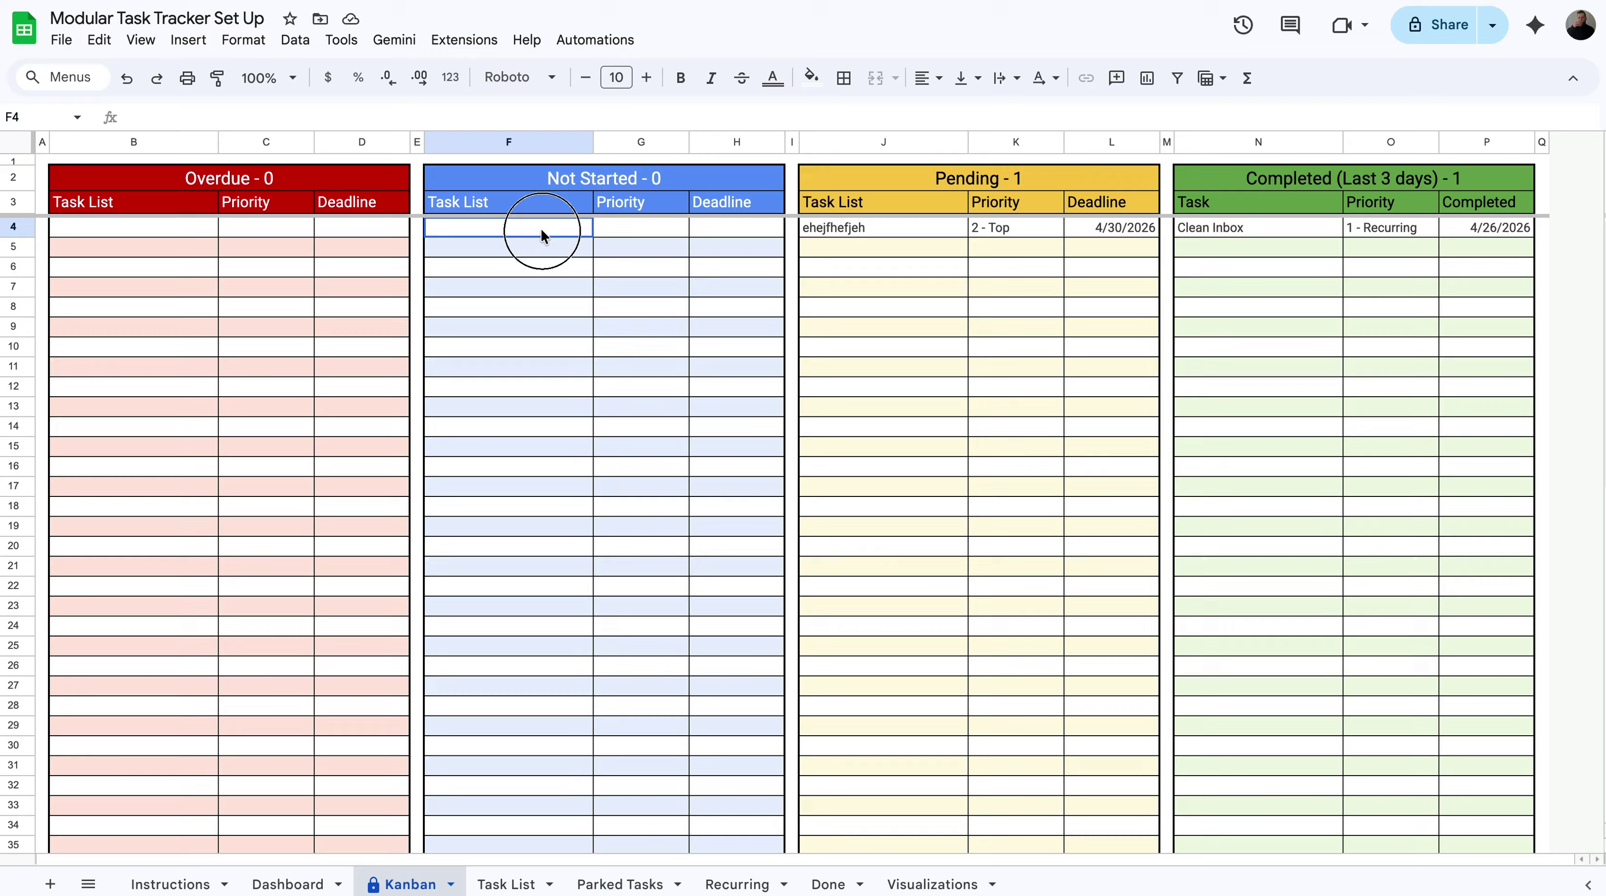
pyautogui.click(1033, 239)
# Step: Set the unplanned task's deadline to 4/24/2026 and check its deadline in the Kanban sheet's Pending column
pyautogui.click(507, 884)
pyautogui.click(751, 429)
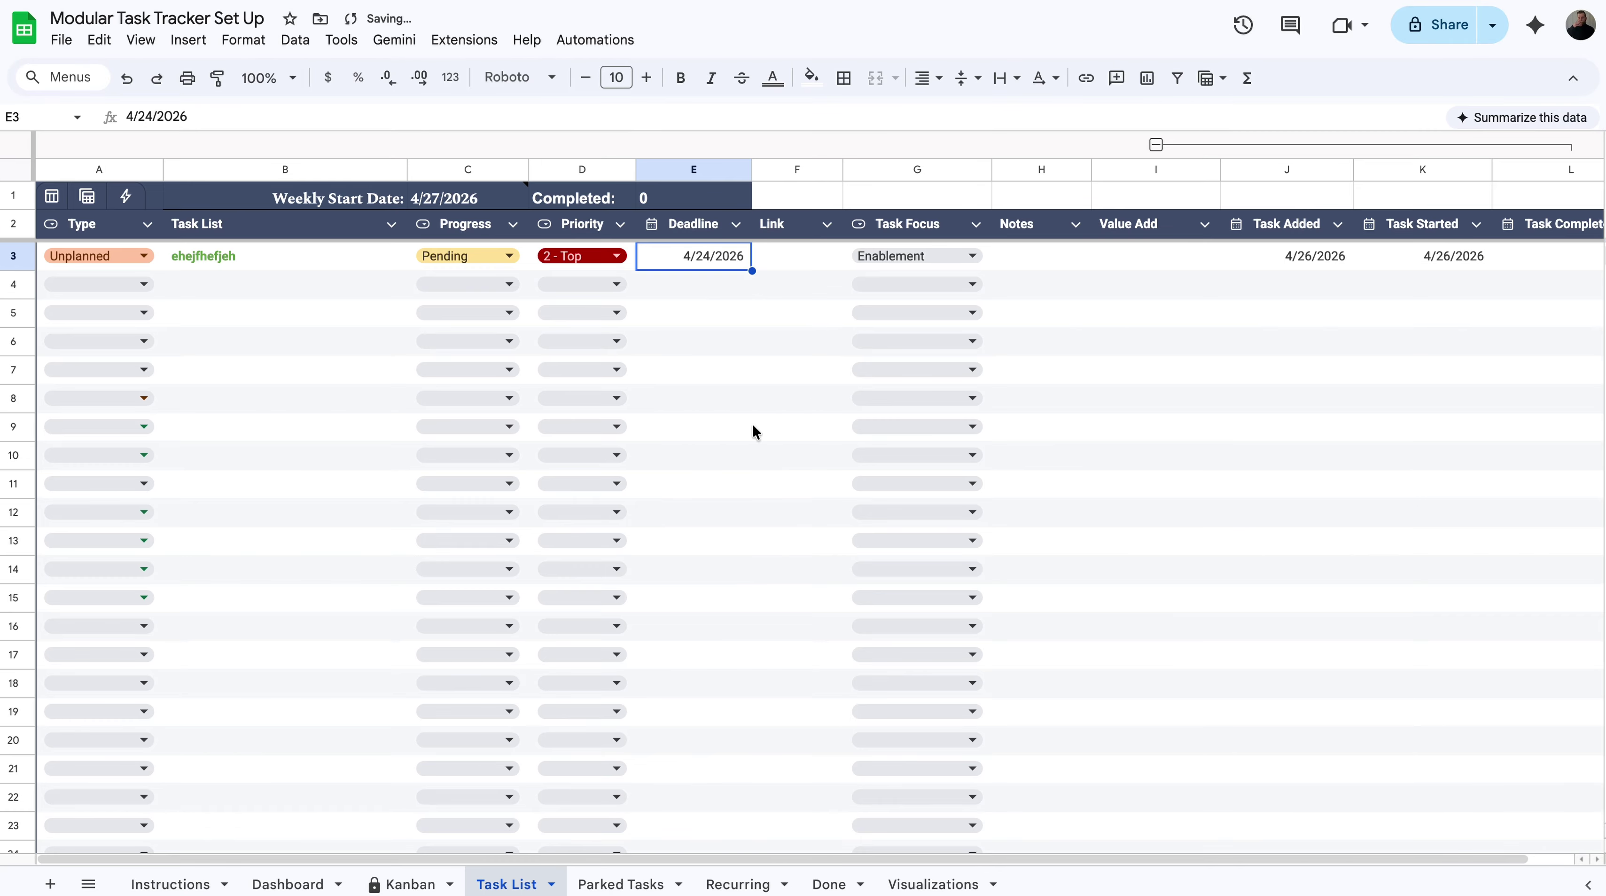
pyautogui.click(411, 883)
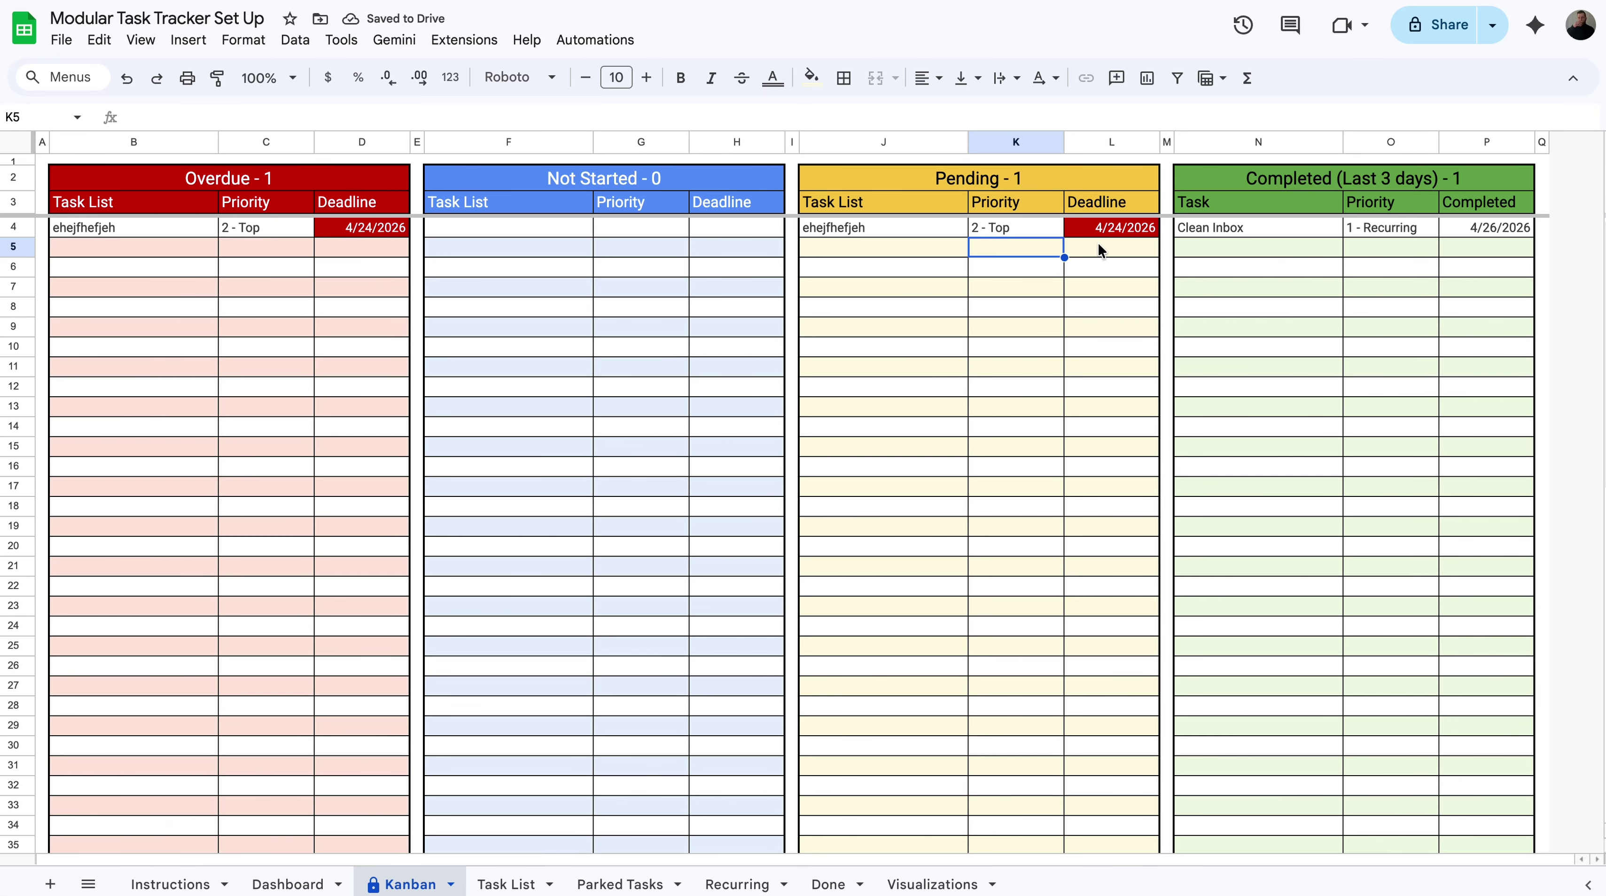
pyautogui.click(1109, 233)
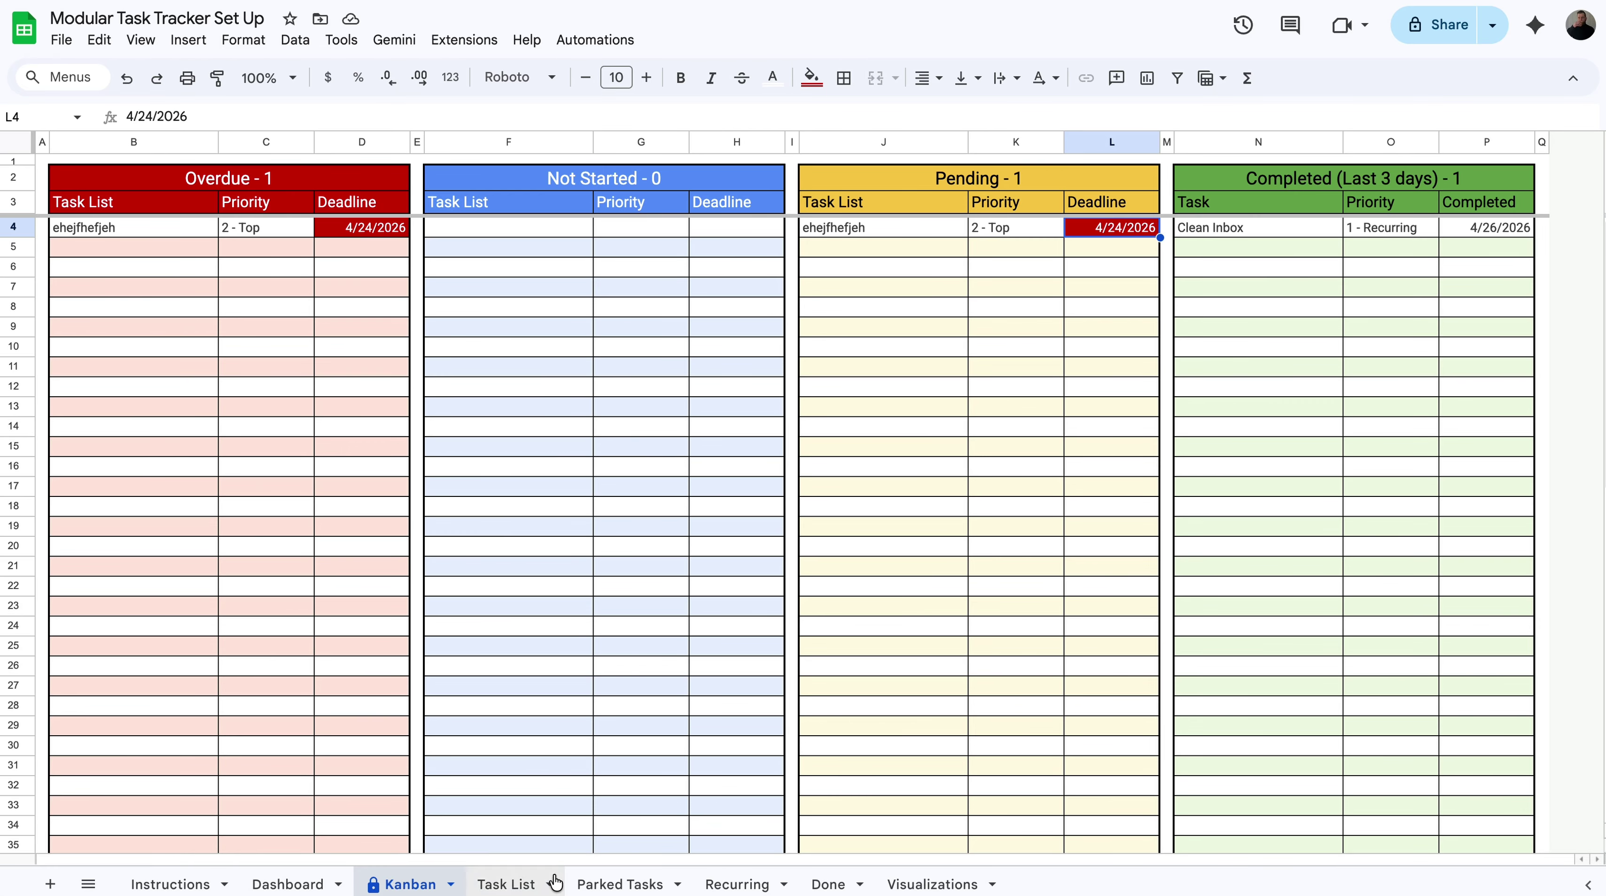
# Step: Set the unplanned task's progress to Done on the Task List sheet
pyautogui.click(529, 882)
pyautogui.click(499, 252)
pyautogui.click(440, 284)
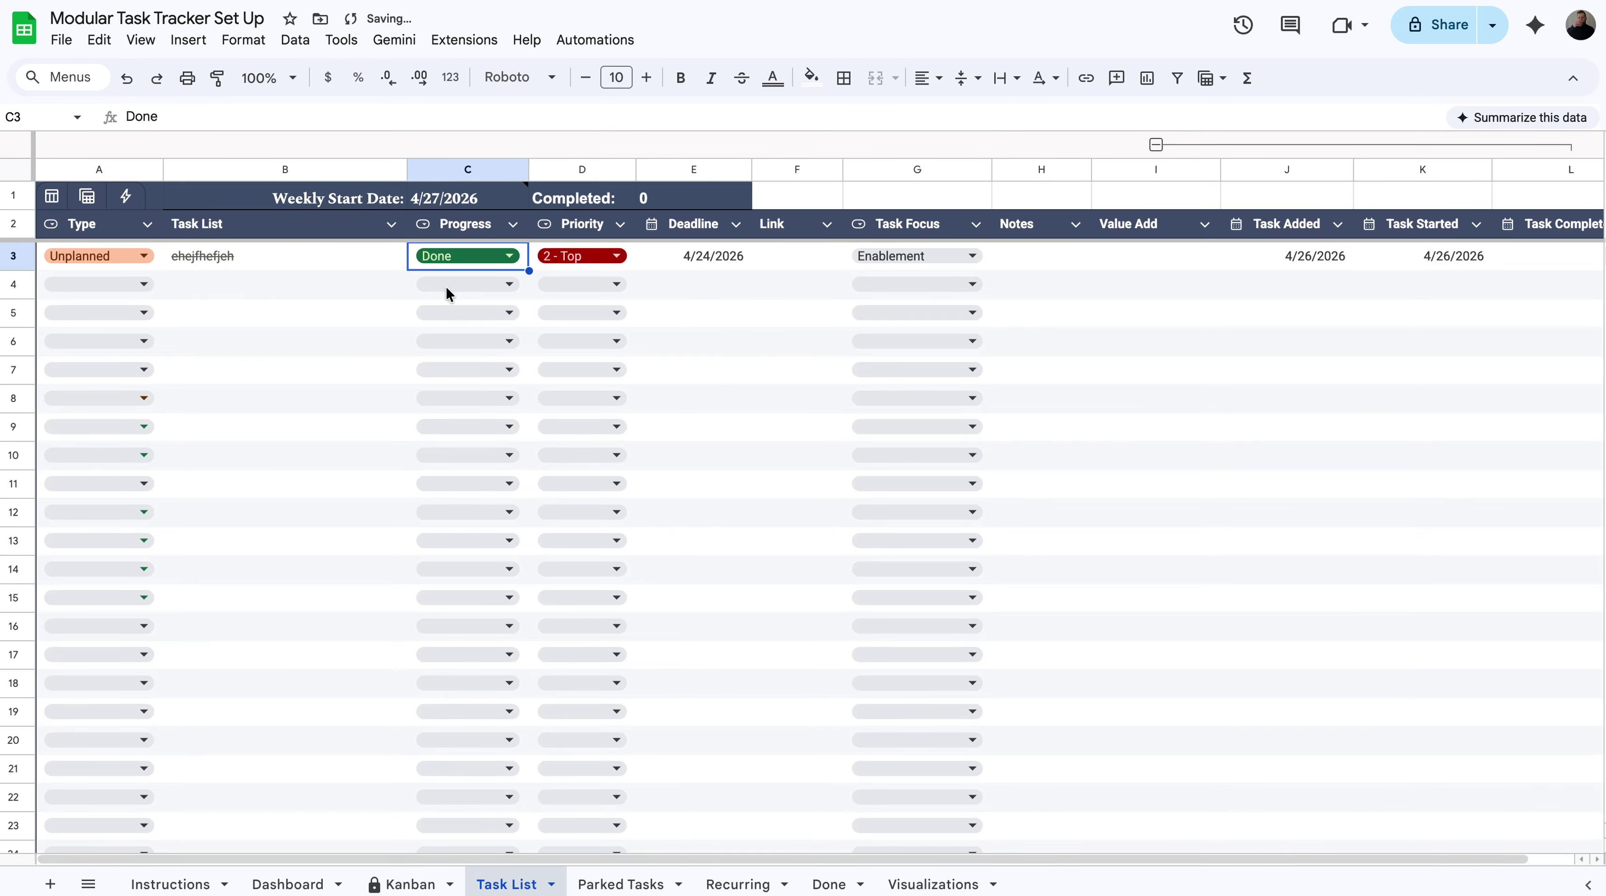
# Step: Review the completed unplanned task on the Done sheet and under April 24 in the Dashboard calendar
pyautogui.click(829, 882)
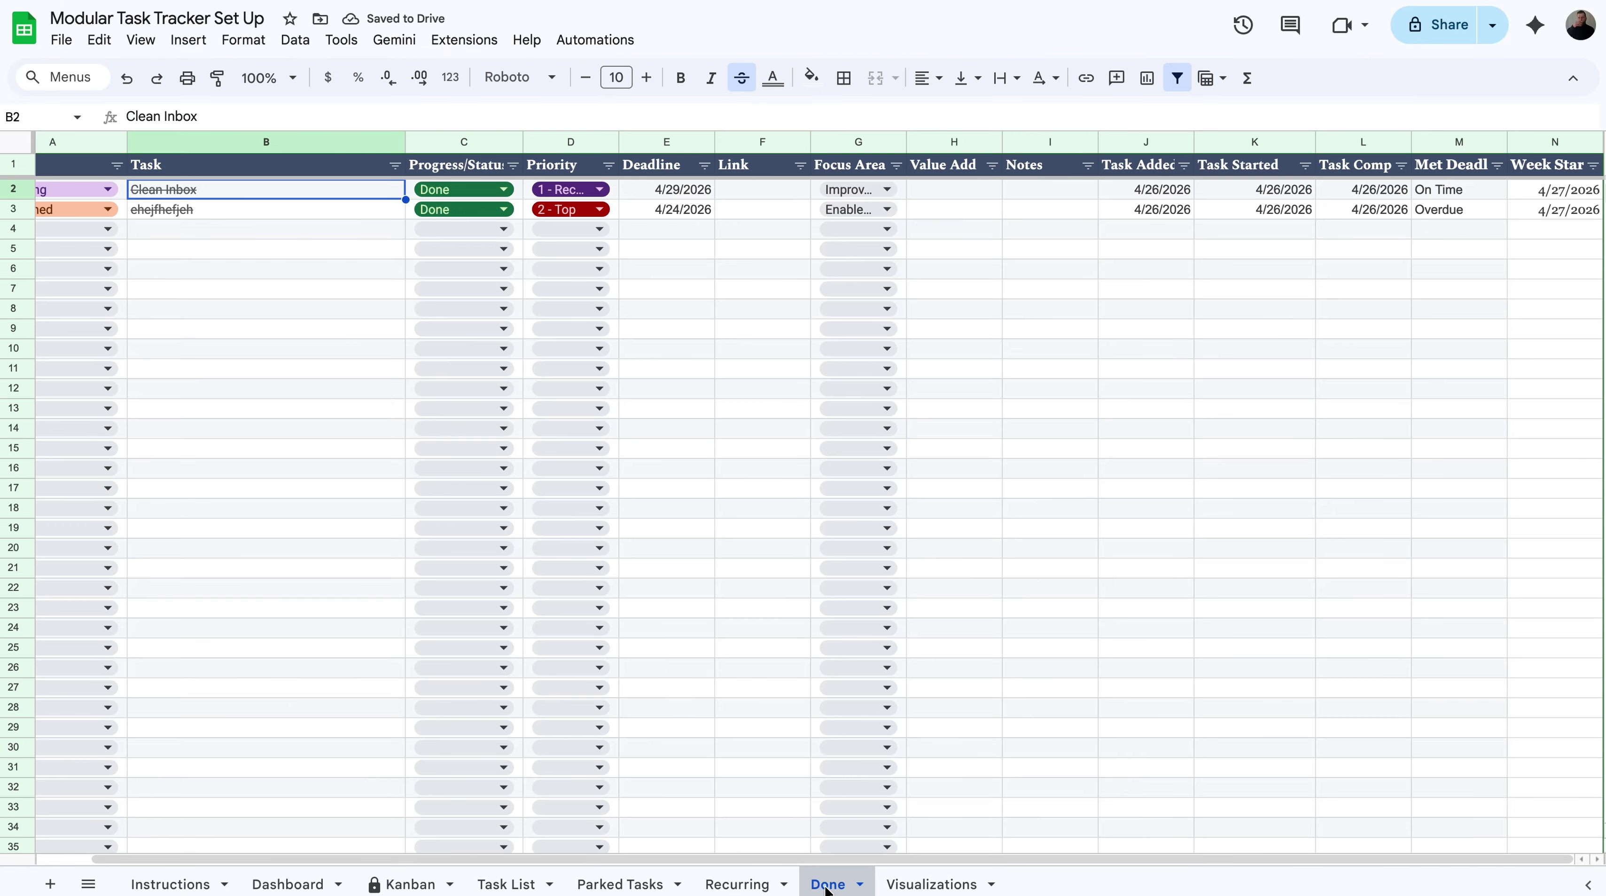
pyautogui.click(404, 881)
pyautogui.click(319, 873)
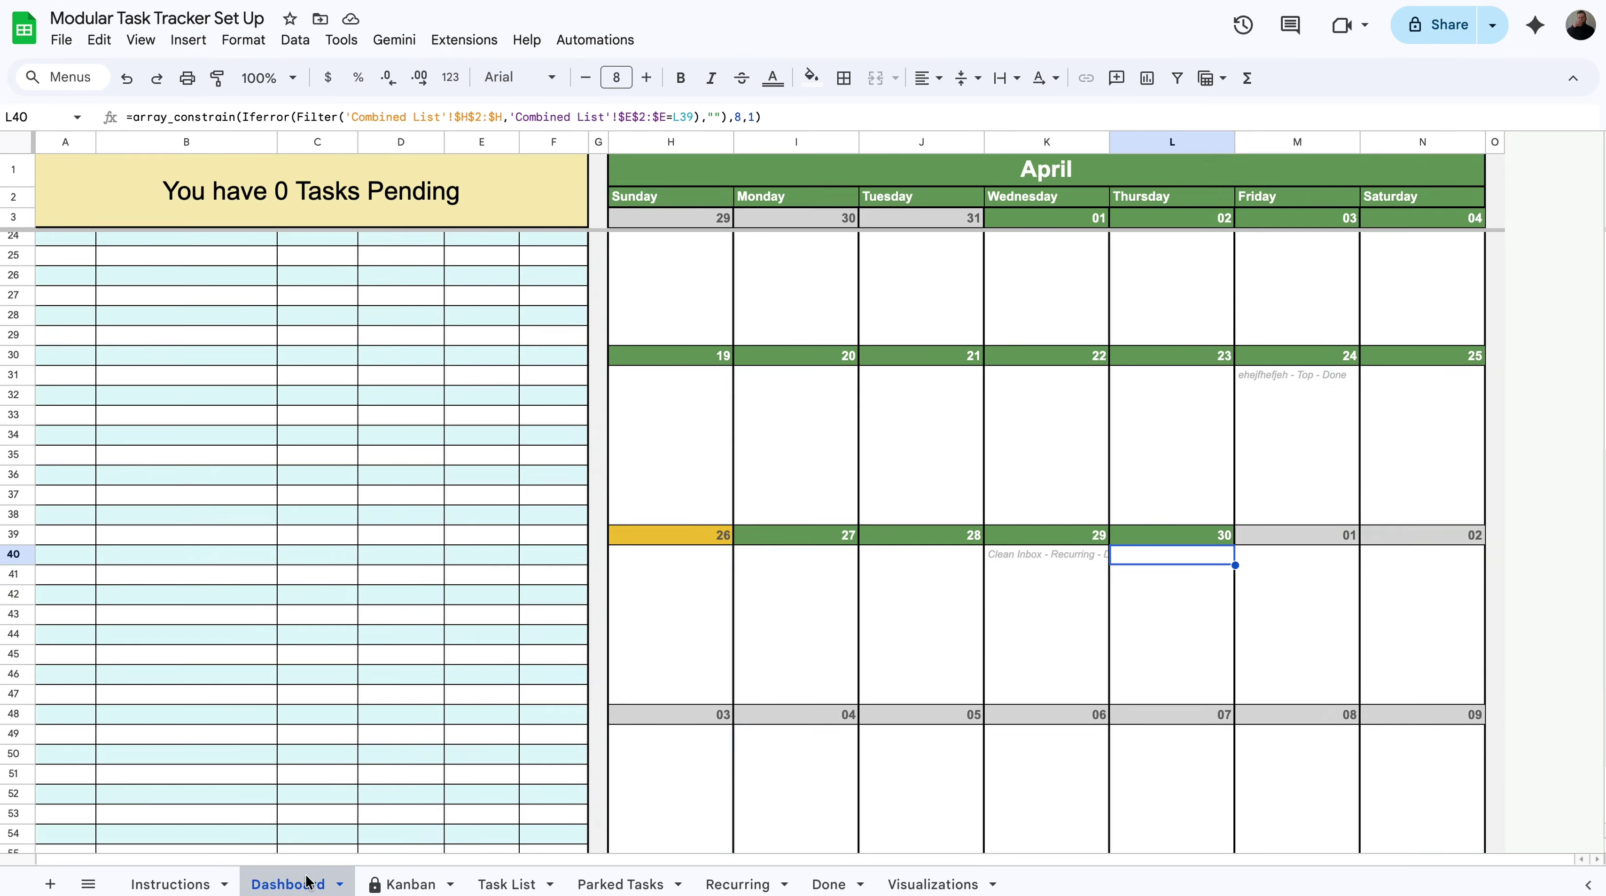
pyautogui.click(1321, 375)
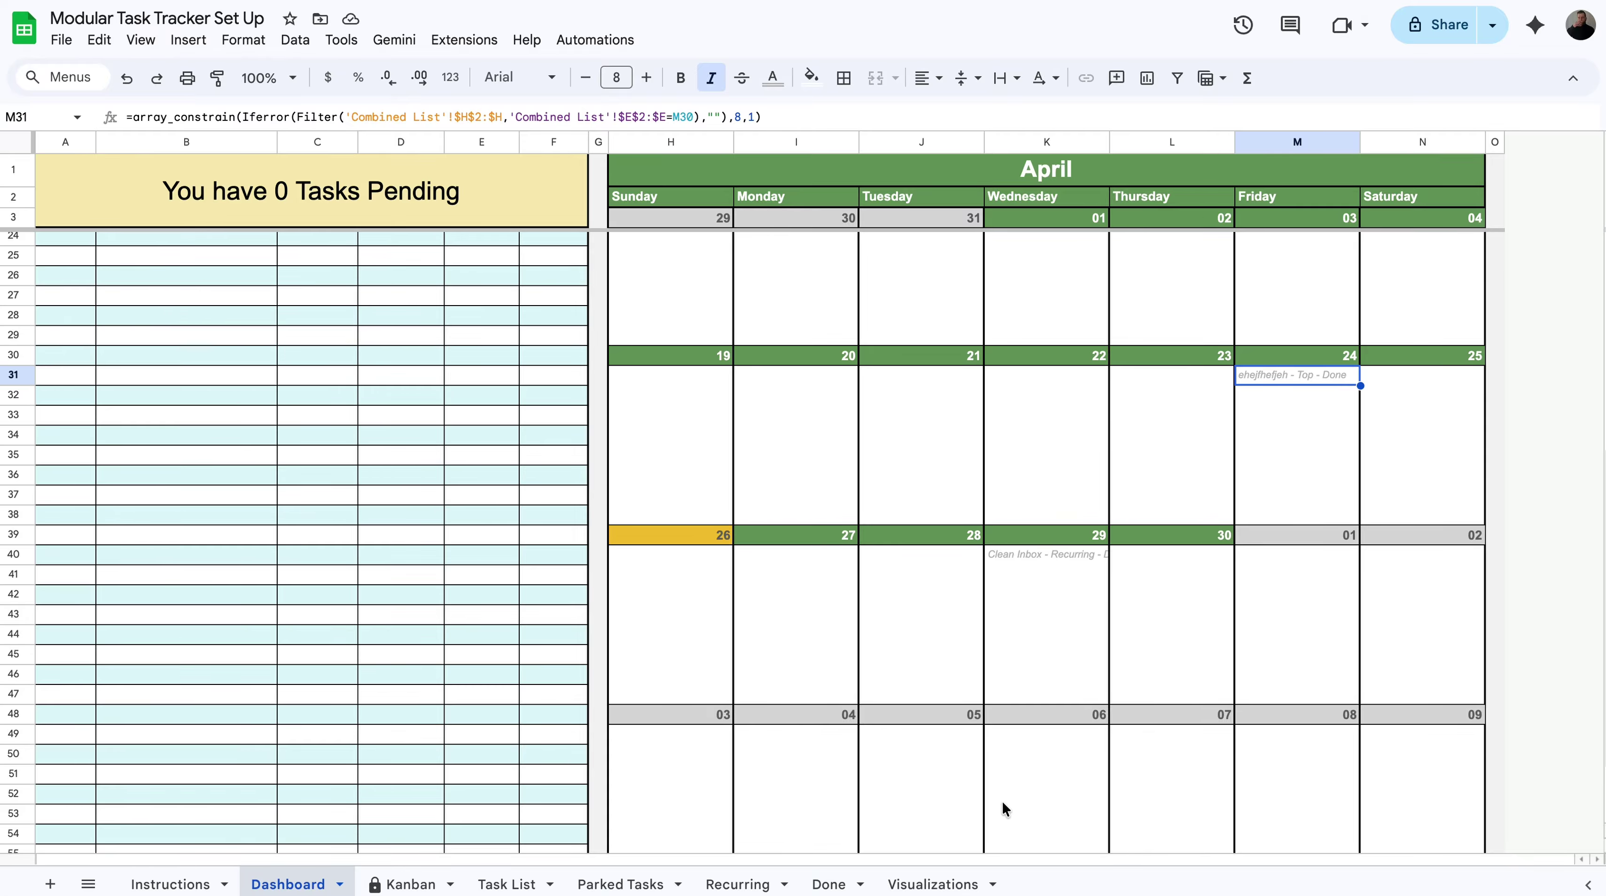
# Step: Look over the Visualizations and Task List sheets, and open the Instructions sheet
pyautogui.click(932, 882)
pyautogui.click(757, 363)
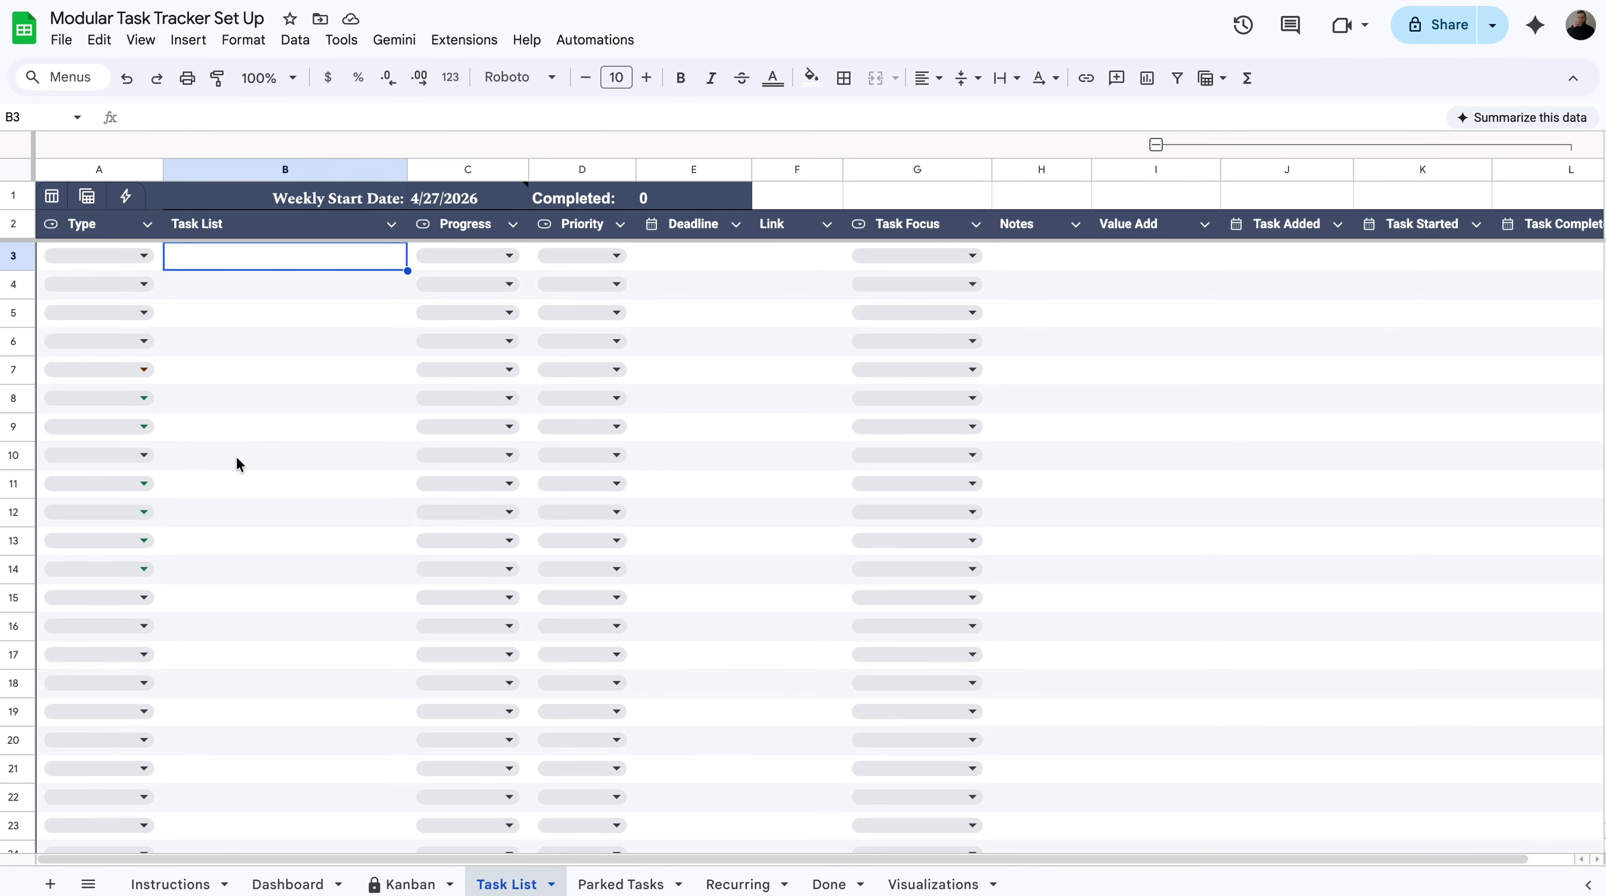
pyautogui.click(175, 881)
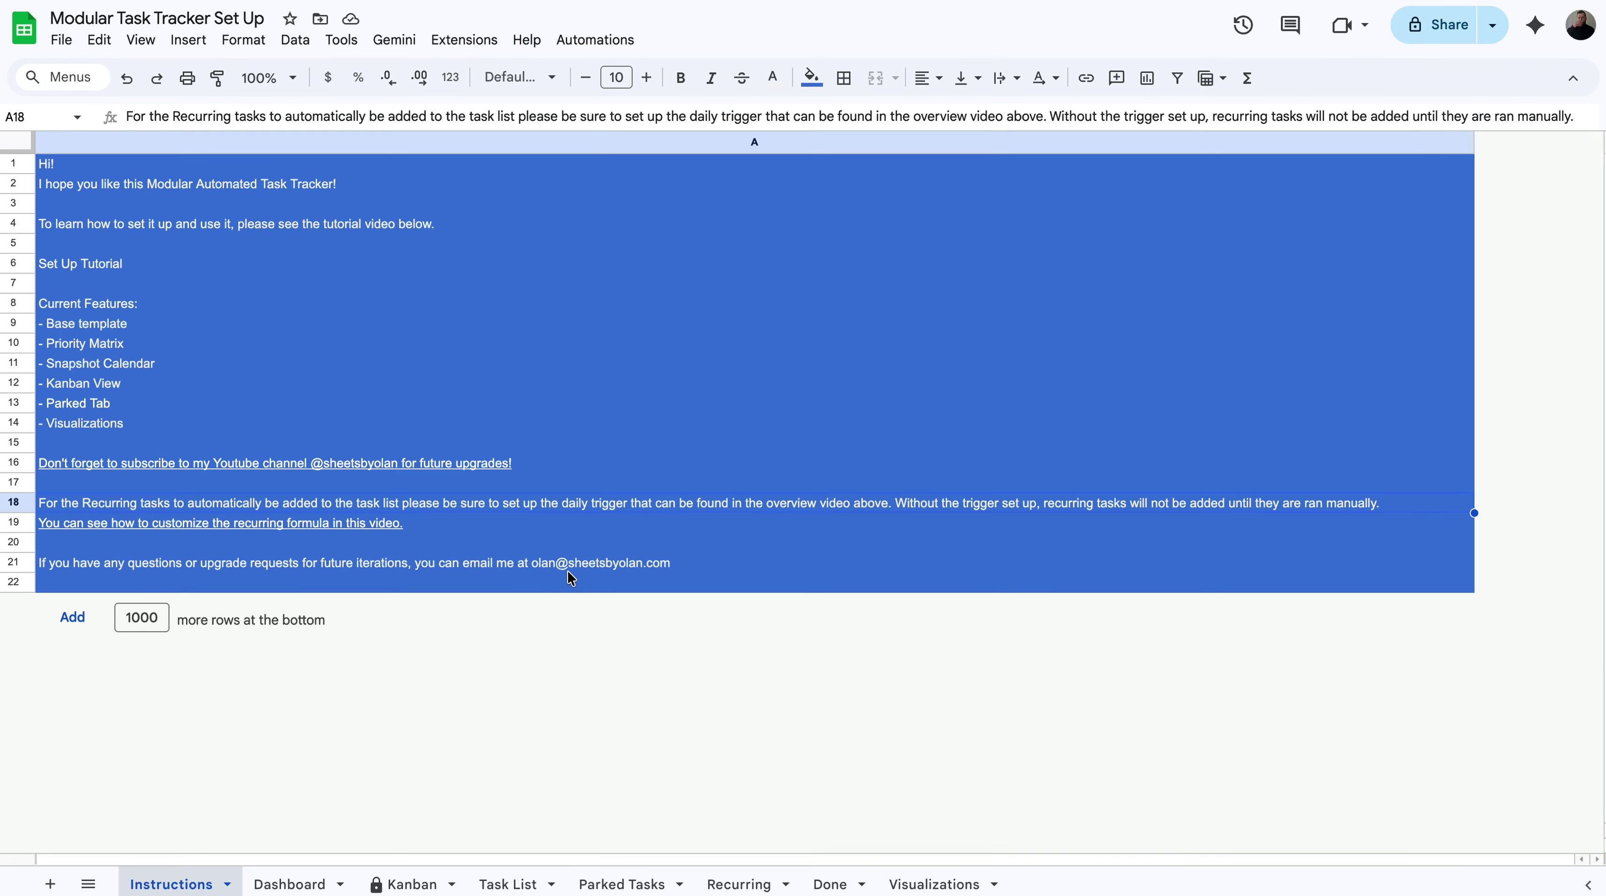